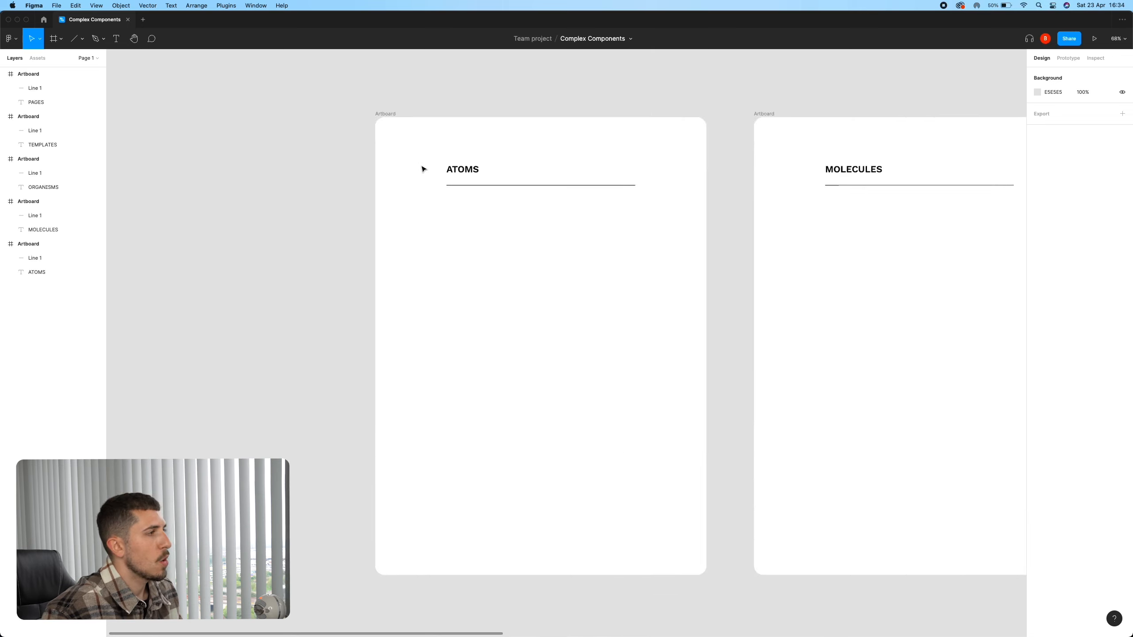
pyautogui.moveTo(521, 95); pyautogui.dragTo(531, 88)
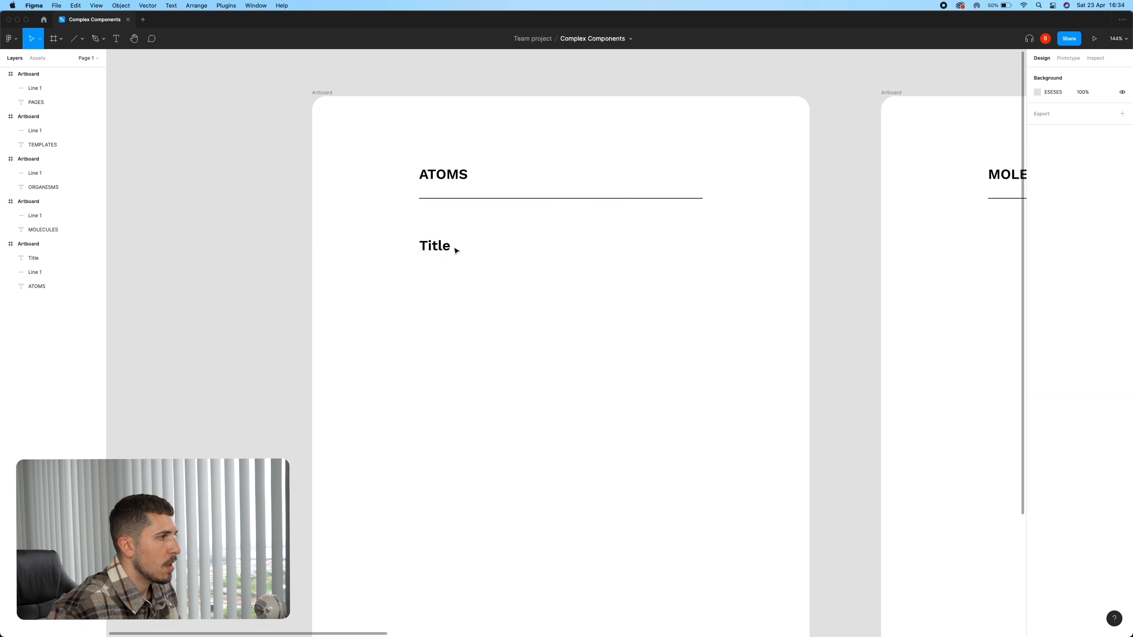
pyautogui.click(446, 246)
pyautogui.click(457, 247)
pyautogui.click(446, 247)
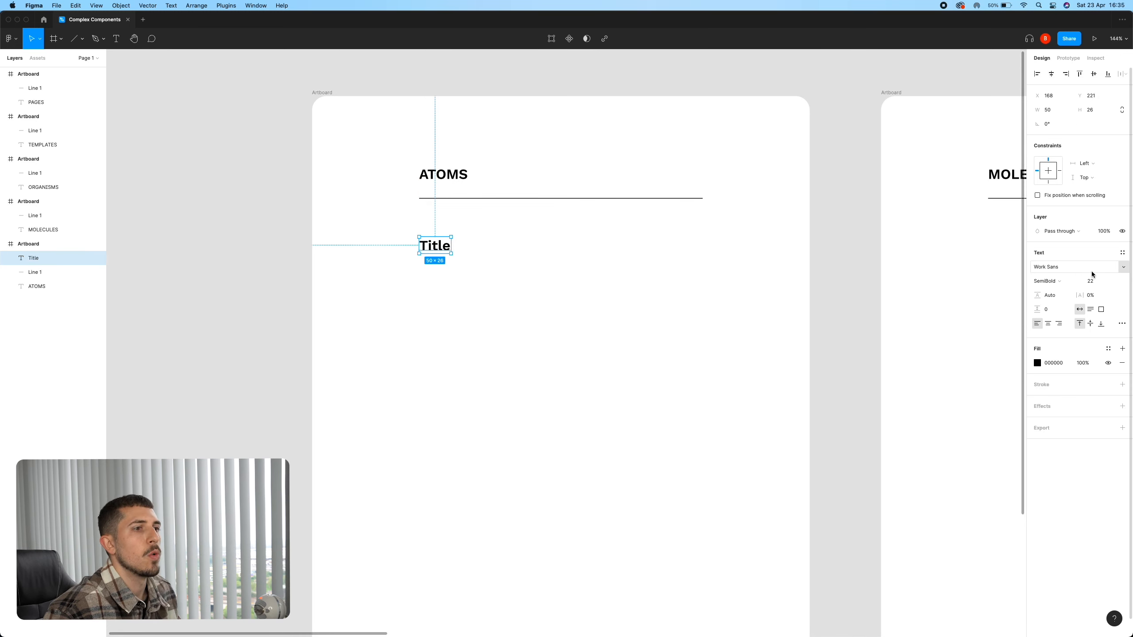
pyautogui.press('Escape')
# Add an iPhone 13 / 13 Pro frame and place it to the left of the ATOMS artboard, aligned with its top.
pyautogui.scroll(-3, 937, 179)
pyautogui.press('f')
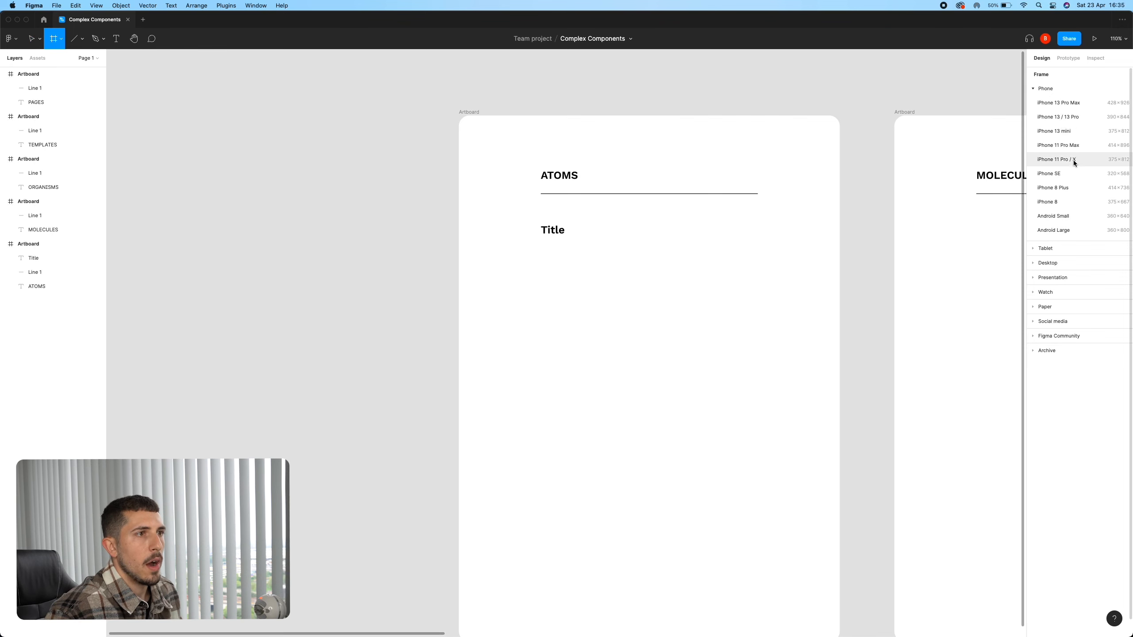
pyautogui.click(1066, 119)
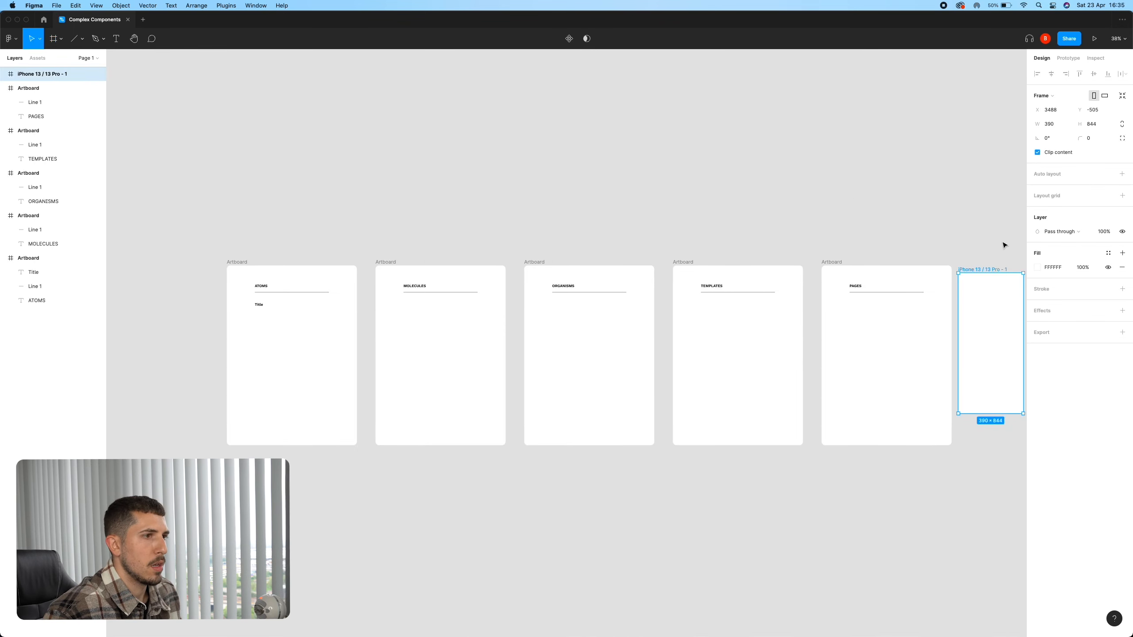
pyautogui.moveTo(994, 269); pyautogui.dragTo(175, 263)
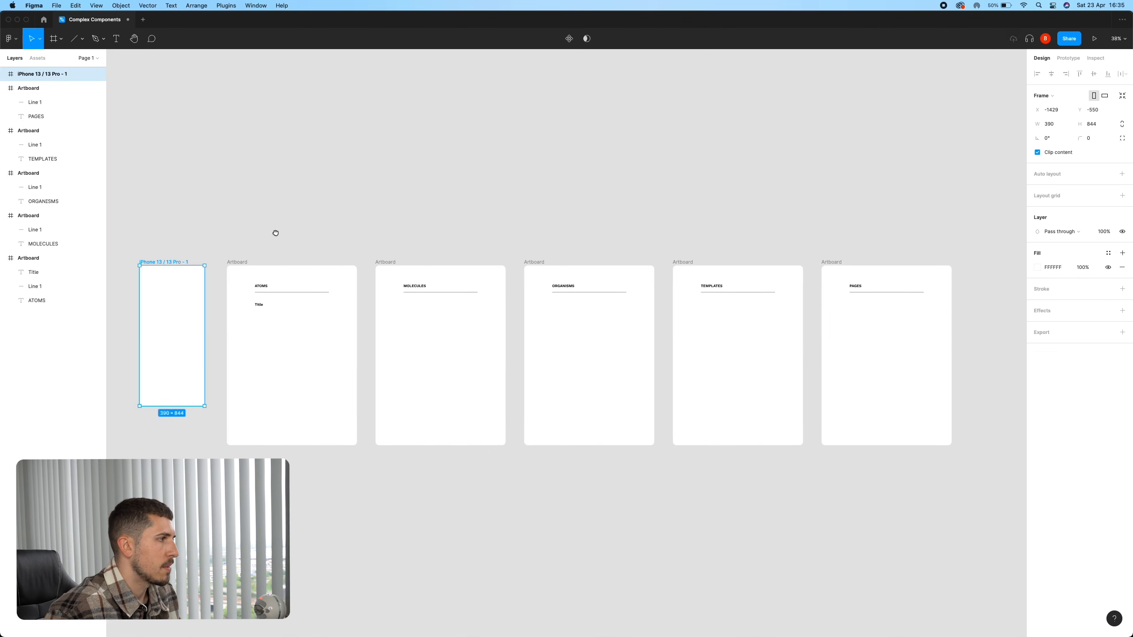
# Try the Title text inside the iPhone frame to check its size, and undo the move.
pyautogui.hscroll(-5, 375, 248)
pyautogui.scroll(10, 475, 262)
pyautogui.click(476, 114)
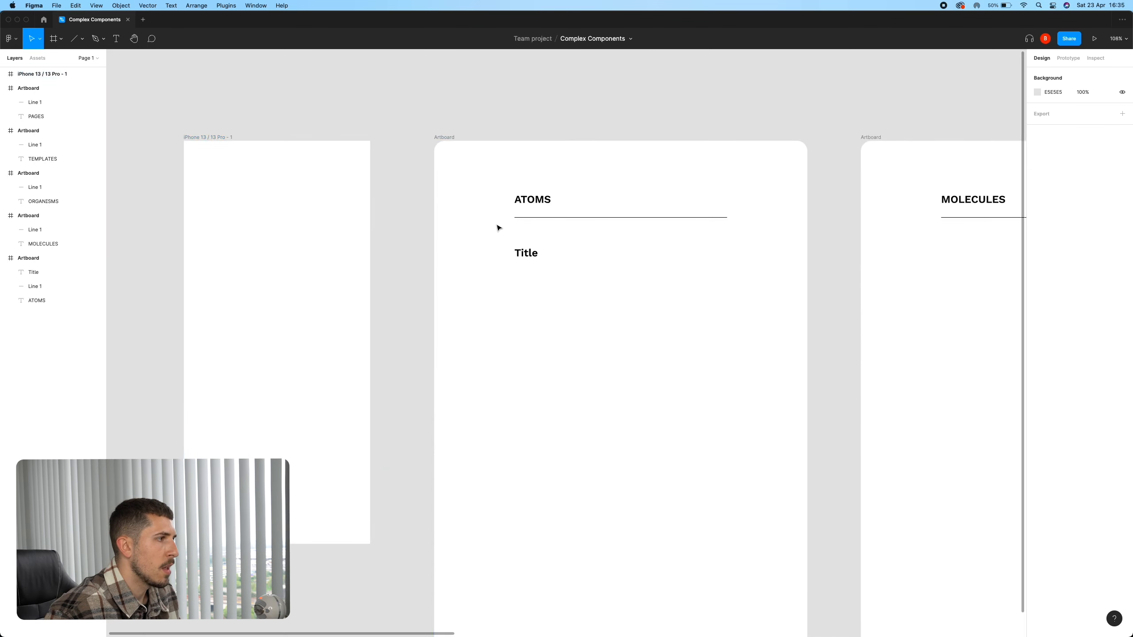
pyautogui.moveTo(529, 257); pyautogui.dragTo(268, 270)
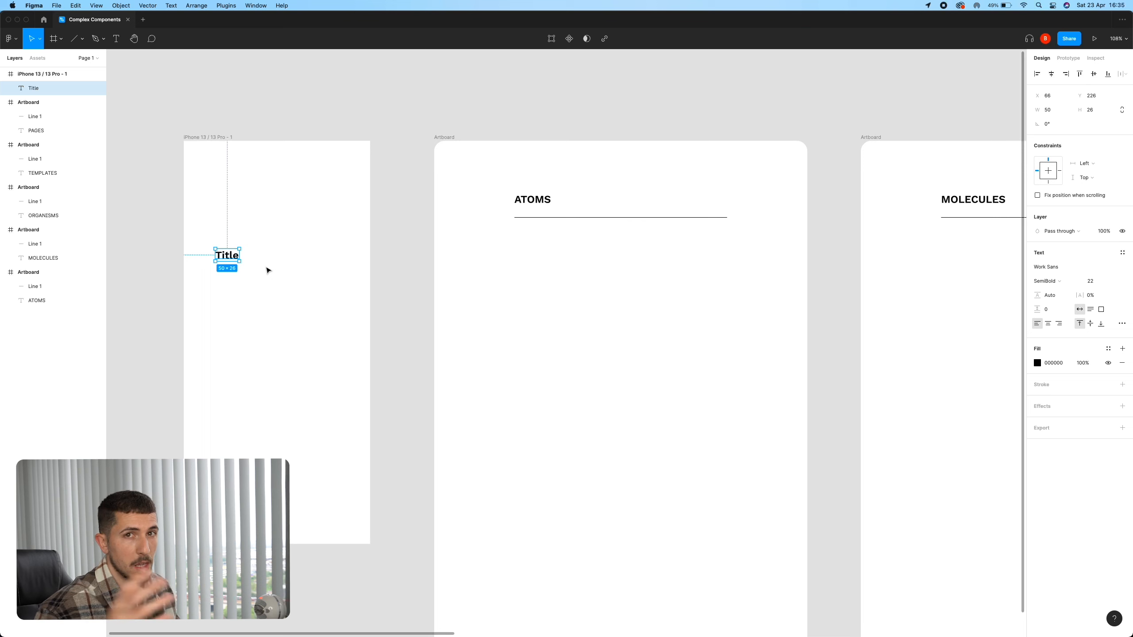
pyautogui.press('super+z')
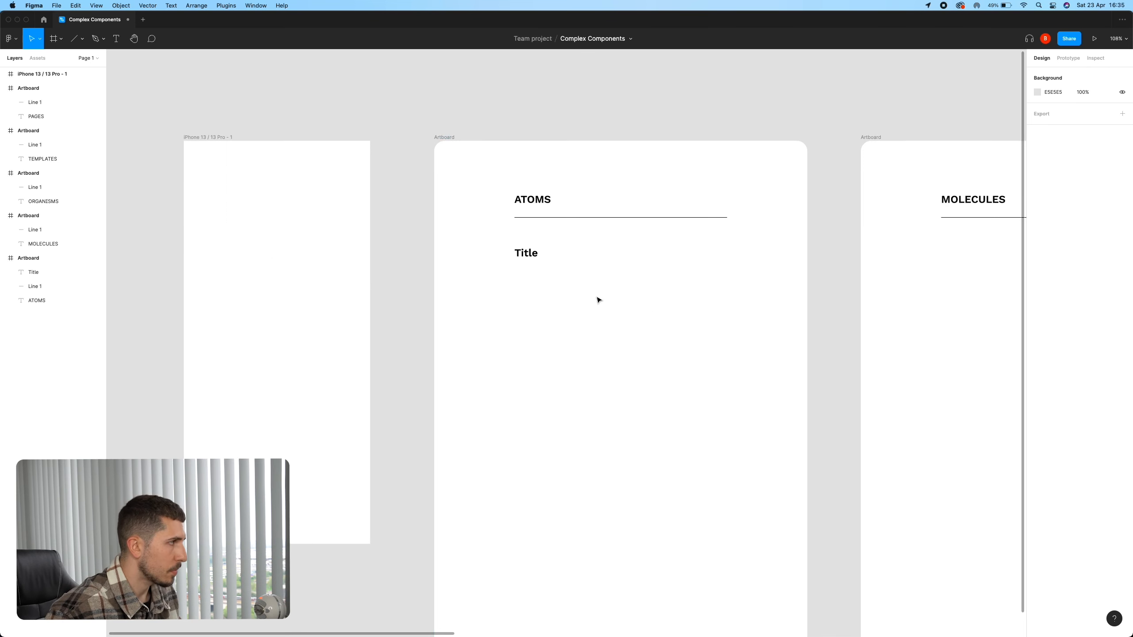
# Set the Title text's font size to 32 and nudge it up to Y 220.
pyautogui.click(530, 255)
pyautogui.click(1099, 284)
pyautogui.write('32')
pyautogui.press('Return')
pyautogui.press('Up')
pyautogui.click(577, 283)
pyautogui.click(542, 257)
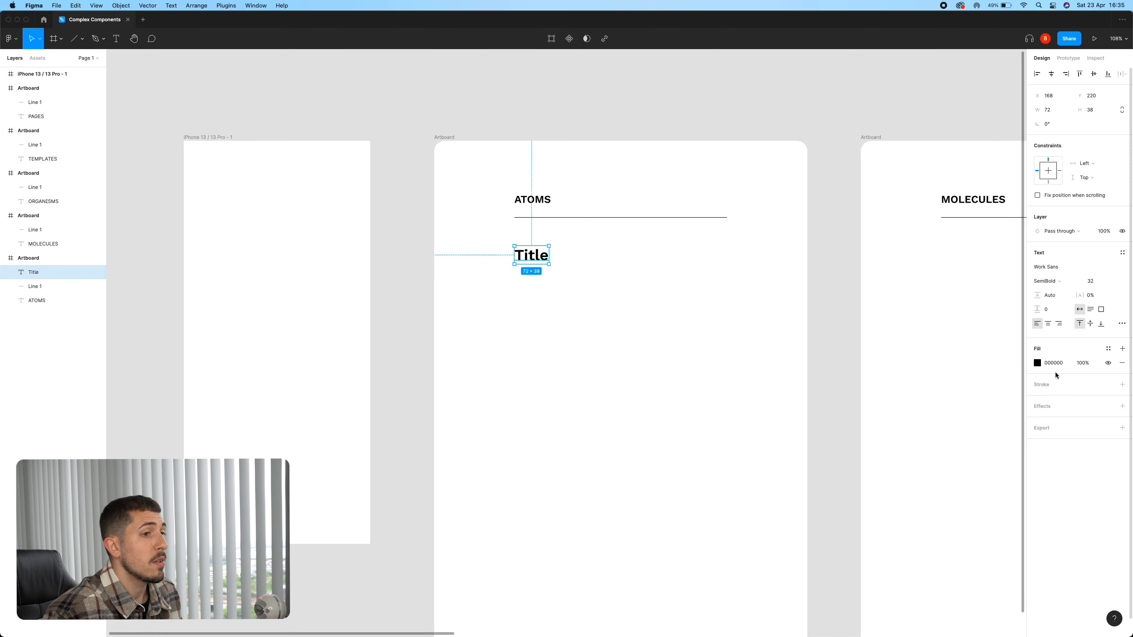
pyautogui.click(686, 306)
# Duplicate the Title text directly below itself and change the copy's wording to "Standard body".
pyautogui.click(531, 255)
pyautogui.keyDown('alt'); pyautogui.moveTo(531, 255); pyautogui.dragTo(531, 285); pyautogui.keyUp('alt')
pyautogui.doubleClick(531, 286)
pyautogui.press('BackSpace')
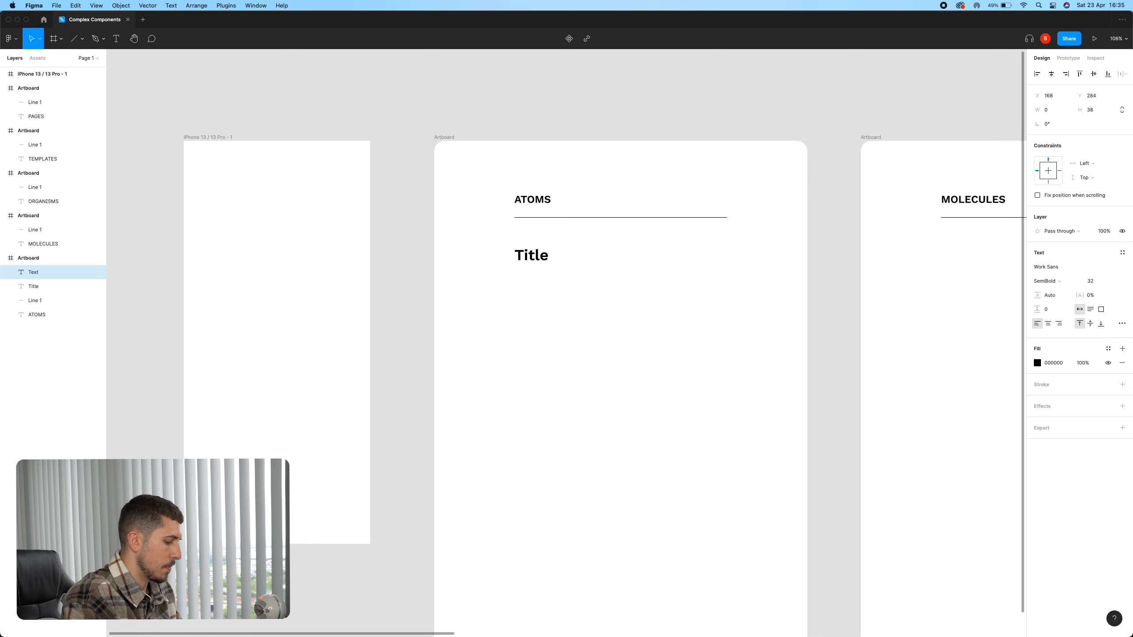
pyautogui.write('Copy')
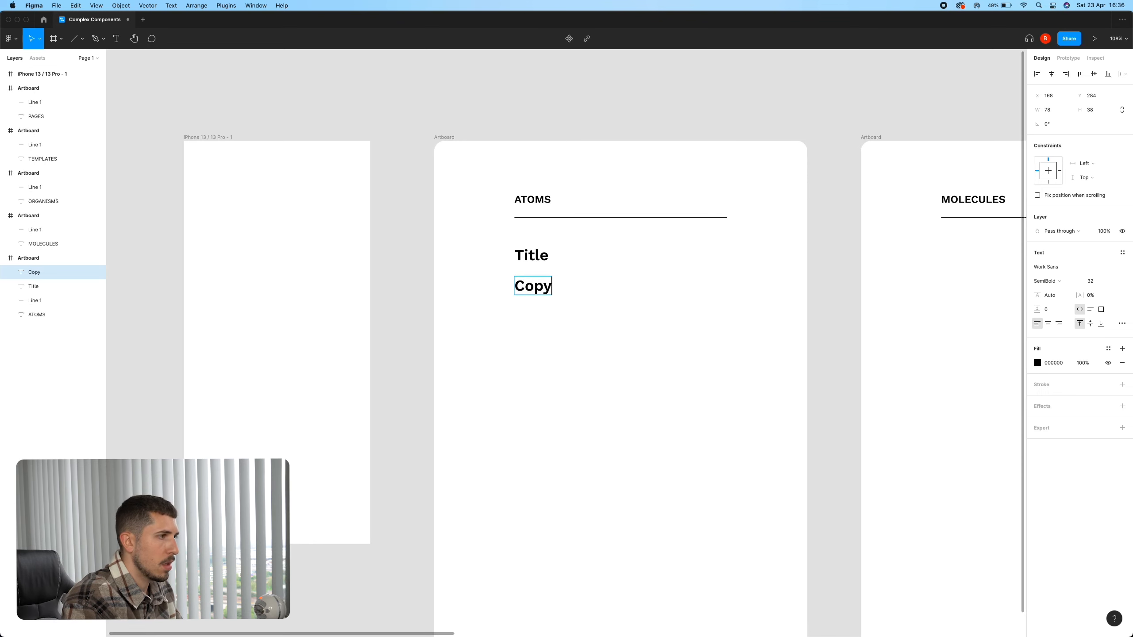
pyautogui.press('super+a')
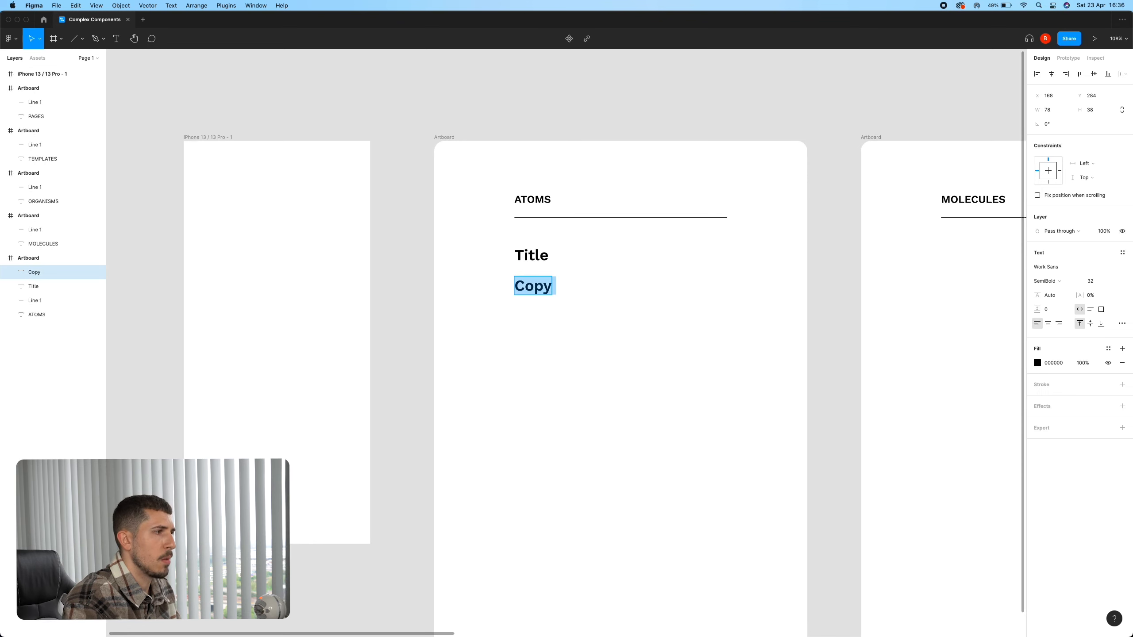
pyautogui.write('A')
pyautogui.press('BackSpace')
pyautogui.write('Standard body')
pyautogui.press('Escape')
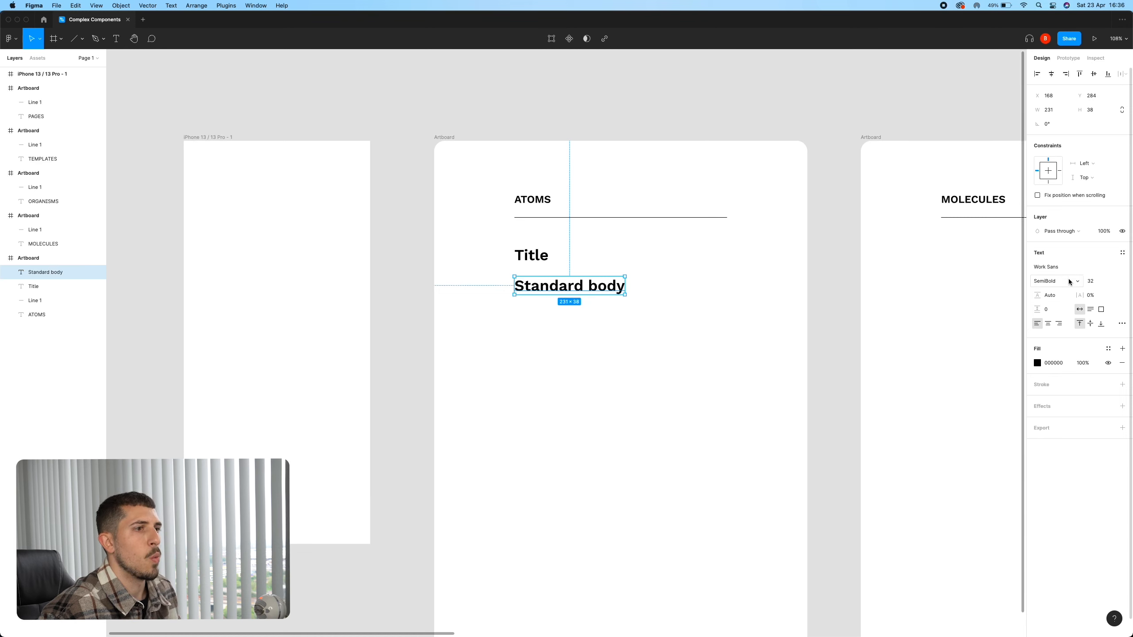
# Set the Standard body text to Regular weight and font size 18.
pyautogui.click(1068, 278)
pyautogui.click(1069, 261)
pyautogui.click(656, 284)
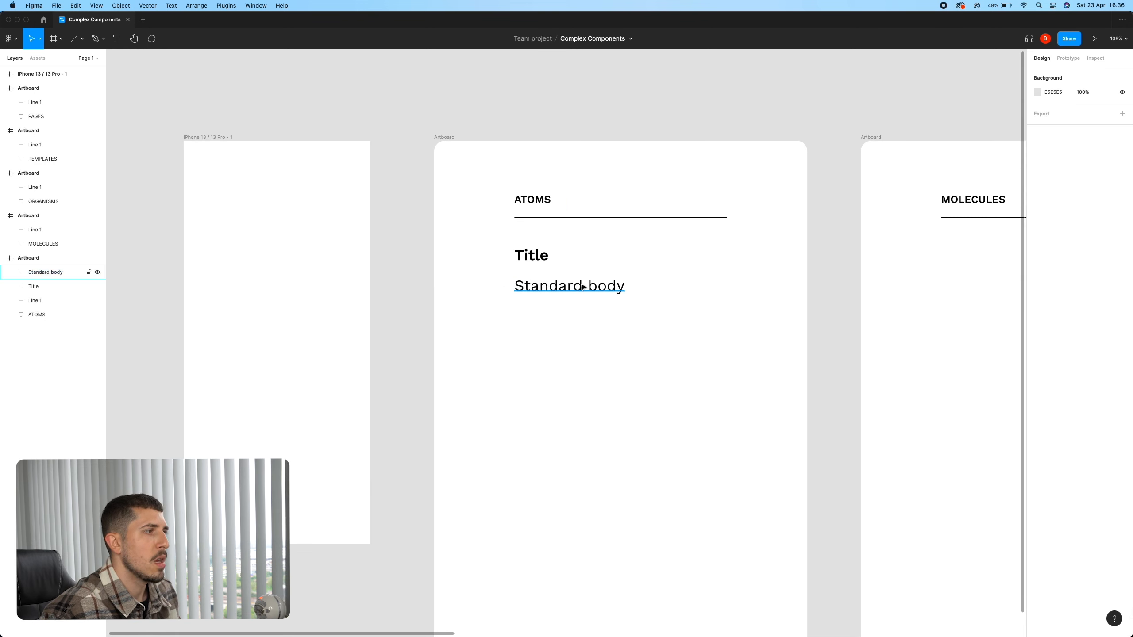
pyautogui.click(584, 286)
pyautogui.click(1093, 281)
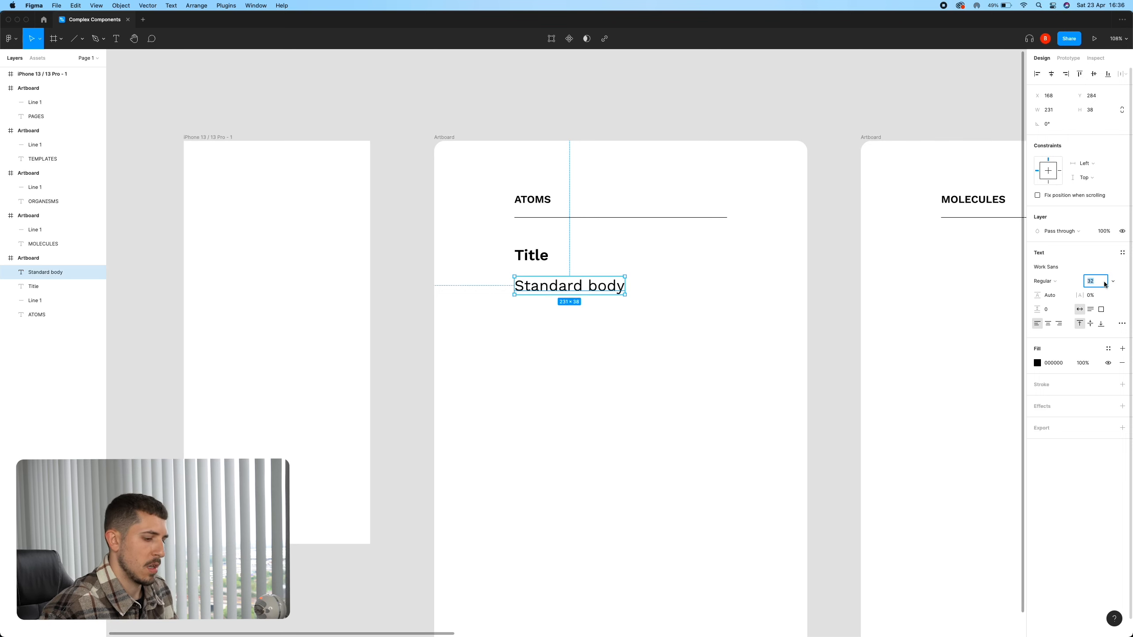
pyautogui.write('1')
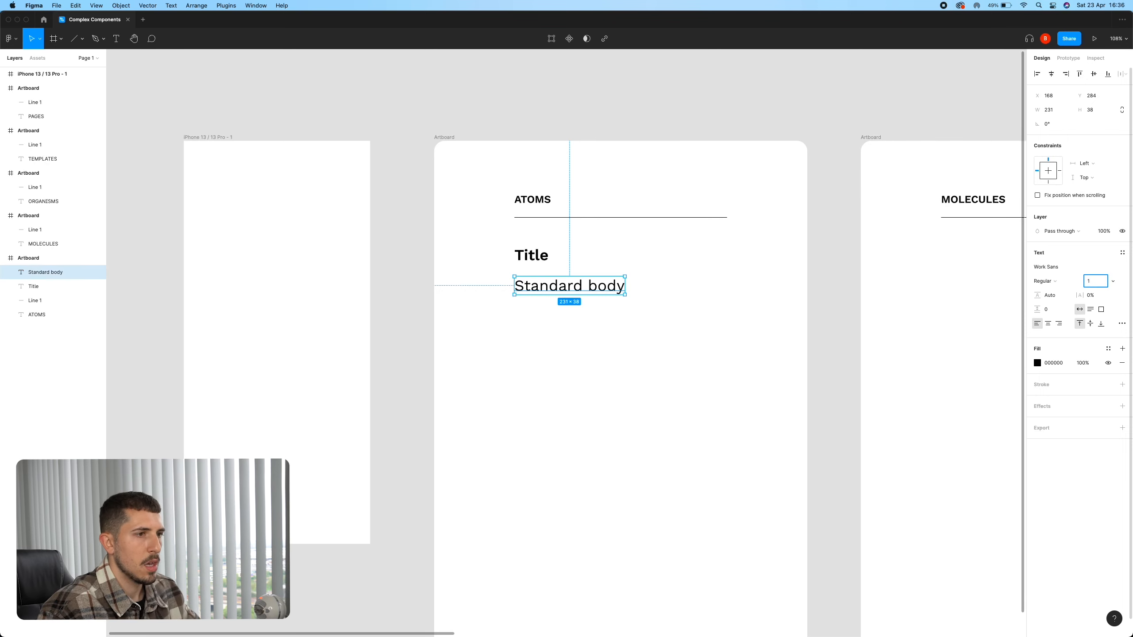
pyautogui.write('6')
pyautogui.press('Return')
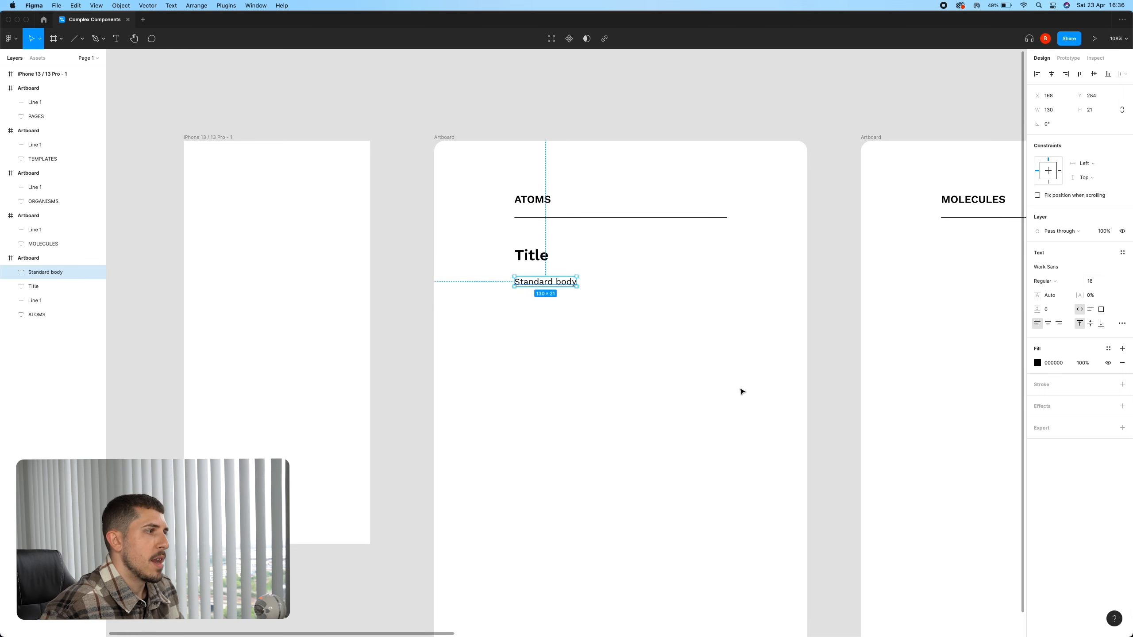
# Try the Standard body text inside the iPhone frame, and undo the move.
pyautogui.click(541, 294)
pyautogui.moveTo(558, 281); pyautogui.dragTo(259, 290)
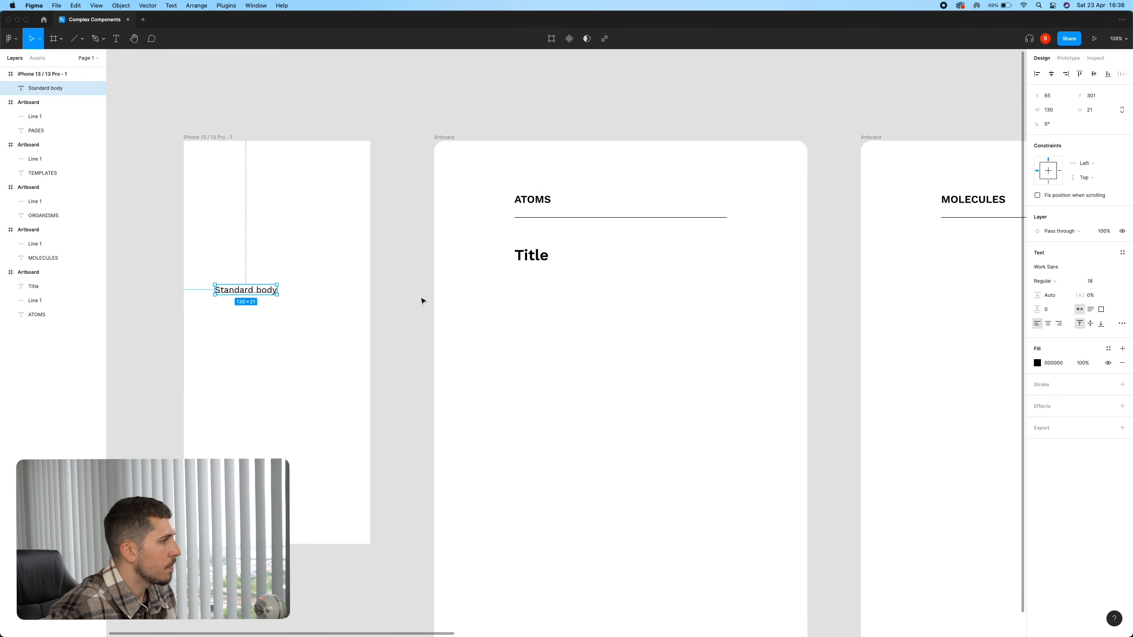
pyautogui.press('super+z')
# Move the Standard body text up to Y 277, closer to the Title.
pyautogui.moveTo(560, 282); pyautogui.dragTo(559, 279)
pyautogui.click(614, 306)
pyautogui.click(560, 281)
pyautogui.click(613, 319)
pyautogui.scroll(-3, 607, 318)
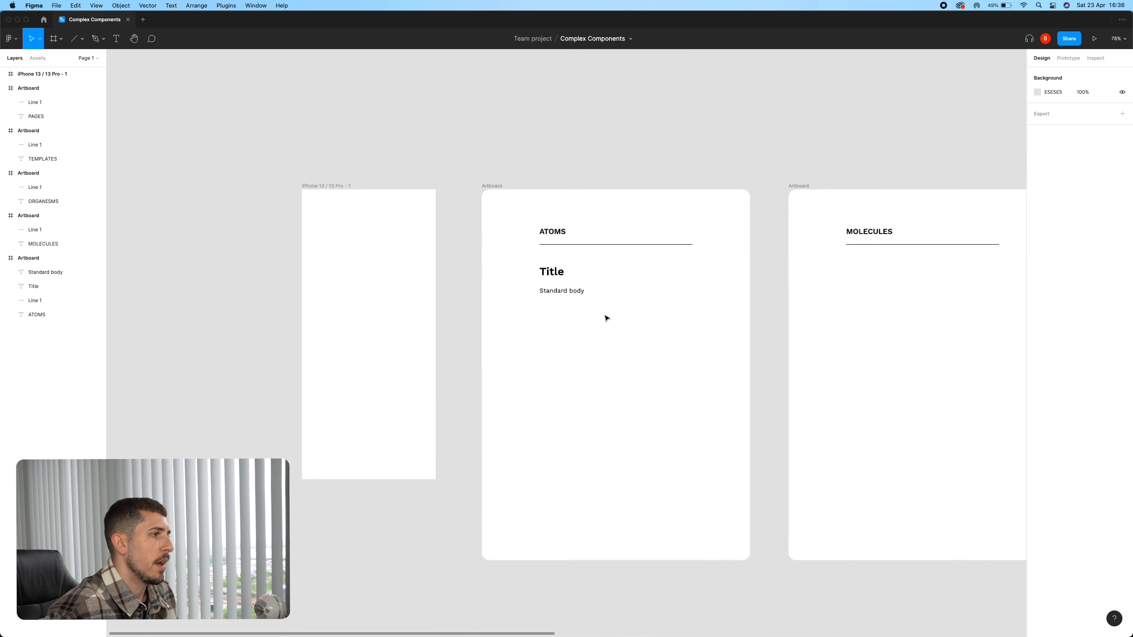
pyautogui.scroll(3, 604, 316)
pyautogui.click(543, 279)
pyautogui.click(647, 332)
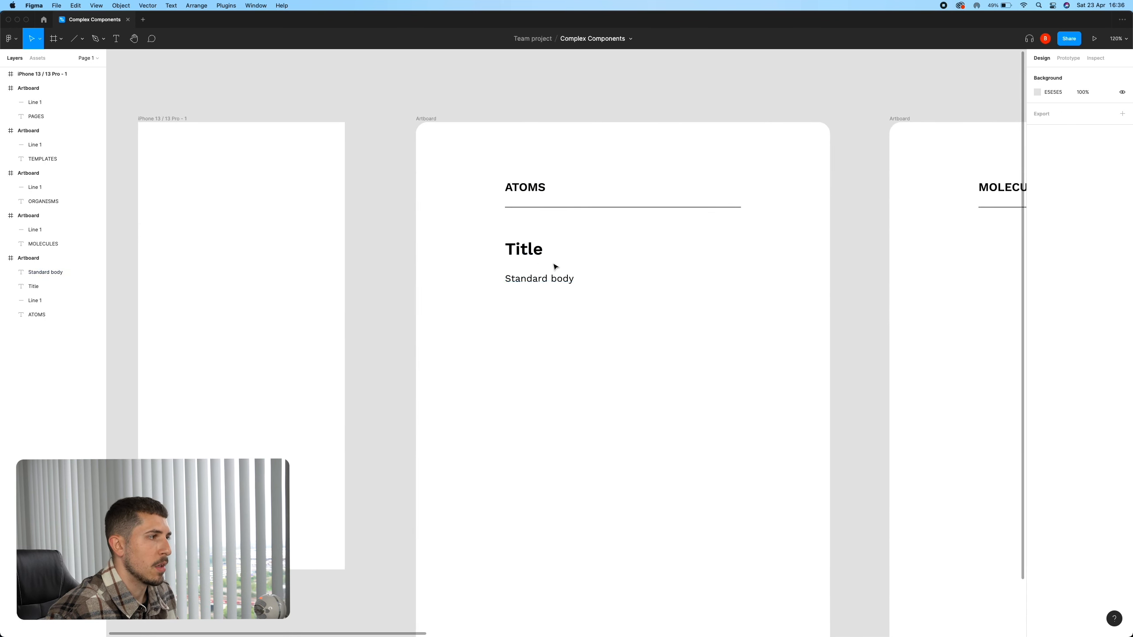
pyautogui.moveTo(545, 280); pyautogui.dragTo(546, 277)
# Duplicate the Standard body text below itself and change the copy's wording to "BUTTON".
pyautogui.keyDown('alt'); pyautogui.moveTo(557, 276); pyautogui.dragTo(561, 302); pyautogui.keyUp('alt')
pyautogui.click(556, 311)
pyautogui.click(551, 305)
pyautogui.doubleClick(558, 303)
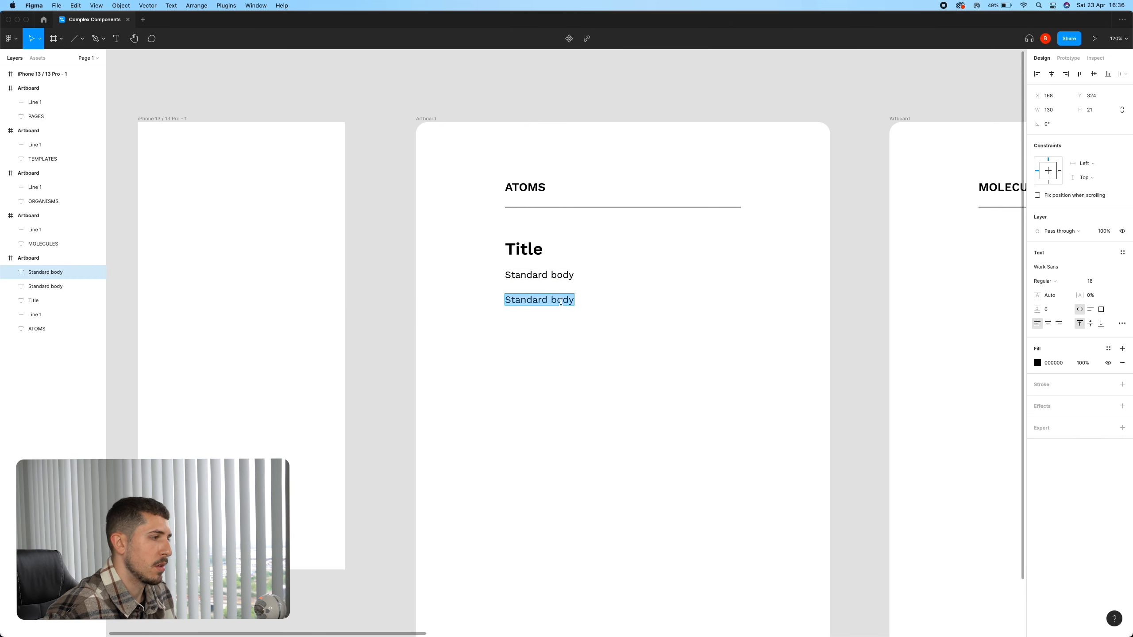
pyautogui.write('BUTTON')
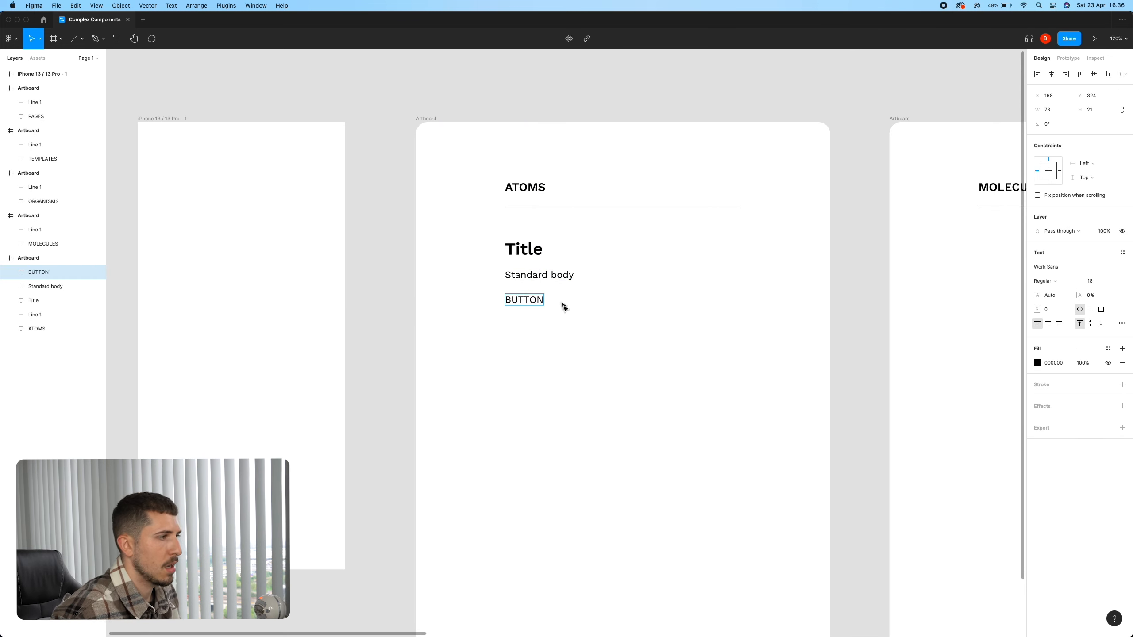
pyautogui.press('Escape')
# Set the BUTTON text's font weight to Bold.
pyautogui.scroll(-2, 625, 313)
pyautogui.click(1045, 281)
pyautogui.click(1053, 292)
pyautogui.click(1057, 283)
pyautogui.click(1056, 292)
pyautogui.click(700, 306)
# Nudge the BUTTON text up to Y 317, closer to the Standard body text.
pyautogui.click(556, 238)
pyautogui.click(647, 273)
pyautogui.click(566, 241)
pyautogui.hotkey('shift', 'Up')
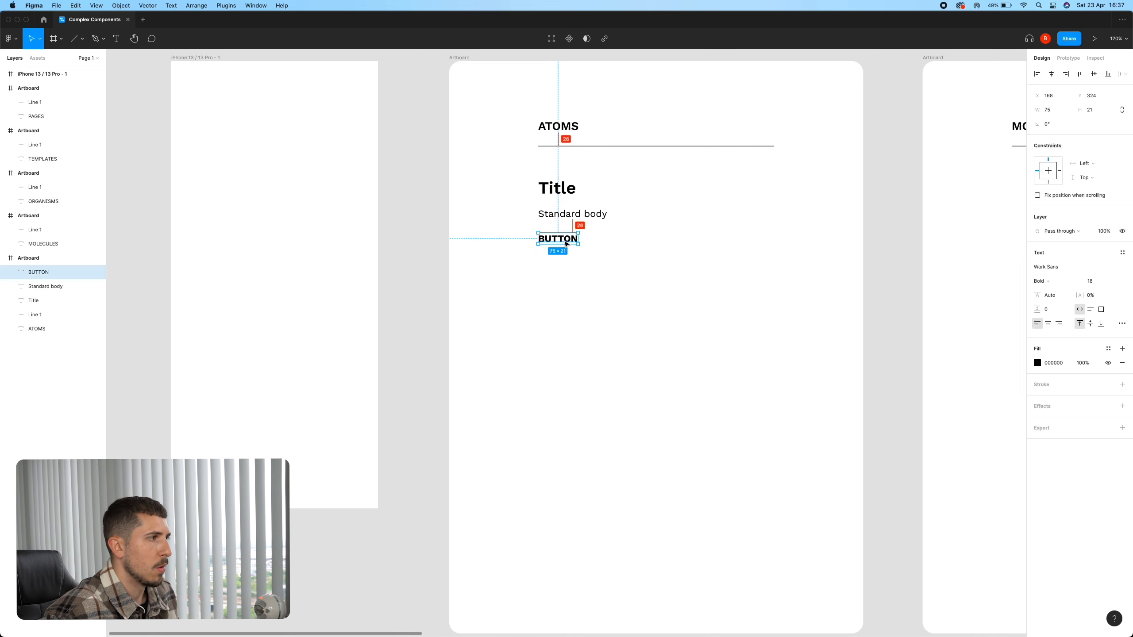
pyautogui.press('Down')
pyautogui.press('Down')
pyautogui.press('Down')
pyautogui.press('Down')
pyautogui.moveTo(610, 278); pyautogui.dragTo(643, 203)
# Create a text style named "Title" from the Title text.
pyautogui.click(558, 193)
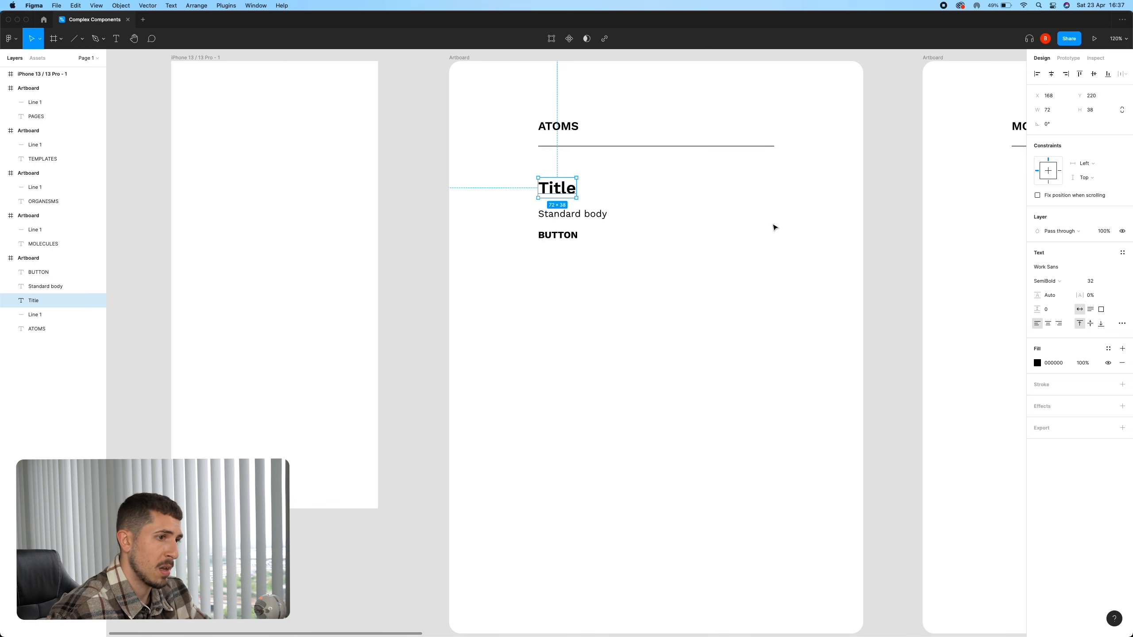
pyautogui.click(1122, 253)
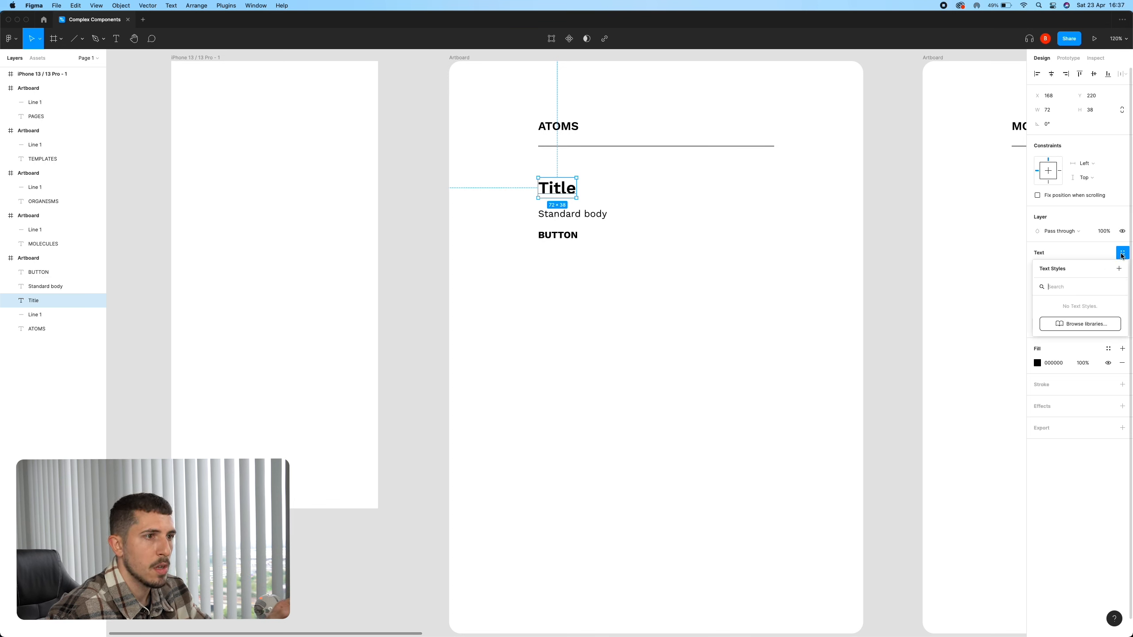
pyautogui.click(1120, 268)
pyautogui.write('t')
pyautogui.press('BackSpace')
pyautogui.write('Title')
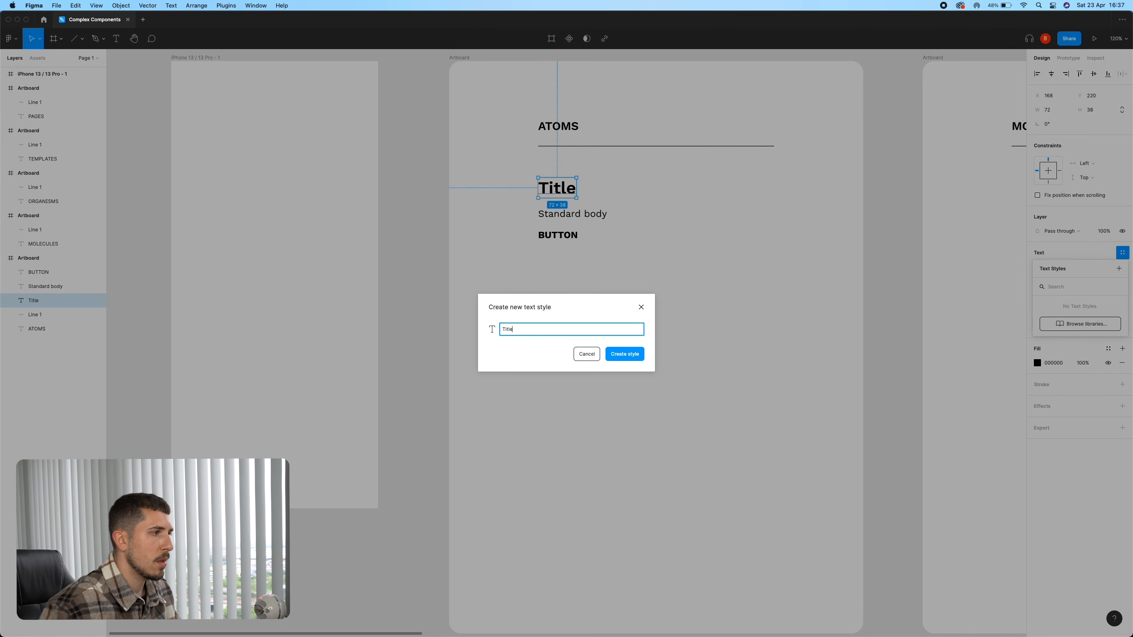
pyautogui.click(625, 354)
pyautogui.click(561, 256)
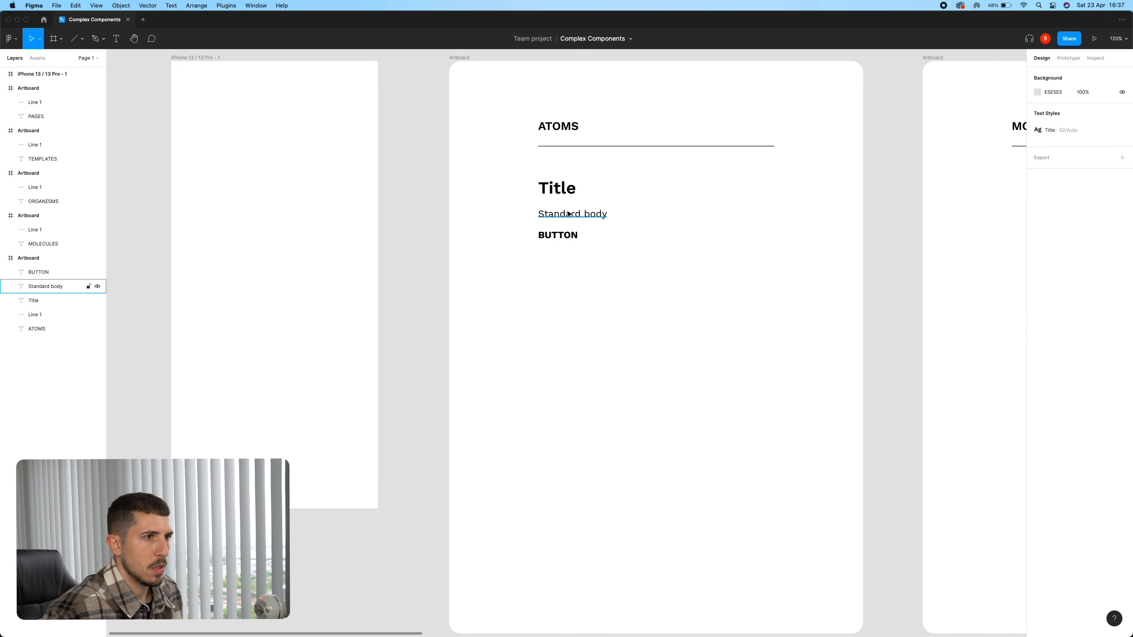
# Create a text style named "Body" from the Standard body text and one named "Button" from the BUTTON text.
pyautogui.click(605, 216)
pyautogui.click(1123, 253)
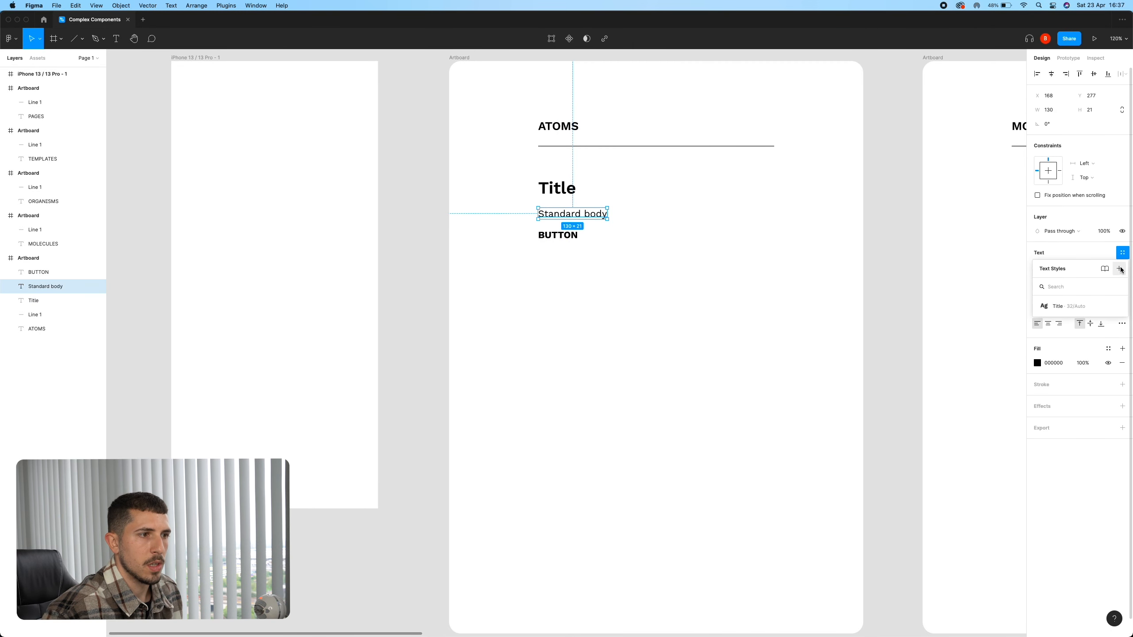
pyautogui.click(1121, 269)
pyautogui.write('b')
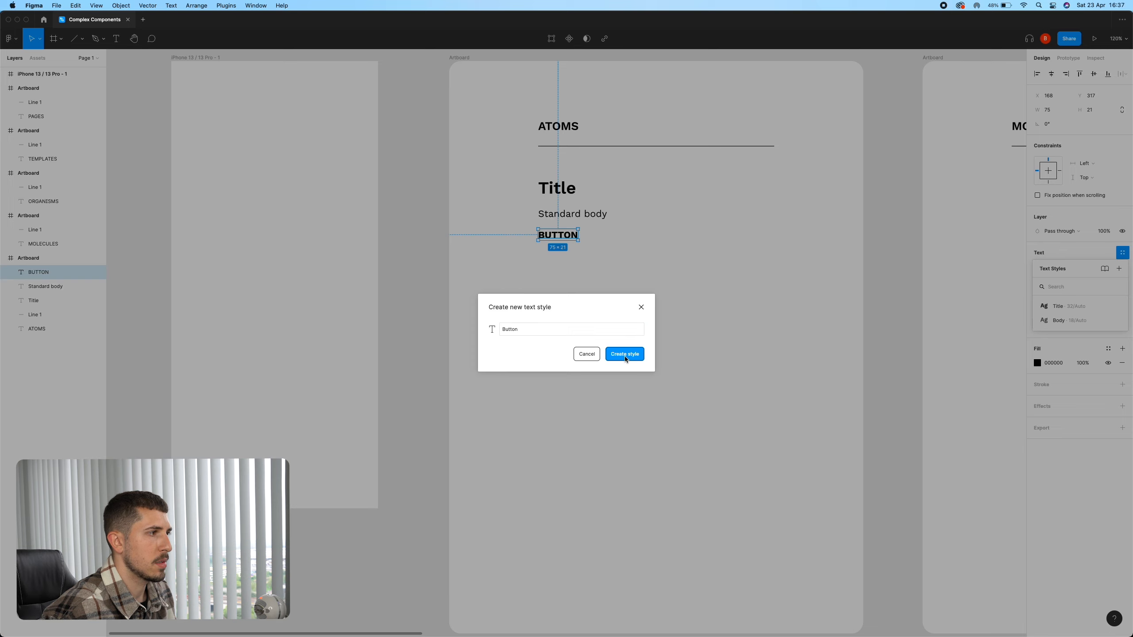
pyautogui.press('Return')
pyautogui.click(666, 331)
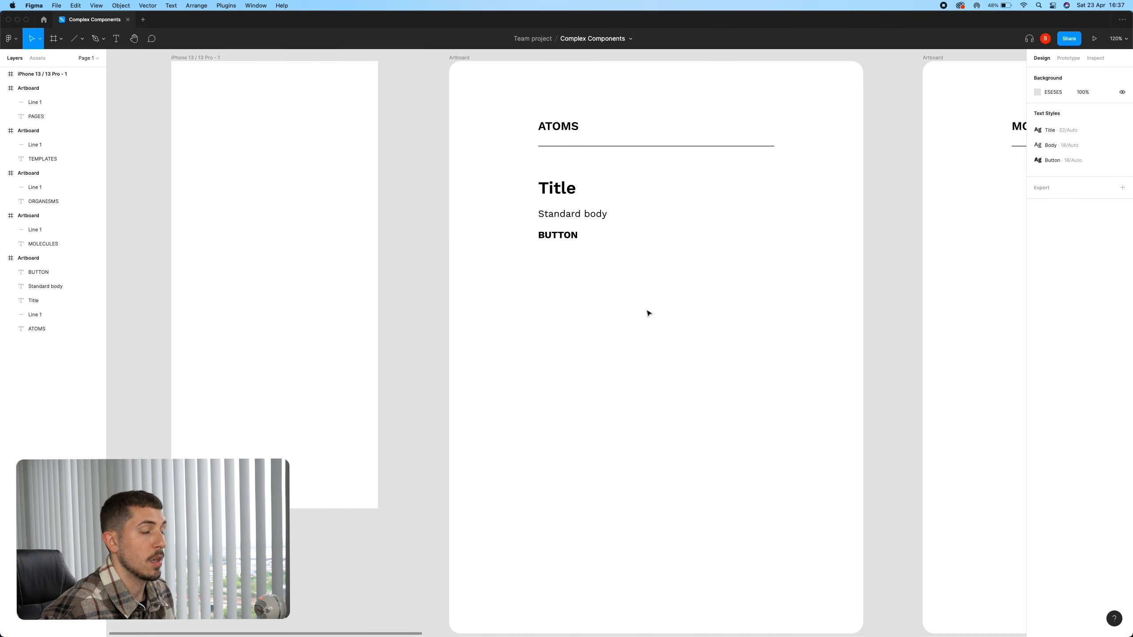
# Draw a circle about 47 × 47 below the BUTTON text and duplicate it to make a row of three.
pyautogui.scroll(-2, 730, 286)
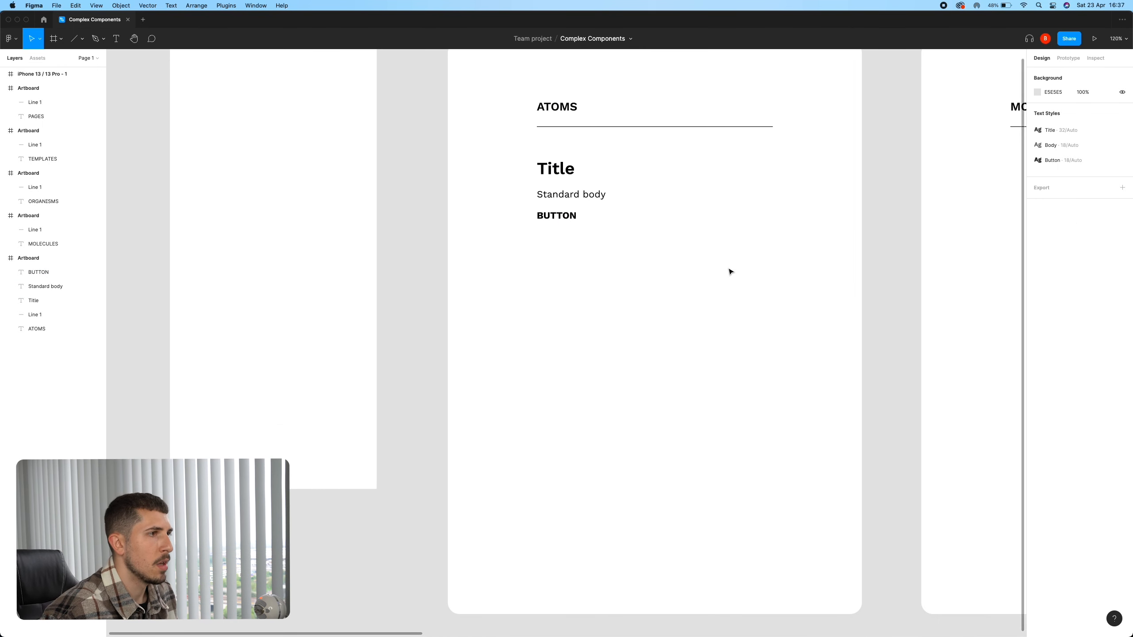
pyautogui.scroll(-5, 729, 268)
pyautogui.scroll(3, 673, 261)
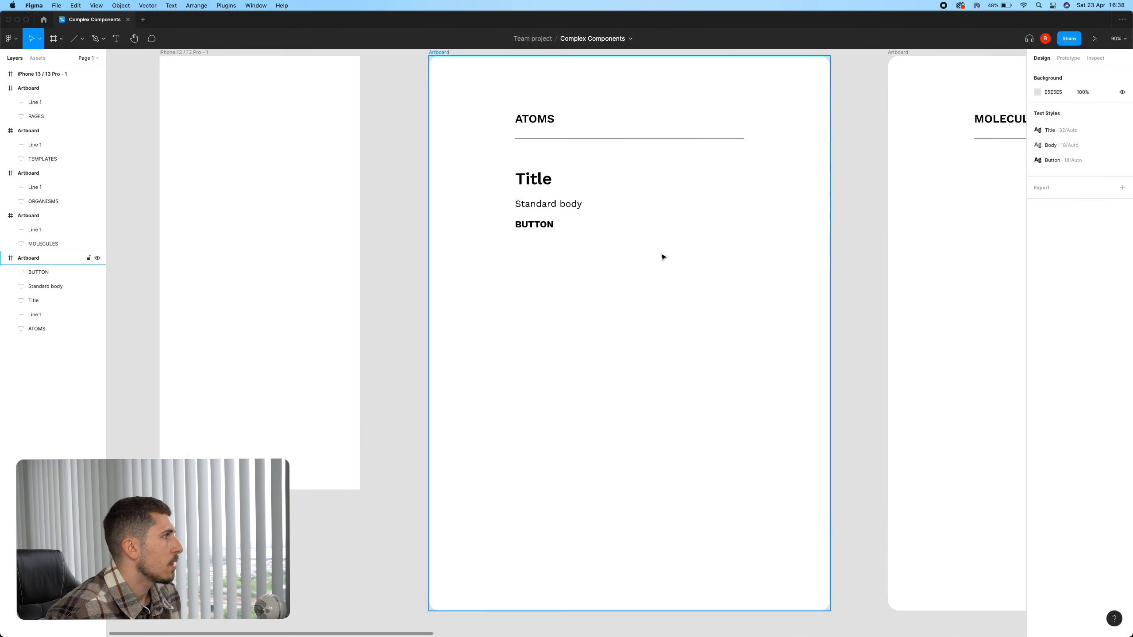
pyautogui.click(85, 39)
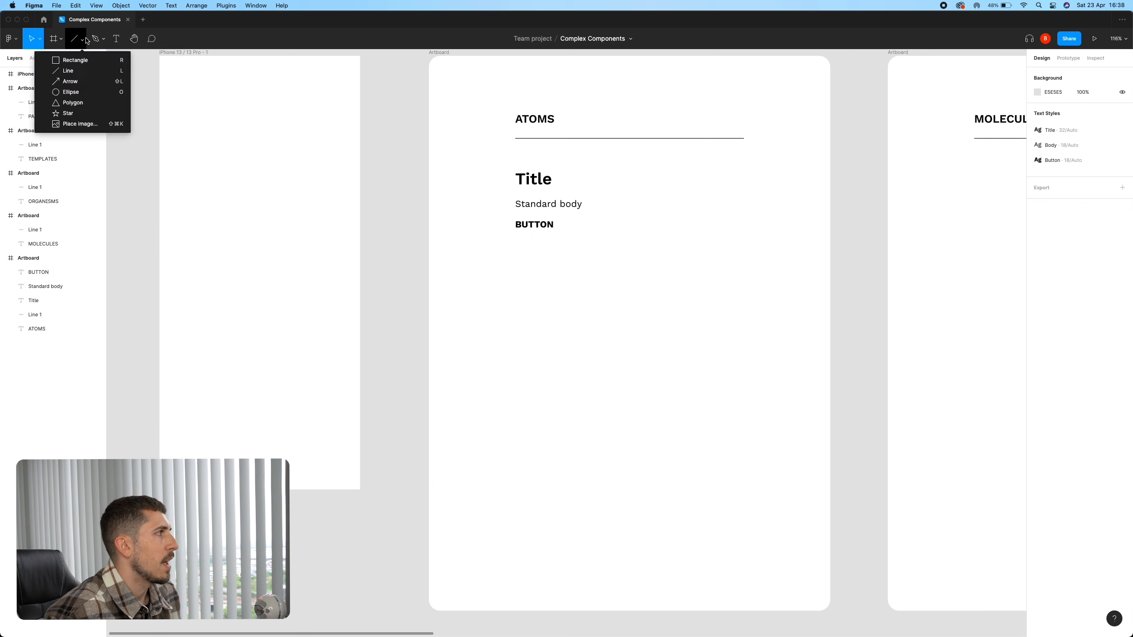
pyautogui.click(71, 92)
pyautogui.moveTo(516, 260); pyautogui.dragTo(561, 272)
pyautogui.click(579, 283)
pyautogui.press('super+d')
# Fill the first circle in the row with near-white and add a stroke to it.
pyautogui.click(527, 271)
pyautogui.click(1037, 267)
pyautogui.click(922, 280)
pyautogui.click(1123, 288)
# Fill the middle circle with the near-black colour 151515.
pyautogui.click(565, 273)
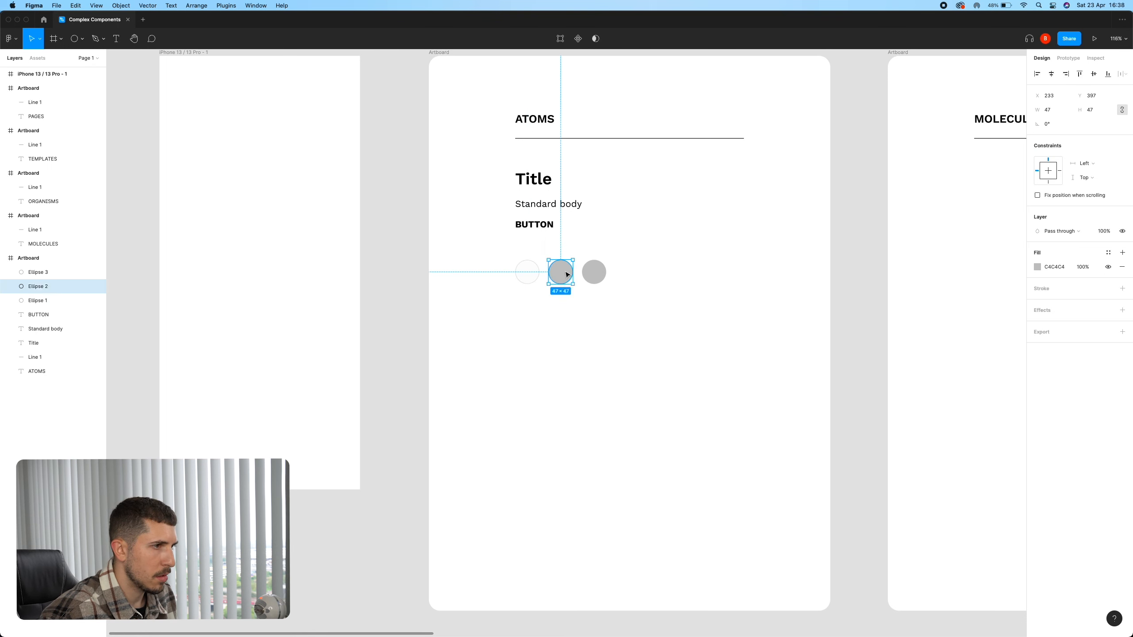
pyautogui.click(1037, 266)
pyautogui.moveTo(1023, 286); pyautogui.dragTo(920, 376)
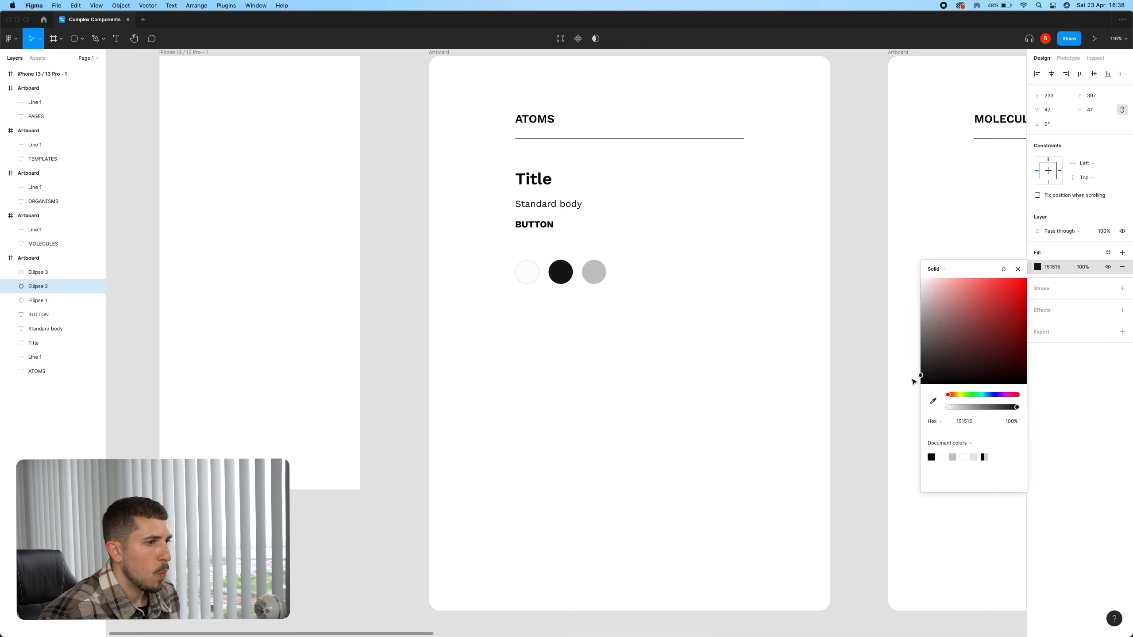
# Change the middle circle's fill to dark navy 202446.
pyautogui.click(992, 395)
pyautogui.moveTo(994, 395); pyautogui.dragTo(995, 395)
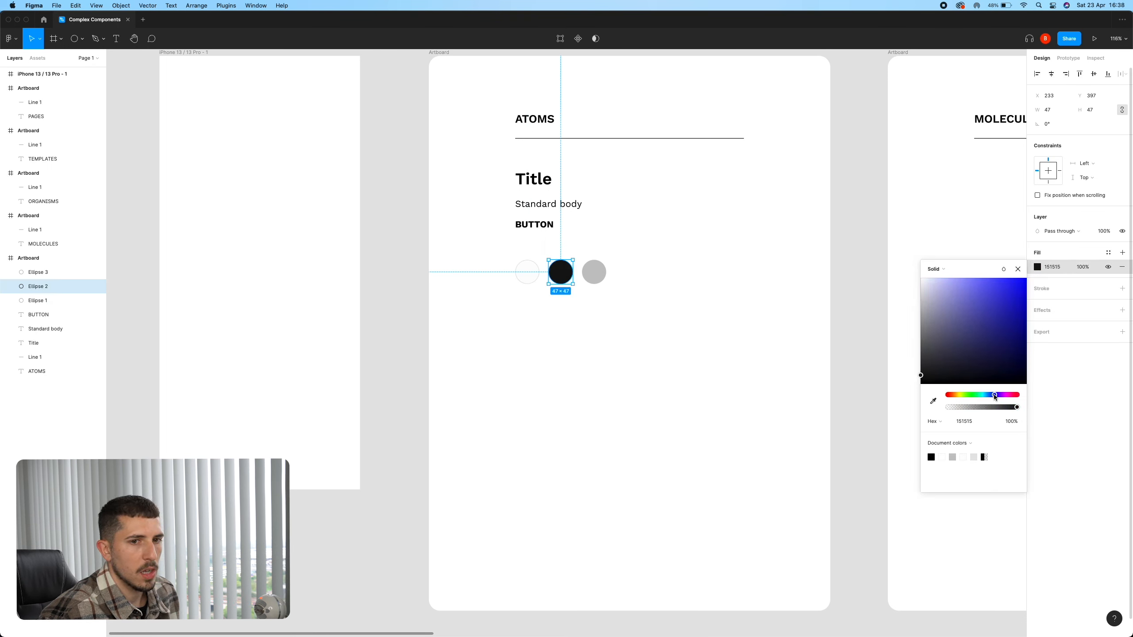
pyautogui.click(979, 356)
pyautogui.click(741, 342)
pyautogui.click(560, 271)
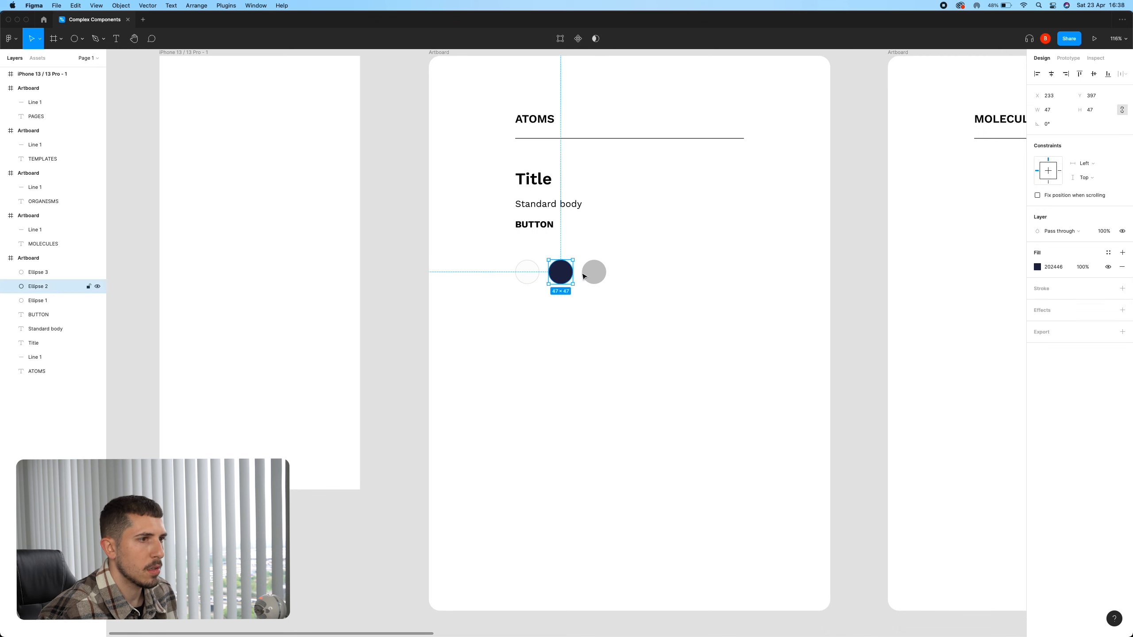
pyautogui.click(1108, 253)
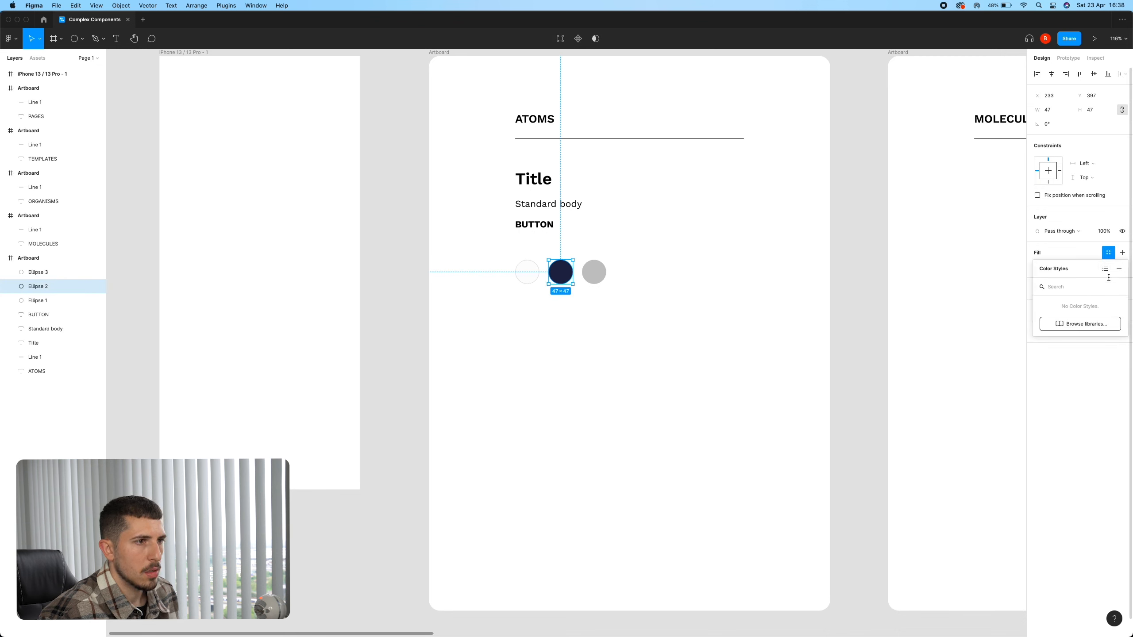
pyautogui.click(815, 339)
# Fill the third circle in the row with green 83EDA1.
pyautogui.click(594, 272)
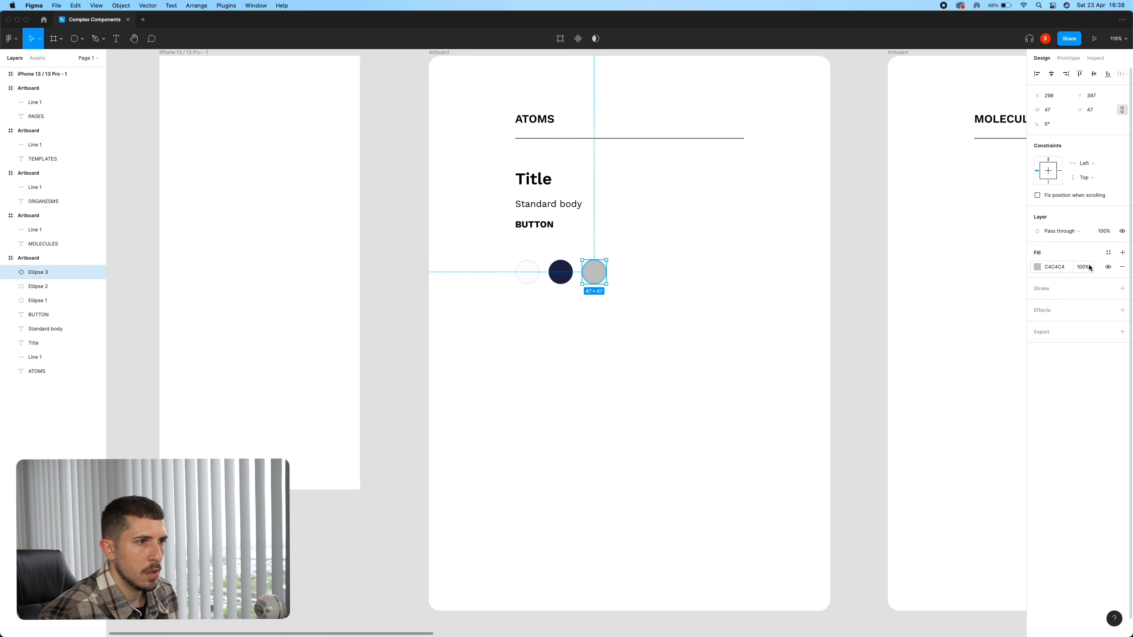
pyautogui.click(1037, 267)
pyautogui.click(973, 395)
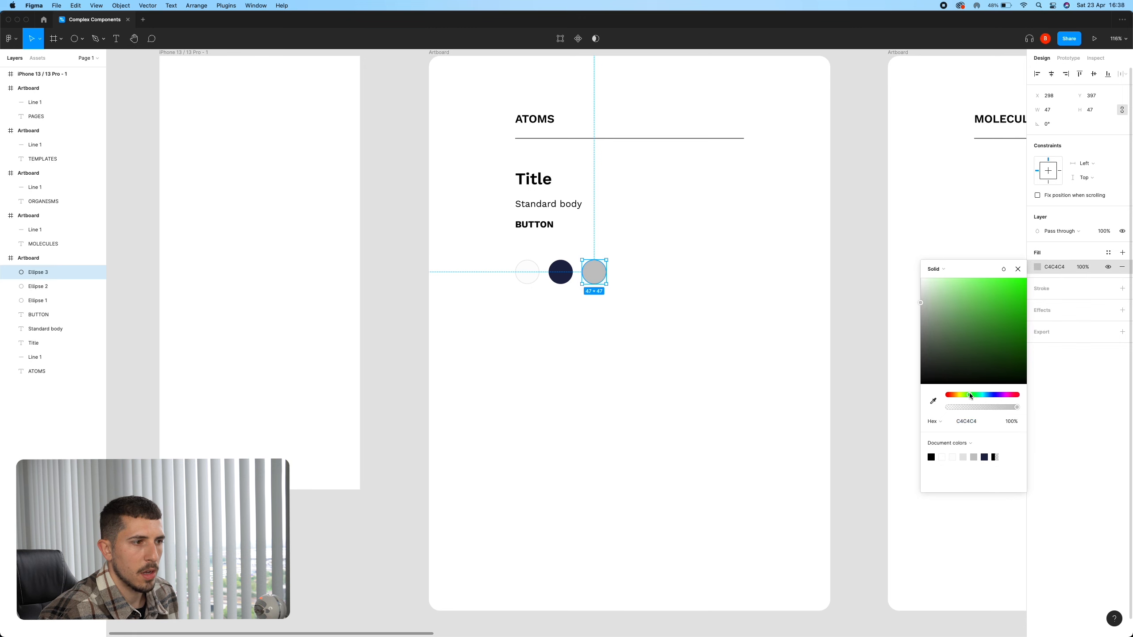
pyautogui.moveTo(991, 294); pyautogui.dragTo(969, 286)
pyautogui.click(1018, 269)
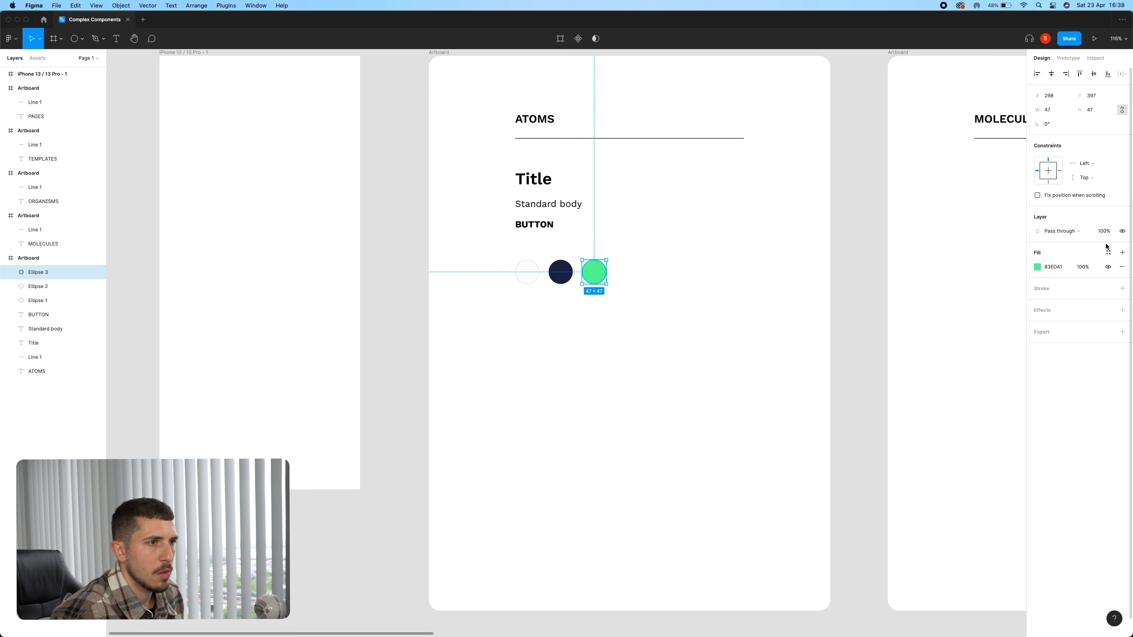
pyautogui.click(716, 323)
# Create a colour style named "Primary" from the green circle's fill.
pyautogui.click(599, 276)
pyautogui.click(1108, 252)
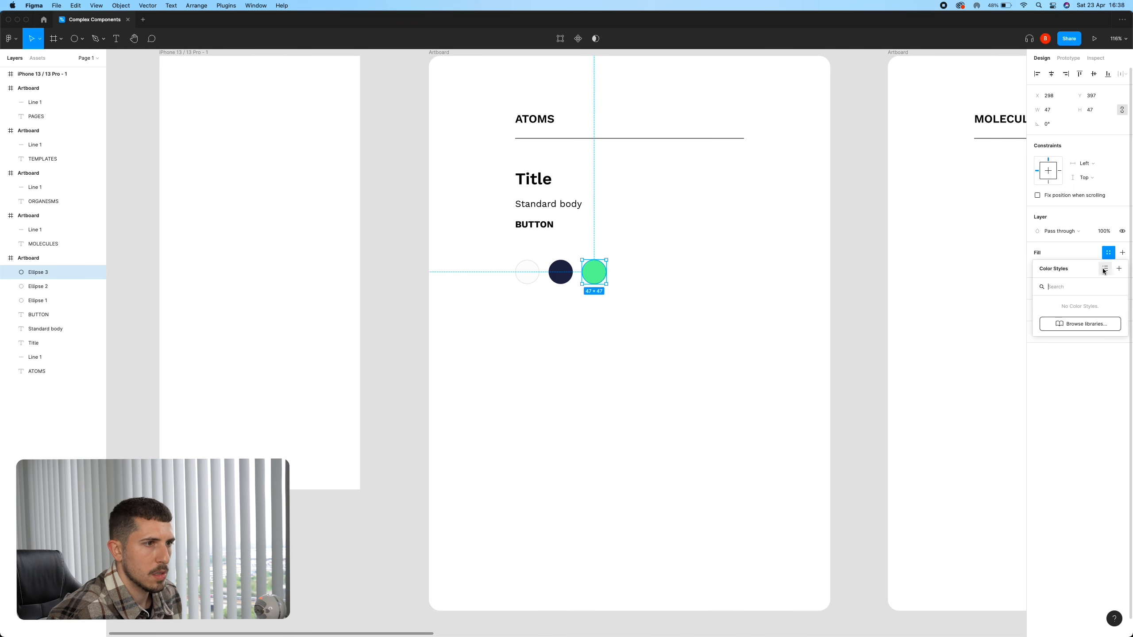
pyautogui.click(1123, 270)
pyautogui.write('Primary')
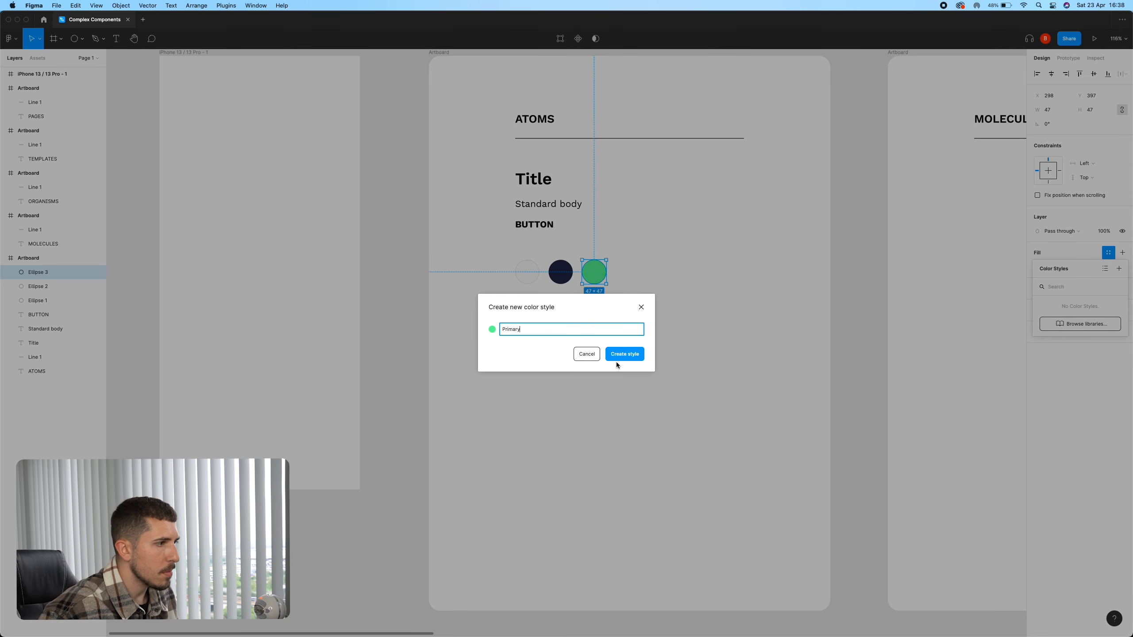
pyautogui.click(625, 354)
pyautogui.click(594, 272)
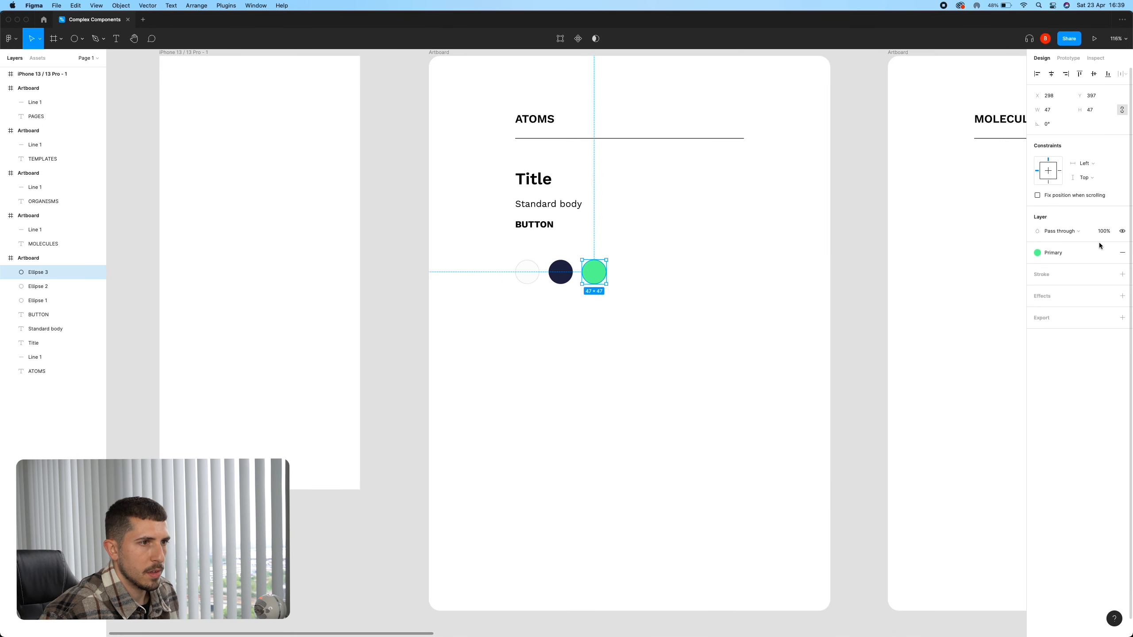
# Create a colour style named "Secondary" from the navy circle's fill.
pyautogui.click(563, 275)
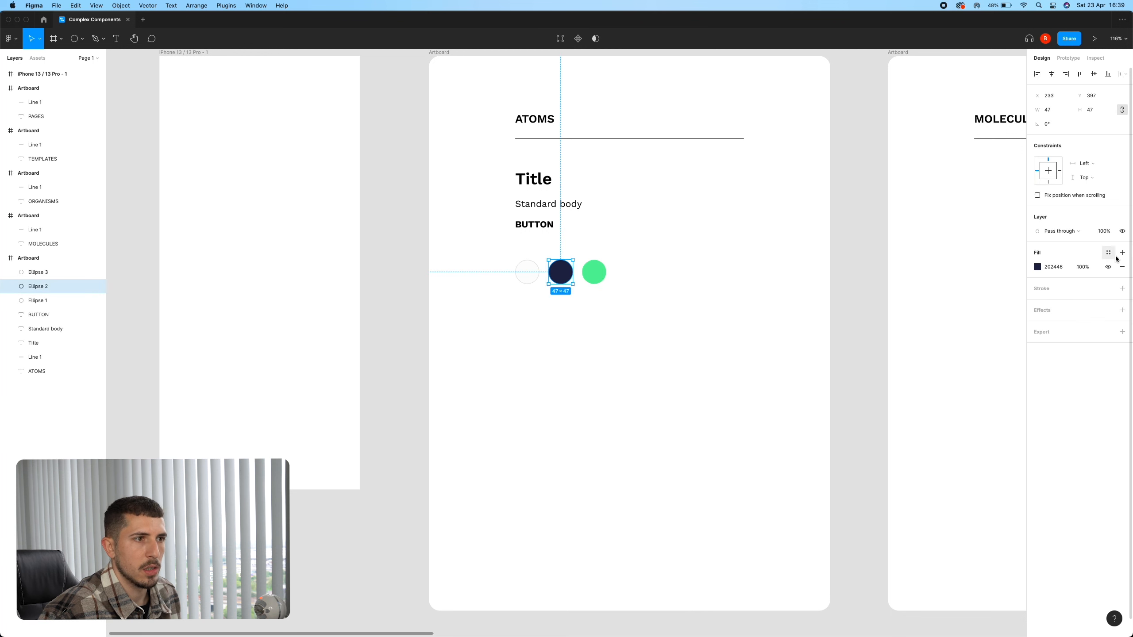
pyautogui.click(1109, 253)
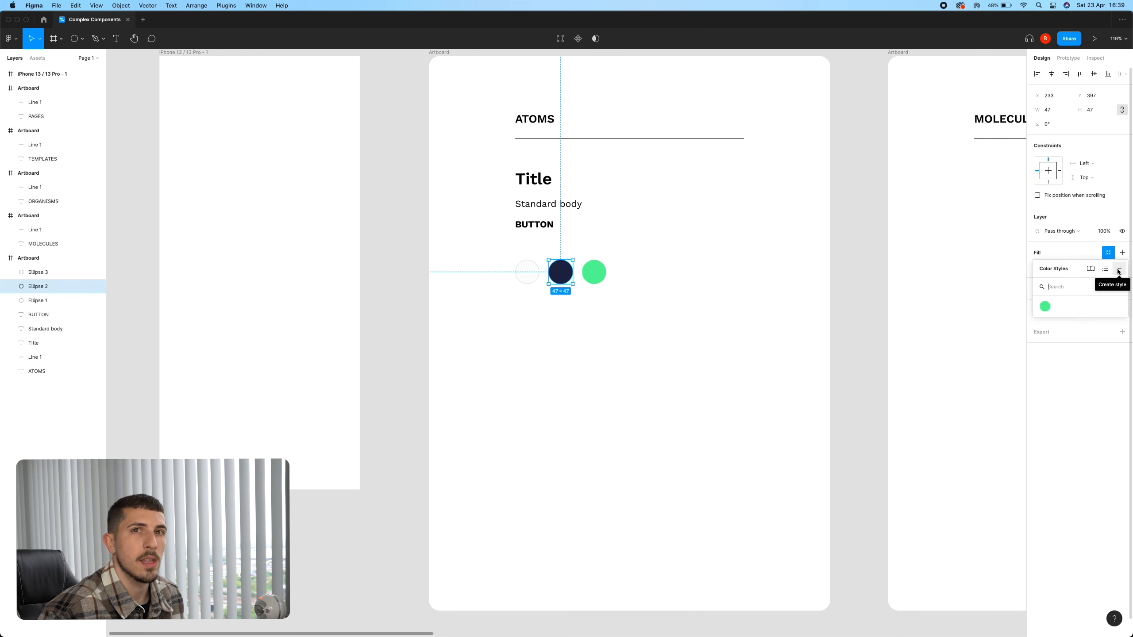
pyautogui.click(1119, 270)
pyautogui.write('Secondary')
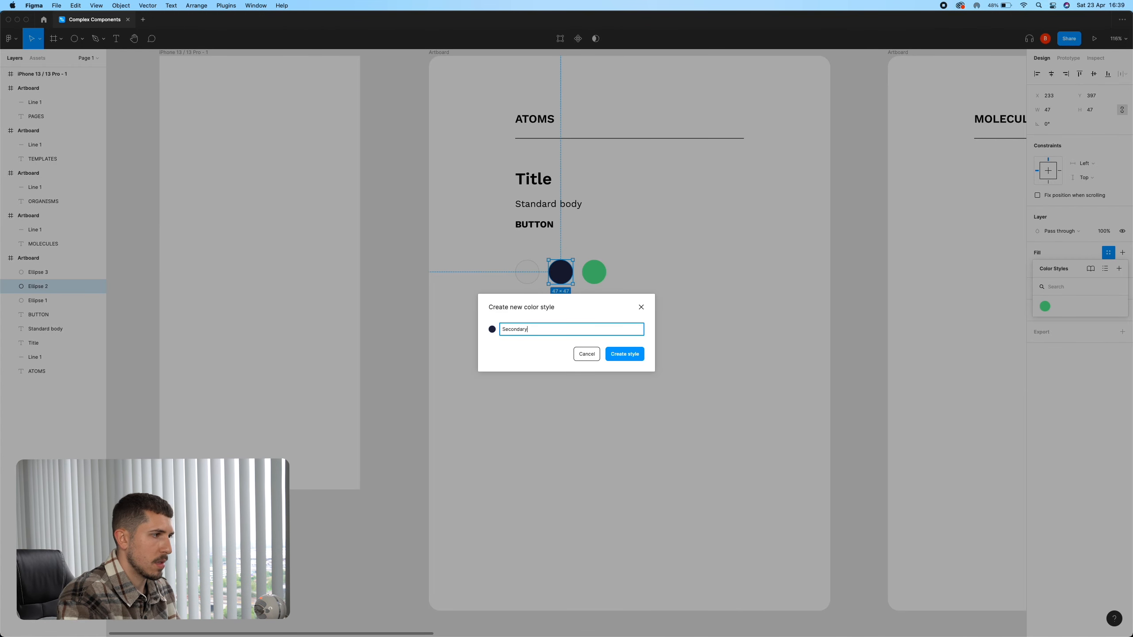
pyautogui.click(625, 354)
pyautogui.click(554, 309)
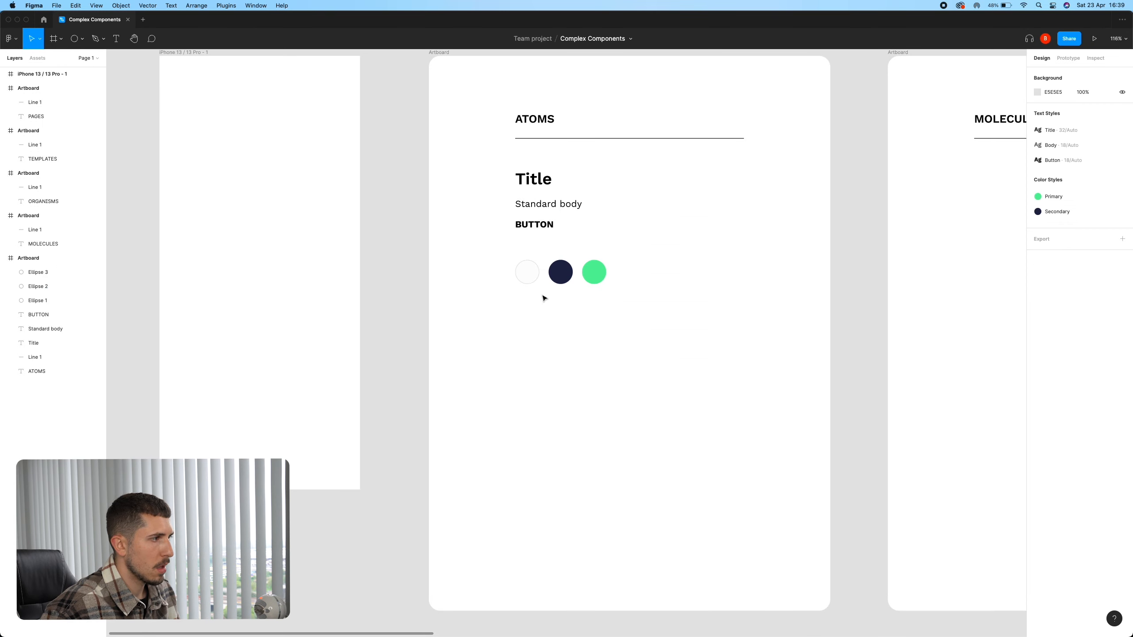
# Create a colour style named "Neutral" from the near-white circle's fill.
pyautogui.click(527, 272)
pyautogui.click(1108, 252)
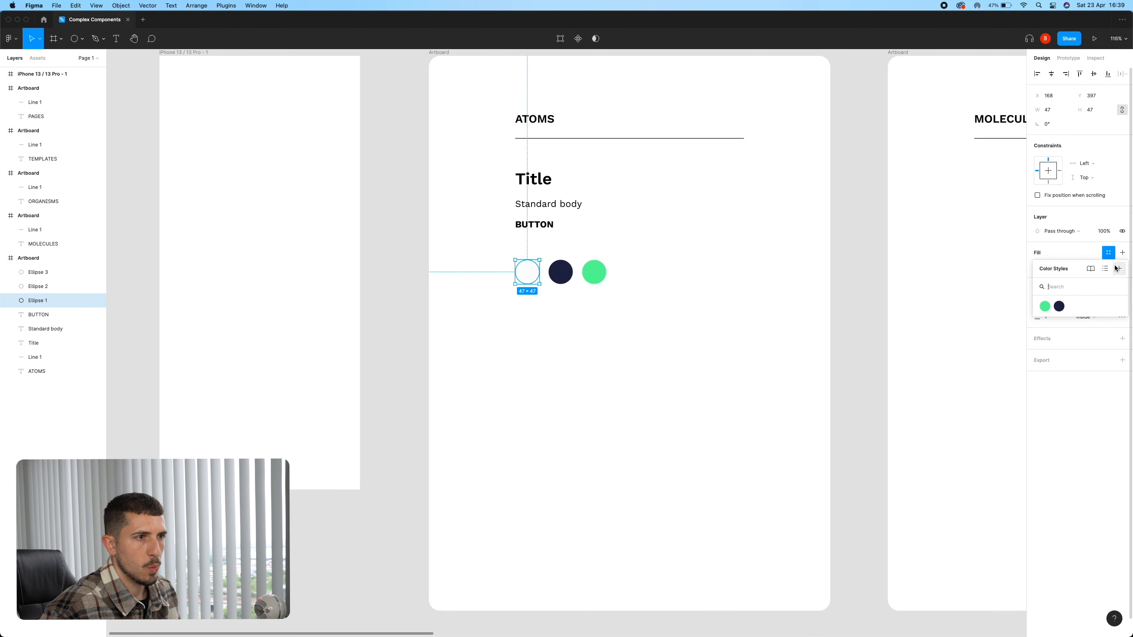
pyautogui.click(1119, 269)
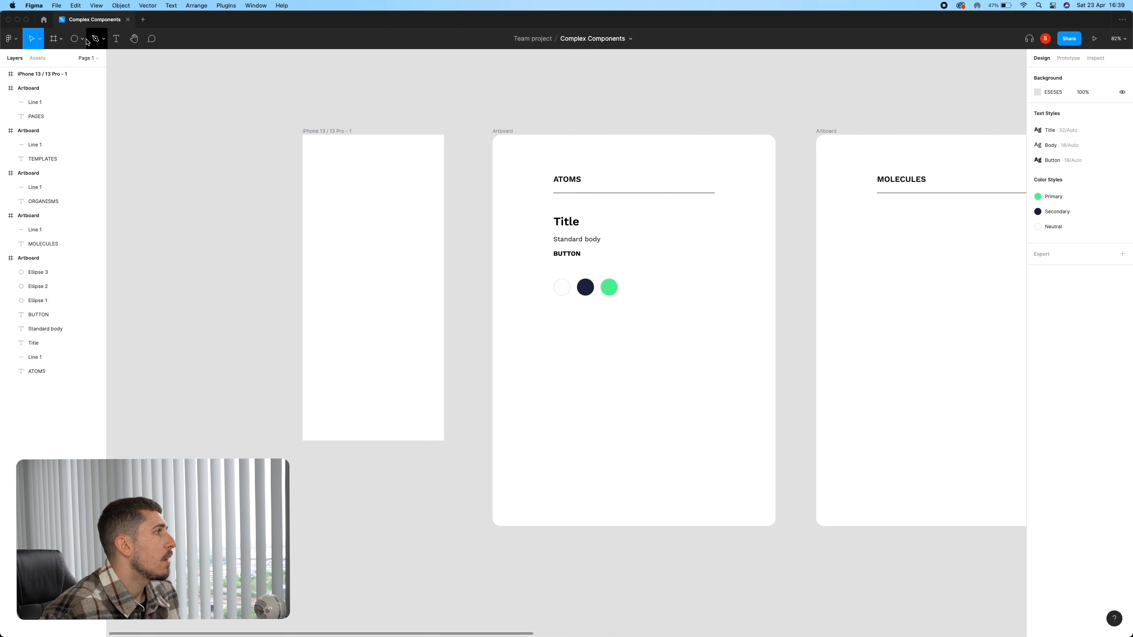
# Draw a rectangle about 335 × 187 below the colour circles on the ATOMS artboard.
pyautogui.press('r')
pyautogui.click(82, 38)
pyautogui.click(54, 61)
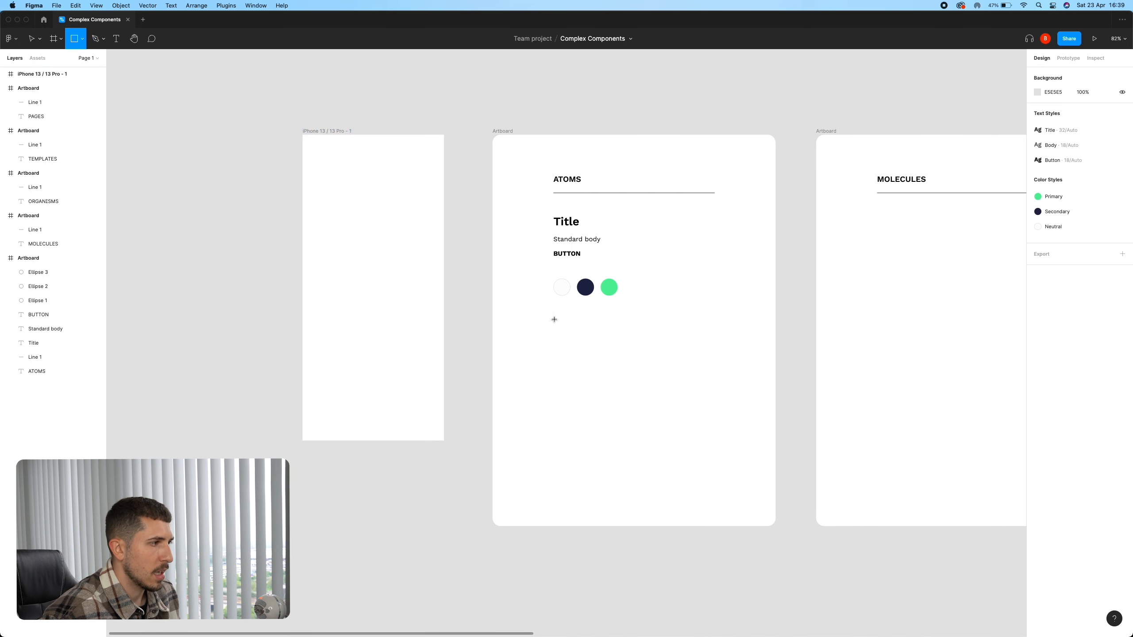
pyautogui.moveTo(554, 319); pyautogui.dragTo(605, 354)
pyautogui.press('Escape')
pyautogui.click(625, 362)
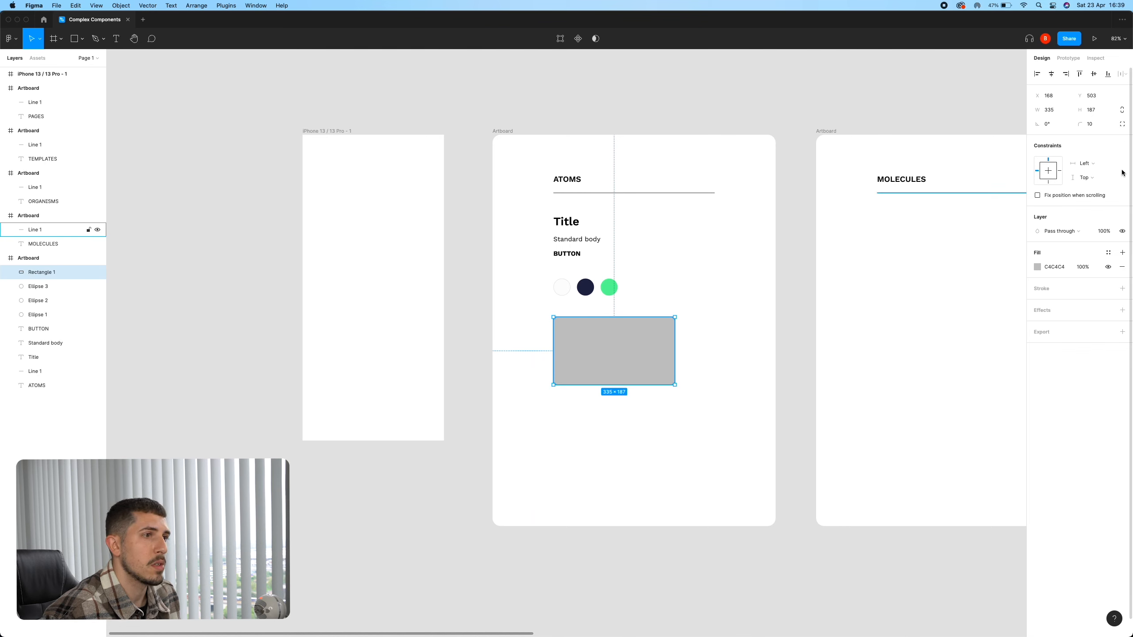
# Turn the grey rectangle into a light image placeholder with a picture icon and make it a component named "image".
pyautogui.rightClick(622, 360)
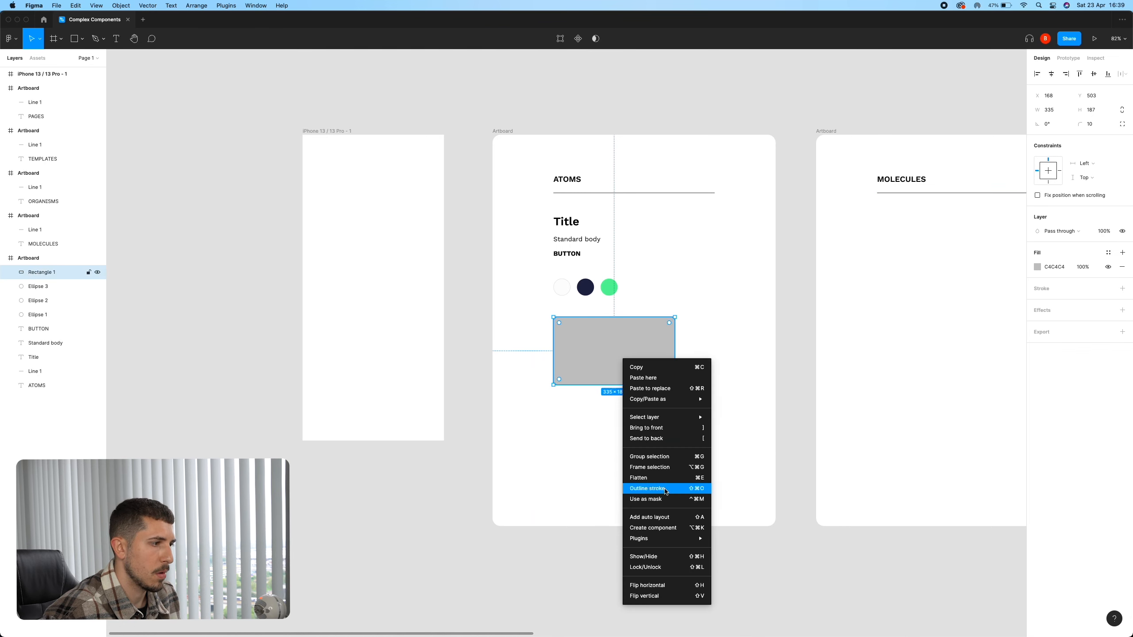
pyautogui.press('Escape')
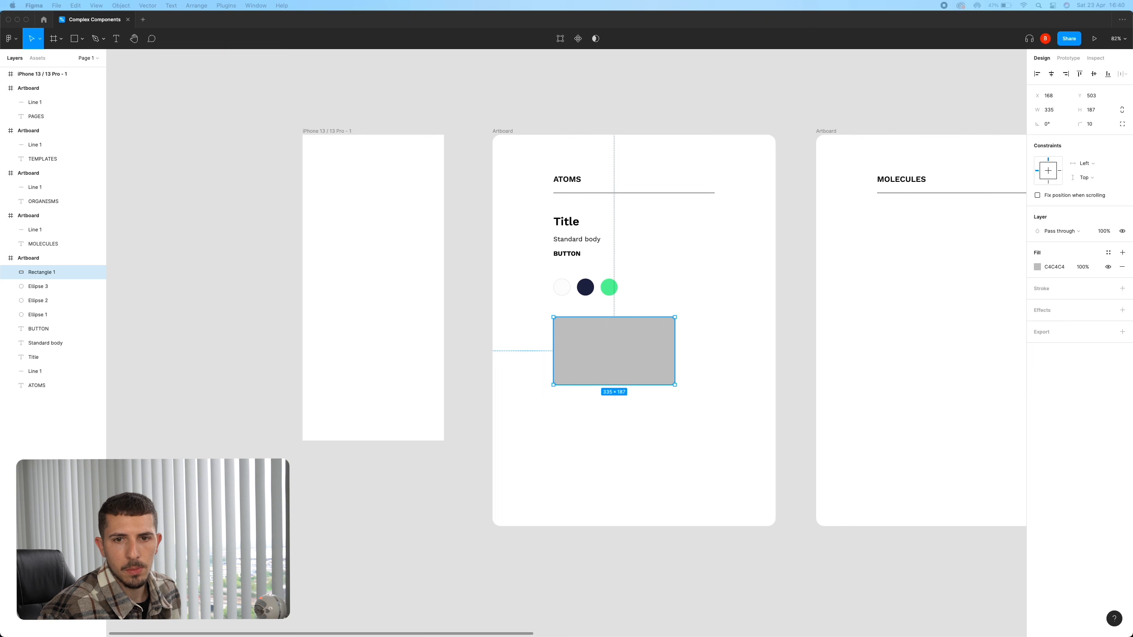
pyautogui.click(625, 366)
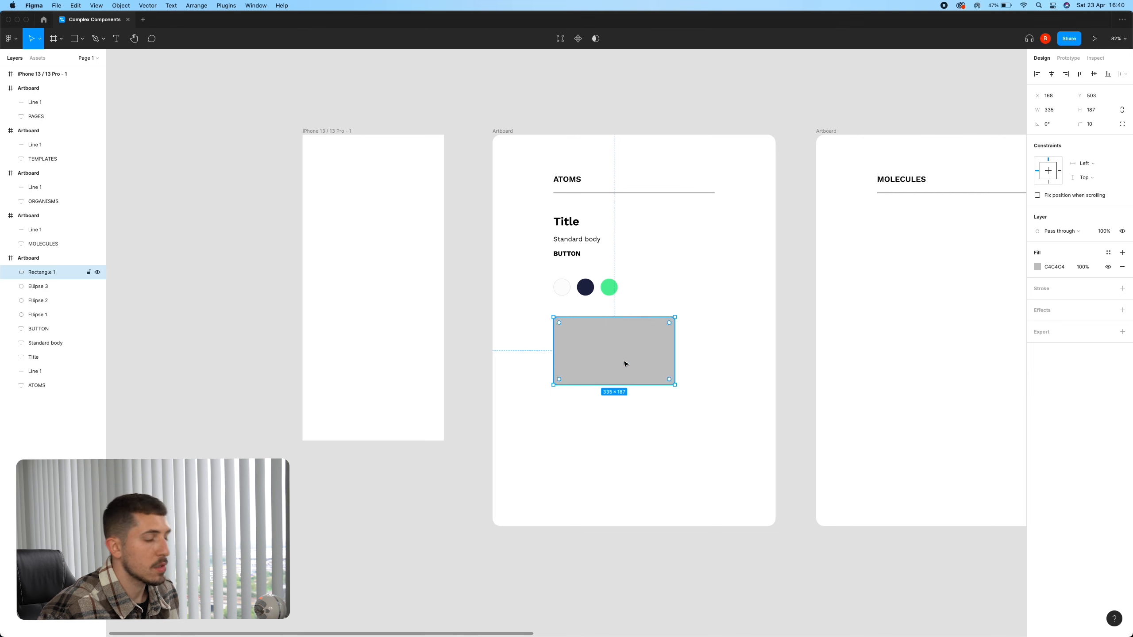
pyautogui.click(784, 397)
pyautogui.click(632, 341)
pyautogui.press('super+c')
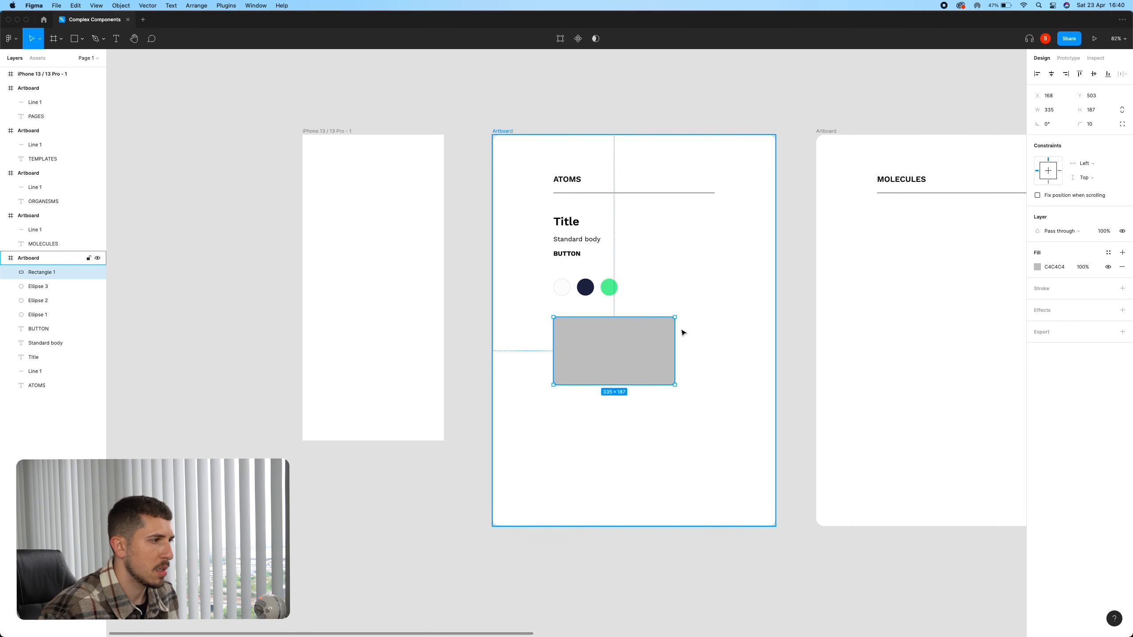
pyautogui.press('super+v')
pyautogui.press('super+alt+k')
pyautogui.press('super+r')
pyautogui.write('image')
pyautogui.press('Return')
# Draw a rectangle about 245 × 66 with a corner radius of 8 below the image placeholder.
pyautogui.press('r')
pyautogui.moveTo(555, 405); pyautogui.dragTo(642, 430)
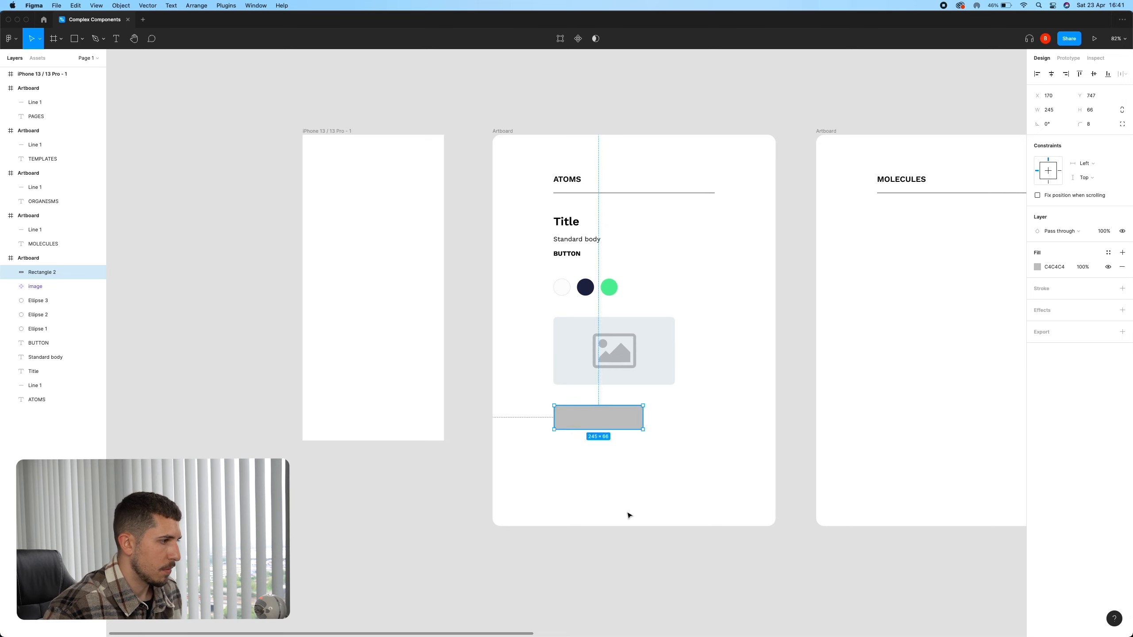
pyautogui.click(629, 504)
# Resize the new rectangle to about 191 × 59 and align it with the image placeholder's left edge.
pyautogui.scroll(3, 634, 464)
pyautogui.click(629, 410)
pyautogui.scroll(-2, 769, 443)
pyautogui.click(804, 445)
pyautogui.moveTo(627, 413); pyautogui.dragTo(653, 413)
pyautogui.click(715, 429)
pyautogui.click(727, 431)
pyautogui.click(659, 415)
pyautogui.click(668, 387)
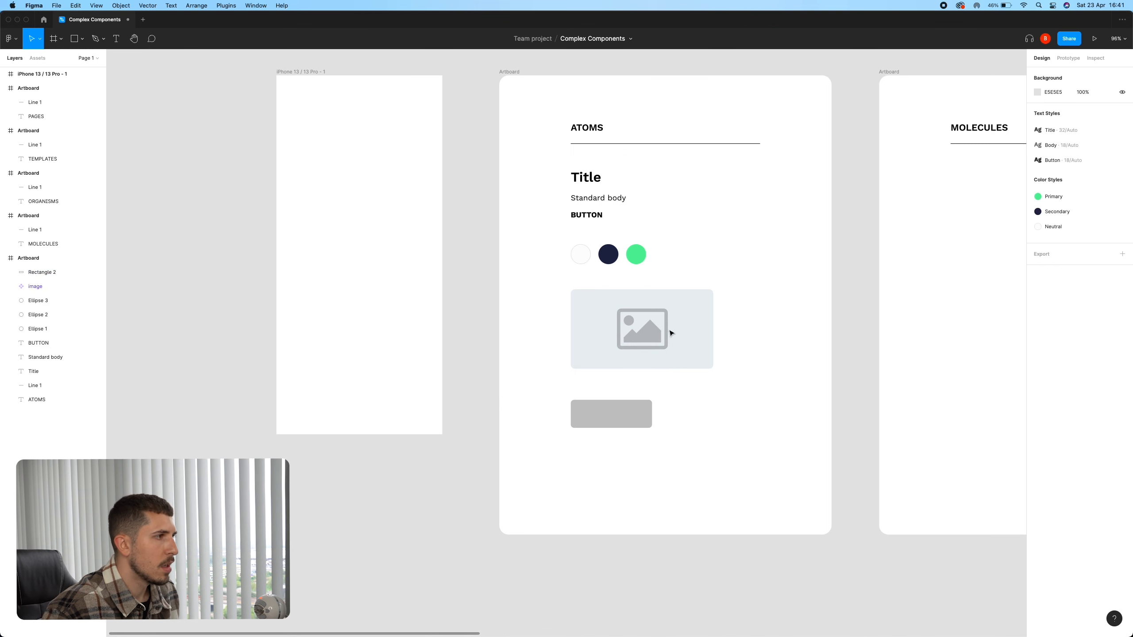
# Duplicate the BUTTON text and centre the copy on the grey rectangle below the image placeholder.
pyautogui.click(589, 215)
pyautogui.press('Escape')
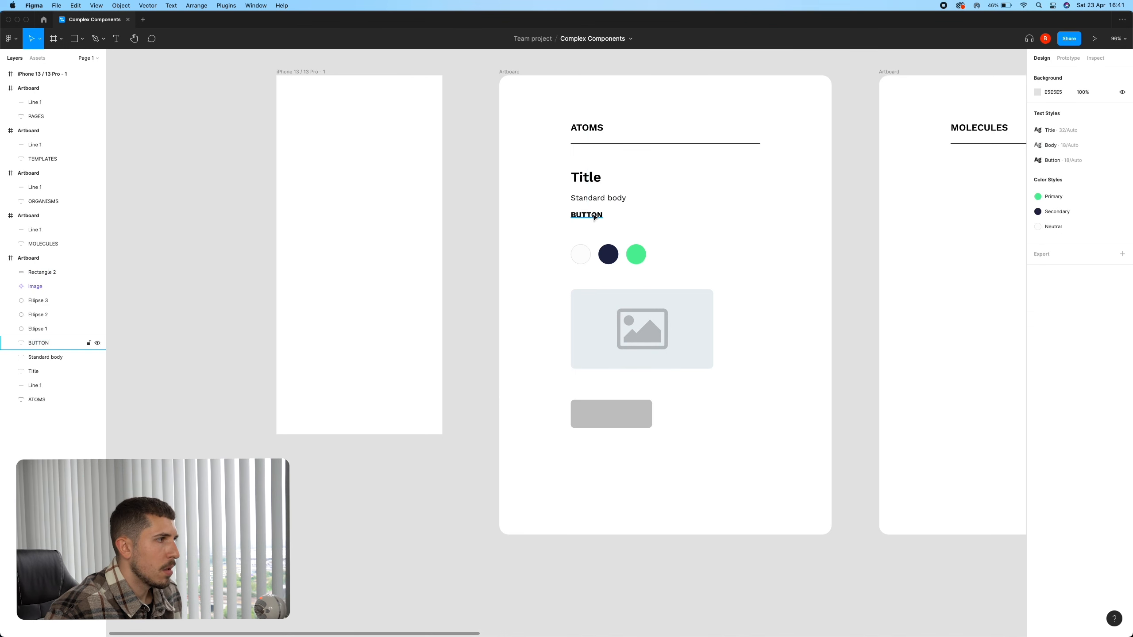
pyautogui.click(594, 217)
pyautogui.moveTo(592, 216); pyautogui.dragTo(612, 396)
pyautogui.click(587, 214)
pyautogui.press('super+c')
pyautogui.press('super+v')
pyautogui.scroll(3, 648, 428)
pyautogui.click(669, 420)
pyautogui.click(647, 414)
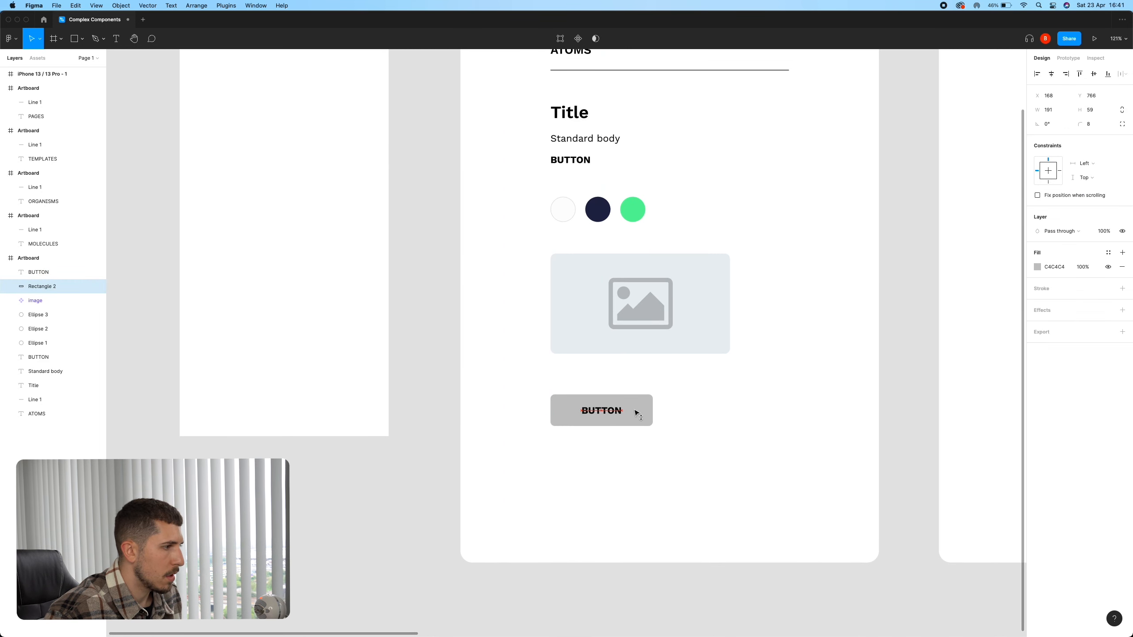
# Apply the Primary colour style to the rectangle behind the BUTTON label.
pyautogui.click(700, 432)
pyautogui.scroll(-5, 699, 431)
pyautogui.scroll(3, 699, 429)
pyautogui.scroll(5, 667, 429)
pyautogui.click(640, 387)
pyautogui.moveTo(663, 377)
pyautogui.mouseDown()
pyautogui.moveTo(700, 404)
pyautogui.moveTo(663, 378)
pyautogui.mouseUp()
pyautogui.click(742, 432)
pyautogui.click(637, 397)
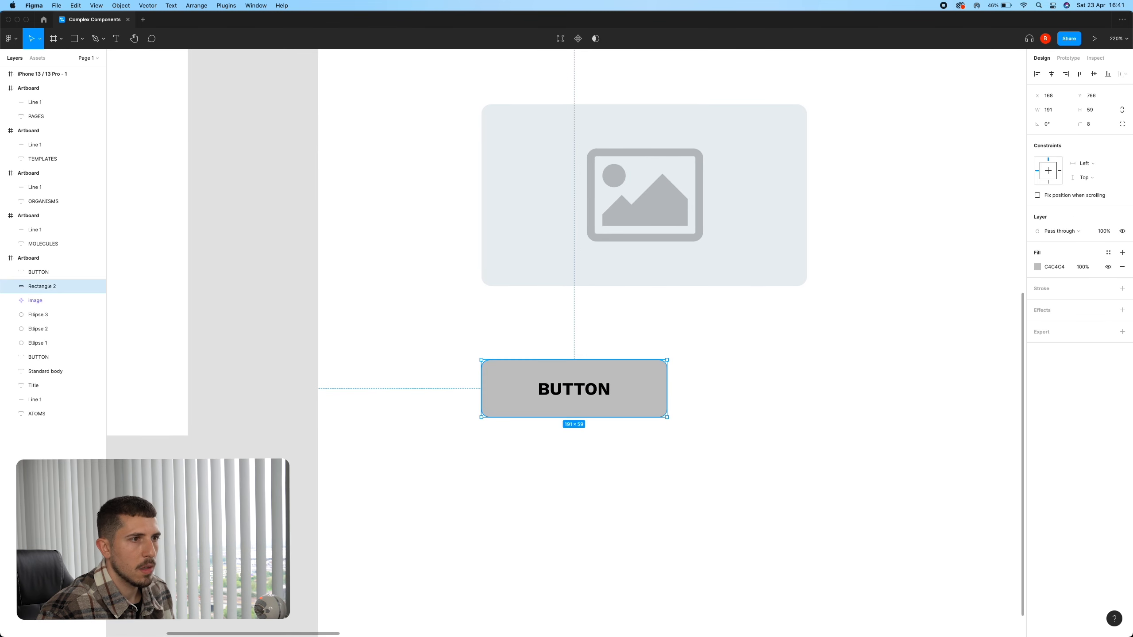
pyautogui.click(1108, 252)
pyautogui.click(1045, 308)
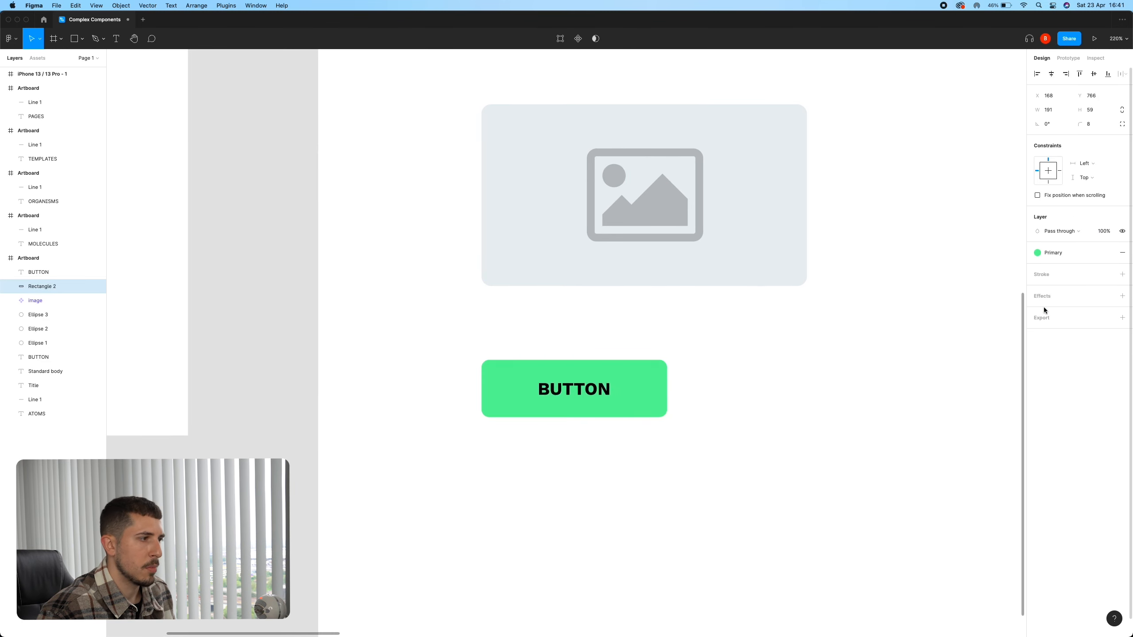
pyautogui.click(791, 419)
# Apply the Secondary colour style to the BUTTON label on the green rectangle.
pyautogui.scroll(-5, 791, 419)
pyautogui.scroll(5, 656, 407)
pyautogui.click(654, 391)
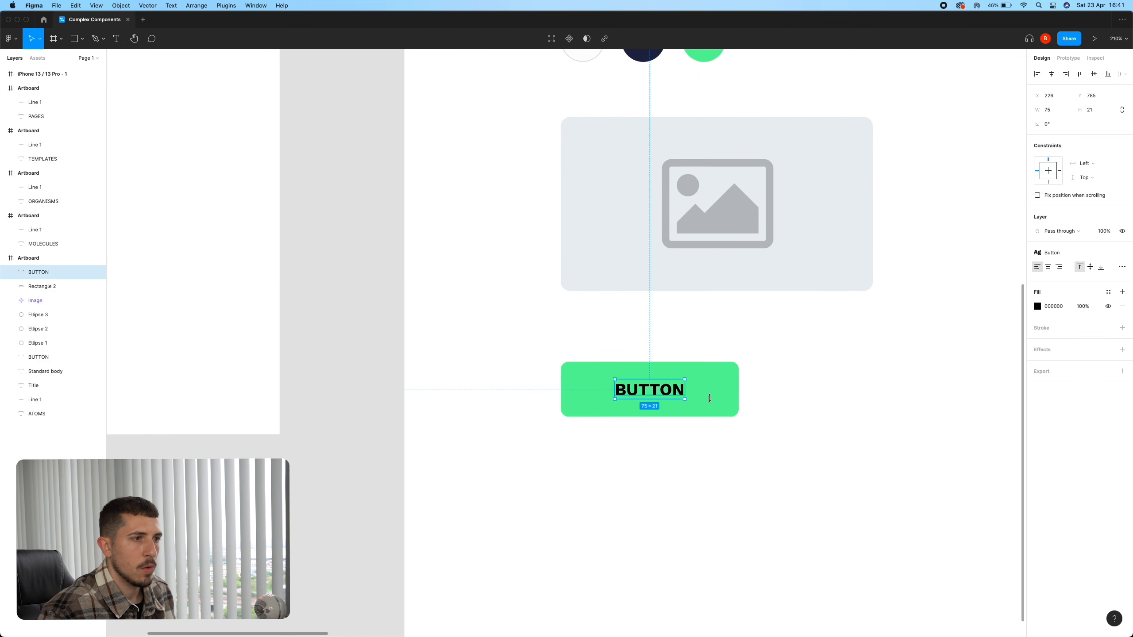
pyautogui.click(1108, 292)
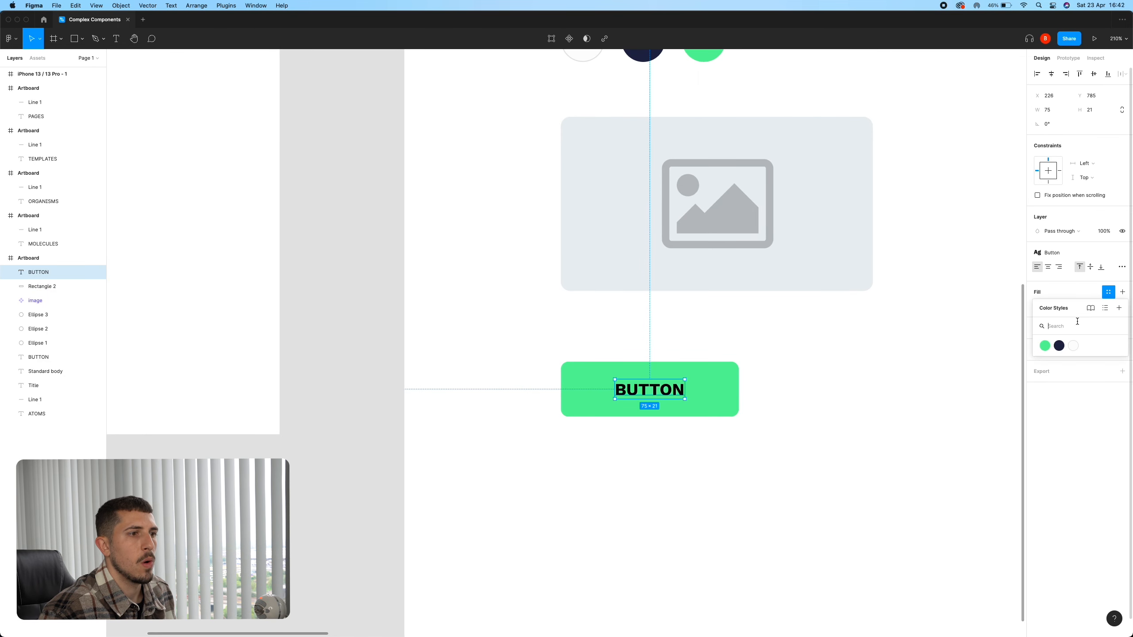
pyautogui.click(1063, 348)
pyautogui.click(693, 521)
pyautogui.scroll(-5, 764, 476)
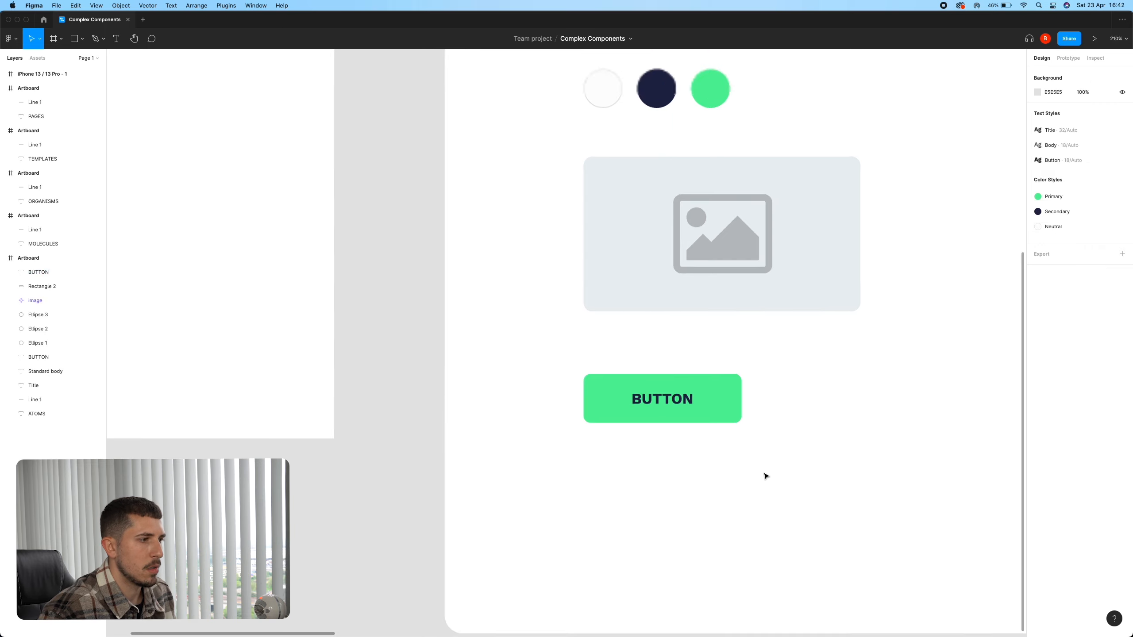
# Combine the BUTTON label and green rectangle into an auto layout frame and change the label to "press me".
pyautogui.moveTo(759, 472); pyautogui.dragTo(659, 407)
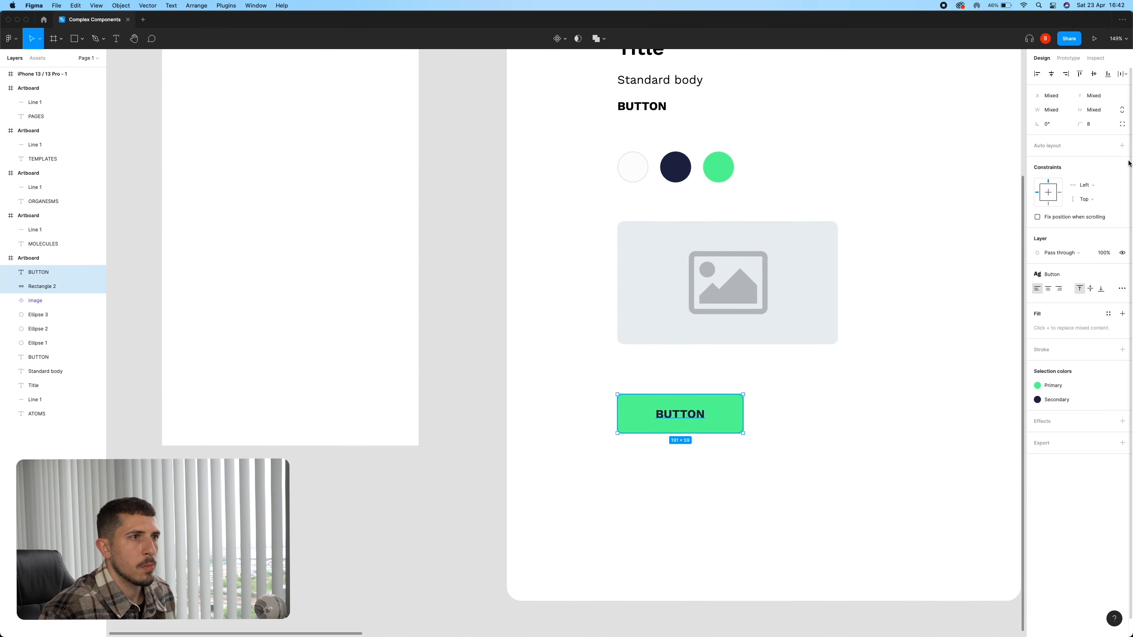
pyautogui.click(1123, 146)
pyautogui.press('Return')
pyautogui.press('Return')
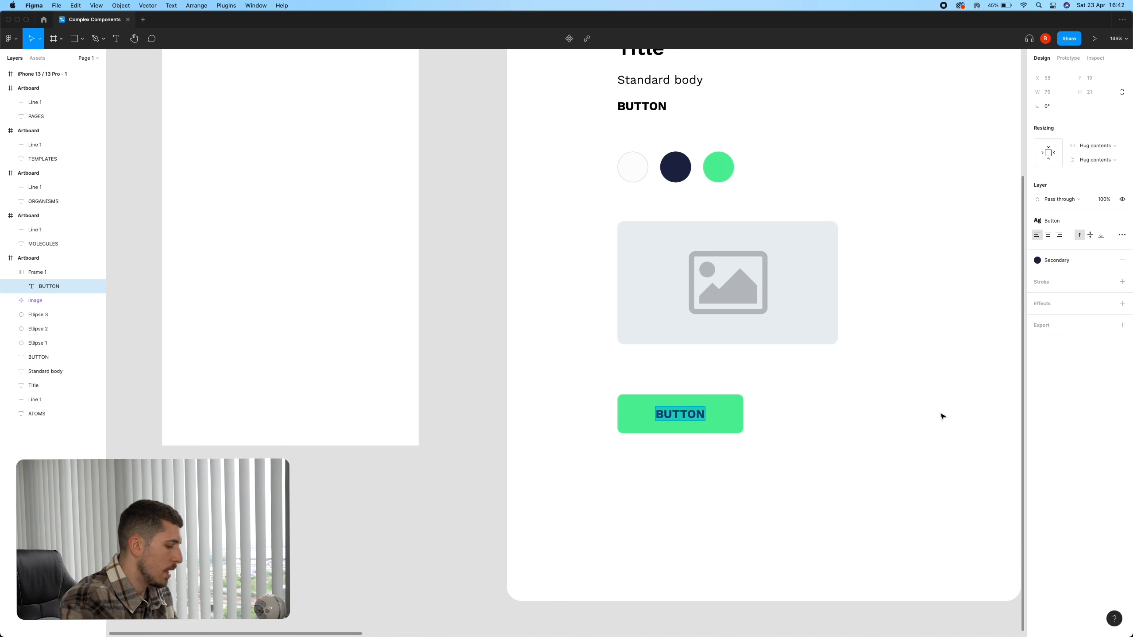
pyautogui.write('press me')
pyautogui.press('Escape')
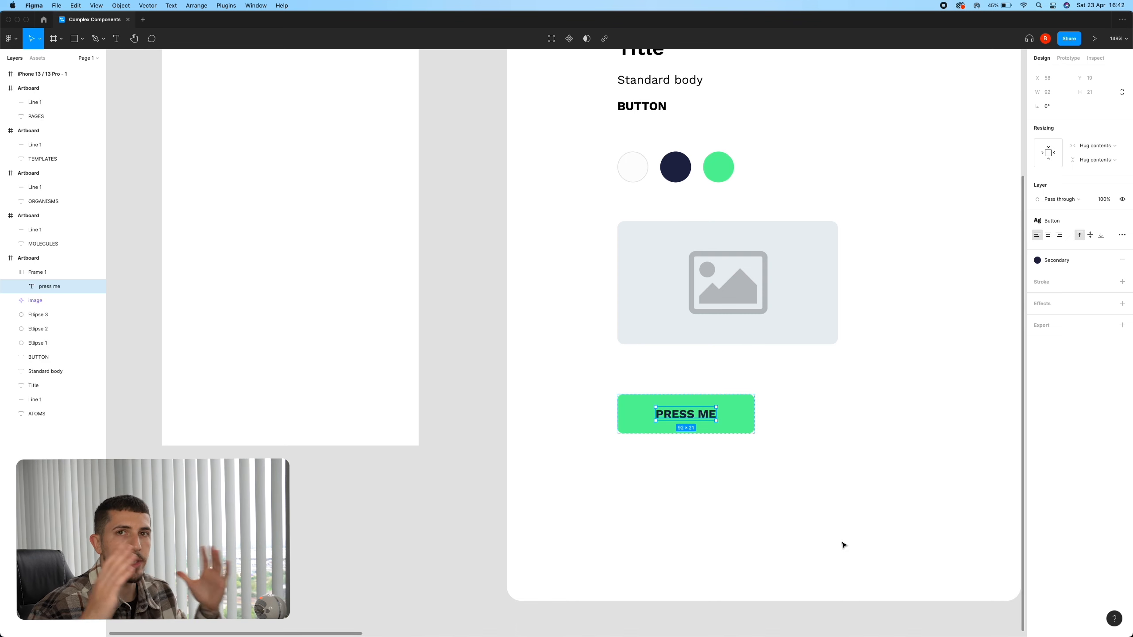
pyautogui.press('Escape')
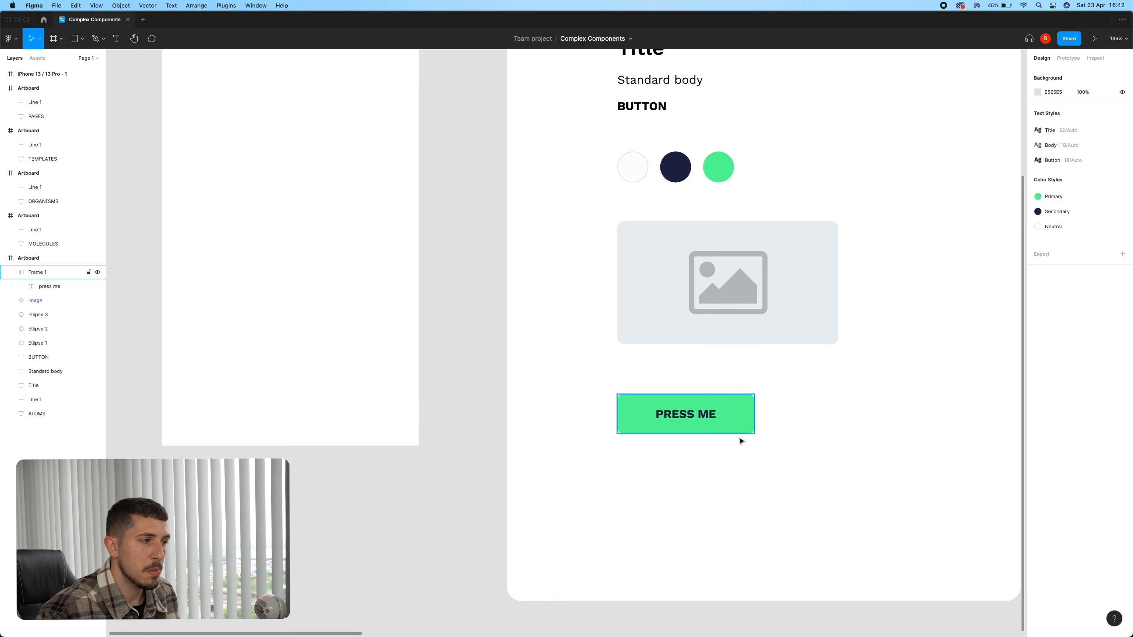
# Try stretching the PRESS ME button frame to about 185 high and restore its hug-contents height.
pyautogui.click(1123, 188)
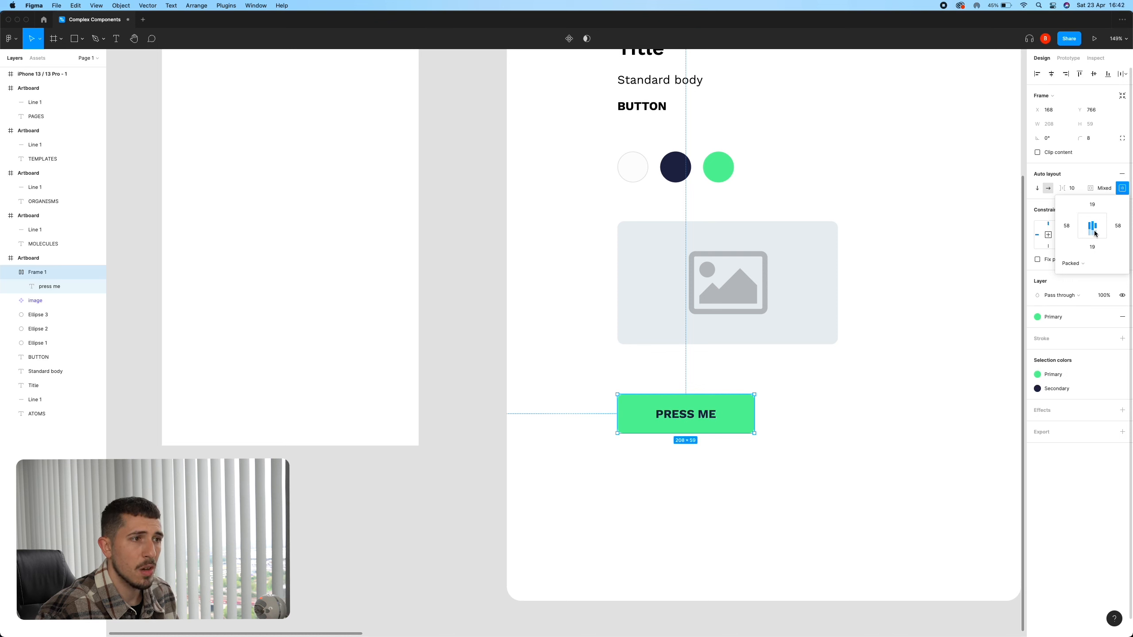
pyautogui.click(809, 425)
pyautogui.click(695, 397)
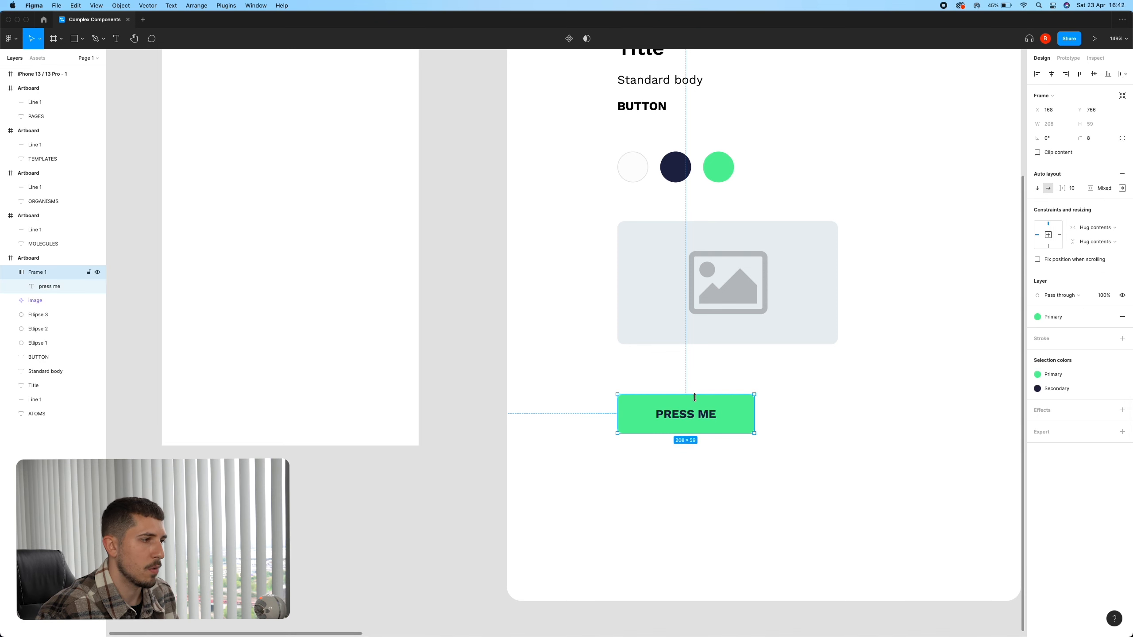
pyautogui.moveTo(703, 432); pyautogui.dragTo(701, 516)
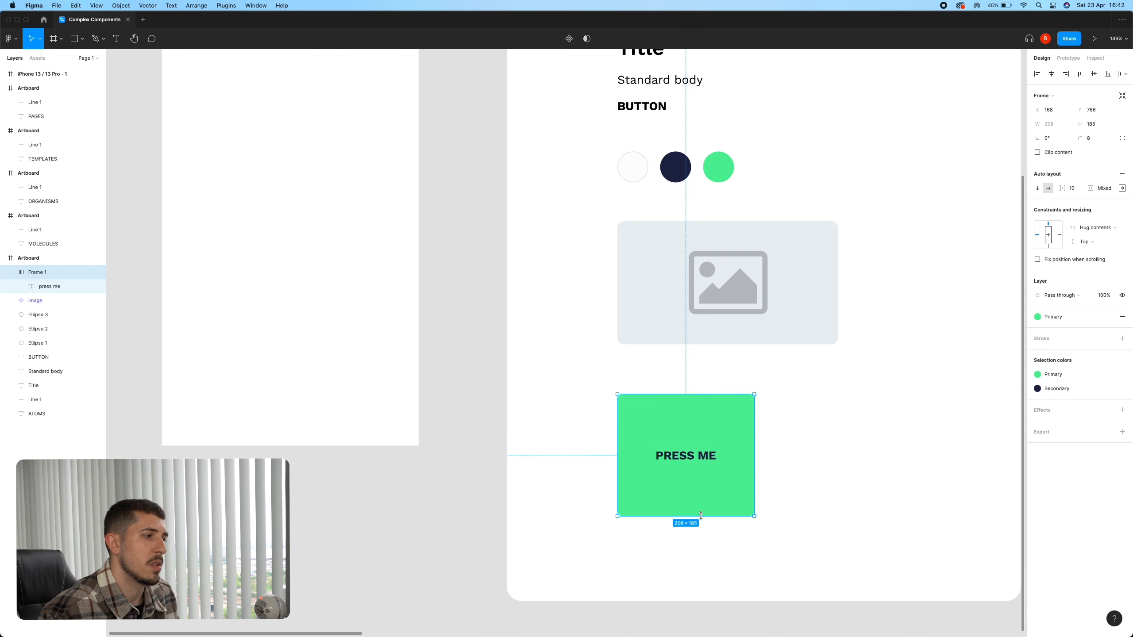
pyautogui.doubleClick(701, 515)
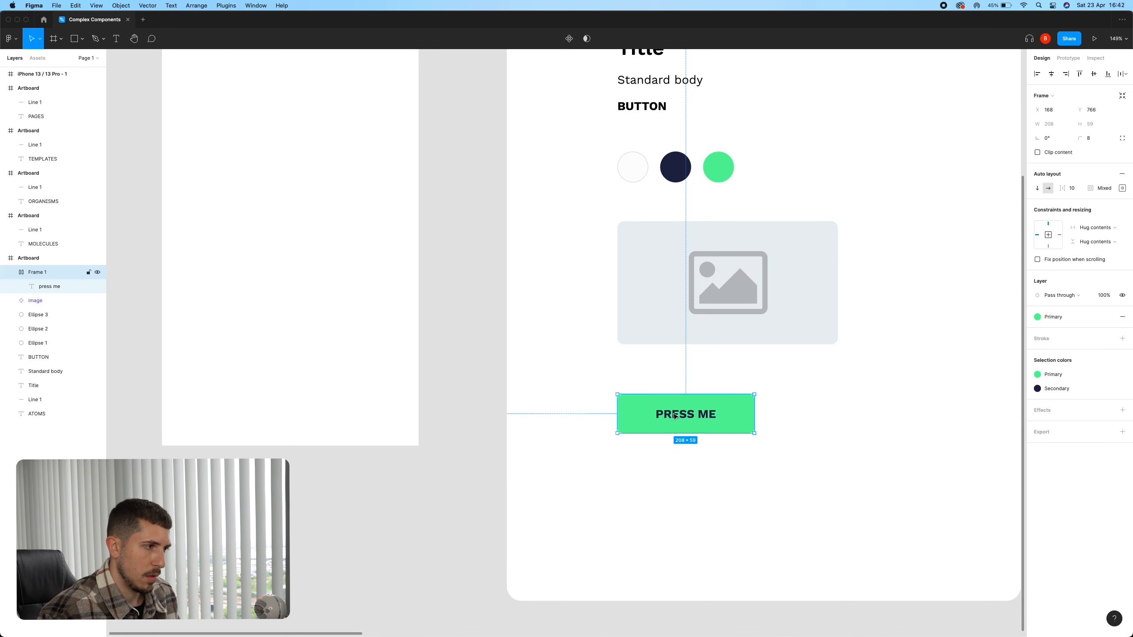
pyautogui.moveTo(694, 431); pyautogui.dragTo(694, 552)
pyautogui.press('super+z')
pyautogui.click(820, 463)
pyautogui.click(743, 426)
pyautogui.click(779, 434)
pyautogui.click(750, 426)
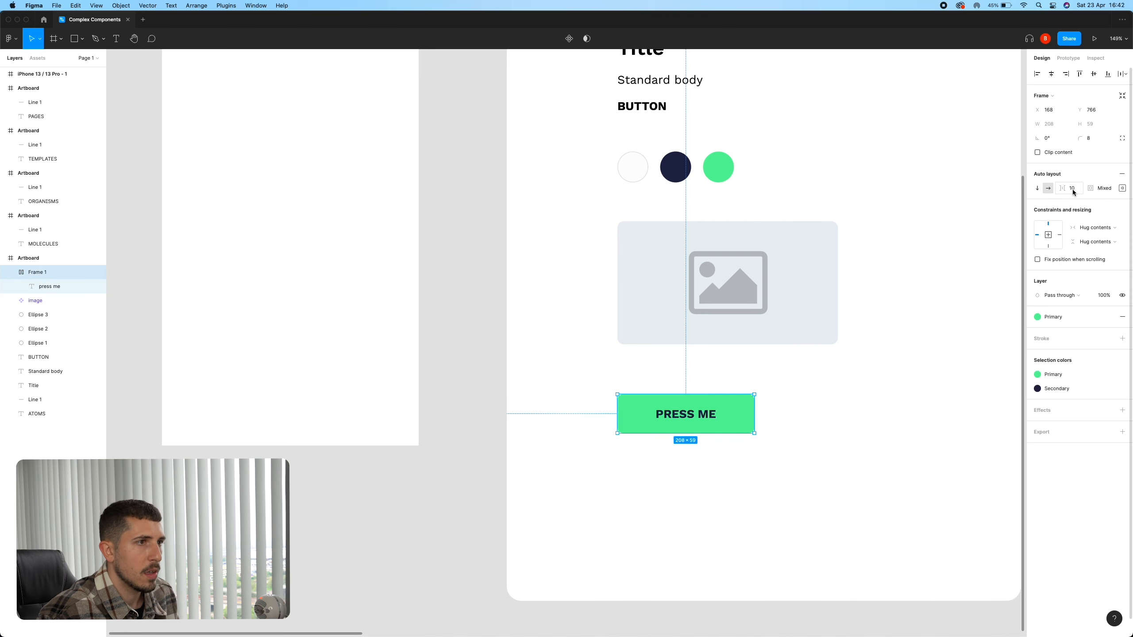
# Try setting the auto layout button's left and right padding to 19.
pyautogui.click(1122, 188)
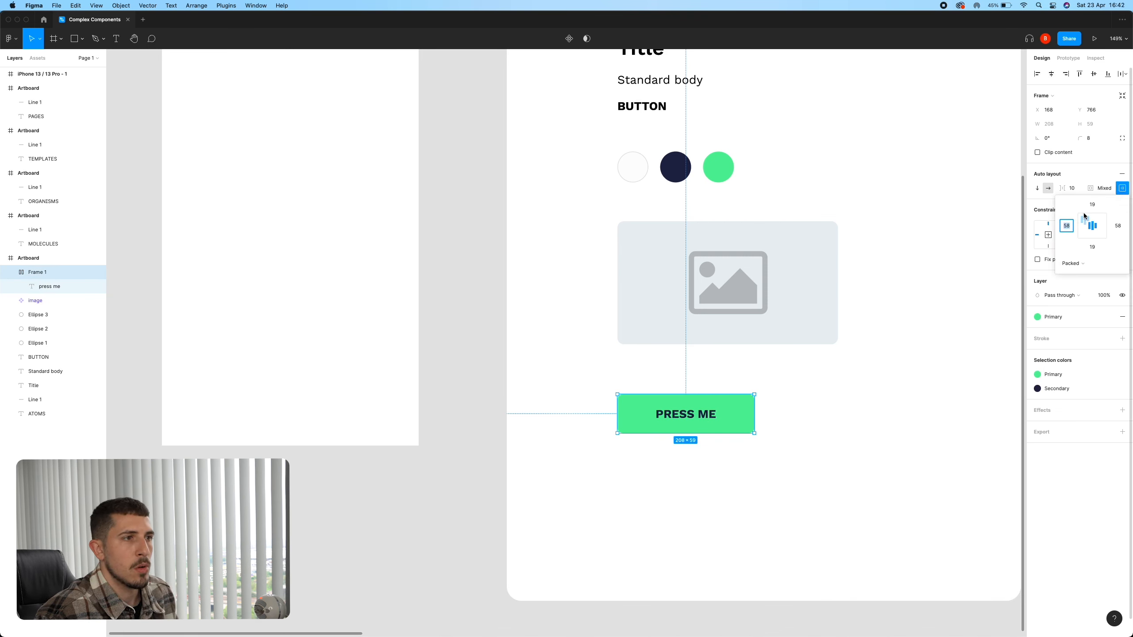
pyautogui.click(1119, 226)
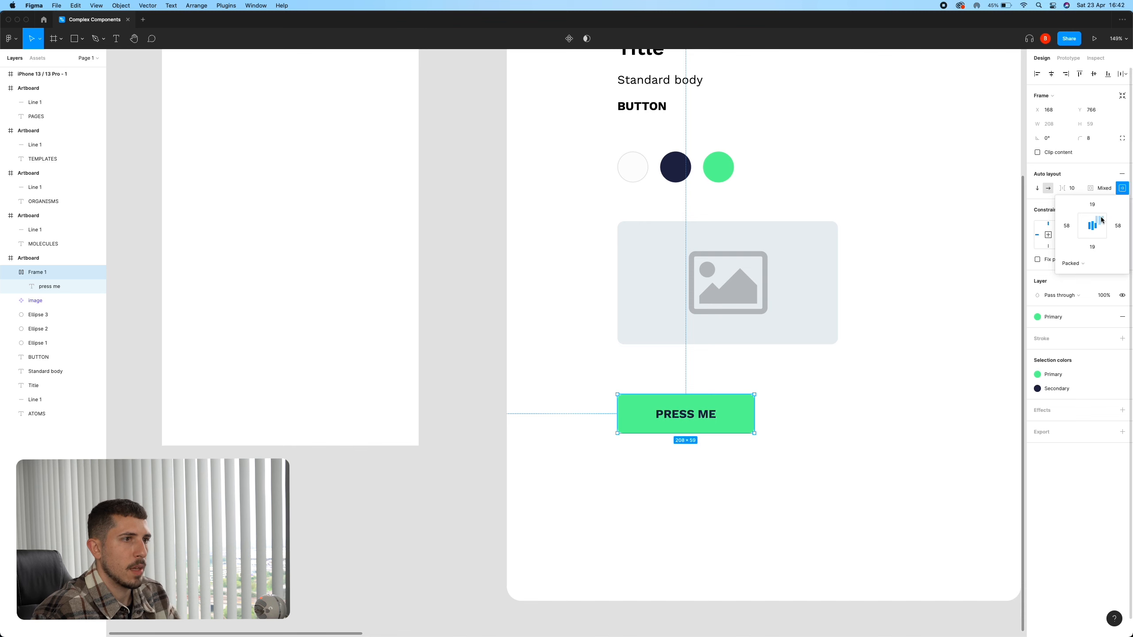
pyautogui.click(1067, 226)
pyautogui.write('19')
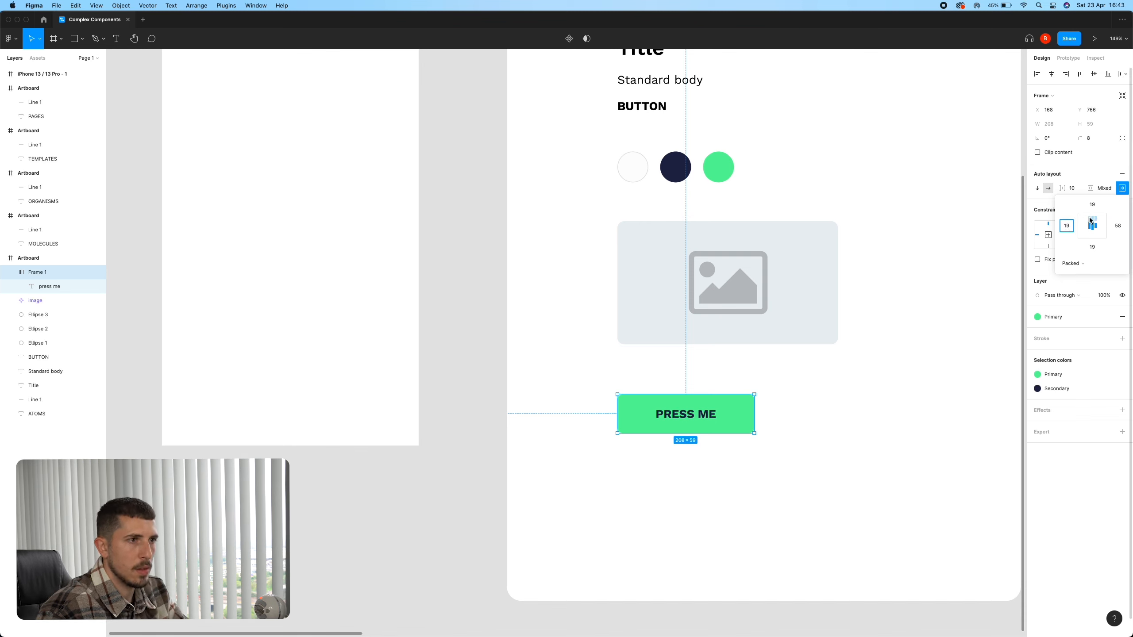
pyautogui.click(1112, 227)
pyautogui.write('19')
pyautogui.click(804, 443)
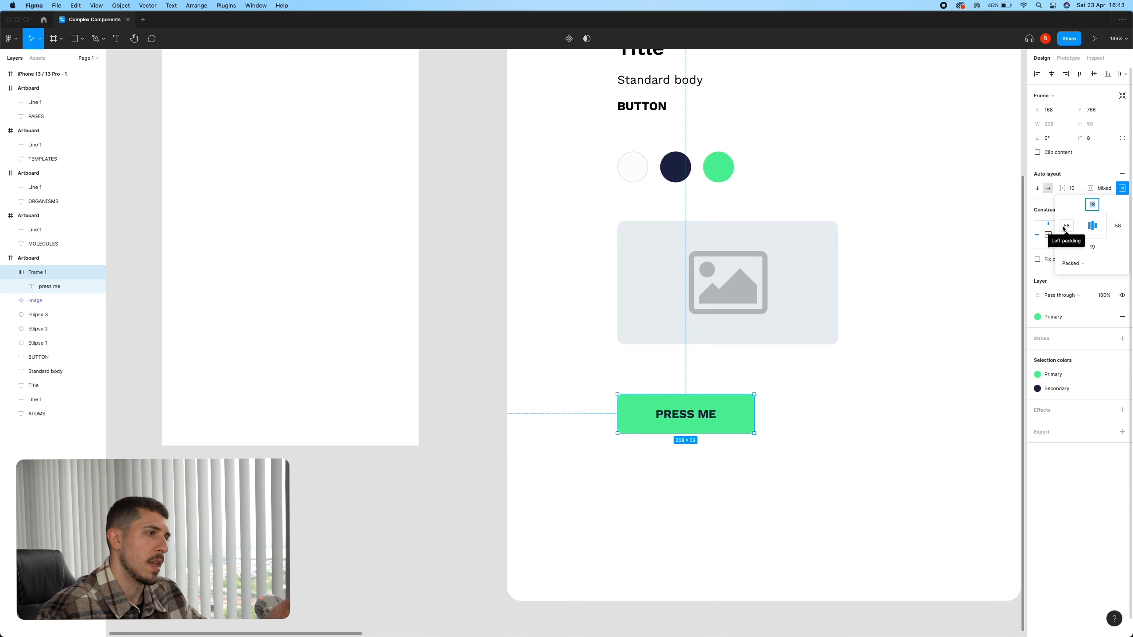
pyautogui.click(844, 364)
# Rename the button frame as Button-Primary and convert it into a component.
pyautogui.click(720, 432)
pyautogui.click(13, 272)
pyautogui.doubleClick(36, 272)
pyautogui.write('Button-')
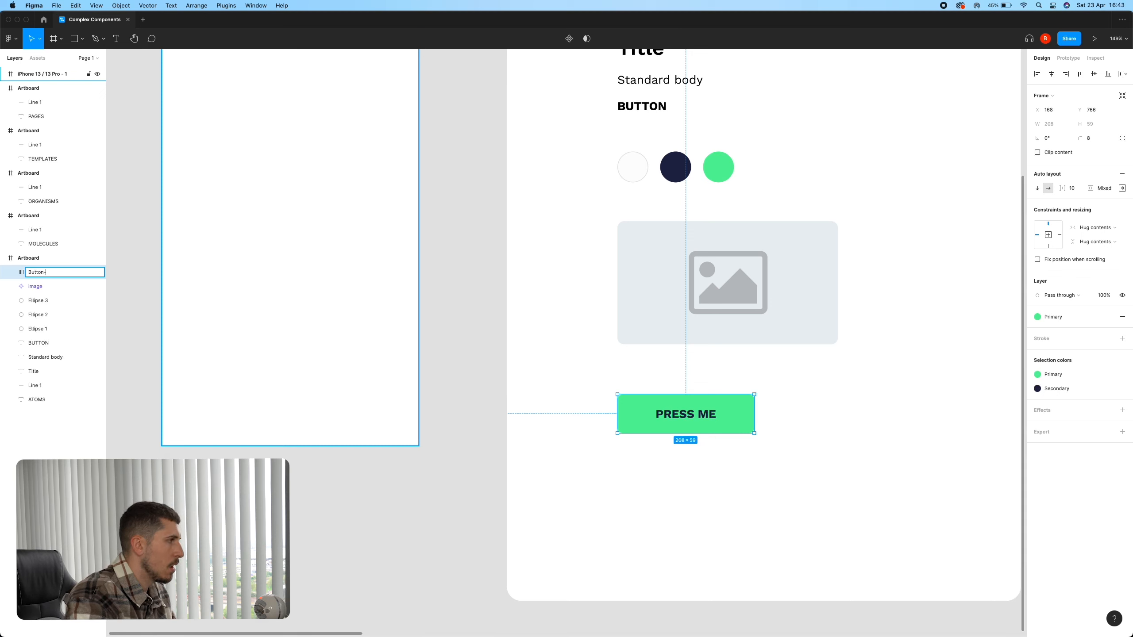
pyautogui.write('Primary')
pyautogui.press('Return')
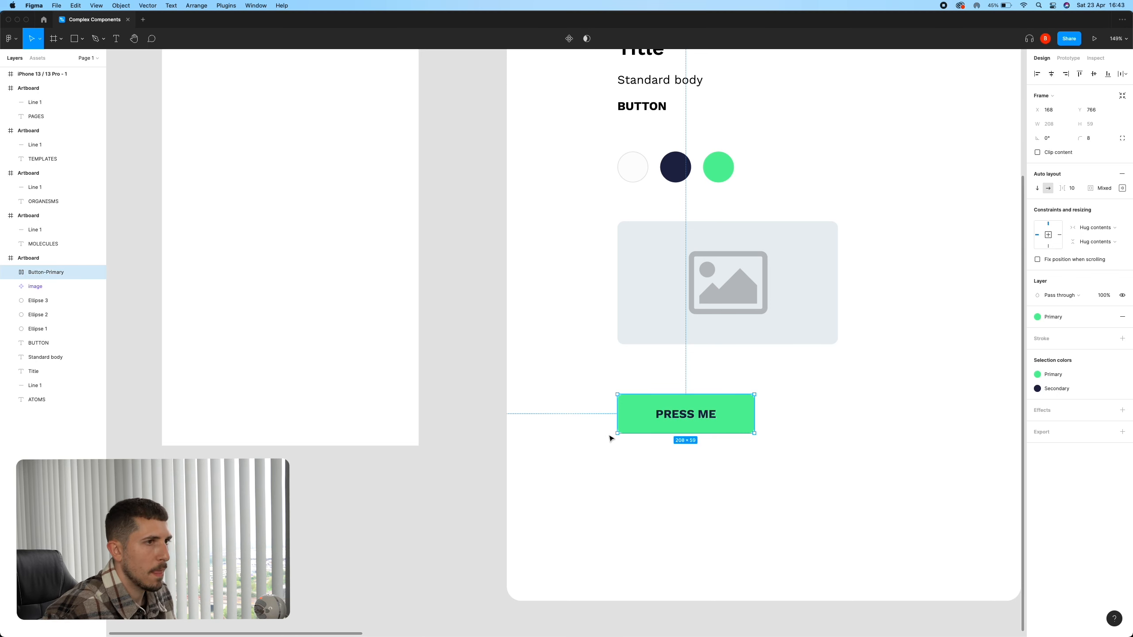
pyautogui.rightClick(734, 419)
pyautogui.click(776, 556)
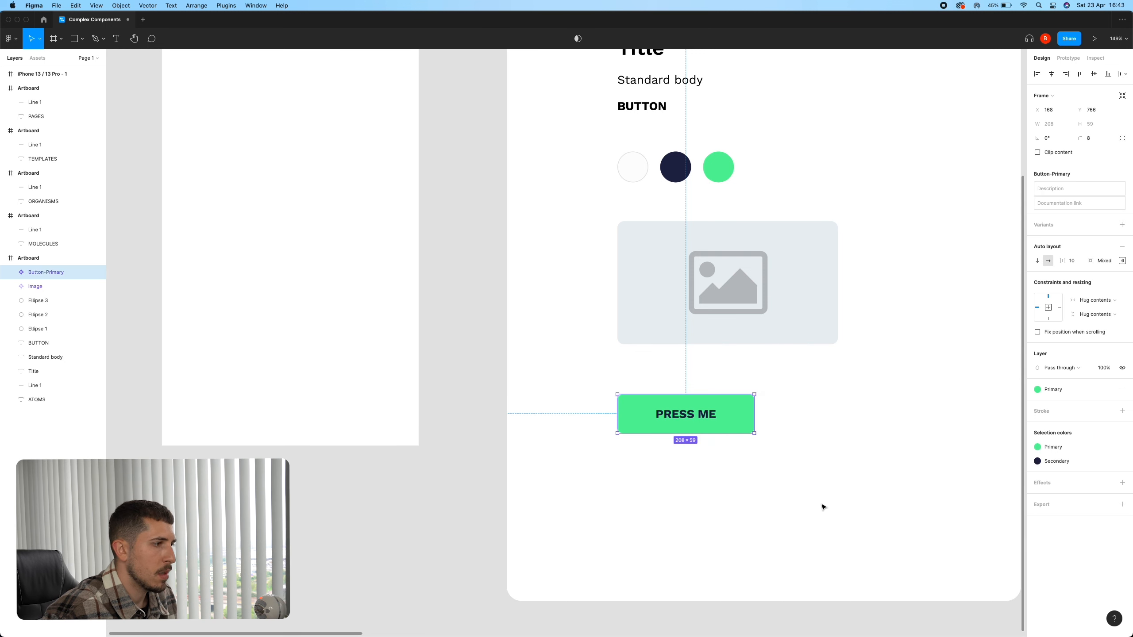
pyautogui.hscroll(3, 790, 504)
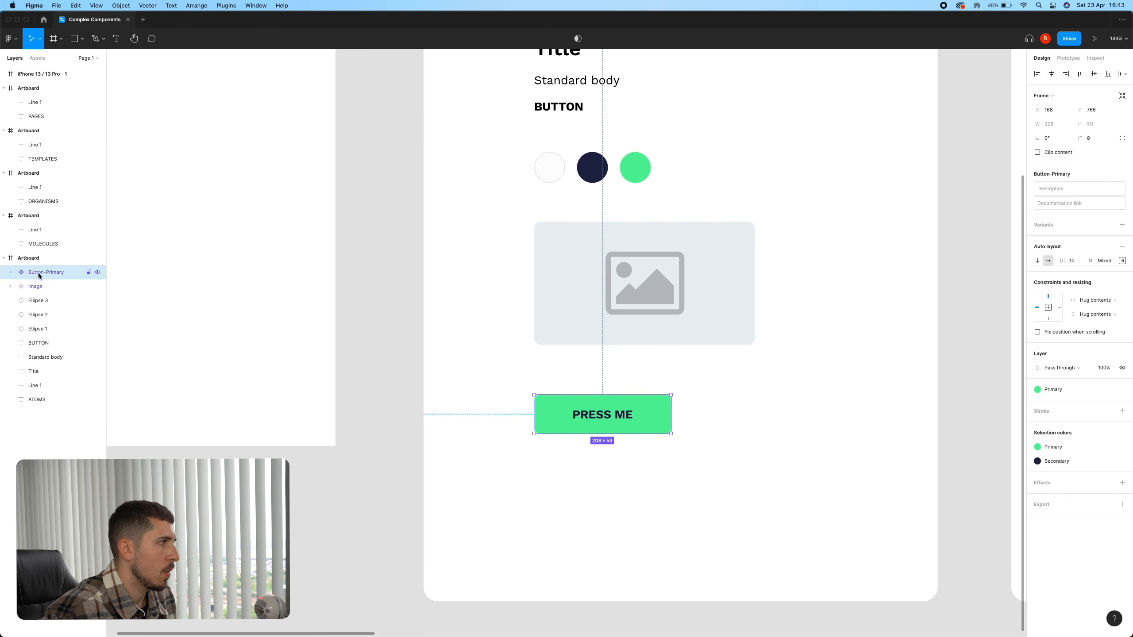
pyautogui.click(765, 560)
# Add a second variant to the button component and align the variant set with the image placeholder's left edge at X 168.
pyautogui.click(637, 422)
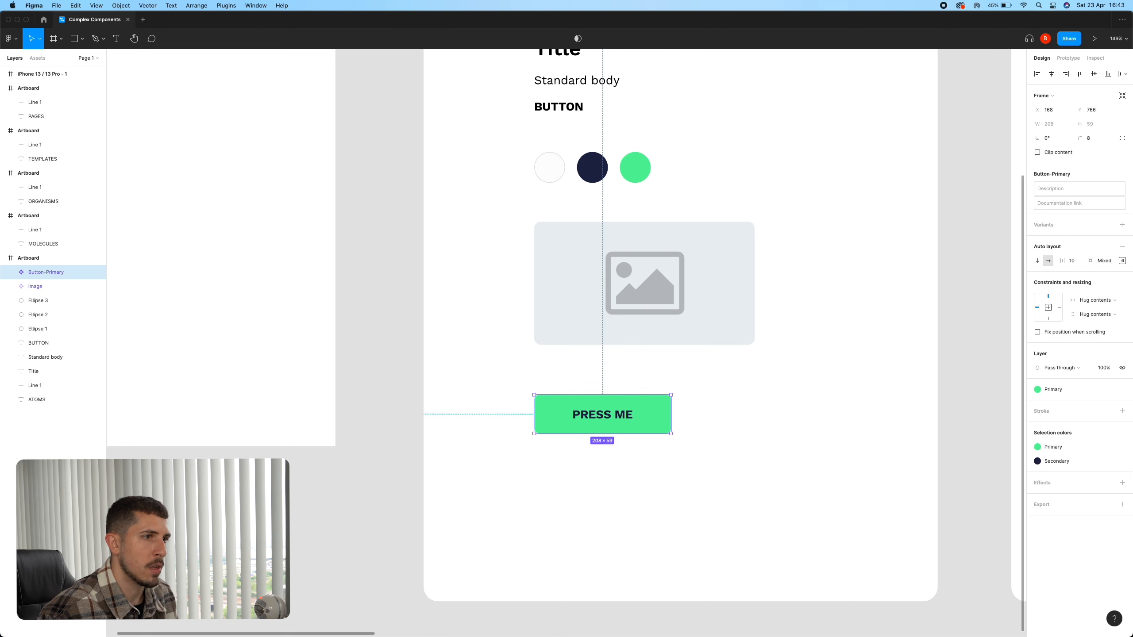
pyautogui.click(1122, 225)
pyautogui.click(704, 426)
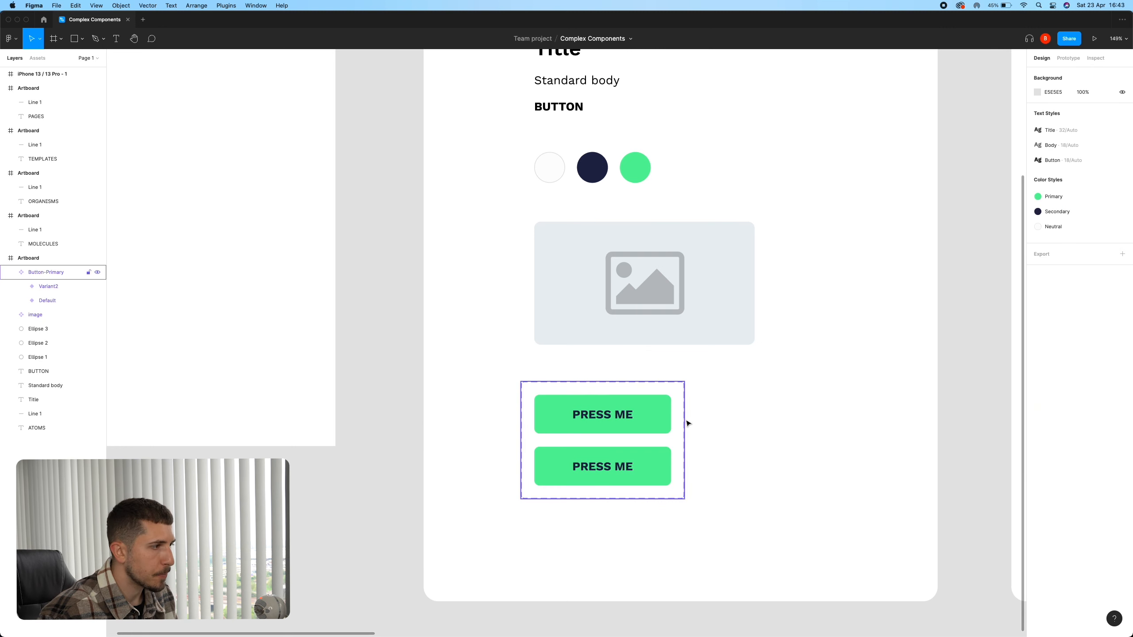
pyautogui.click(698, 422)
pyautogui.click(710, 424)
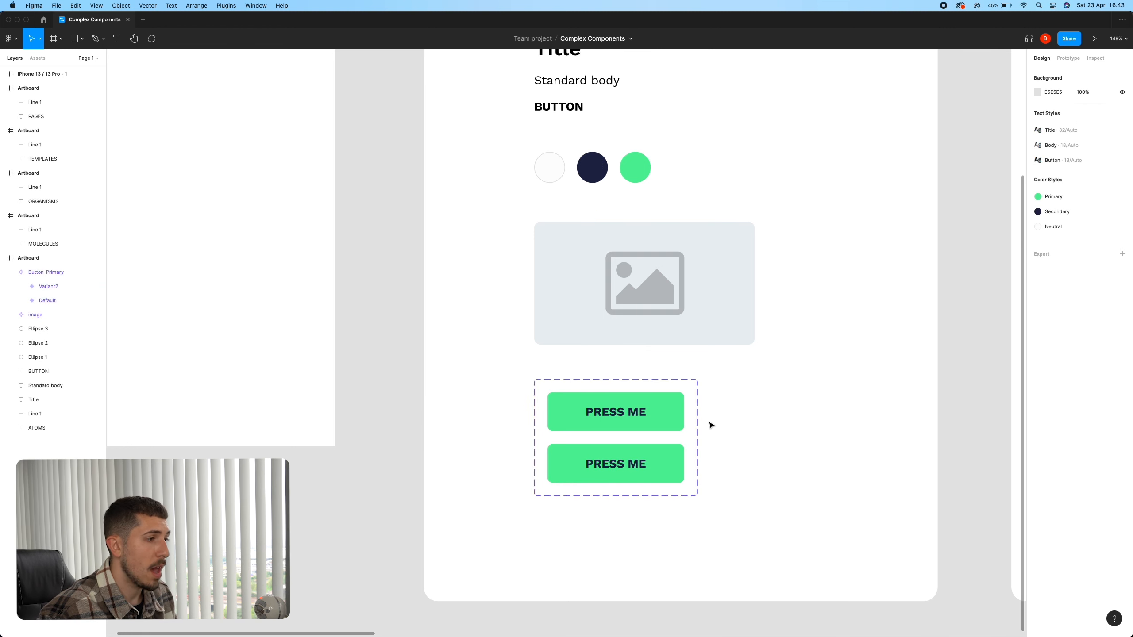
pyautogui.click(687, 425)
pyautogui.moveTo(821, 474); pyautogui.dragTo(812, 429)
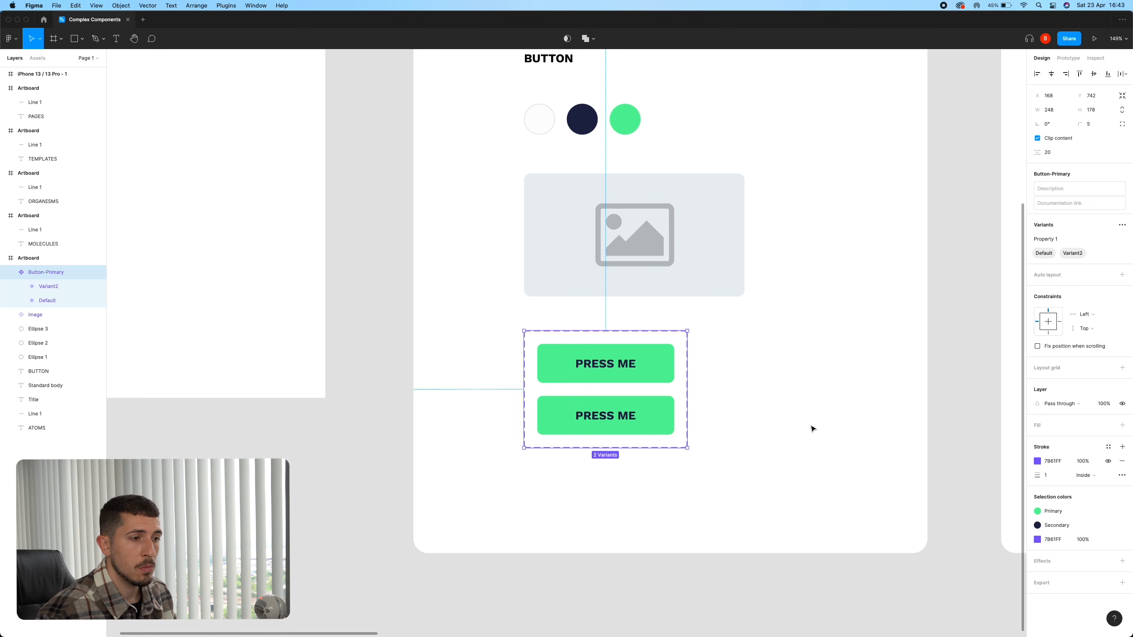
pyautogui.click(812, 428)
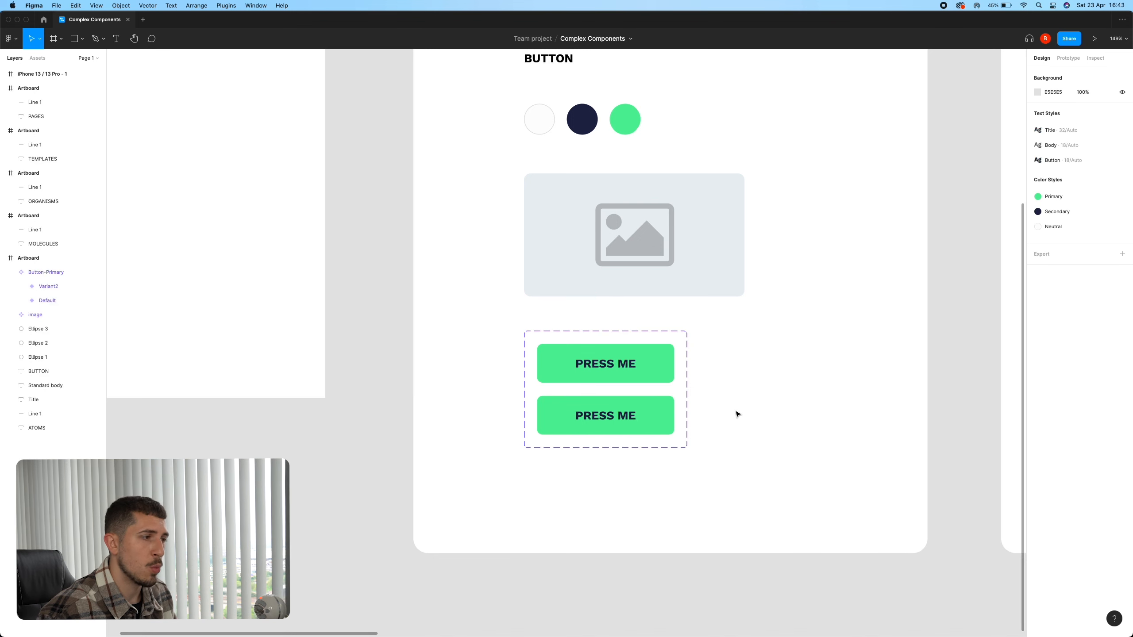
# Shift the button variant set slightly down to Y 749 on the ATOMS artboard.
pyautogui.click(689, 396)
pyautogui.moveTo(689, 396); pyautogui.dragTo(689, 401)
pyautogui.click(754, 412)
pyautogui.scroll(-5, 753, 413)
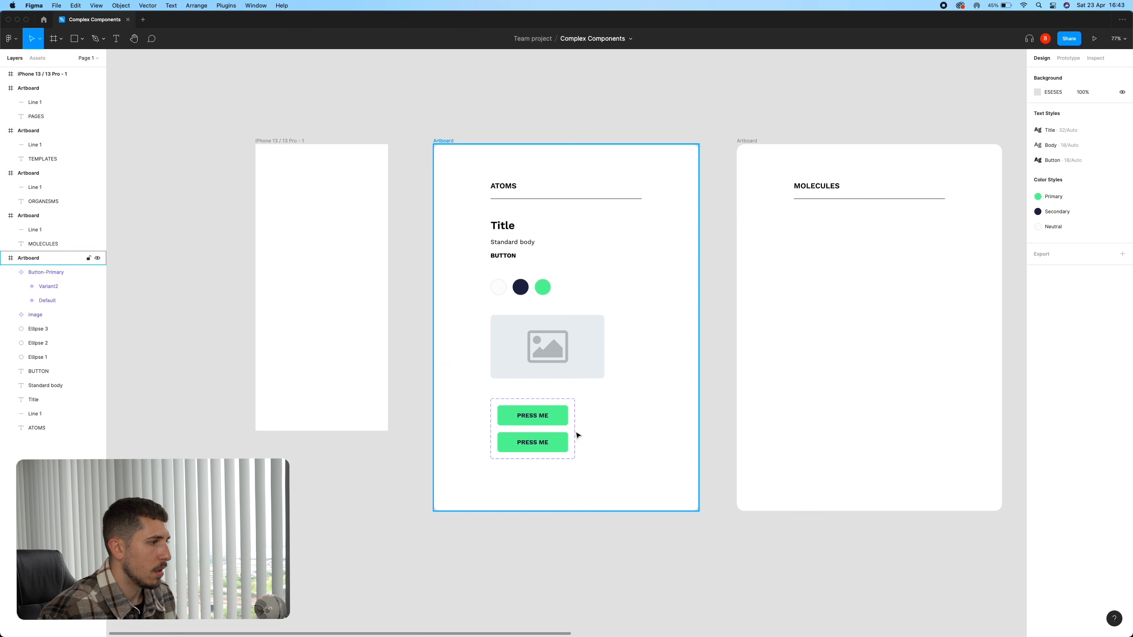
pyautogui.click(575, 435)
pyautogui.click(623, 490)
# Apply the Neutral colour style to the fill of the lower button variant.
pyautogui.scroll(5, 563, 478)
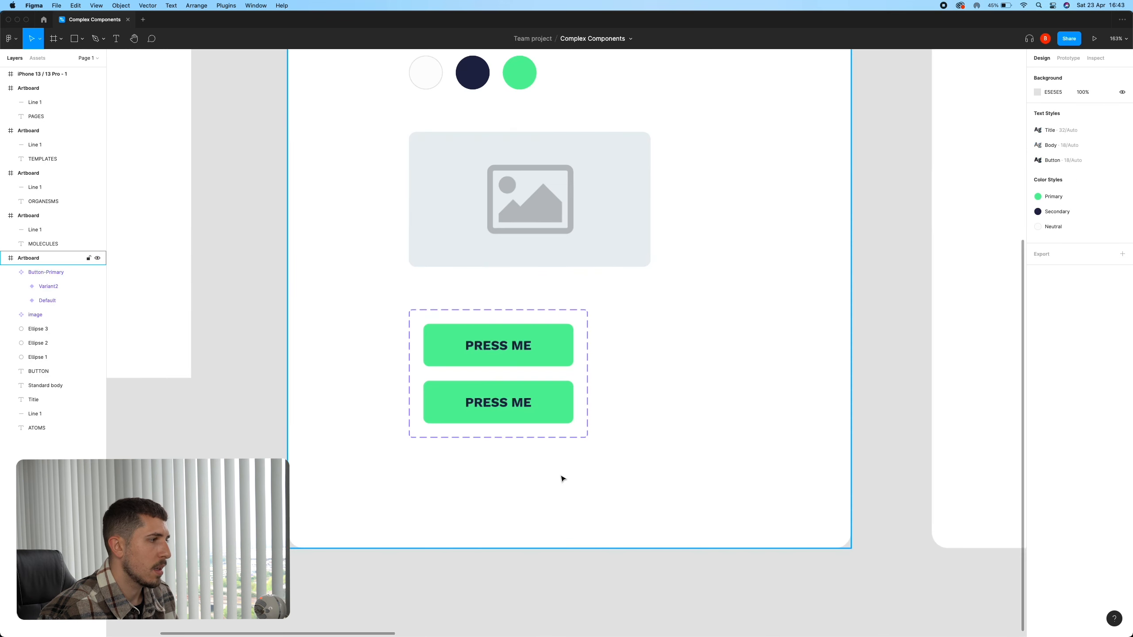
pyautogui.click(537, 411)
pyautogui.click(556, 410)
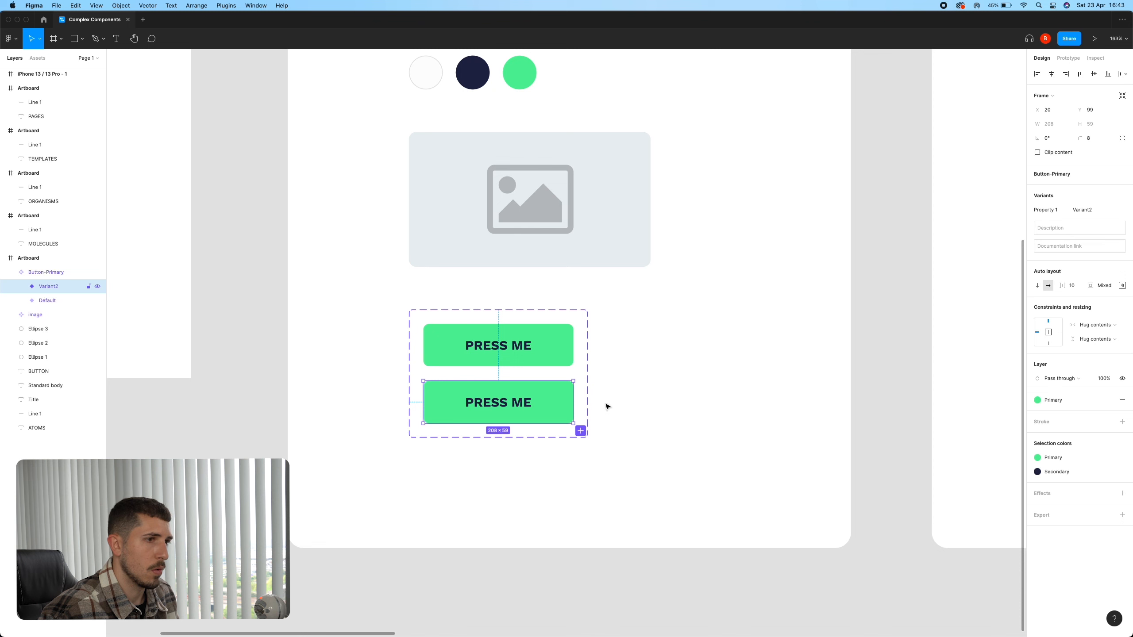
pyautogui.click(1072, 404)
pyautogui.click(1074, 456)
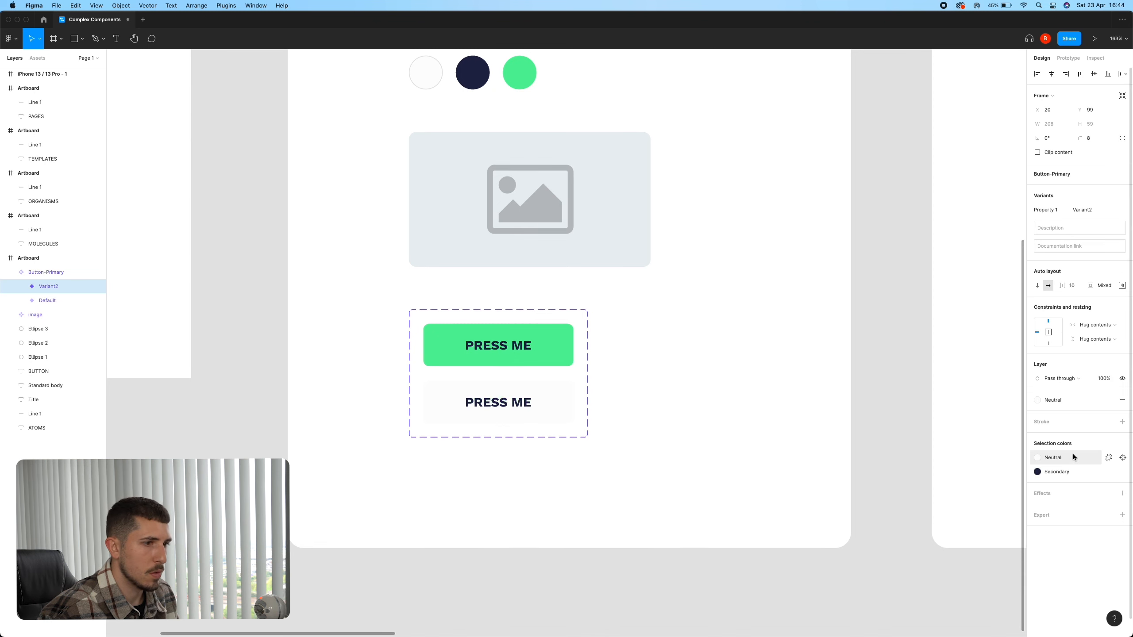
pyautogui.click(751, 465)
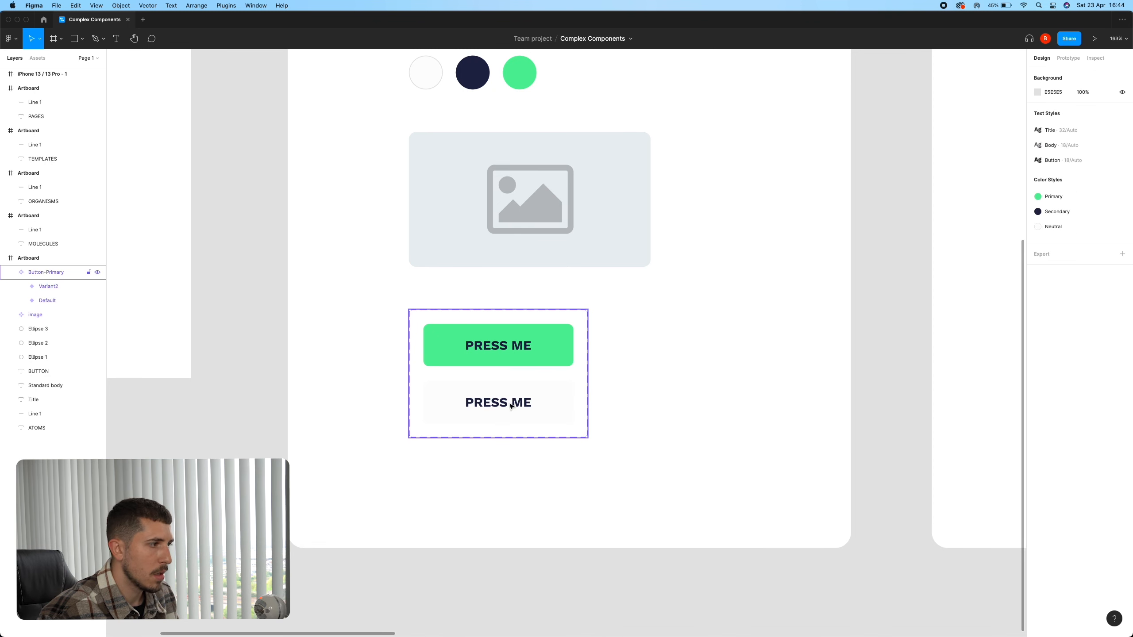
# Add a stroke to the lower button variant using the Secondary colour style.
pyautogui.doubleClick(523, 399)
pyautogui.click(1122, 422)
pyautogui.click(1038, 436)
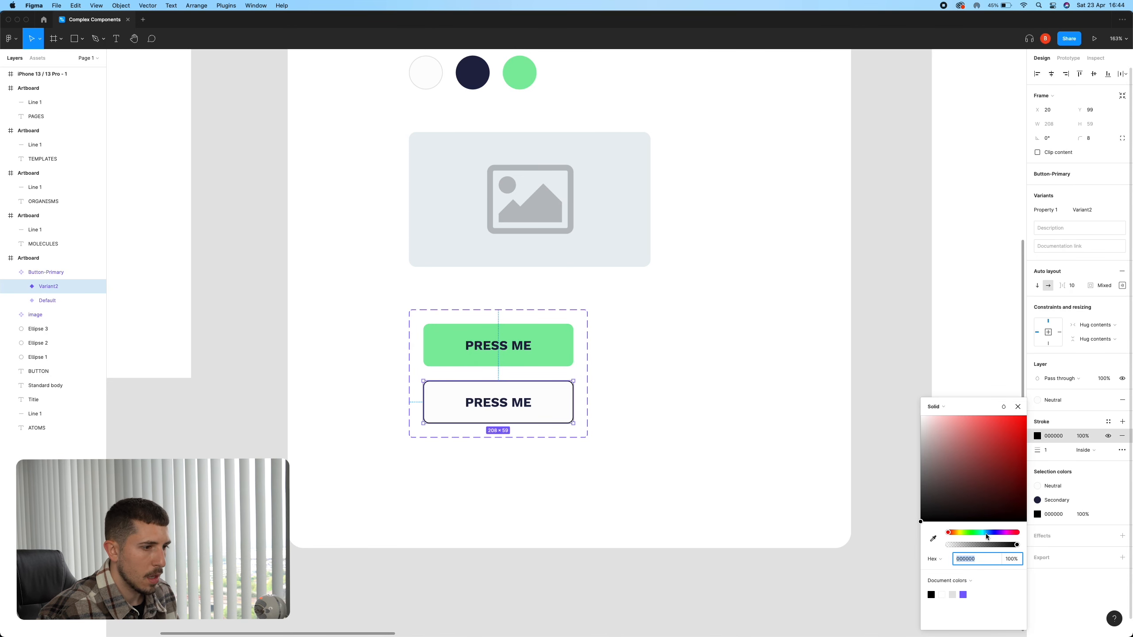
pyautogui.click(1108, 422)
pyautogui.click(946, 453)
pyautogui.click(763, 466)
# Rename the Button-Primary component set as Button.
pyautogui.scroll(-3, 763, 467)
pyautogui.click(639, 396)
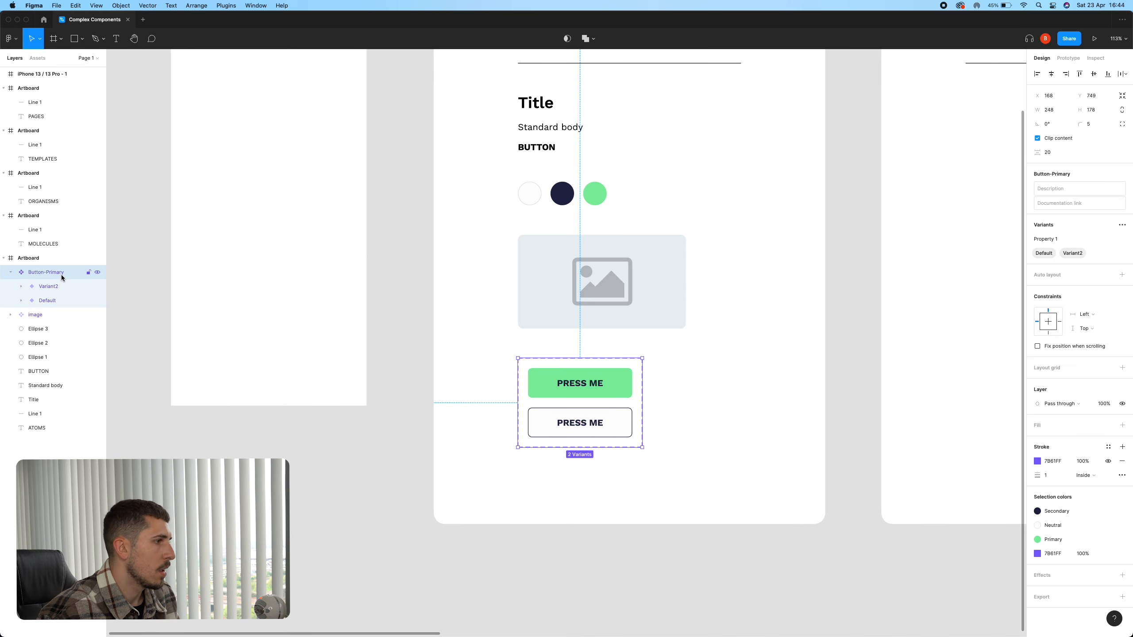
pyautogui.click(108, 282)
pyautogui.click(37, 273)
pyautogui.doubleClick(36, 273)
pyautogui.write('Button')
pyautogui.click(43, 286)
pyautogui.doubleClick(45, 286)
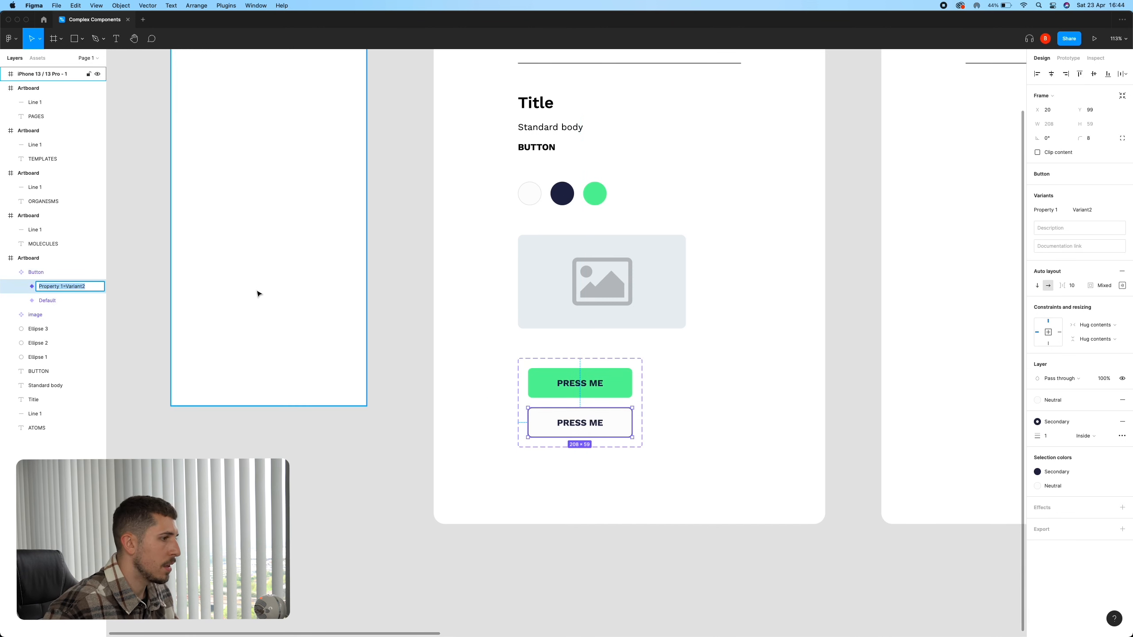
pyautogui.click(711, 450)
# Set the variant value of the green button to Primary and of the outlined button to Secondary.
pyautogui.scroll(3, 606, 396)
pyautogui.doubleClick(613, 376)
pyautogui.click(1089, 210)
pyautogui.write('Primary')
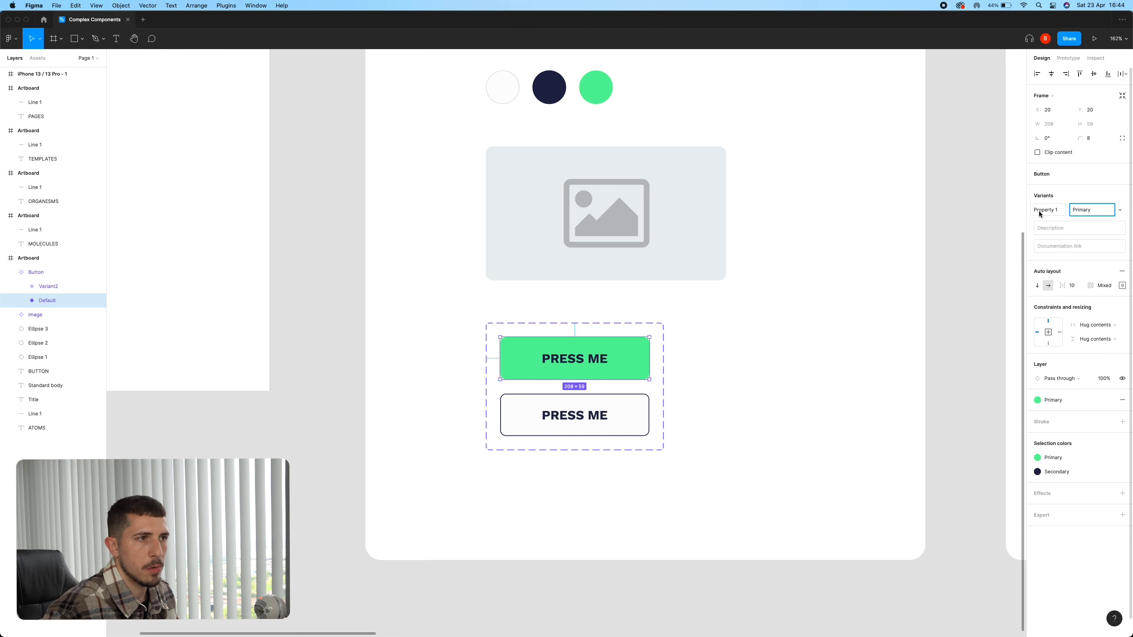
pyautogui.click(981, 246)
pyautogui.doubleClick(594, 414)
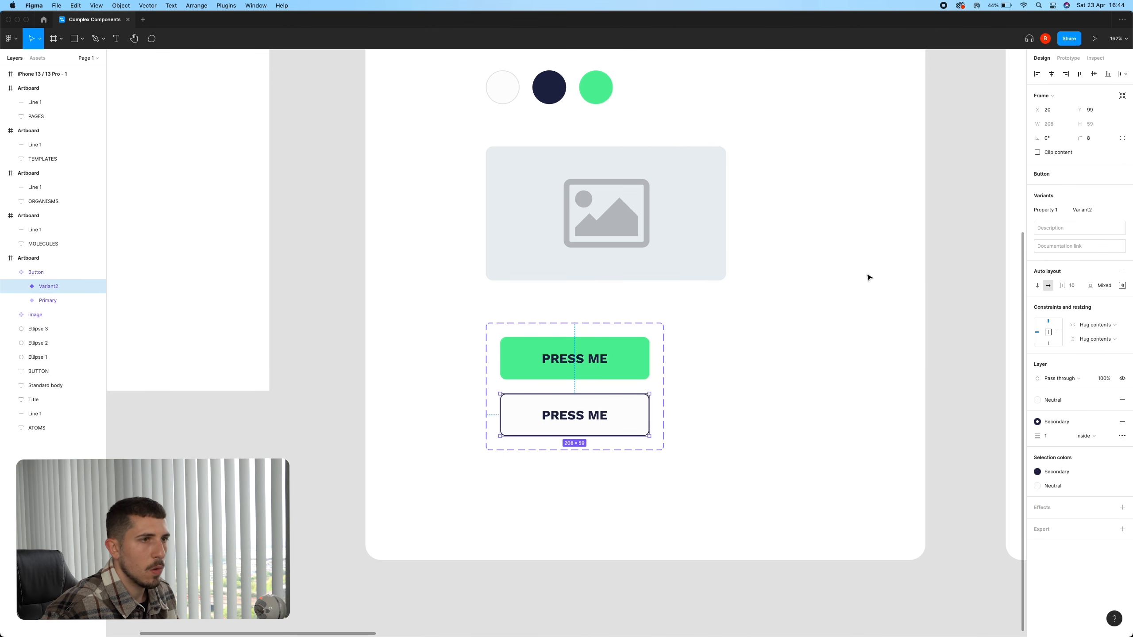
pyautogui.click(1091, 210)
pyautogui.write('Secondary')
# Rename the Button component set's variant property as Type.
pyautogui.click(656, 386)
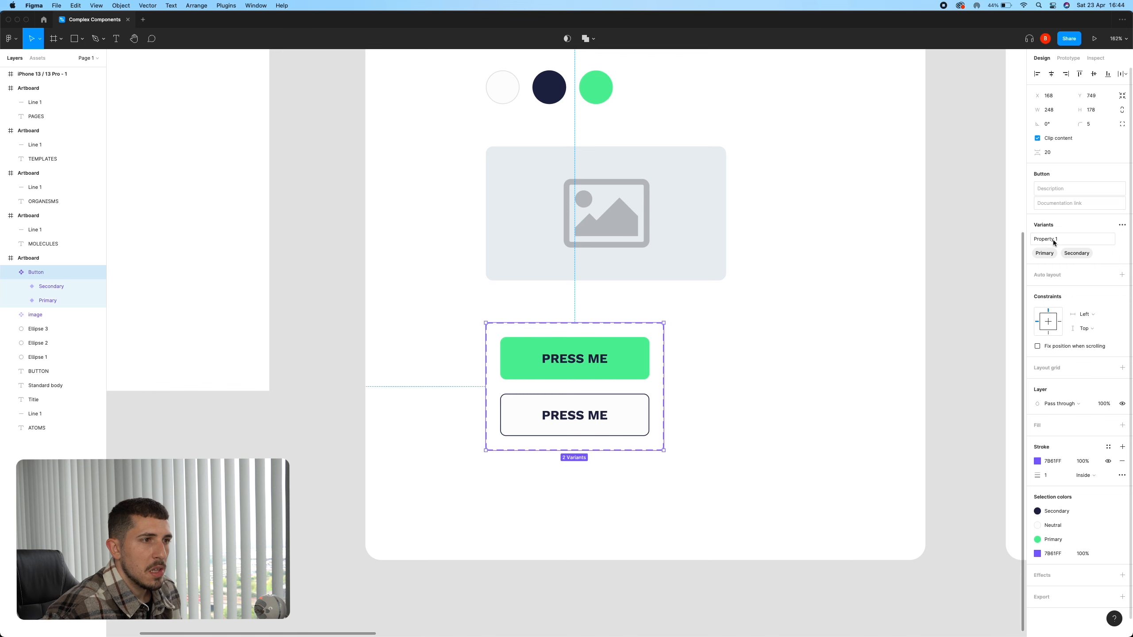
pyautogui.click(1056, 242)
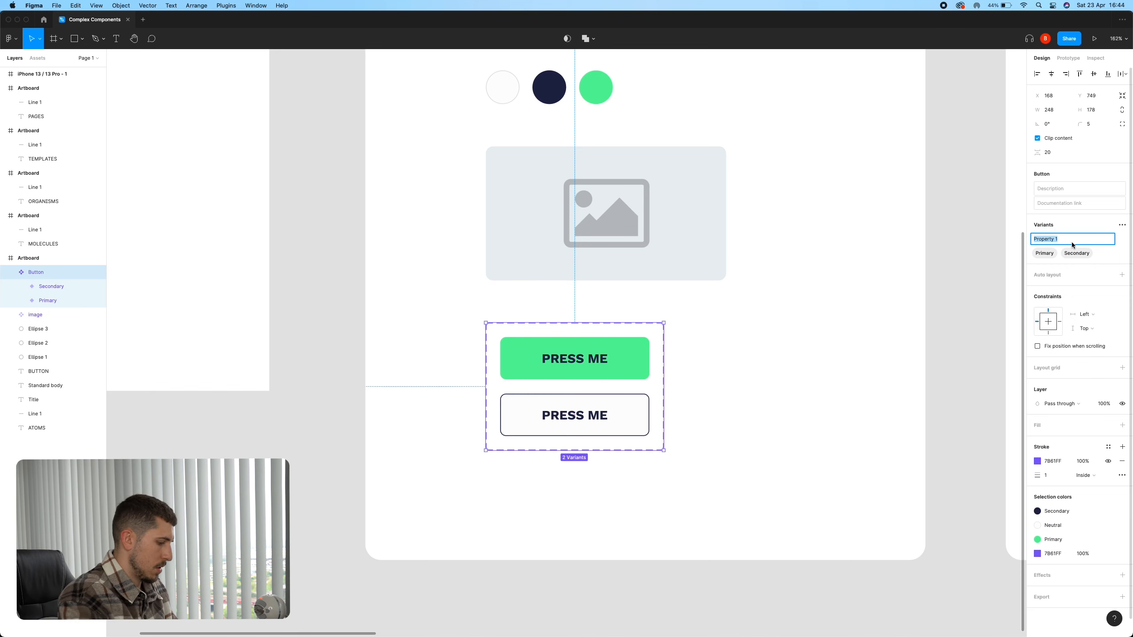
pyautogui.write('Type')
pyautogui.press('Return')
# Move the Button variant set onto the MOLECULES artboard, just below the heading line.
pyautogui.scroll(-5, 486, 392)
pyautogui.moveTo(557, 395); pyautogui.dragTo(821, 293)
pyautogui.click(864, 263)
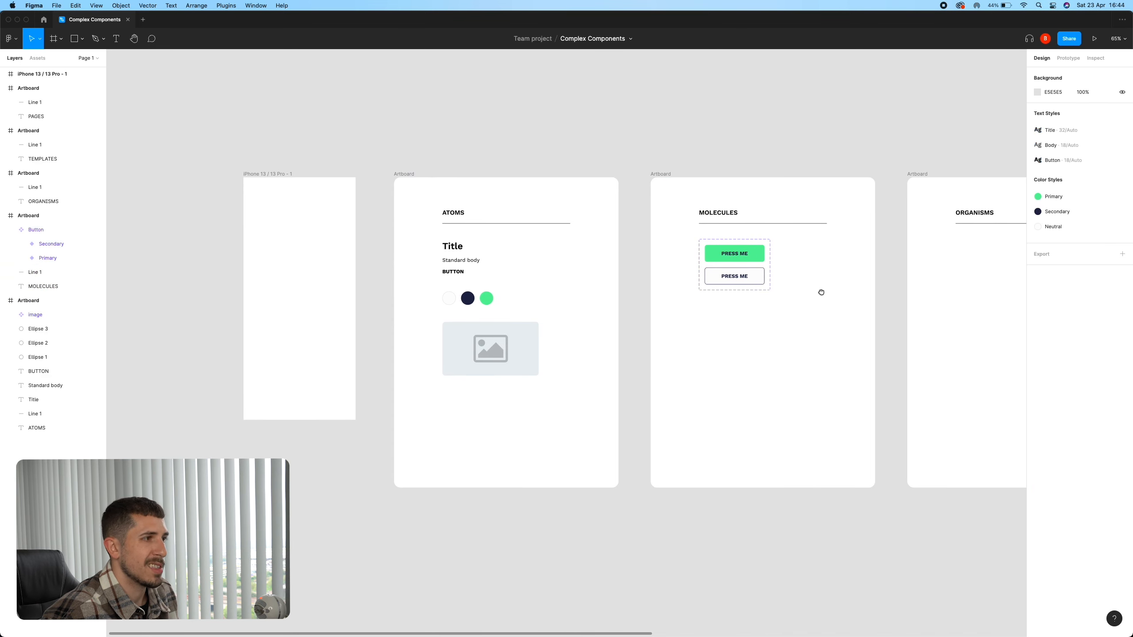
pyautogui.scroll(2, 772, 281)
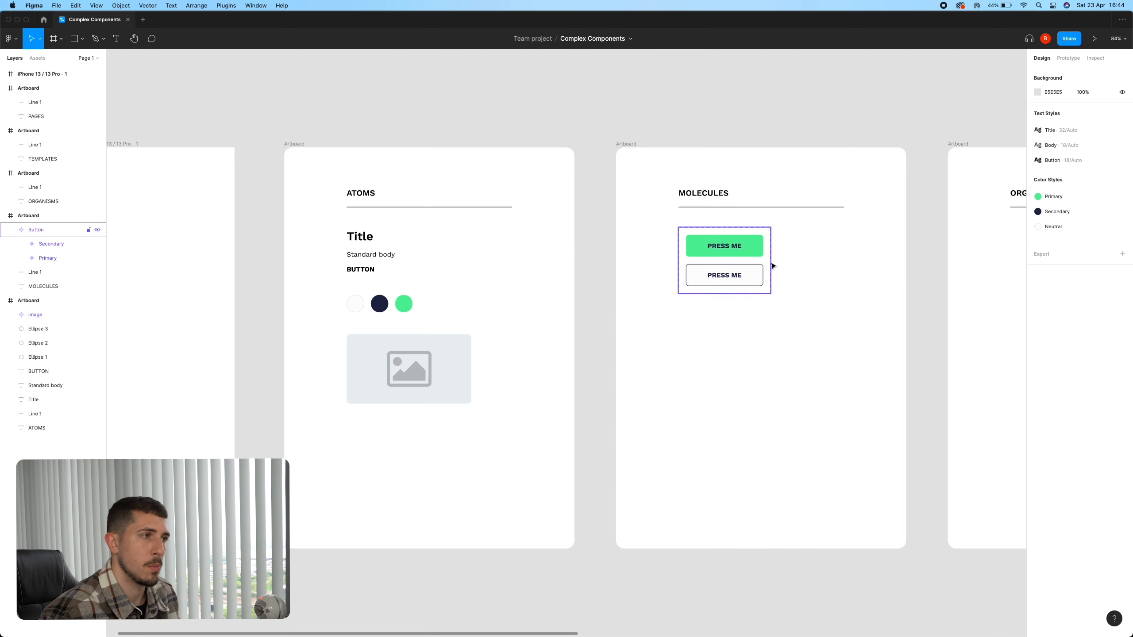
pyautogui.moveTo(531, 465); pyautogui.dragTo(336, 245)
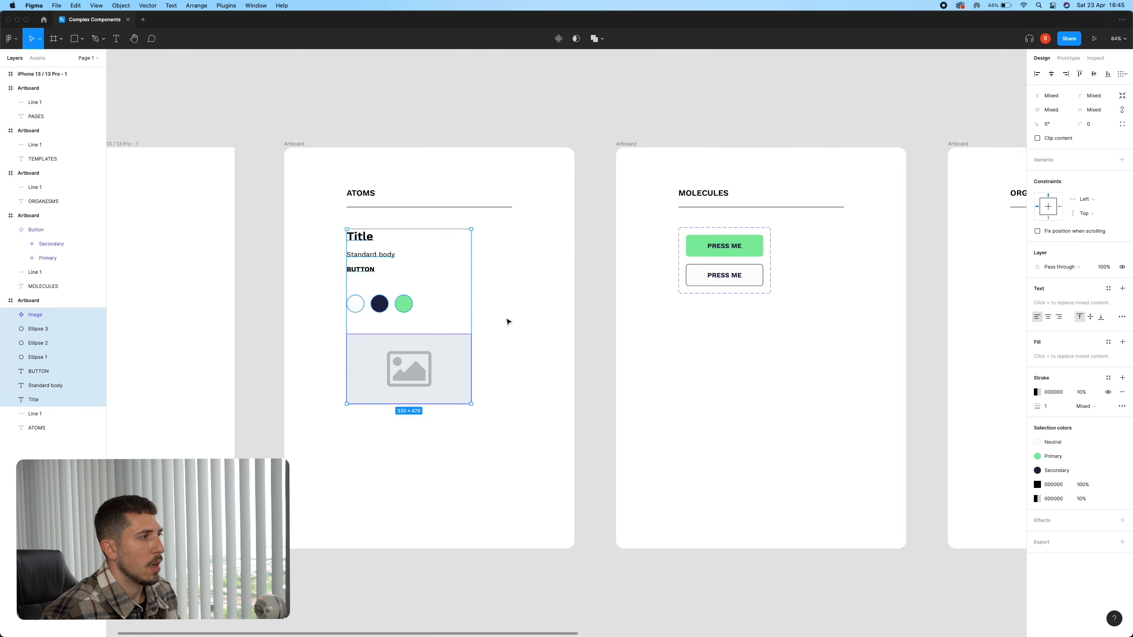
pyautogui.click(509, 322)
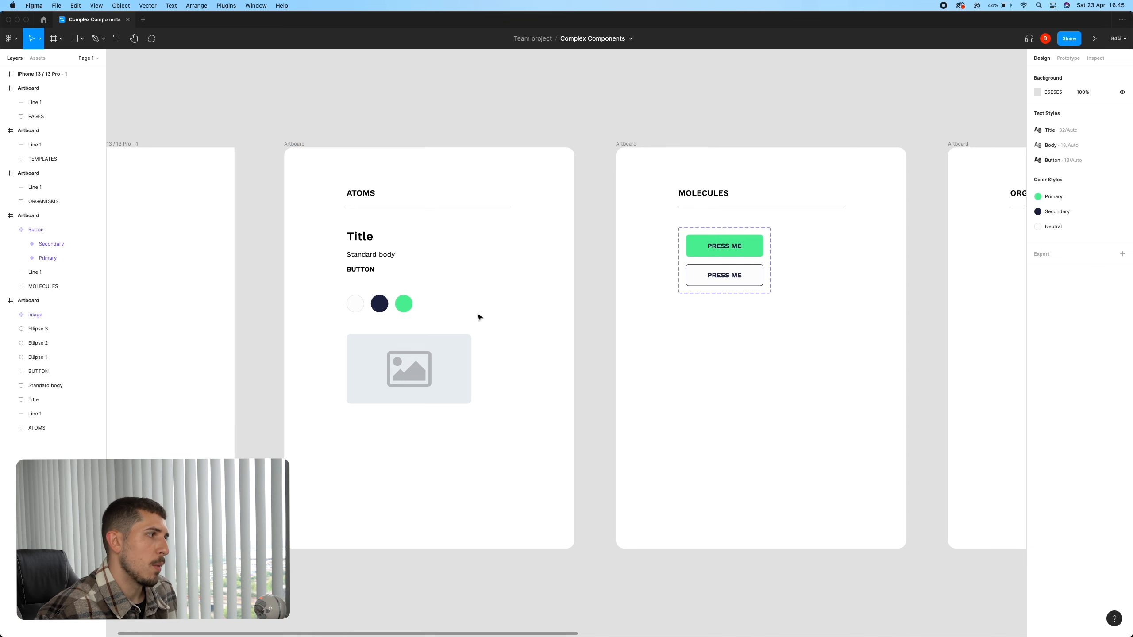
pyautogui.click(378, 304)
pyautogui.click(529, 296)
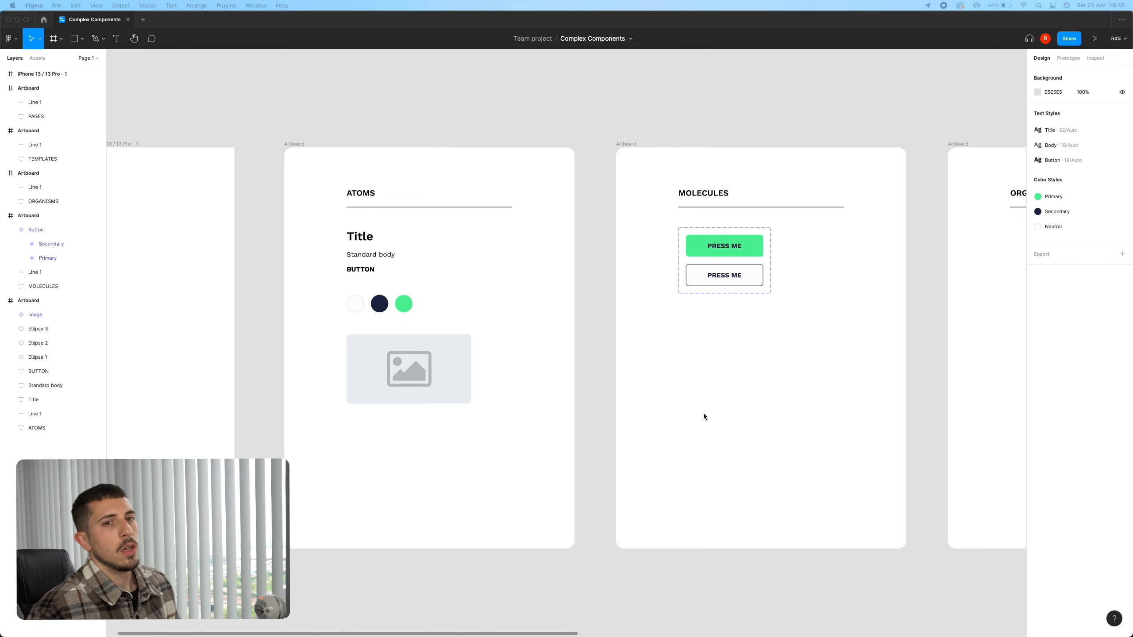
# Run the Iconify plugin on the ATOMS artboard and search its icons for "arrow".
pyautogui.click(877, 339)
pyautogui.moveTo(877, 339); pyautogui.dragTo(748, 338)
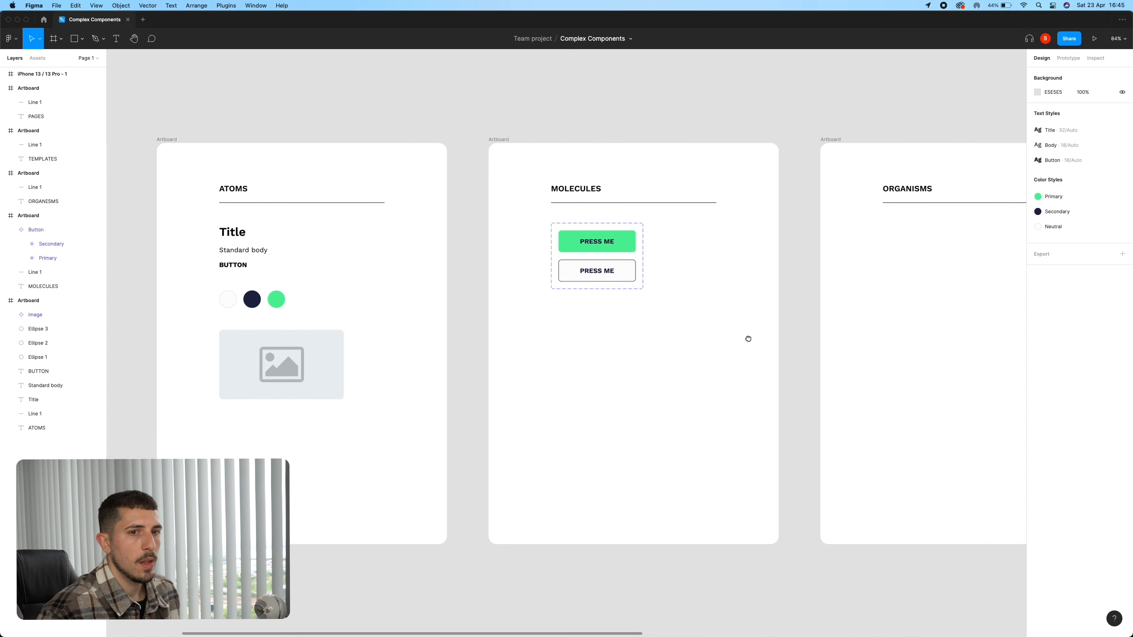
pyautogui.moveTo(598, 227); pyautogui.dragTo(597, 223)
pyautogui.hscroll(-6, 597, 313)
pyautogui.rightClick(556, 402)
pyautogui.moveTo(601, 567)
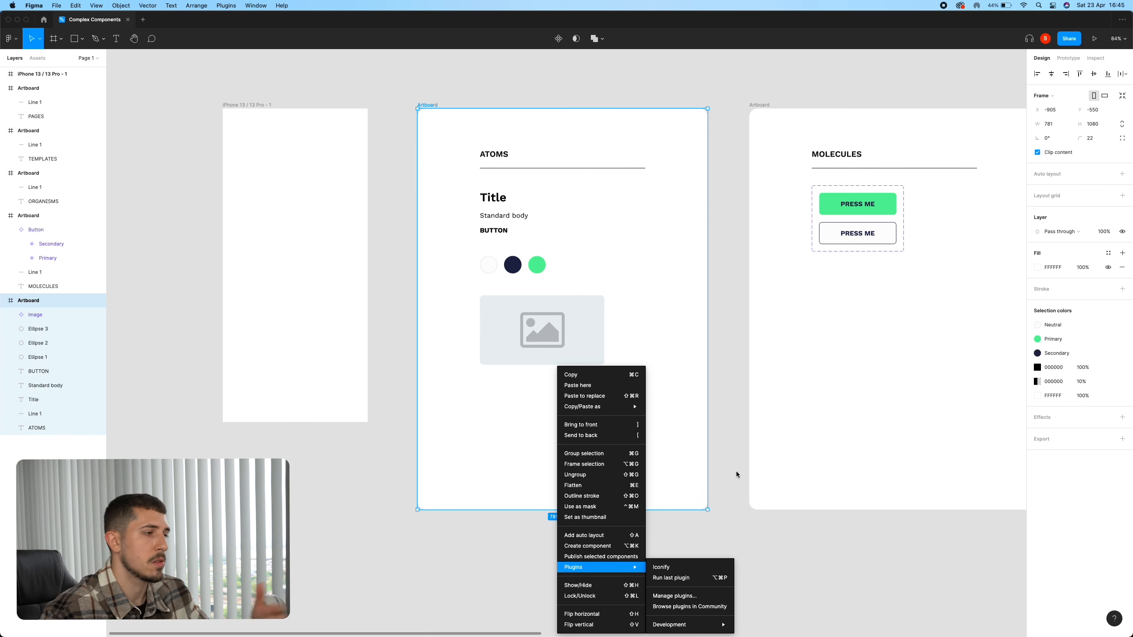
pyautogui.click(676, 567)
pyautogui.press('BackSpace')
pyautogui.write('arrow')
pyautogui.press('Return')
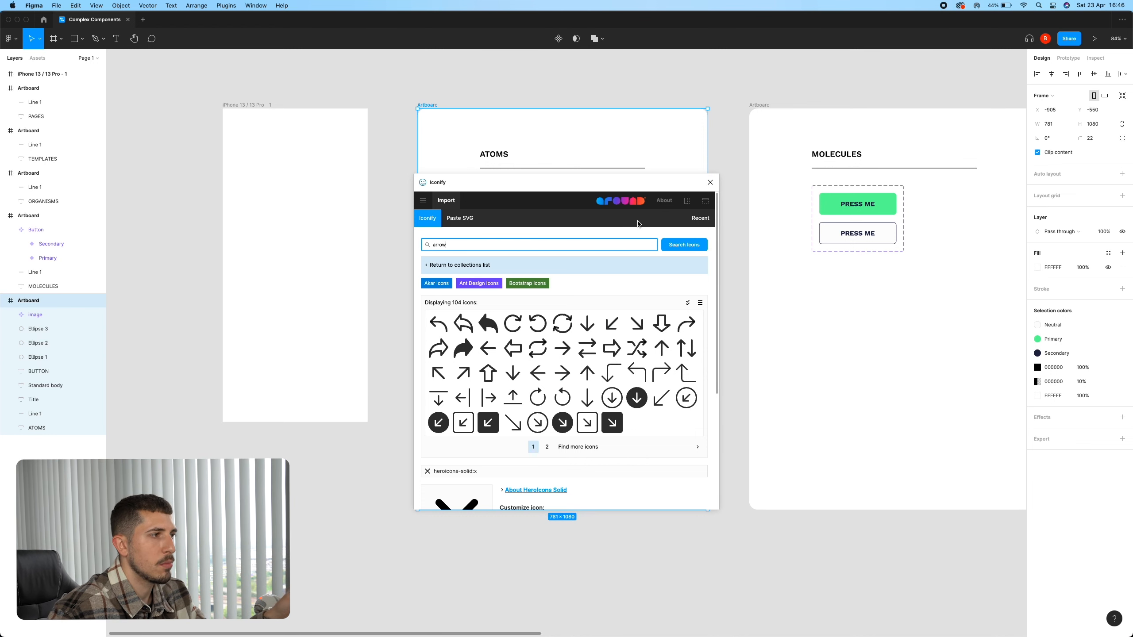
# Import the bi:arrow-right-short icon into the ATOMS artboard and close Iconify.
pyautogui.click(577, 447)
pyautogui.click(590, 402)
pyautogui.scroll(-5, 596, 413)
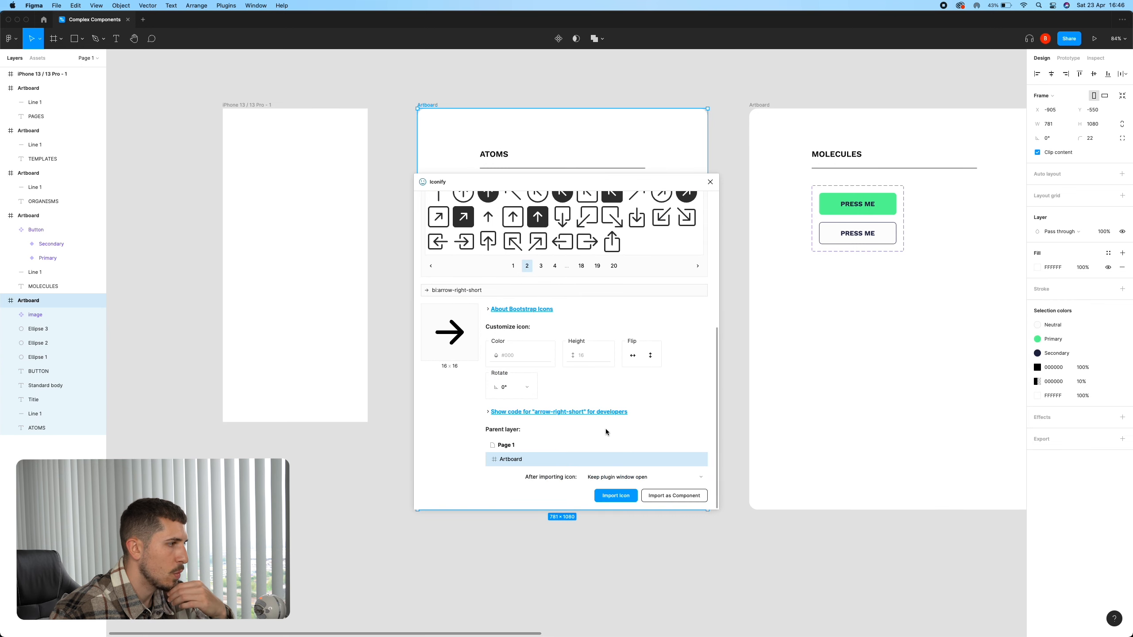
pyautogui.click(621, 496)
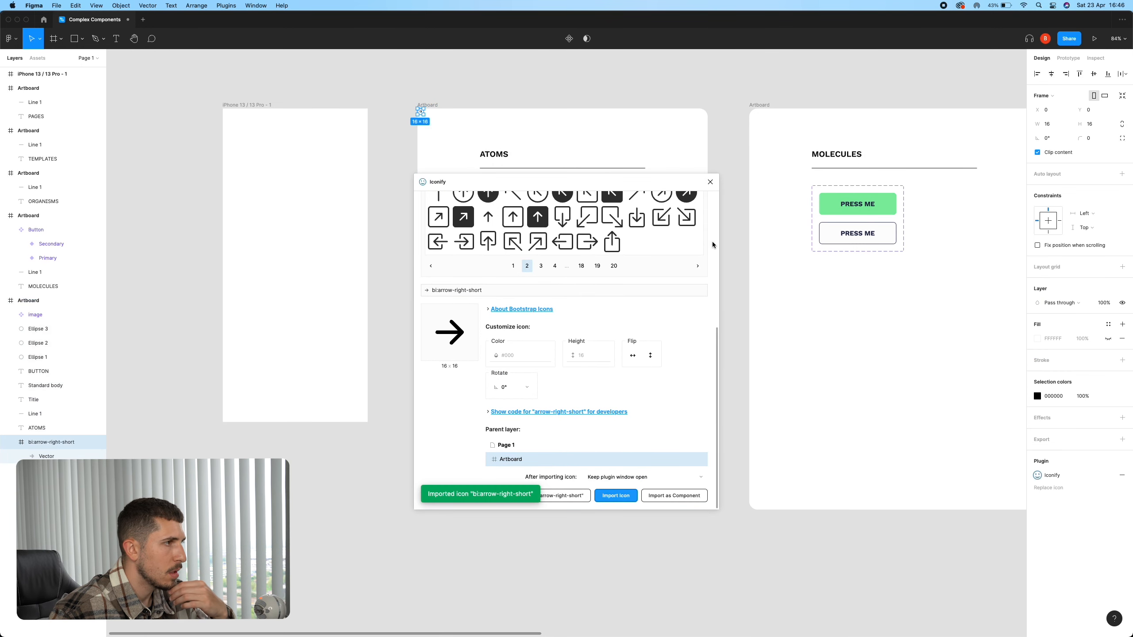
pyautogui.click(711, 182)
# Move the arrow icon below the image component and enlarge it to 40 × 40.
pyautogui.moveTo(420, 112); pyautogui.dragTo(483, 386)
pyautogui.moveTo(486, 390); pyautogui.dragTo(495, 399)
pyautogui.click(528, 420)
pyautogui.click(491, 393)
pyautogui.click(528, 420)
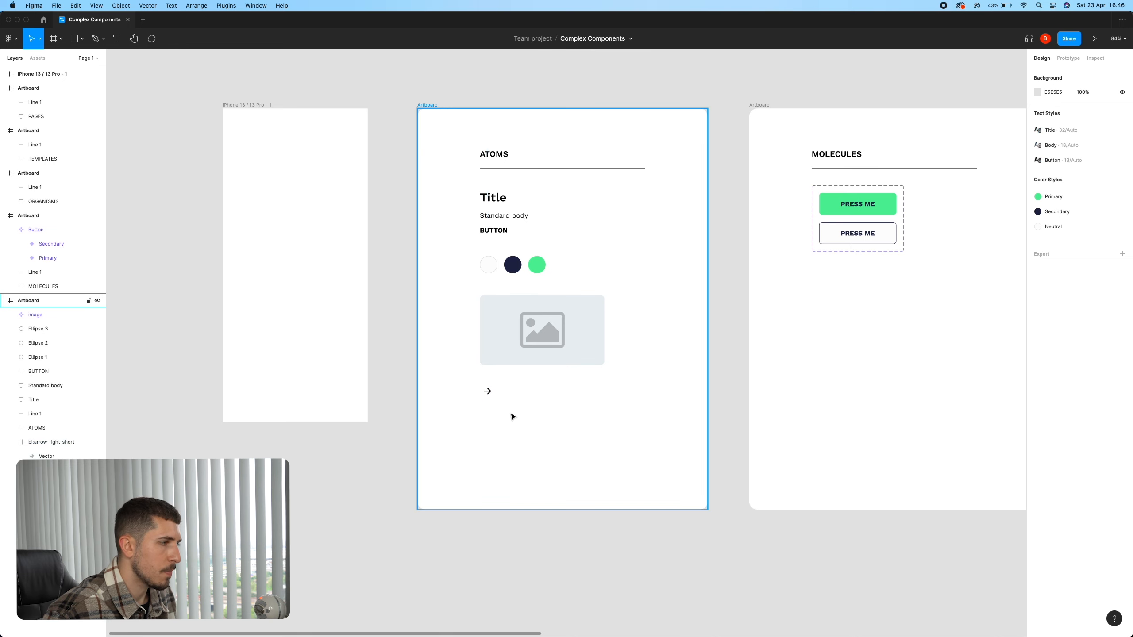
# Duplicate the arrow icon beside the original and rotate the copy's vector 180° so it points left.
pyautogui.scroll(-4, 513, 417)
pyautogui.scroll(5, 511, 416)
pyautogui.click(484, 385)
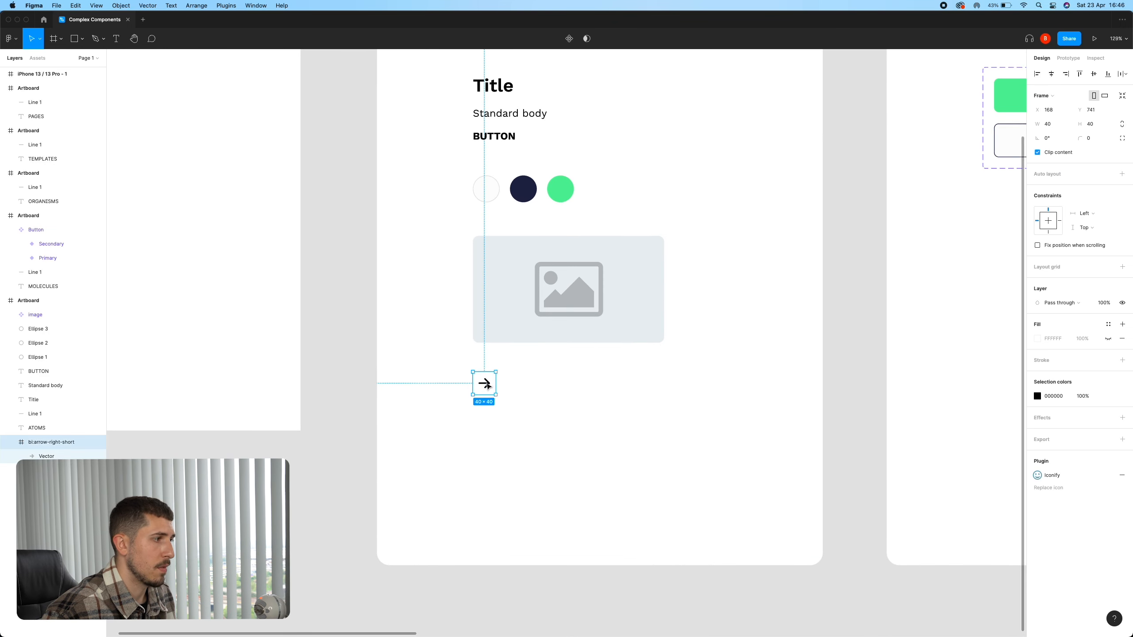
pyautogui.moveTo(484, 385)
pyautogui.mouseDown()
pyautogui.moveTo(520, 389)
pyautogui.moveTo(528, 367)
pyautogui.moveTo(501, 372)
pyautogui.mouseUp()
pyautogui.doubleClick(519, 389)
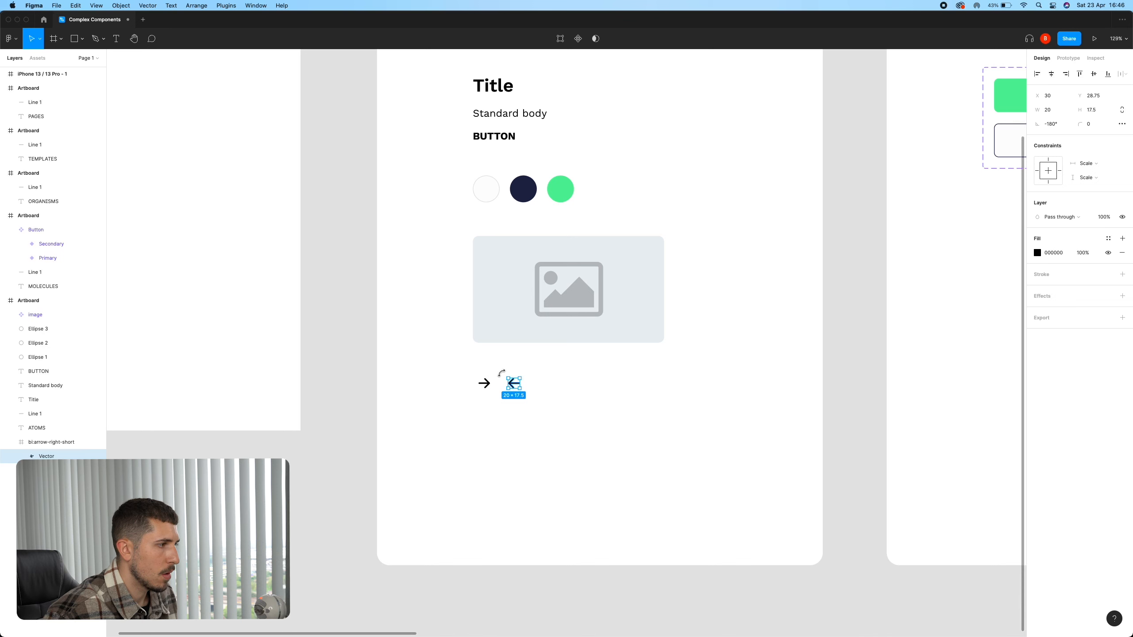
pyautogui.click(588, 402)
# Import the heroicons-solid:x icon from Iconify into the ATOMS artboard and close the plugin.
pyautogui.rightClick(624, 401)
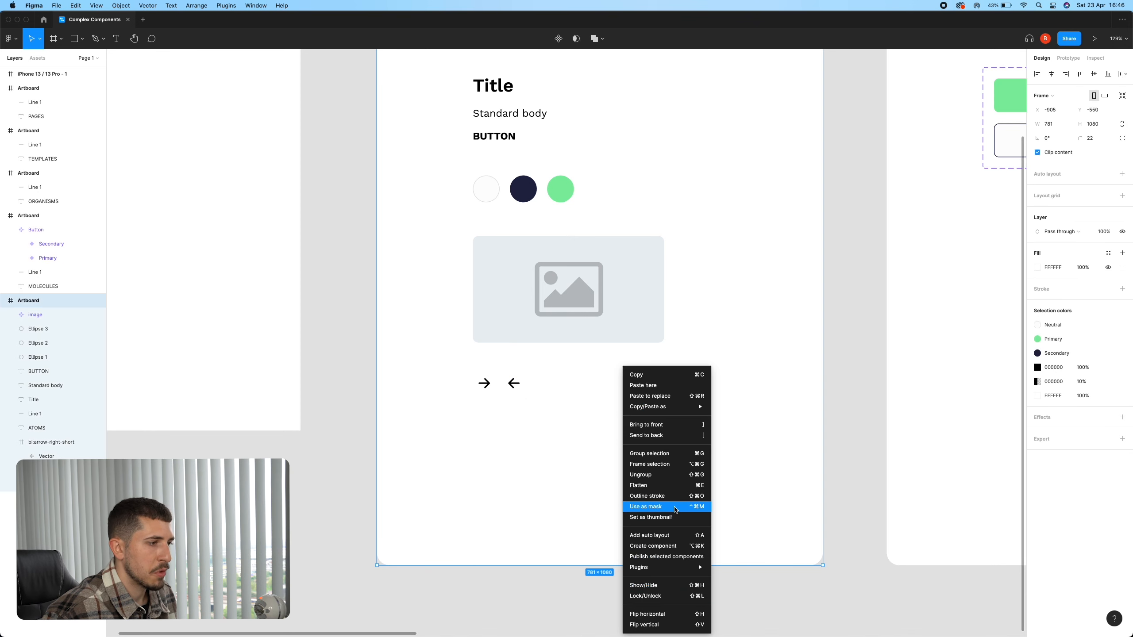
pyautogui.moveTo(678, 567)
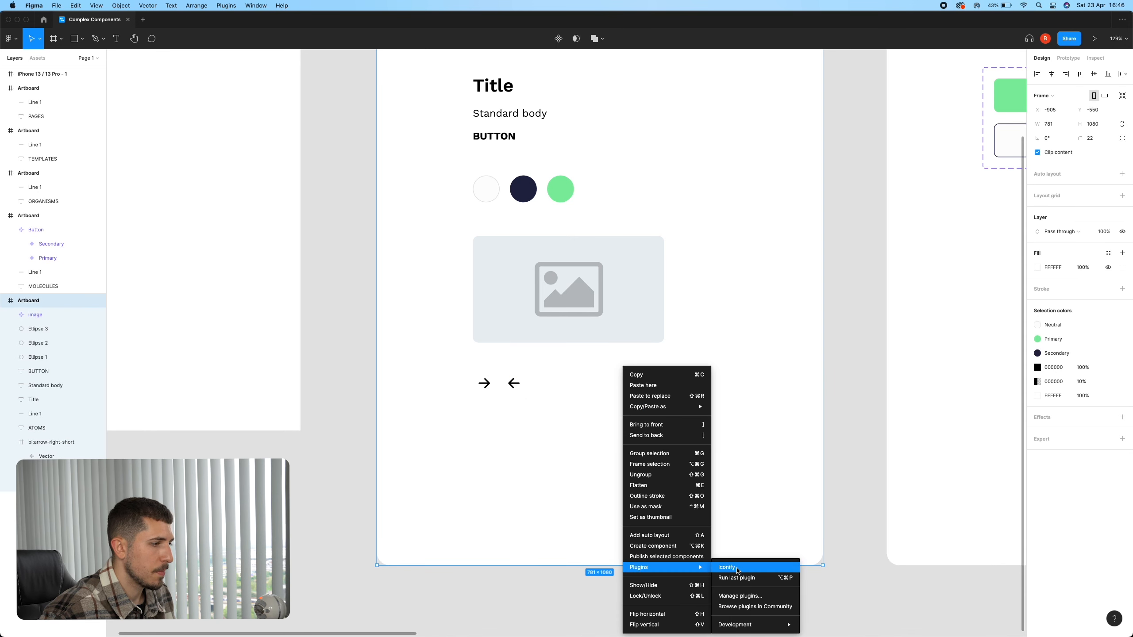
pyautogui.click(738, 571)
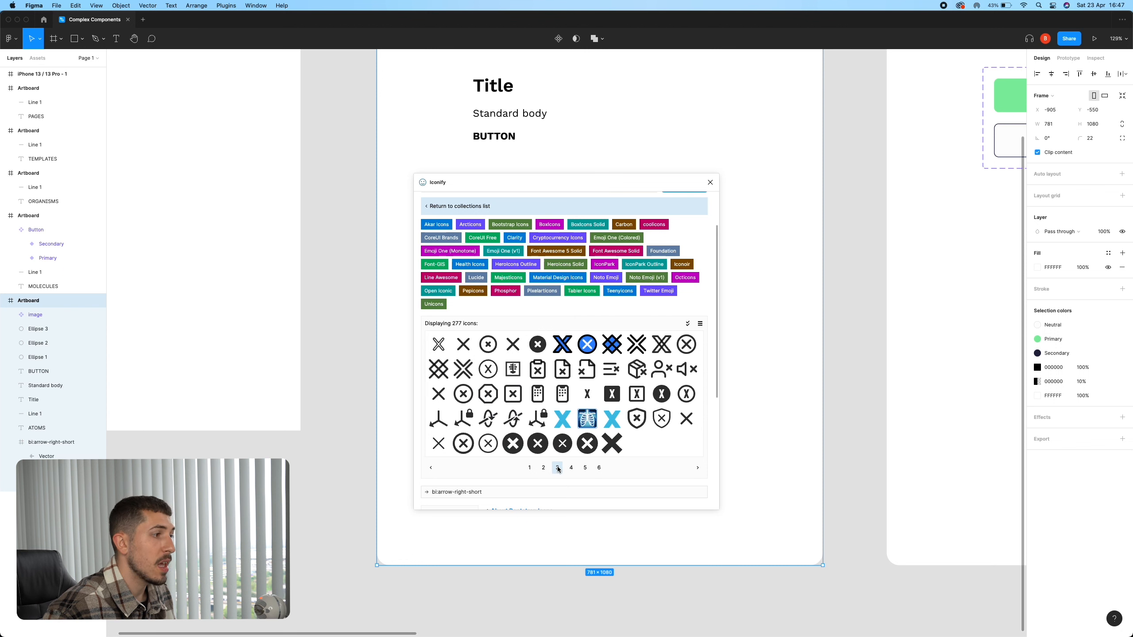
pyautogui.click(514, 345)
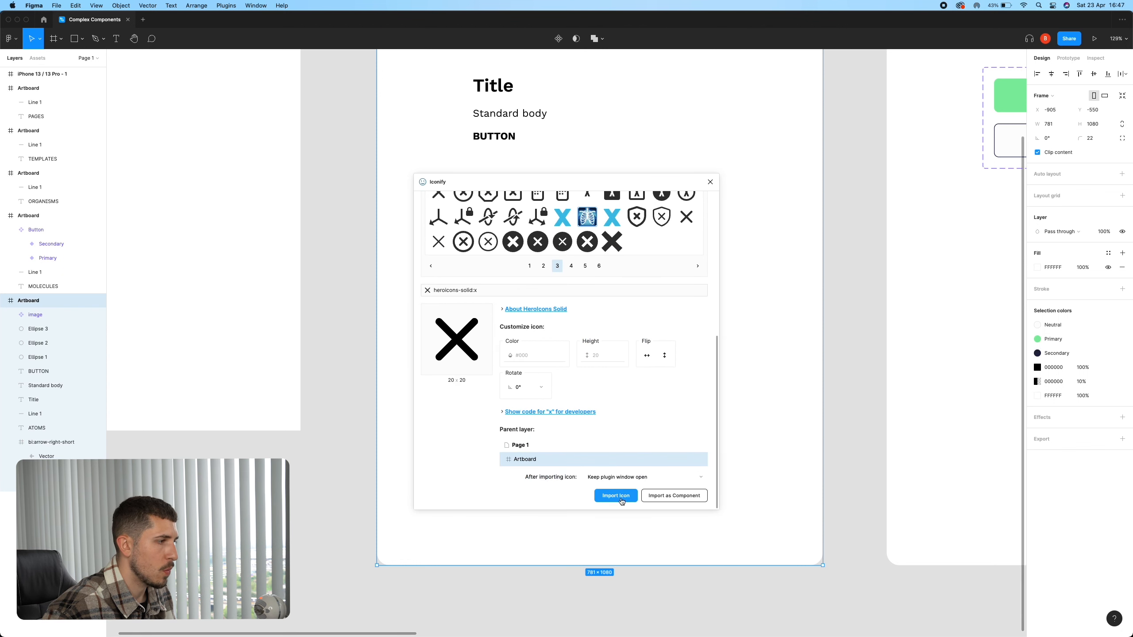
pyautogui.click(616, 495)
pyautogui.click(711, 182)
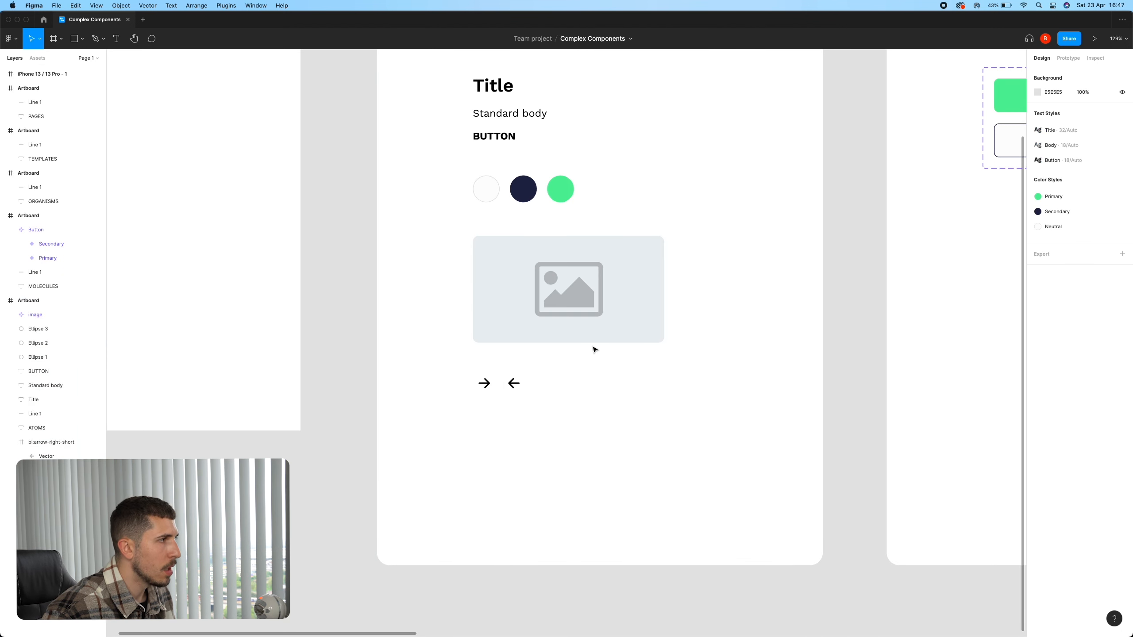
# Move the imported x icon into the icon row below the image component, next to the two arrows.
pyautogui.scroll(-3, 670, 197)
pyautogui.scroll(-5, 680, 318)
pyautogui.moveTo(521, 202); pyautogui.dragTo(612, 401)
pyautogui.scroll(3, 598, 411)
pyautogui.scroll(10, 598, 415)
pyautogui.click(498, 402)
# Resize the x icon to 40 × 40 and position it 12 px after the left-pointing arrow.
pyautogui.click(1047, 124)
pyautogui.write('40')
pyautogui.press('Tab')
pyautogui.write('40')
pyautogui.press('Return')
pyautogui.doubleClick(612, 402)
pyautogui.moveTo(634, 379); pyautogui.dragTo(603, 407)
pyautogui.press('Escape')
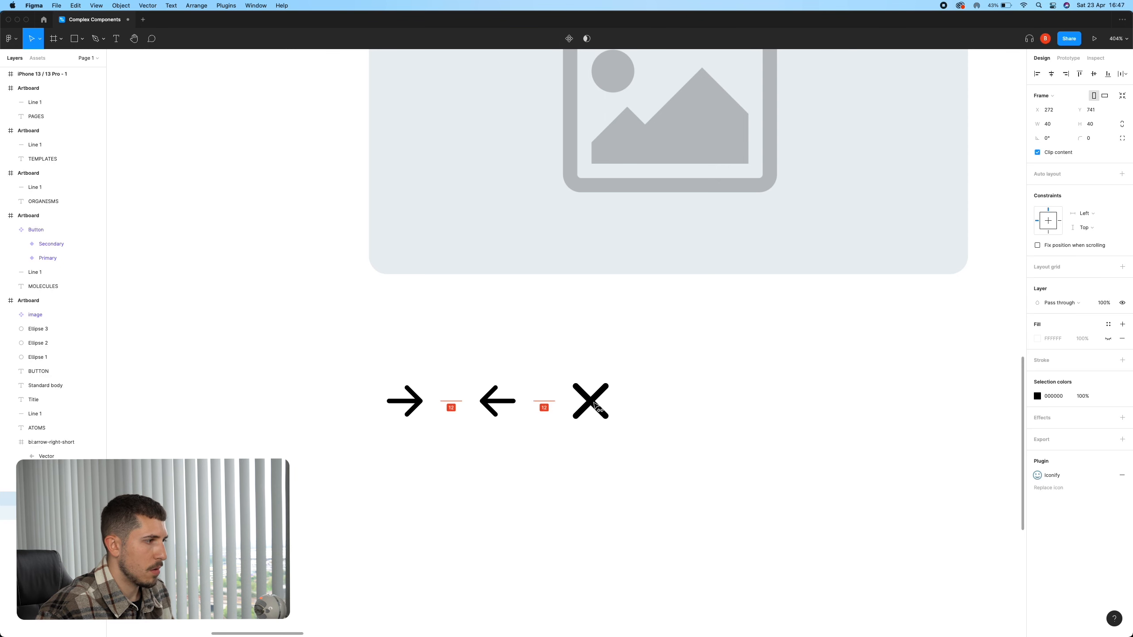
# Find a check mark icon in Iconify, import it into the ATOMS artboard and close the plugin.
pyautogui.click(685, 418)
pyautogui.scroll(-6, 691, 415)
pyautogui.moveTo(767, 421); pyautogui.dragTo(695, 406)
pyautogui.rightClick(697, 366)
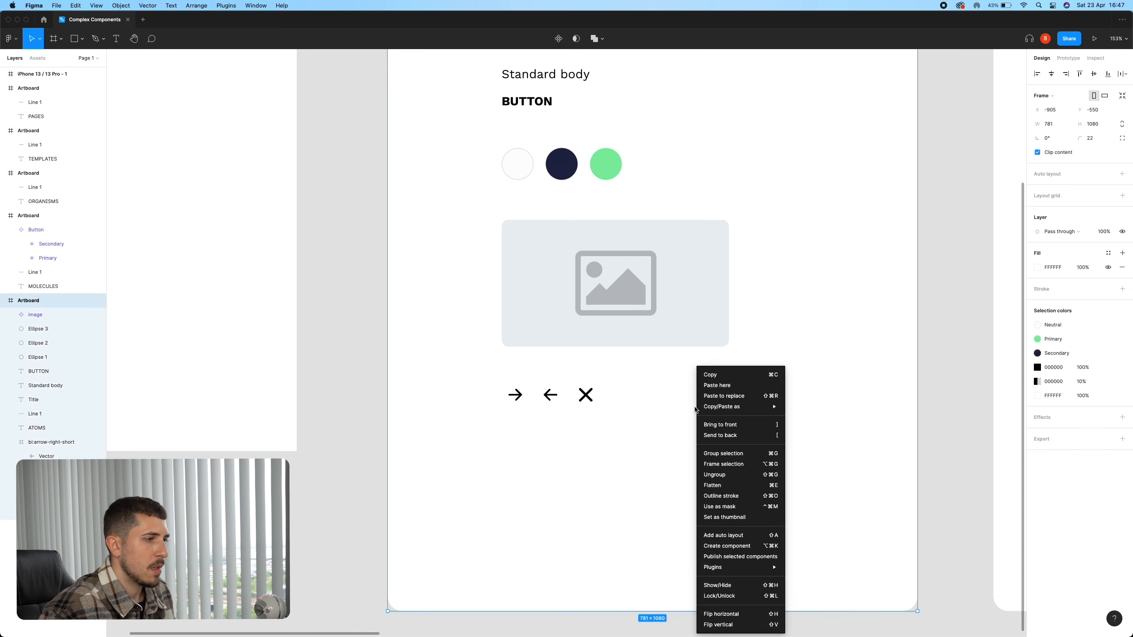
pyautogui.moveTo(758, 567)
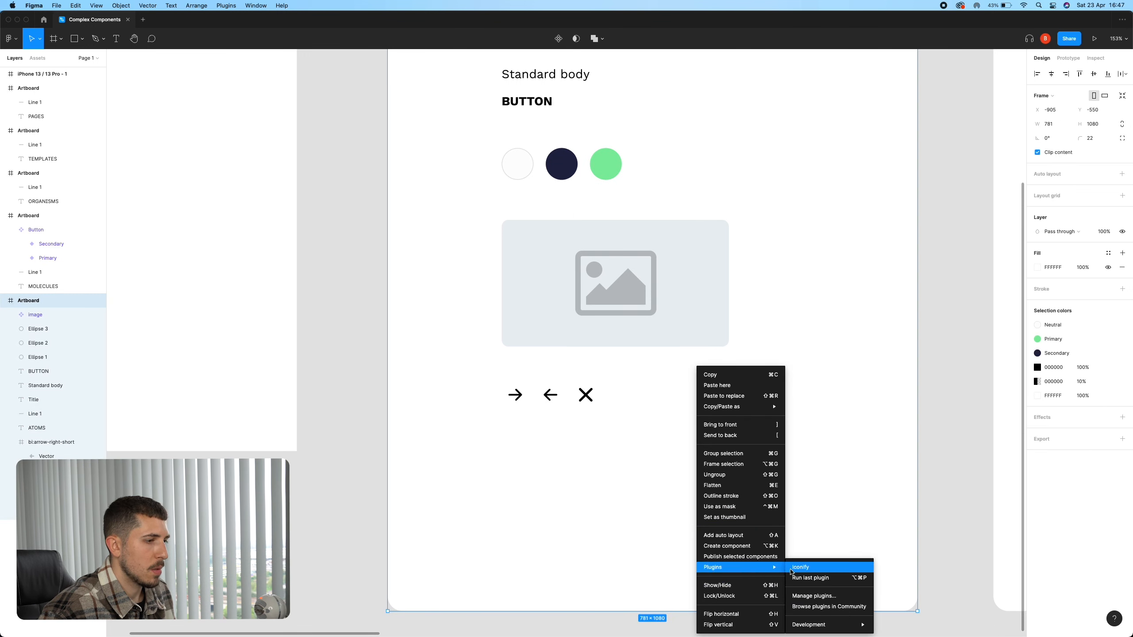
pyautogui.click(796, 567)
pyautogui.write('checkmark')
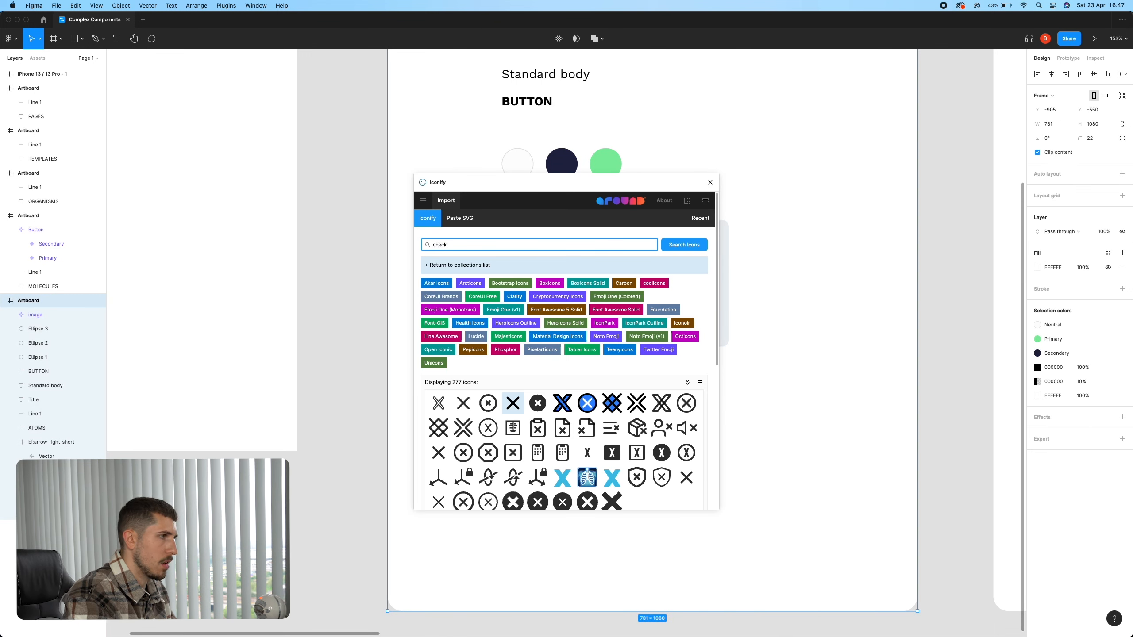
pyautogui.press('Return')
pyautogui.click(463, 348)
pyautogui.click(710, 182)
# Resize the check mark icon to 40 × 40.
pyautogui.scroll(5, 570, 325)
pyautogui.click(1062, 128)
pyautogui.write('40')
pyautogui.press('Tab')
pyautogui.press('Escape')
# Align the check mark icon with the other three icons in the row, at Y 741.
pyautogui.doubleClick(685, 498)
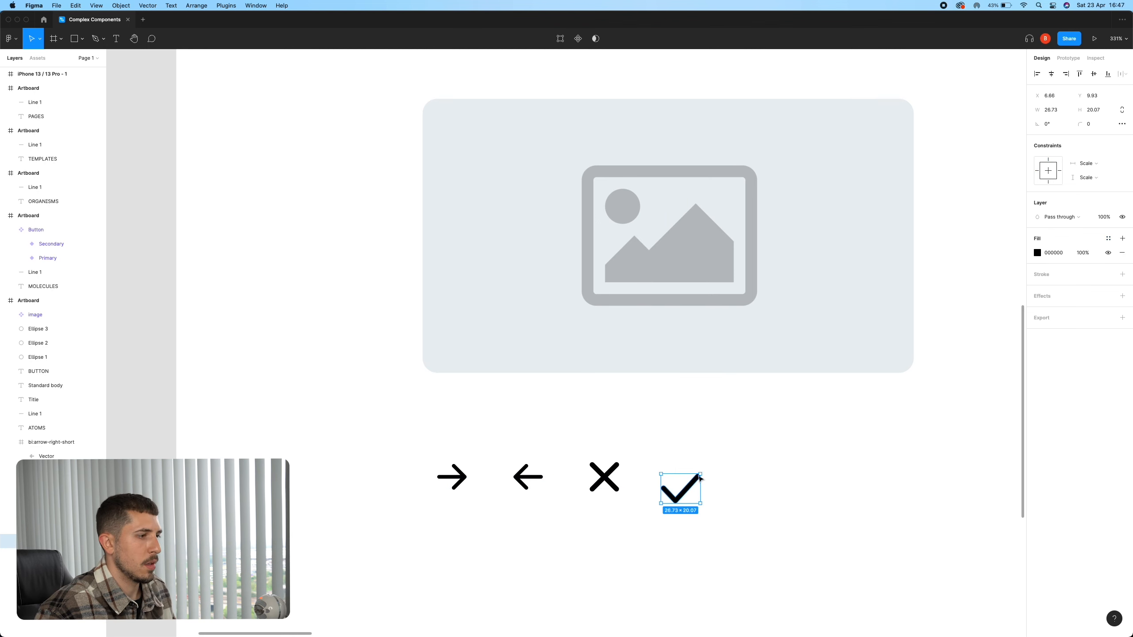
pyautogui.keyDown('super'); pyautogui.click(611, 477); pyautogui.keyUp('super')
pyautogui.click(679, 487)
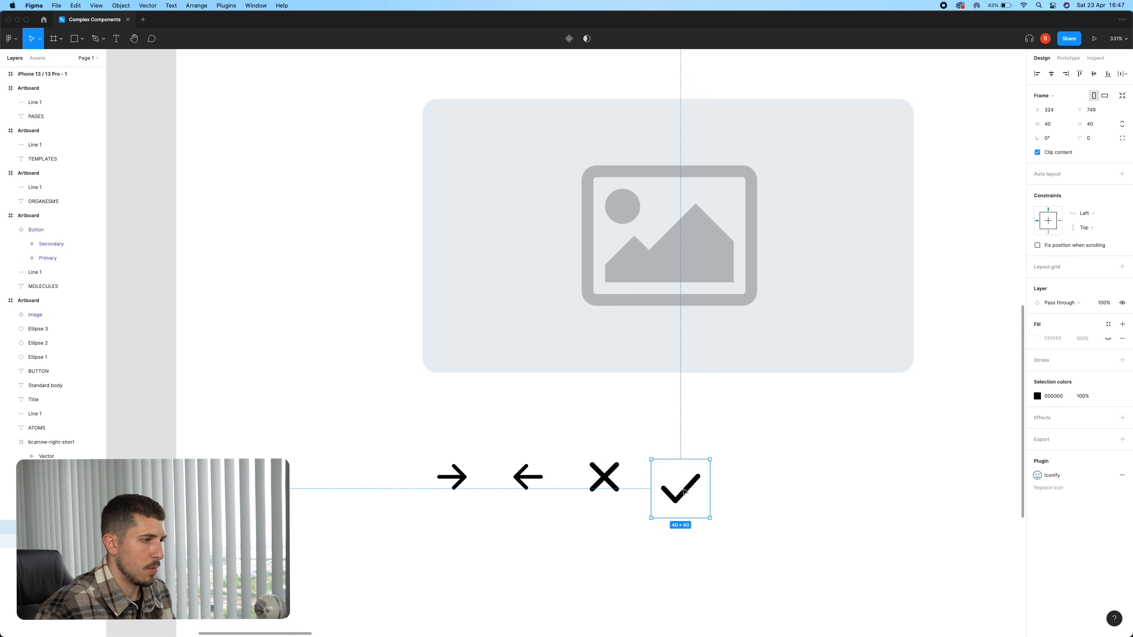
pyautogui.click(679, 487)
pyautogui.click(1100, 112)
pyautogui.write('20')
pyautogui.press('Return')
pyautogui.moveTo(680, 489); pyautogui.dragTo(681, 477)
# Set the horizontal spacing between the four icons to 25.
pyautogui.scroll(-3, 382, 305)
pyautogui.moveTo(645, 468); pyautogui.dragTo(388, 391)
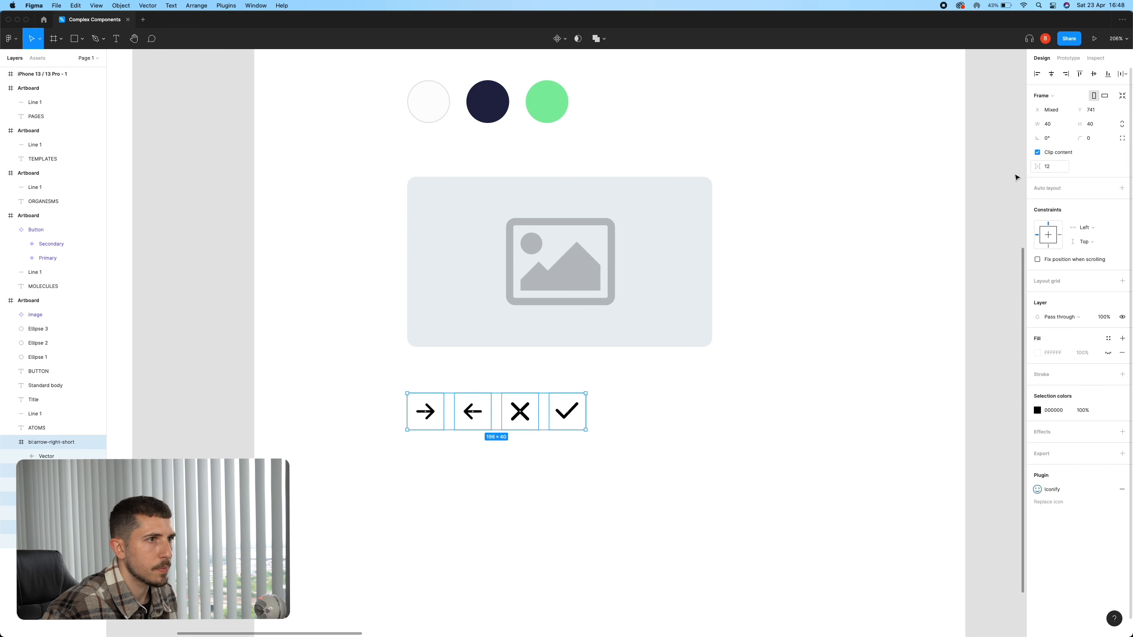
pyautogui.moveTo(1037, 166); pyautogui.dragTo(1048, 166)
pyautogui.moveTo(649, 491); pyautogui.dragTo(382, 397)
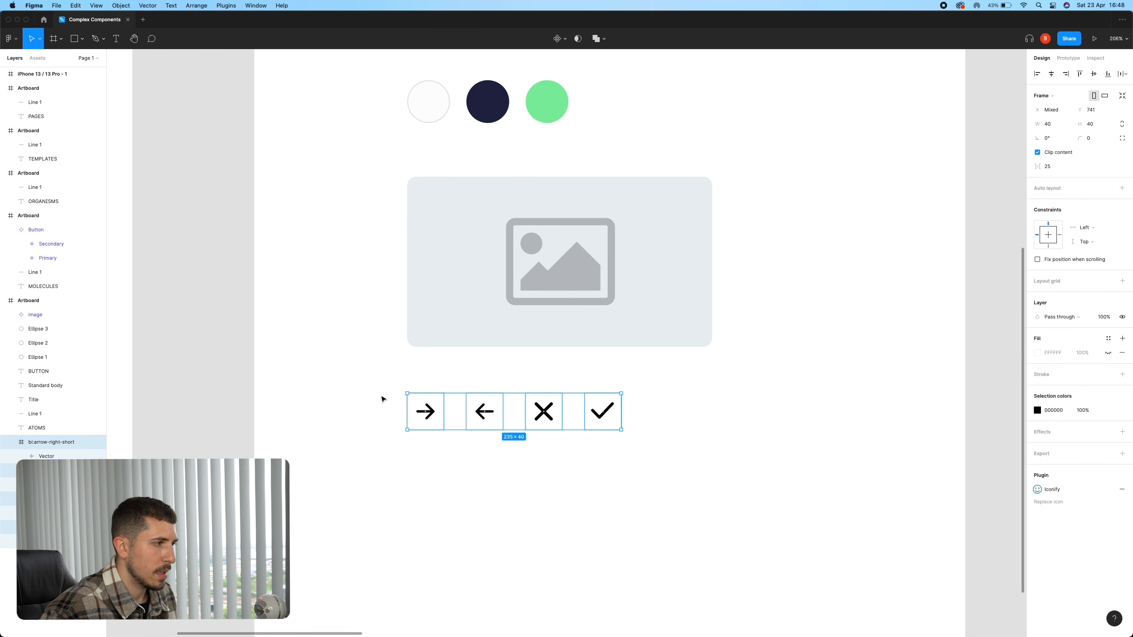
# Rename the four icon layers as icons/check, icons/x, icons/arrow-right and icons/arrow-left.
pyautogui.click(53, 527)
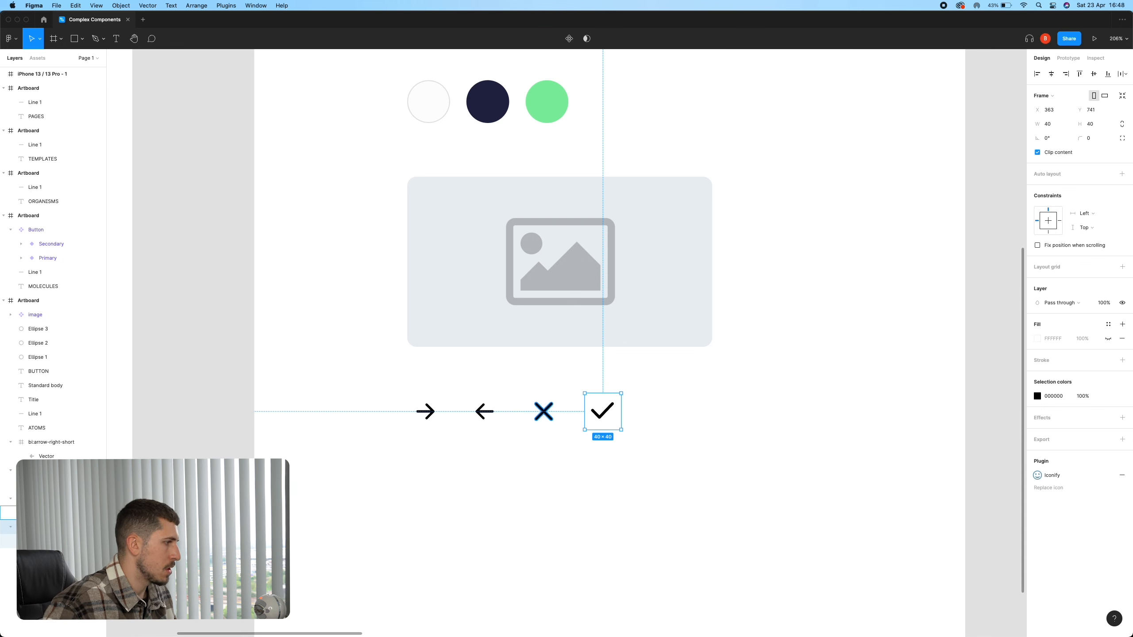
pyautogui.click(53, 498)
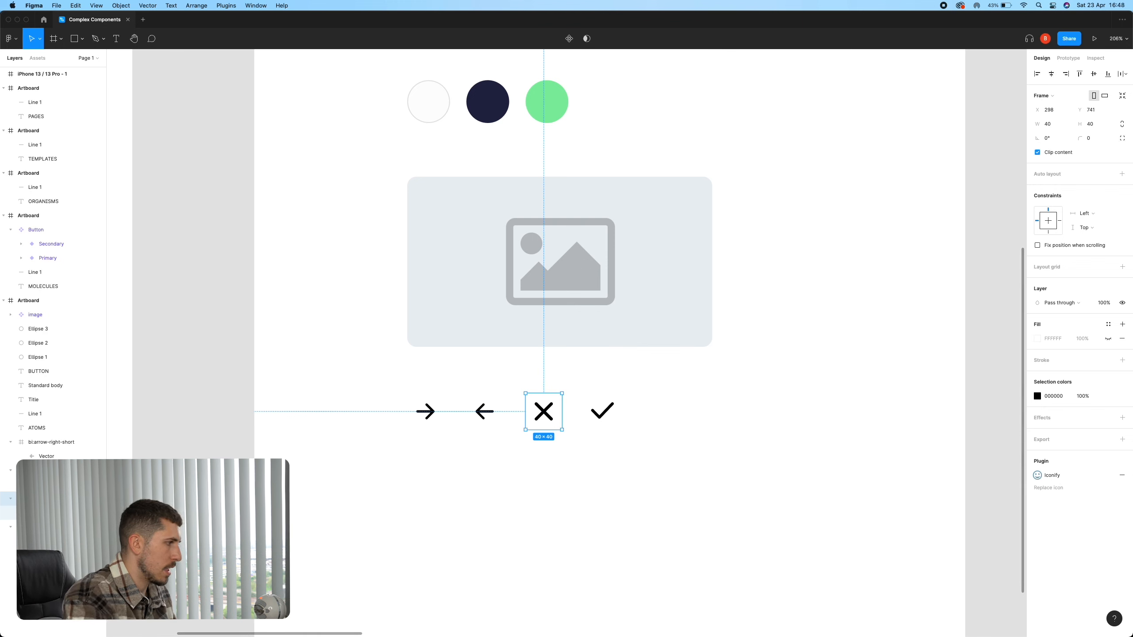
pyautogui.click(53, 470)
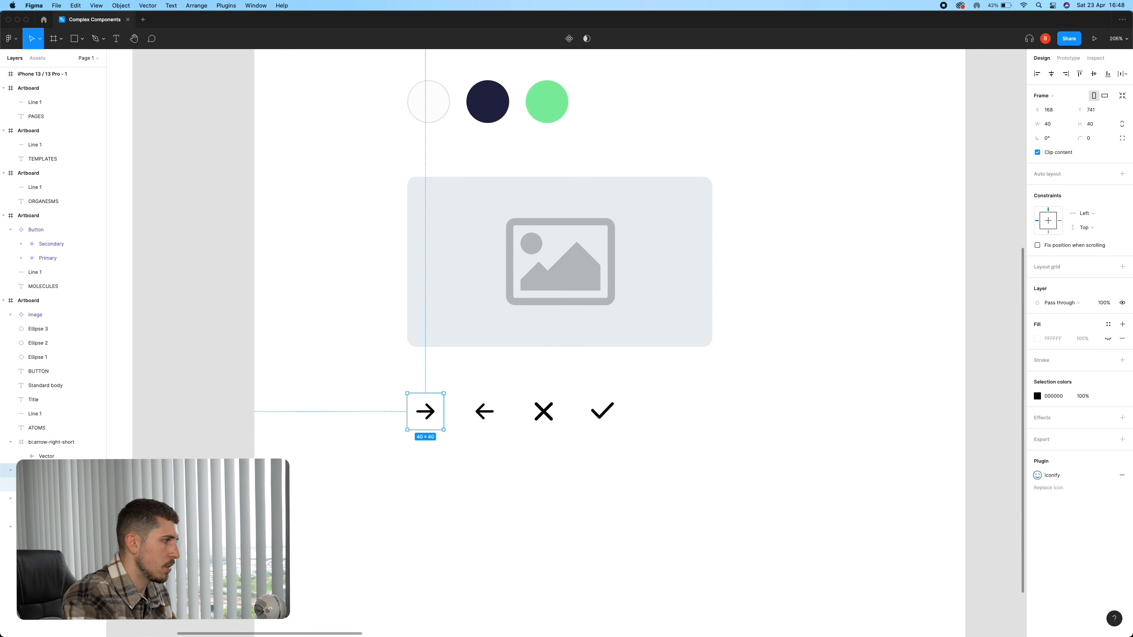
pyautogui.click(67, 441)
pyautogui.doubleClick(67, 441)
pyautogui.write('icons/arrow-left')
pyautogui.press('Return')
pyautogui.write('on')
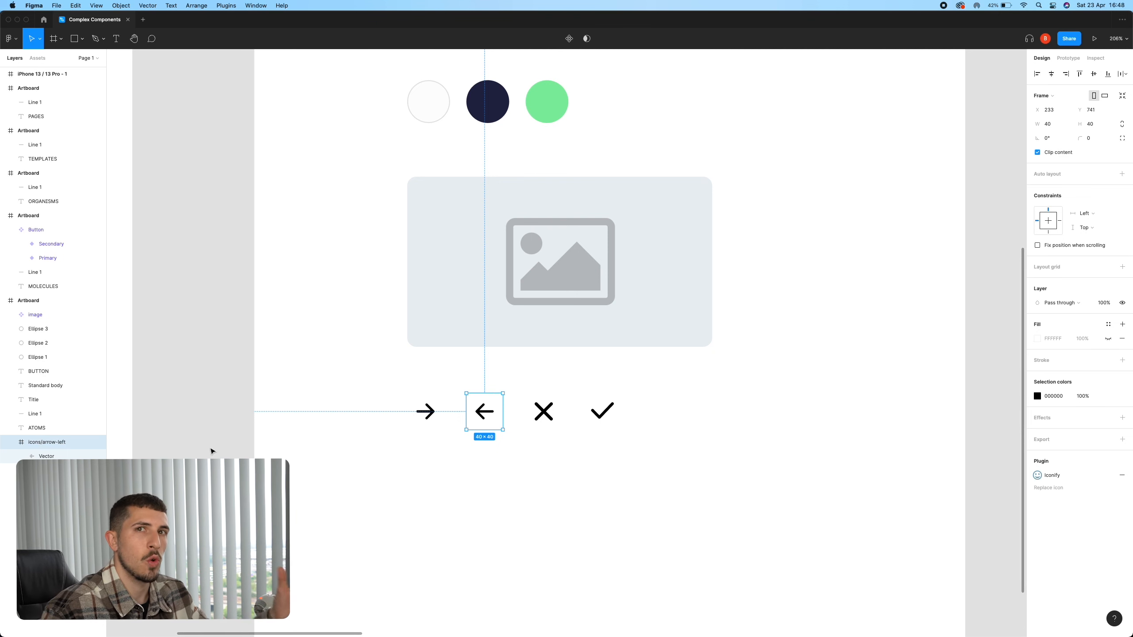
# Combine the four icons into a component set and align it with the image component's left edge.
pyautogui.moveTo(684, 478); pyautogui.dragTo(405, 393)
pyautogui.click(564, 39)
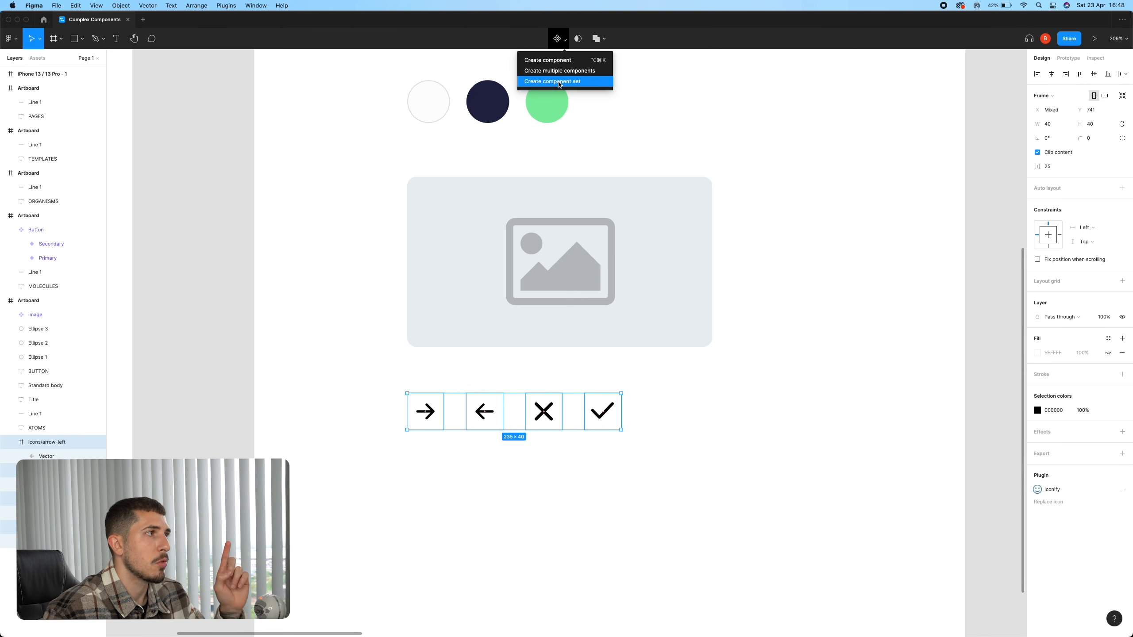
pyautogui.click(560, 81)
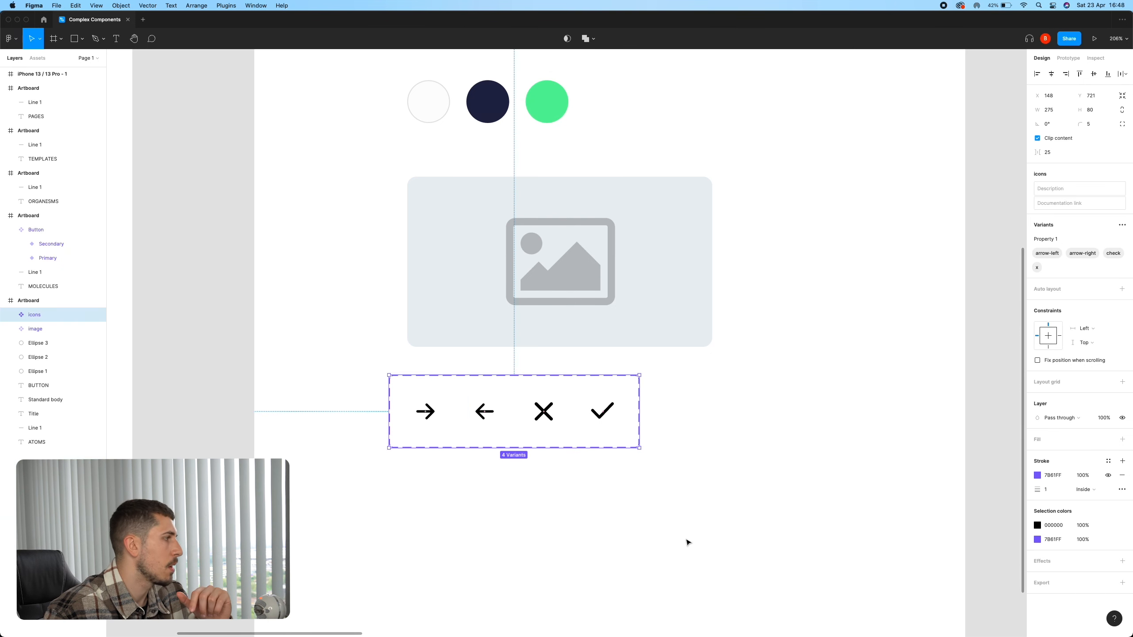
pyautogui.moveTo(638, 403); pyautogui.dragTo(648, 406)
pyautogui.doubleClick(443, 421)
pyautogui.press('super+c')
pyautogui.press('super+v')
pyautogui.moveTo(454, 431); pyautogui.dragTo(792, 409)
pyautogui.moveTo(867, 502); pyautogui.dragTo(770, 501)
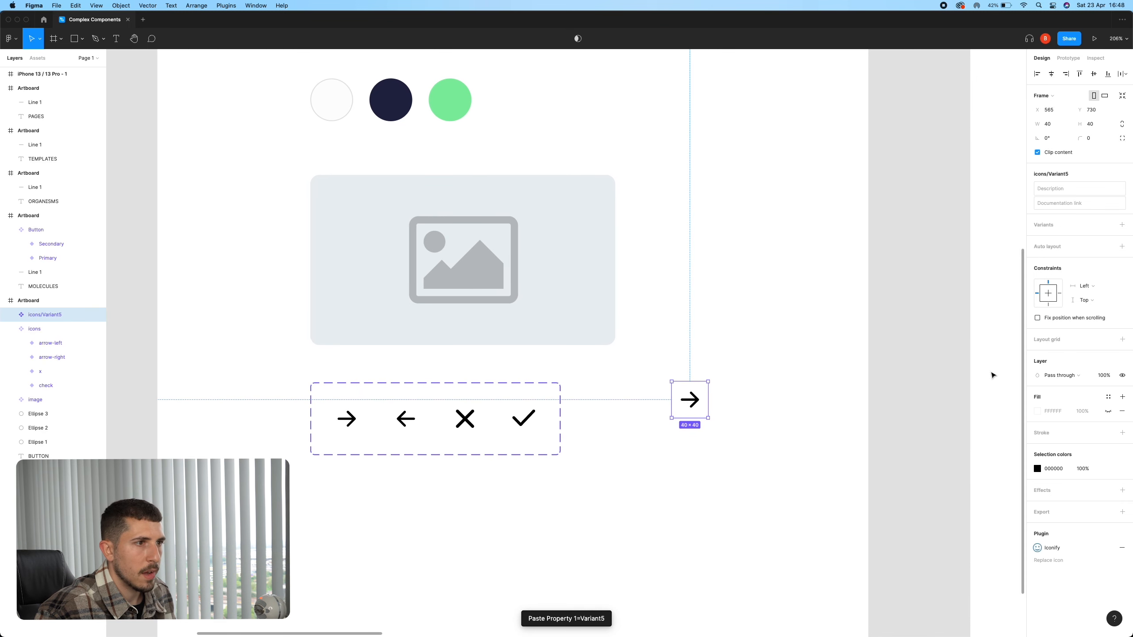
pyautogui.click(711, 425)
pyautogui.click(706, 415)
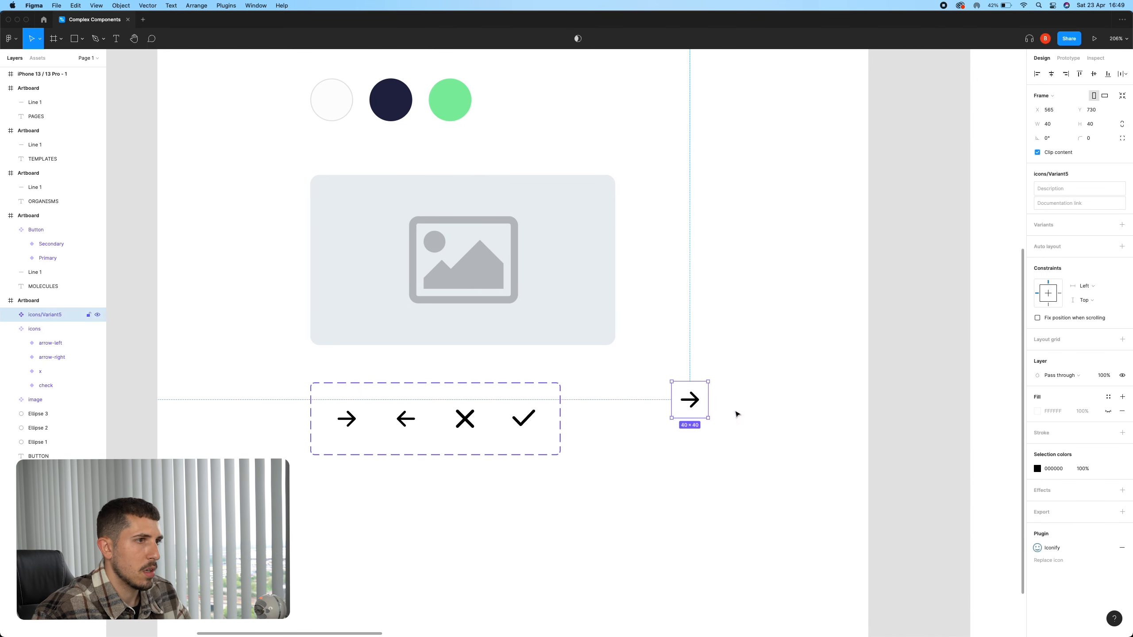
pyautogui.press('BackSpace')
# Place an instance of the icons component beside the set and switch its variant to check, x and arrow-left in turn.
pyautogui.click(38, 58)
pyautogui.moveTo(28, 139); pyautogui.dragTo(737, 365)
pyautogui.click(1085, 188)
pyautogui.click(1084, 198)
pyautogui.click(1083, 188)
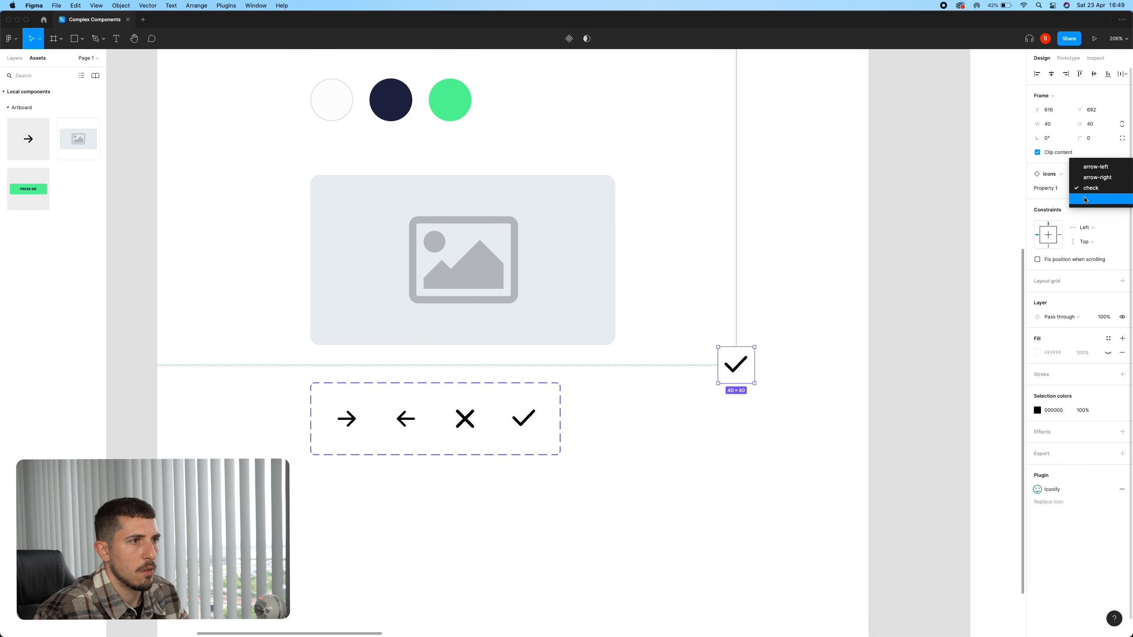
pyautogui.click(1083, 199)
pyautogui.click(1085, 188)
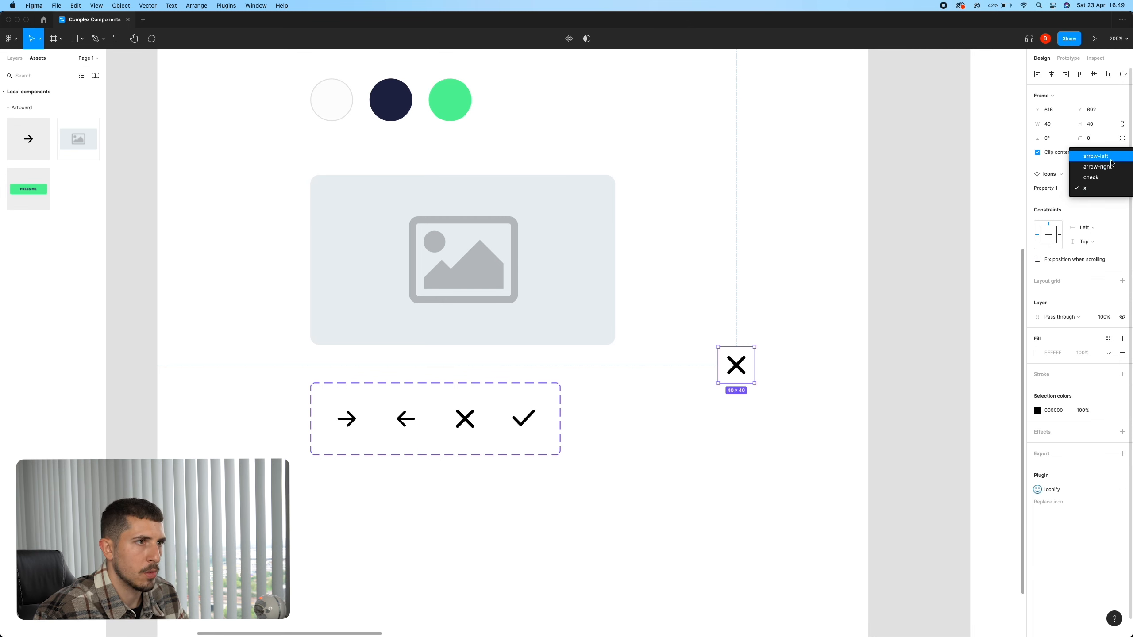
pyautogui.click(1088, 167)
# Delete the test icon instance from the ATOMS artboard.
pyautogui.click(755, 388)
pyautogui.click(740, 352)
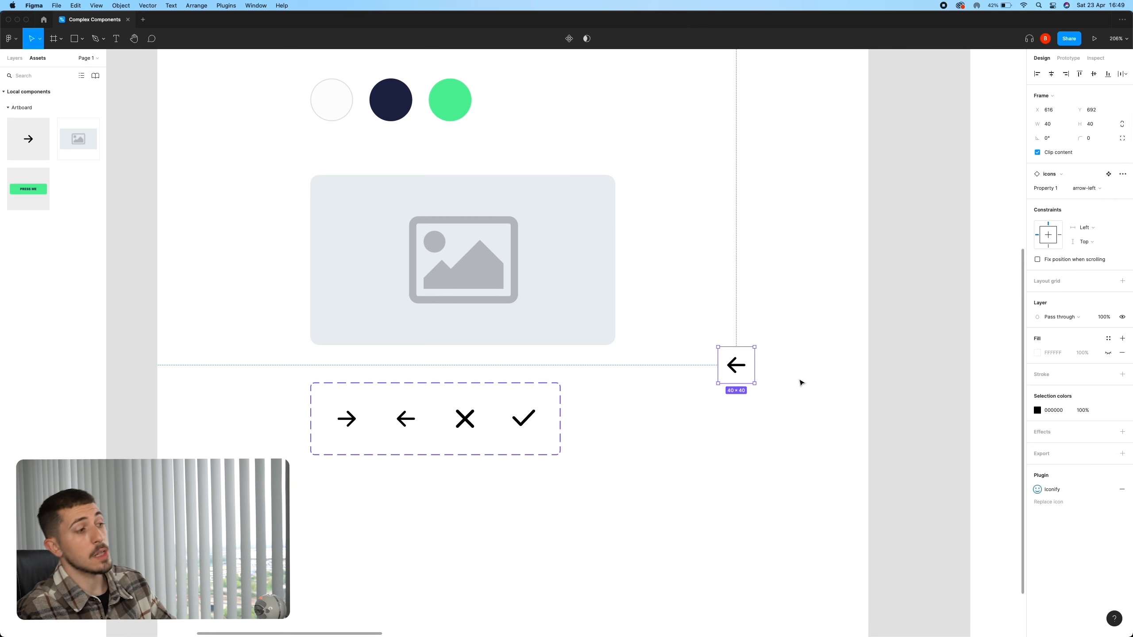
pyautogui.press('BackSpace')
# Add a new variant property named Icons to the Button component set on the MOLECULES artboard.
pyautogui.moveTo(781, 324); pyautogui.dragTo(605, 371)
pyautogui.scroll(-6, 637, 374)
pyautogui.scroll(3, 638, 375)
pyautogui.moveTo(720, 384); pyautogui.dragTo(567, 419)
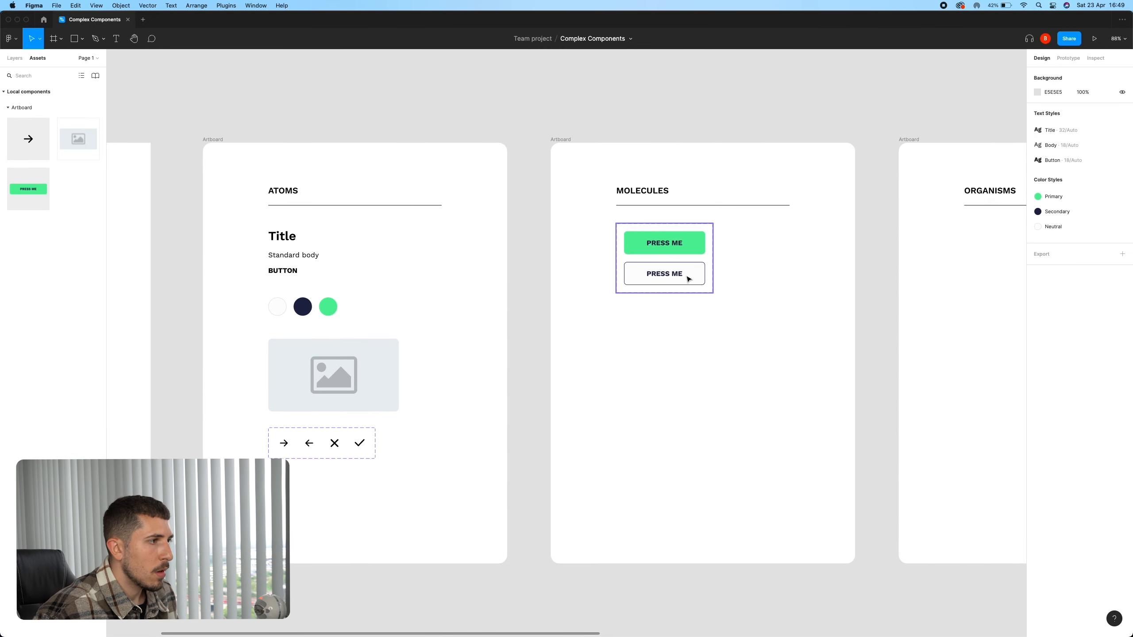
pyautogui.click(711, 266)
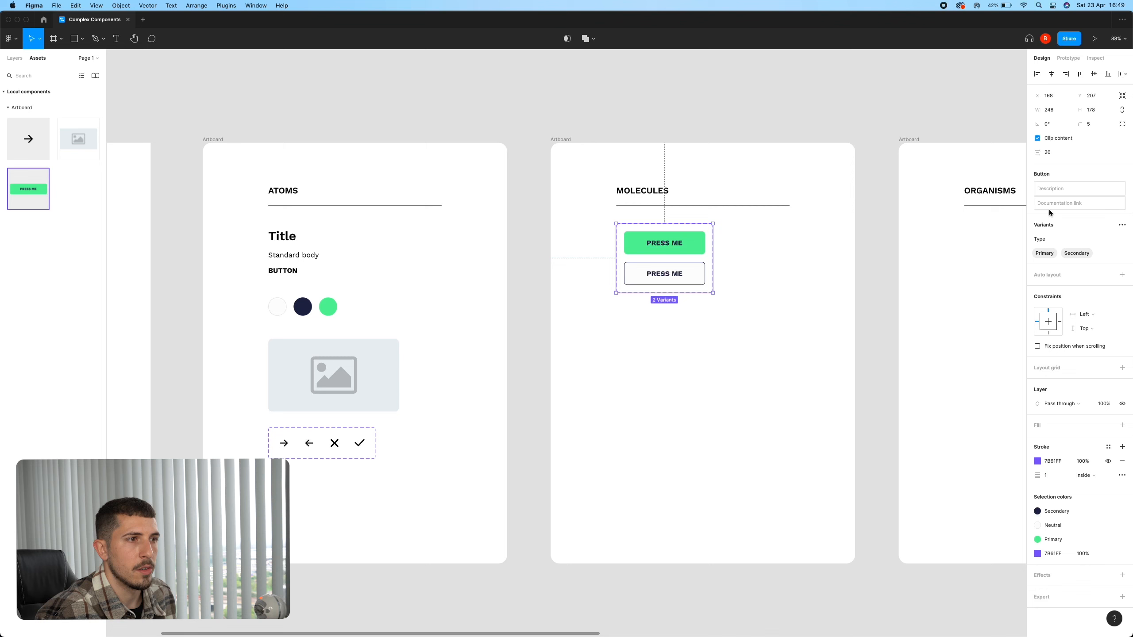
pyautogui.click(1122, 225)
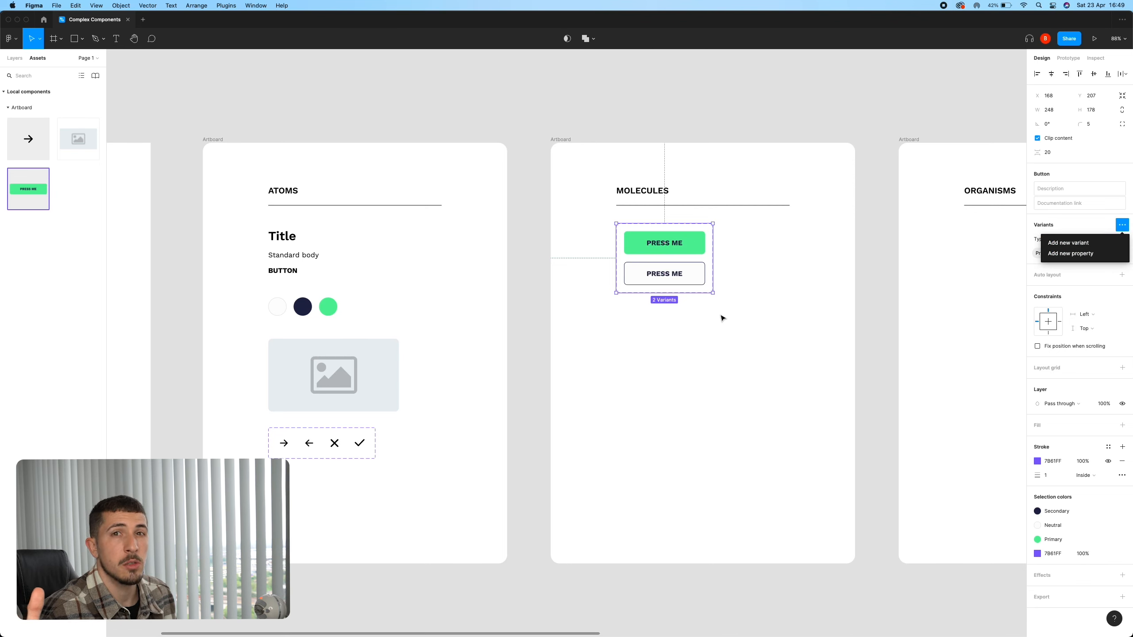
pyautogui.click(1093, 253)
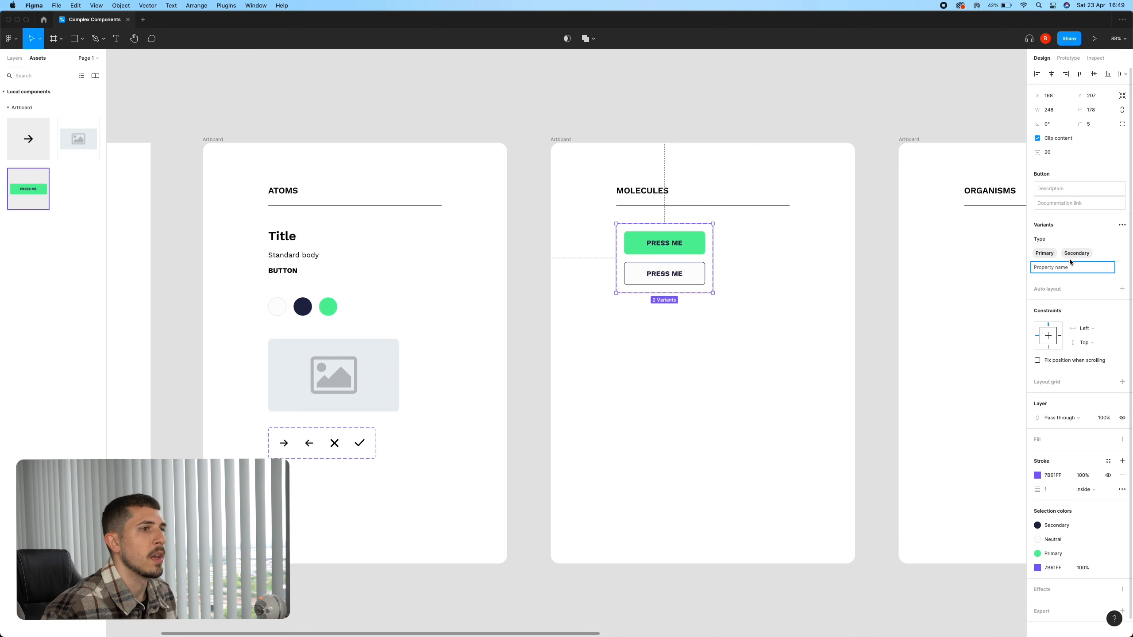
pyautogui.write('Icons')
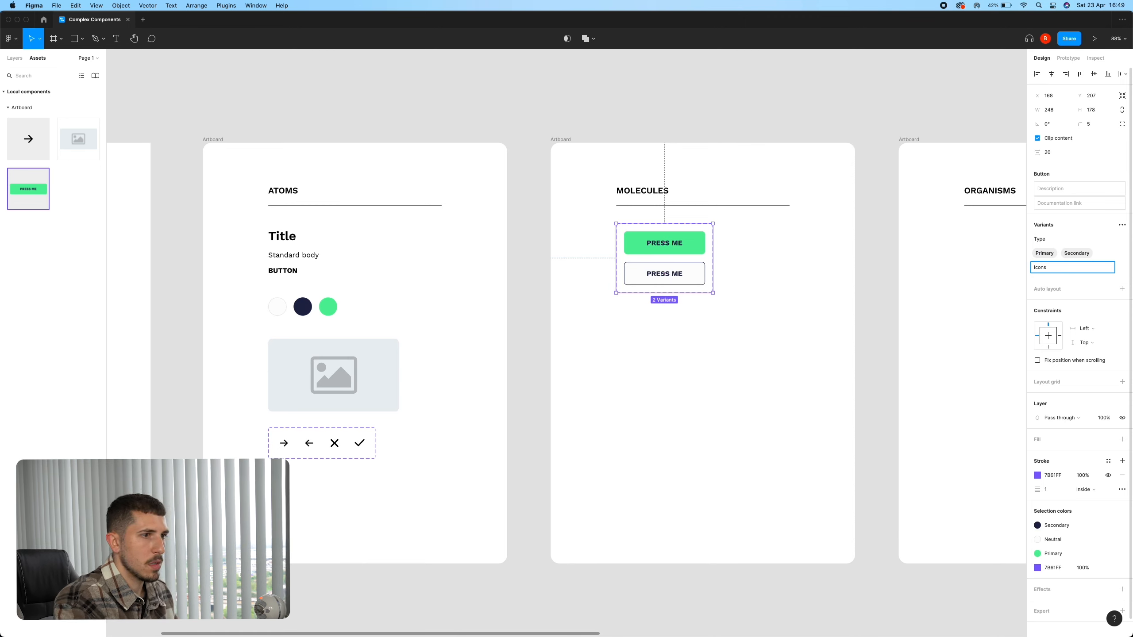
pyautogui.press('Return')
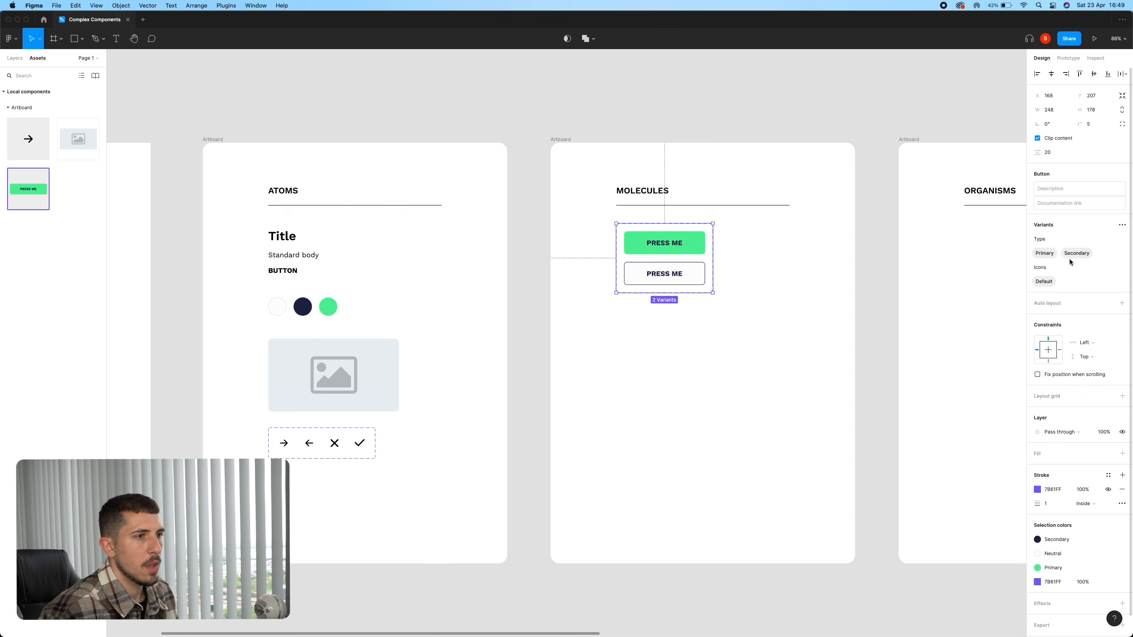
# Rename the default value of the Button set's Icons property to True.
pyautogui.doubleClick(1043, 281)
pyautogui.write('True')
pyautogui.press('Return')
pyautogui.click(790, 299)
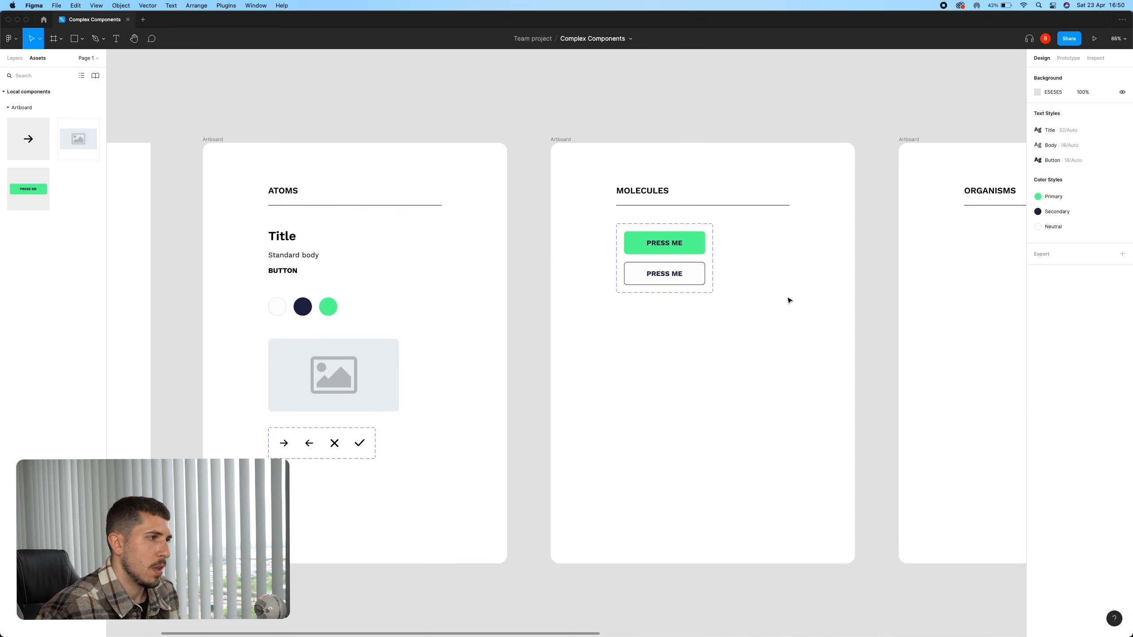
# Apply auto layout to the Button component set.
pyautogui.moveTo(714, 246); pyautogui.dragTo(712, 246)
pyautogui.click(752, 251)
pyautogui.click(692, 291)
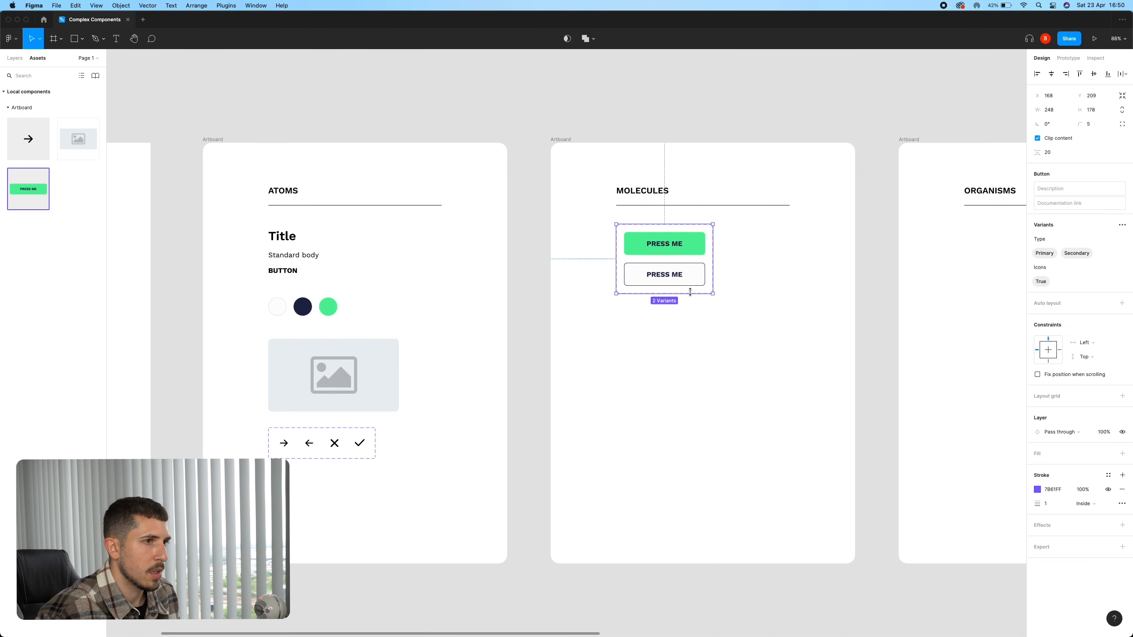
pyautogui.click(1122, 304)
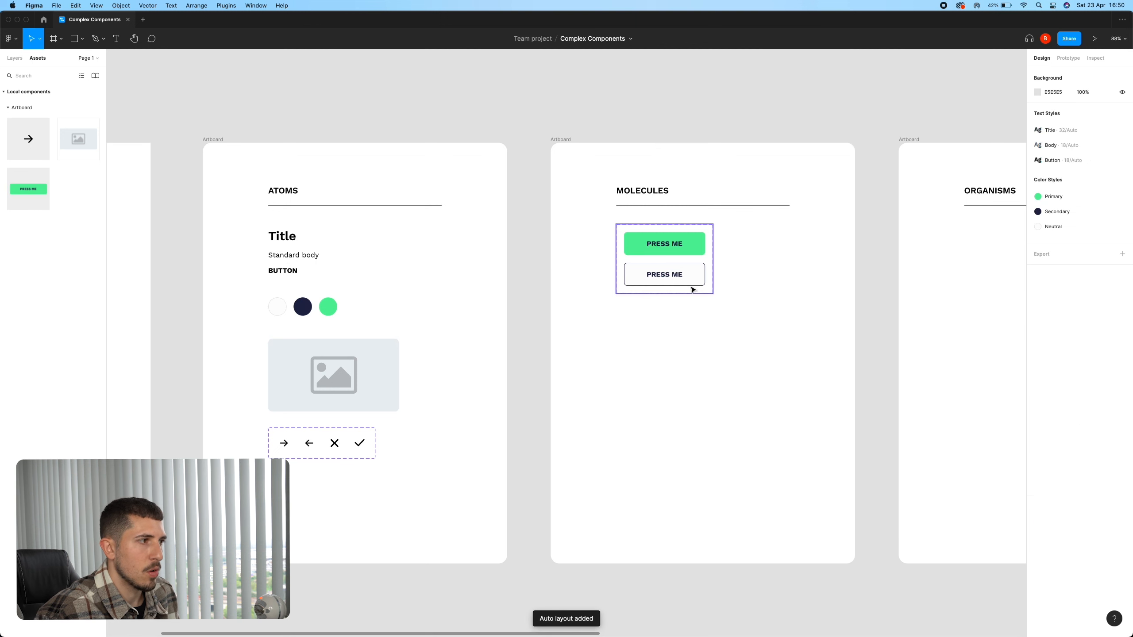
# Duplicate the green primary button variant inside the Button component set.
pyautogui.click(697, 252)
pyautogui.press('super+c')
pyautogui.press('super+v')
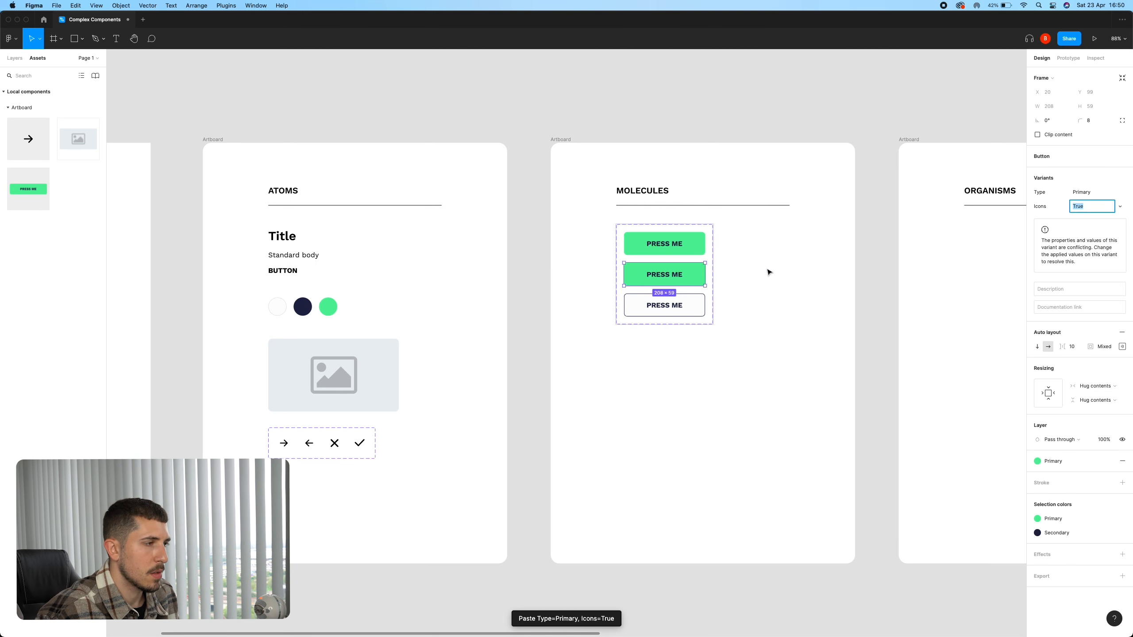
pyautogui.click(767, 271)
pyautogui.click(669, 279)
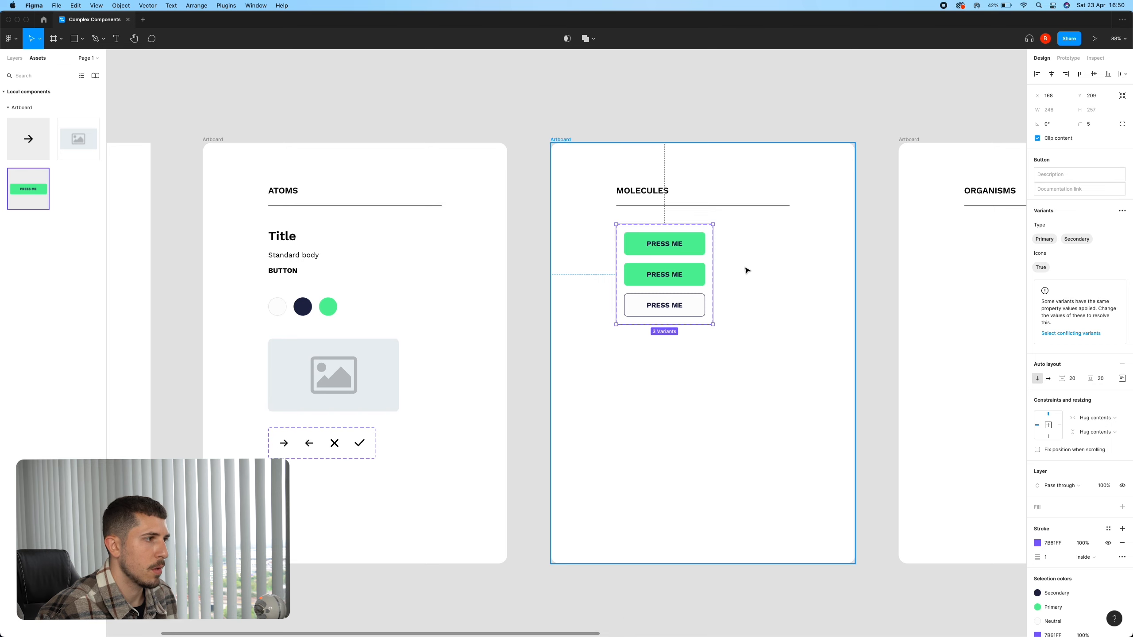
# Set the Icons property of the first primary button variant to False.
pyautogui.scroll(3, 736, 265)
pyautogui.click(684, 280)
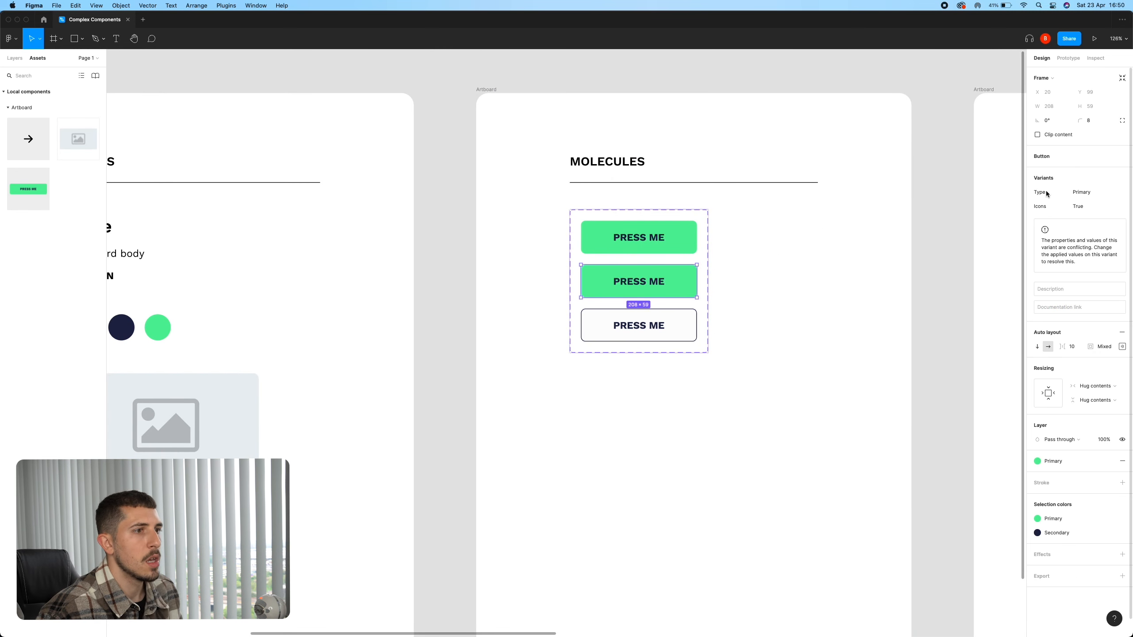
pyautogui.click(638, 237)
pyautogui.click(1091, 206)
pyautogui.write('False')
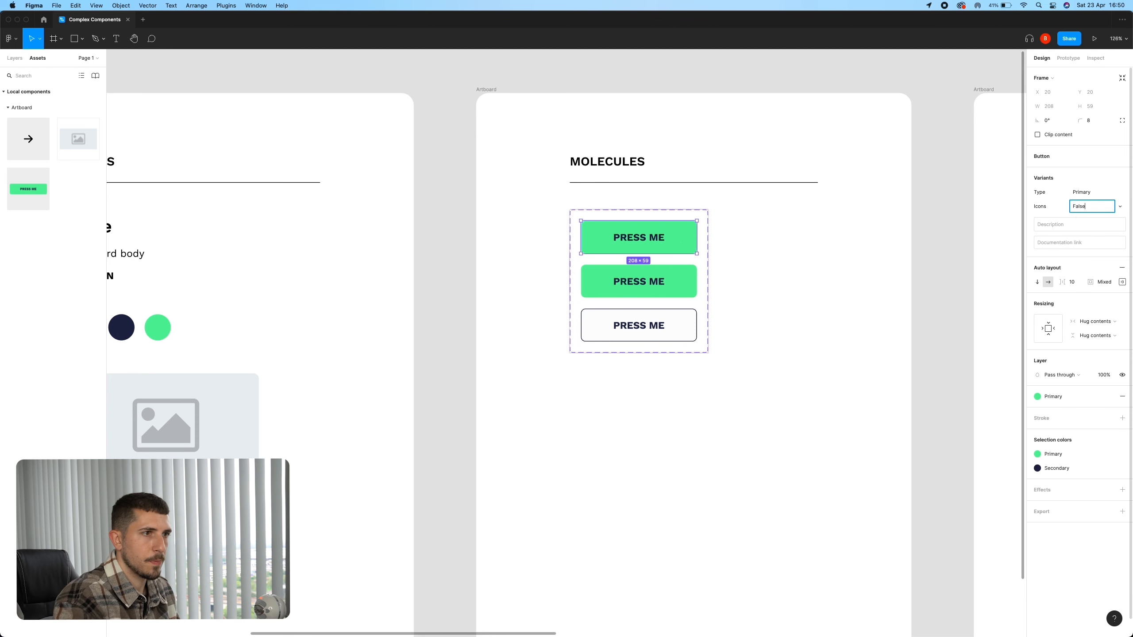
pyautogui.press('Return')
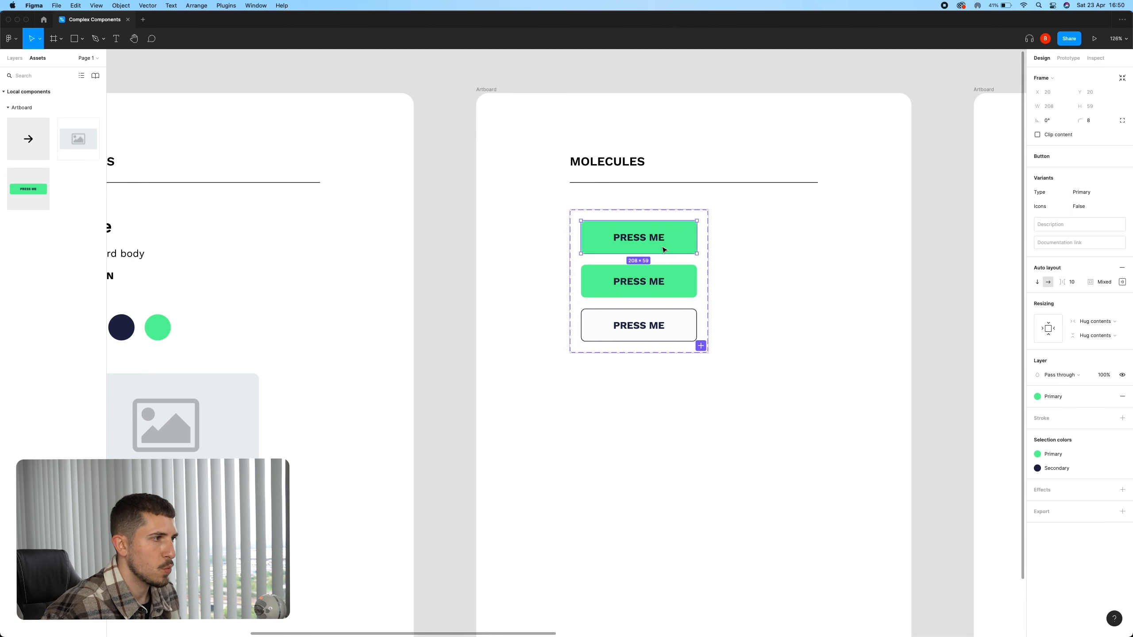
# Place an arrow-right instance of the icons component after the text in the second primary button.
pyautogui.scroll(5, 663, 246)
pyautogui.click(714, 326)
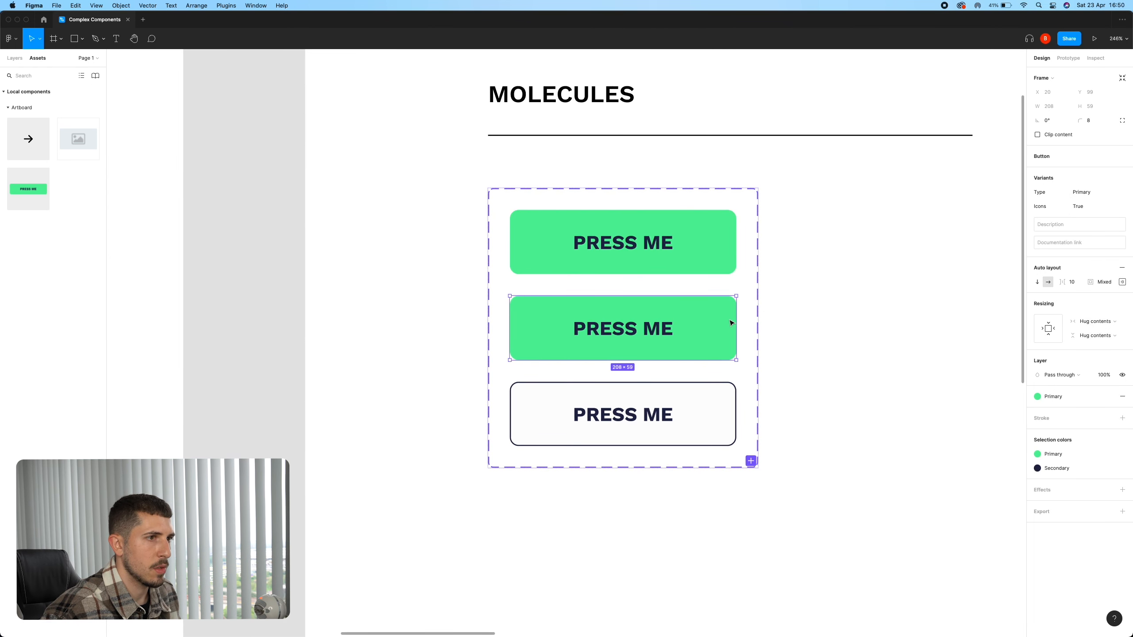
pyautogui.scroll(-4, 645, 128)
pyautogui.moveTo(28, 139); pyautogui.dragTo(685, 268)
# Set the top and bottom padding of the primary button with the arrow icon to 9.
pyautogui.click(576, 268)
pyautogui.click(1122, 281)
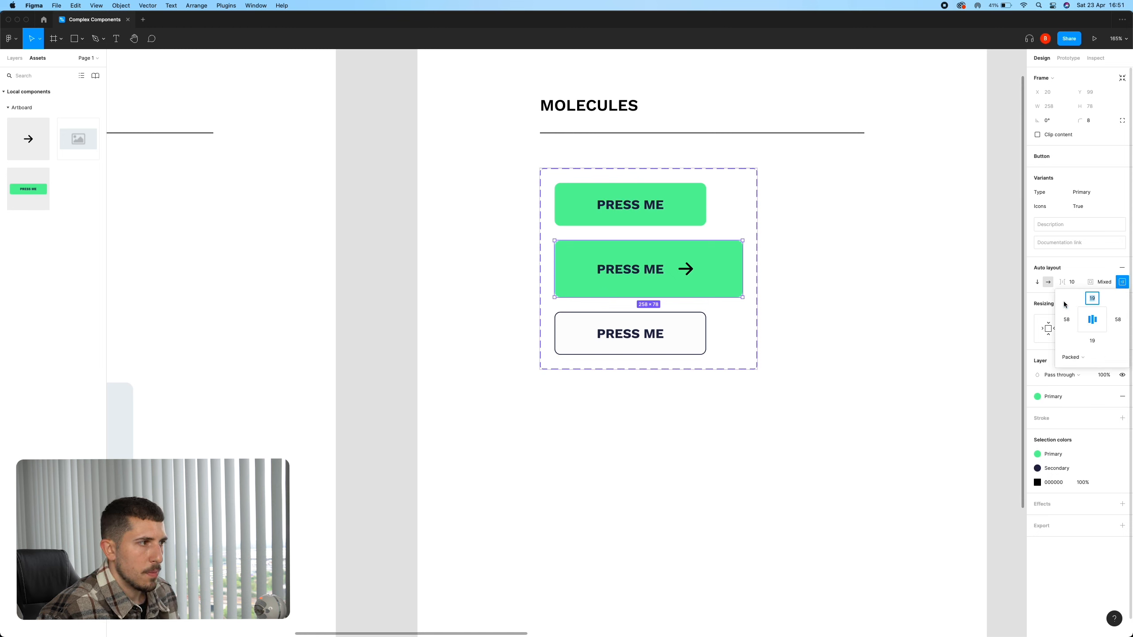
pyautogui.doubleClick(693, 271)
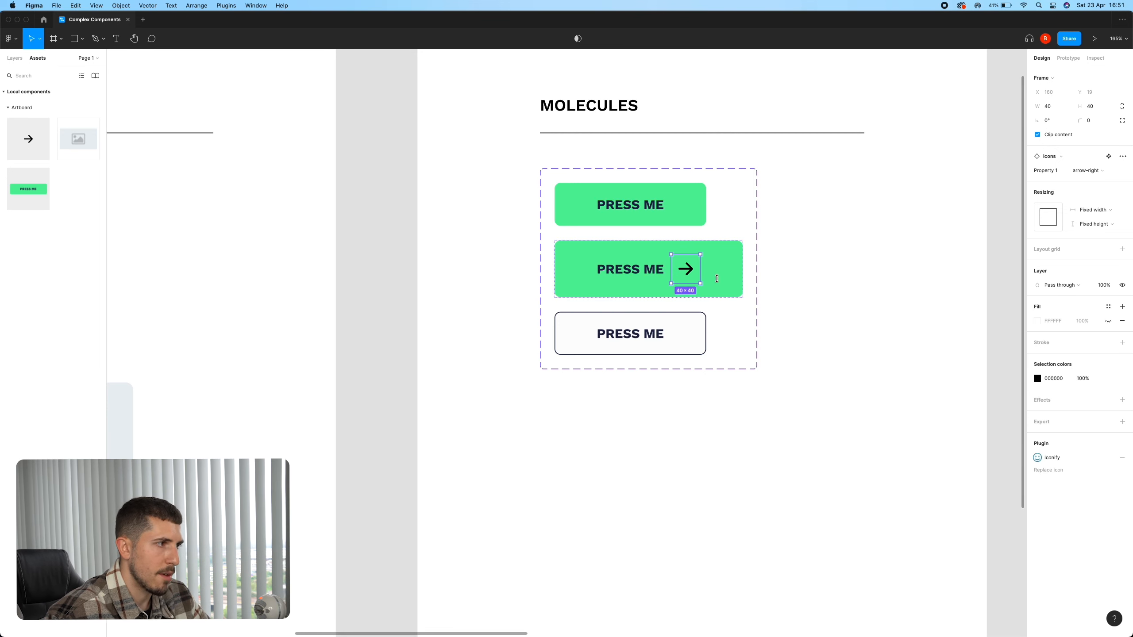
pyautogui.click(639, 267)
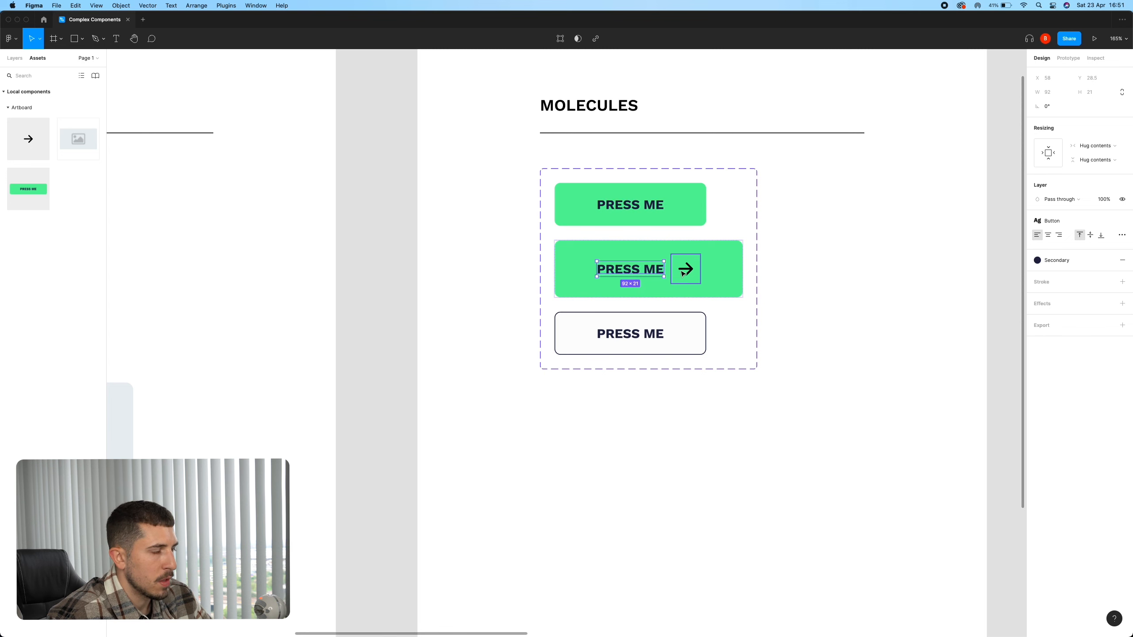
pyautogui.press('Escape')
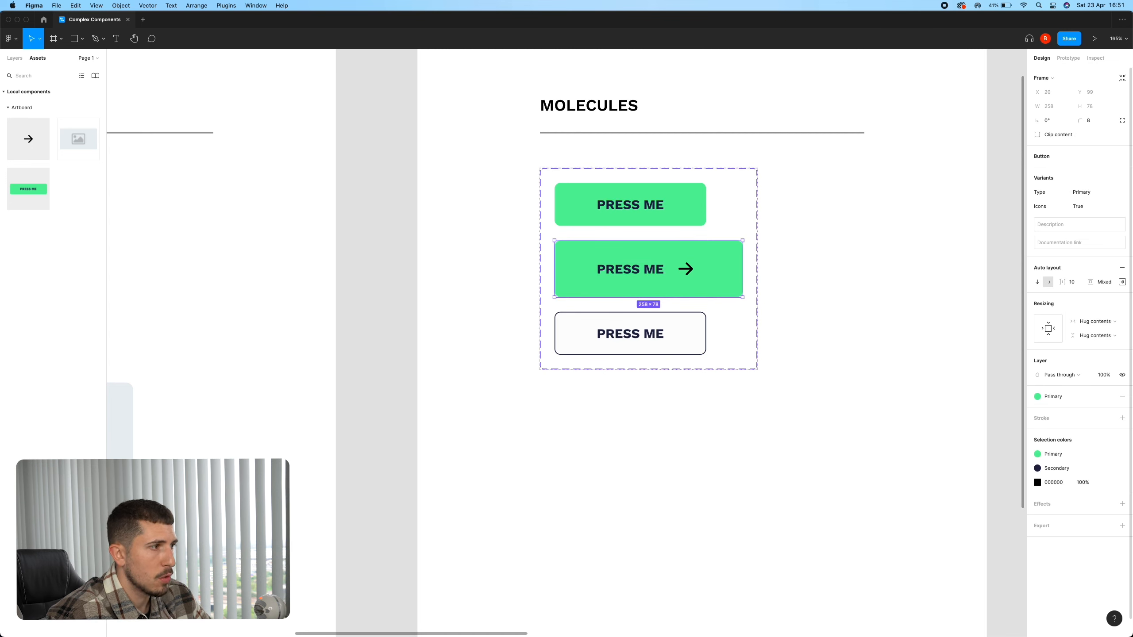
pyautogui.click(691, 277)
pyautogui.click(801, 263)
pyautogui.doubleClick(701, 270)
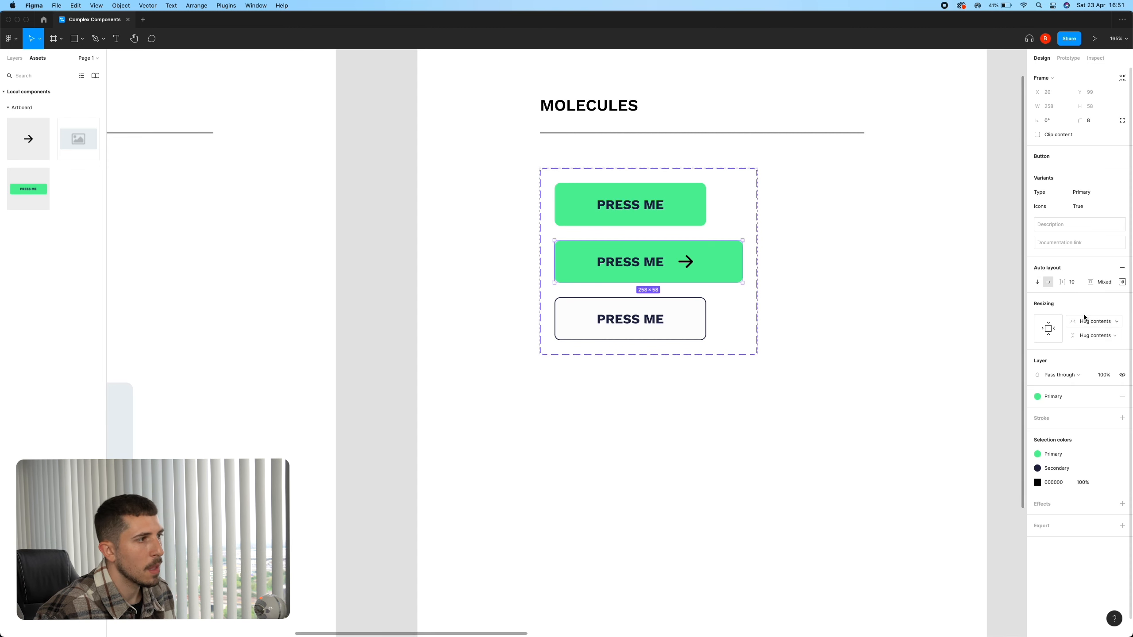
# Set the left and right padding of the primary button with the arrow icon to 32.
pyautogui.click(1123, 281)
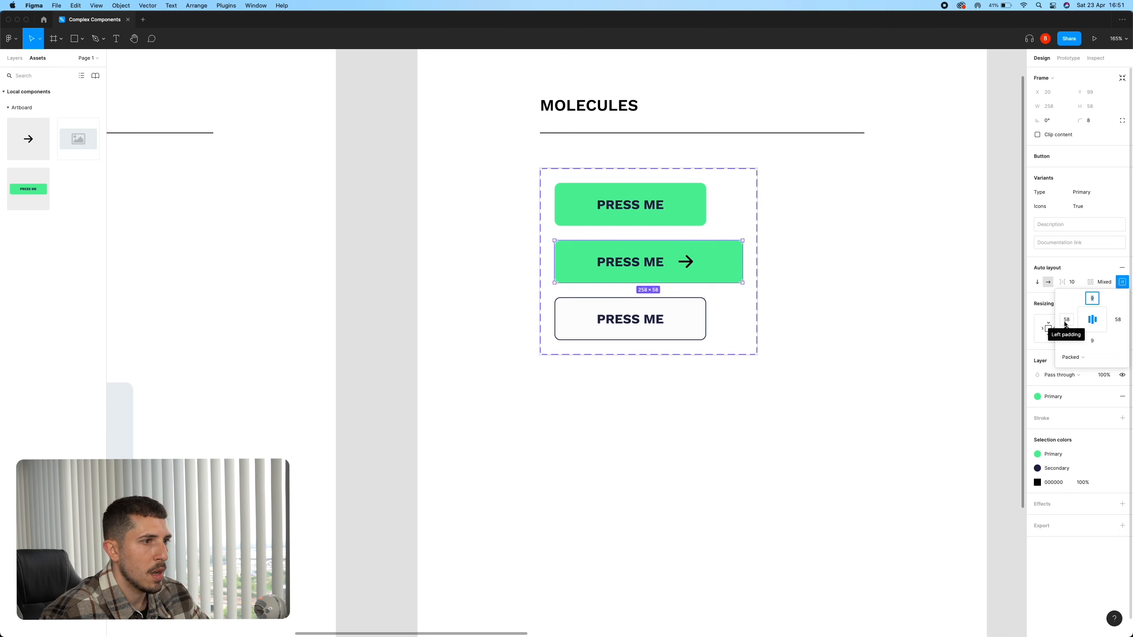
pyautogui.click(1066, 320)
pyautogui.write('2')
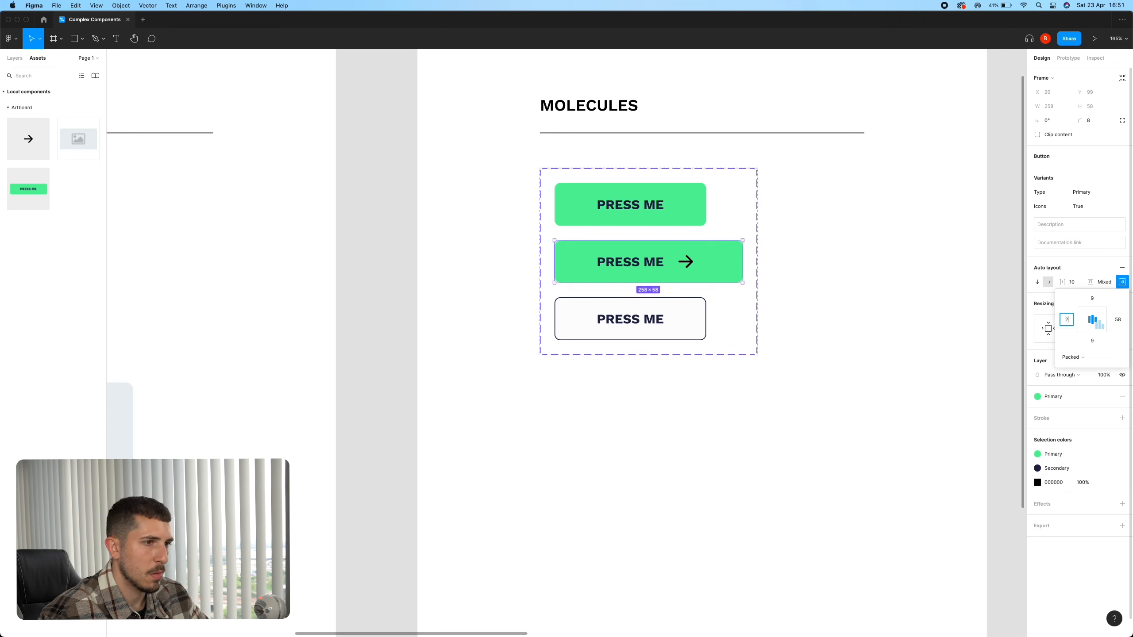
pyautogui.press('BackSpace')
pyautogui.write('32')
pyautogui.click(1118, 320)
pyautogui.write('32')
pyautogui.scroll(2, 691, 273)
pyautogui.click(690, 273)
pyautogui.click(794, 341)
# Try the check variant for the icon in the second primary button, and undo the swap.
pyautogui.scroll(-3, 794, 341)
pyautogui.scroll(-3, 793, 344)
pyautogui.scroll(6, 792, 349)
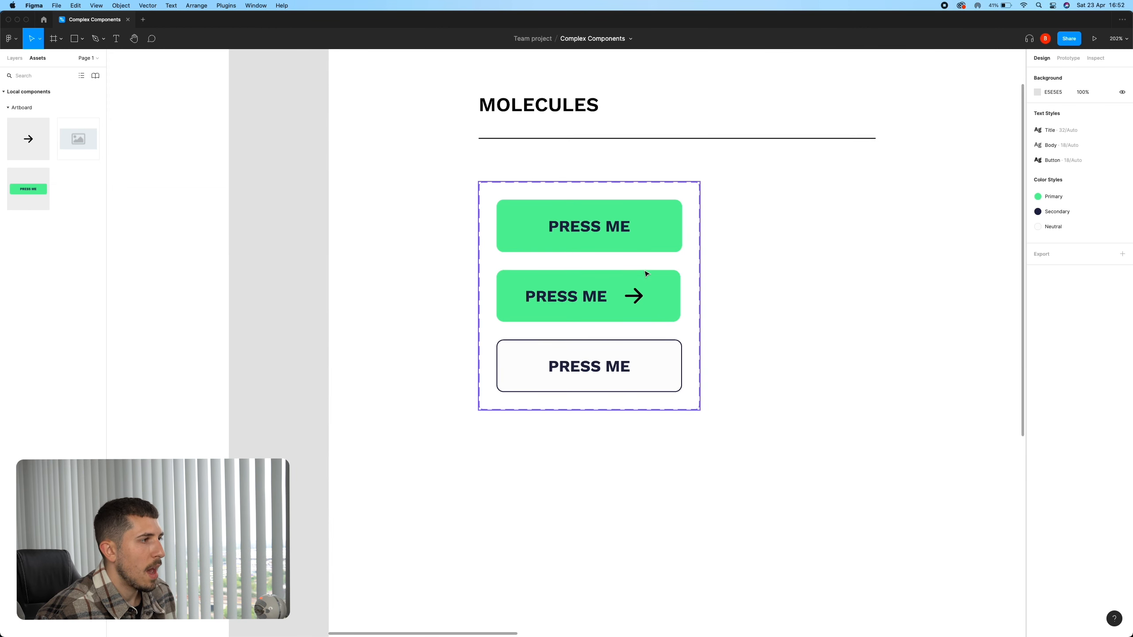
pyautogui.click(637, 230)
pyautogui.scroll(-2, 638, 231)
pyautogui.keyDown('super'); pyautogui.click(634, 276); pyautogui.keyUp('super')
pyautogui.click(1084, 170)
pyautogui.click(1088, 182)
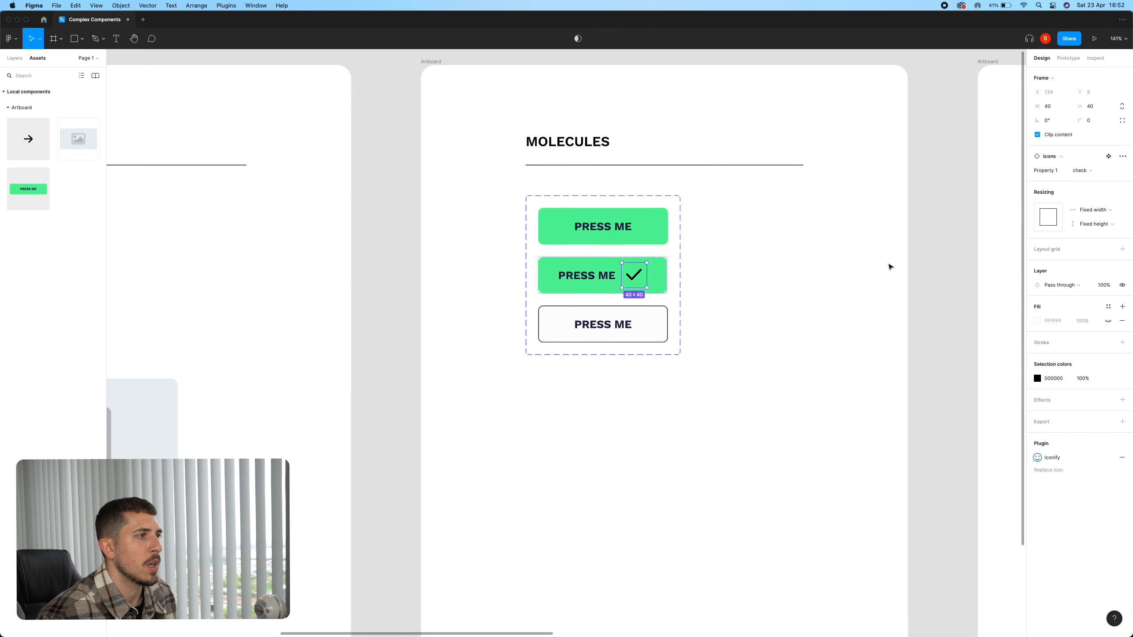
pyautogui.press('super+z')
pyautogui.press('super+shift+z')
pyautogui.press('super+z')
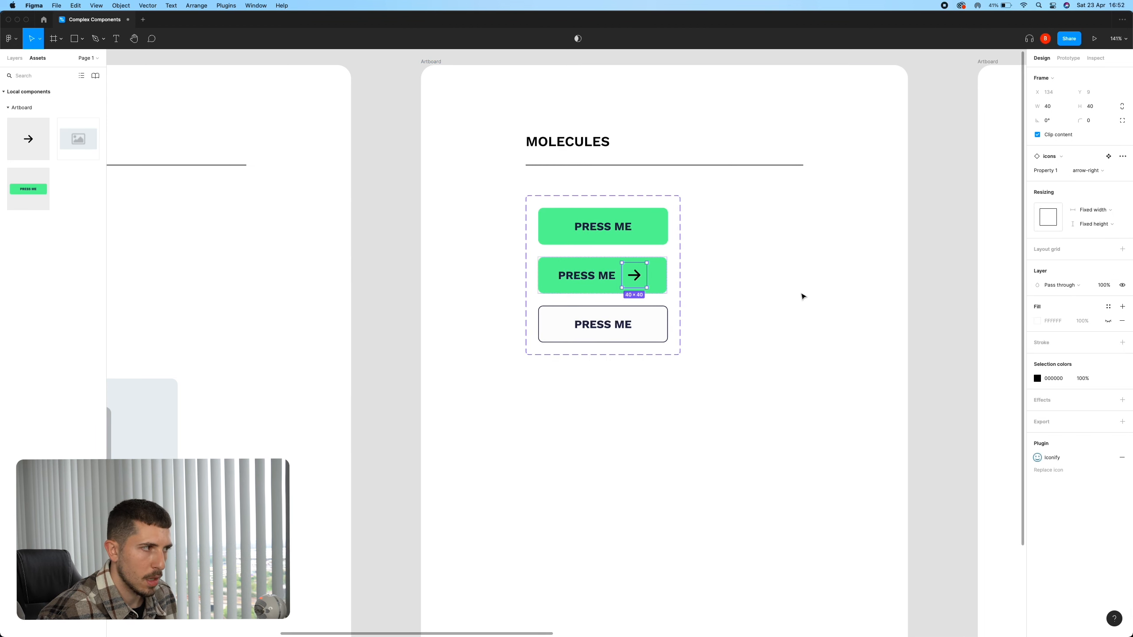
# Examine the Type and Icons values of the secondary button and of the primary button with the arrow.
pyautogui.click(803, 297)
pyautogui.scroll(-5, 803, 297)
pyautogui.scroll(-3, 687, 293)
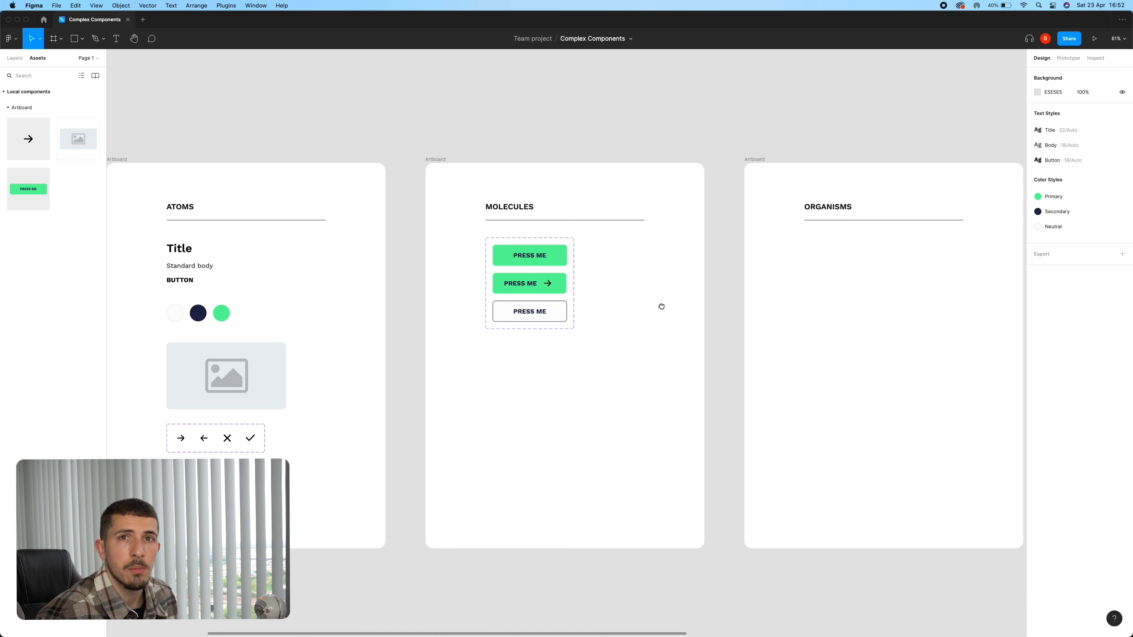
pyautogui.moveTo(660, 306); pyautogui.dragTo(673, 307)
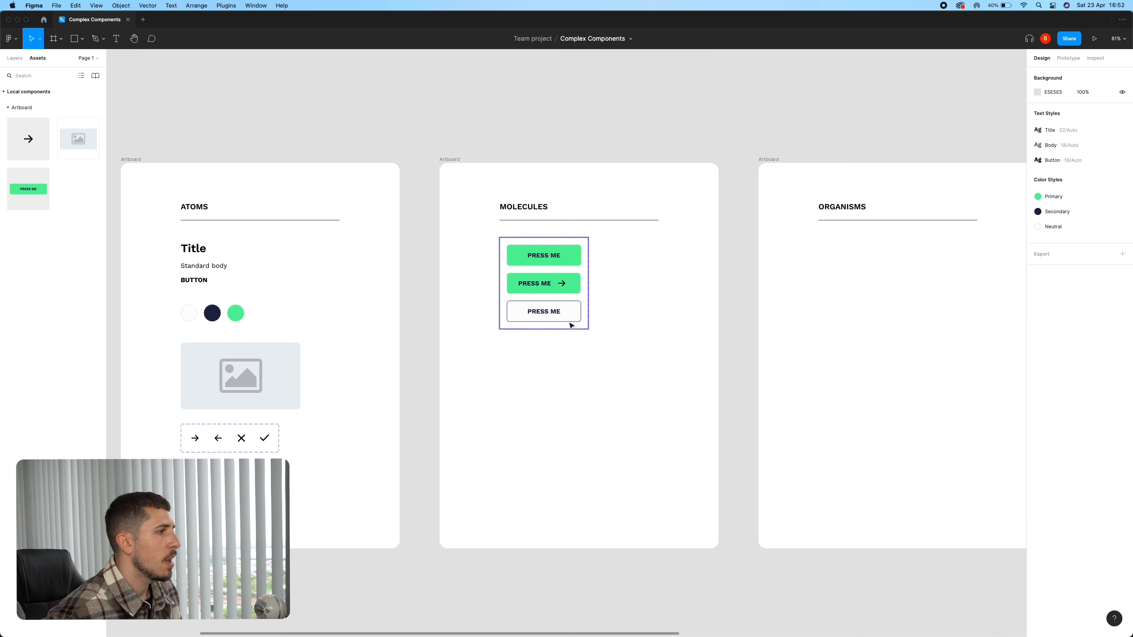
pyautogui.scroll(5, 549, 284)
pyautogui.scroll(5, 548, 285)
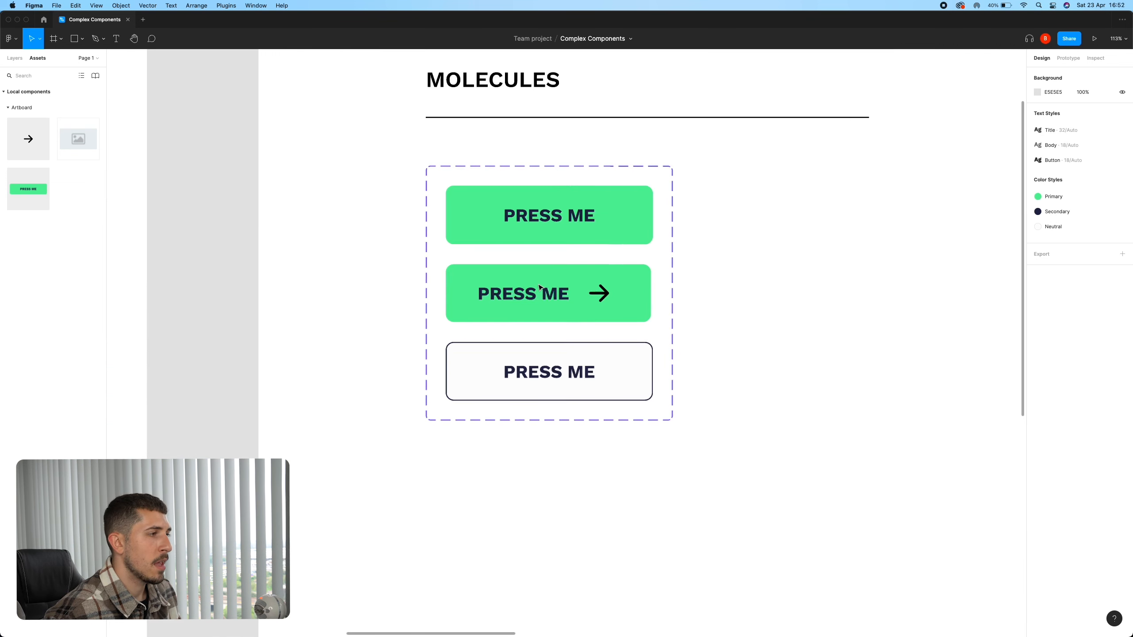
pyautogui.moveTo(843, 311); pyautogui.dragTo(545, 316)
pyautogui.hscroll(-8, 546, 316)
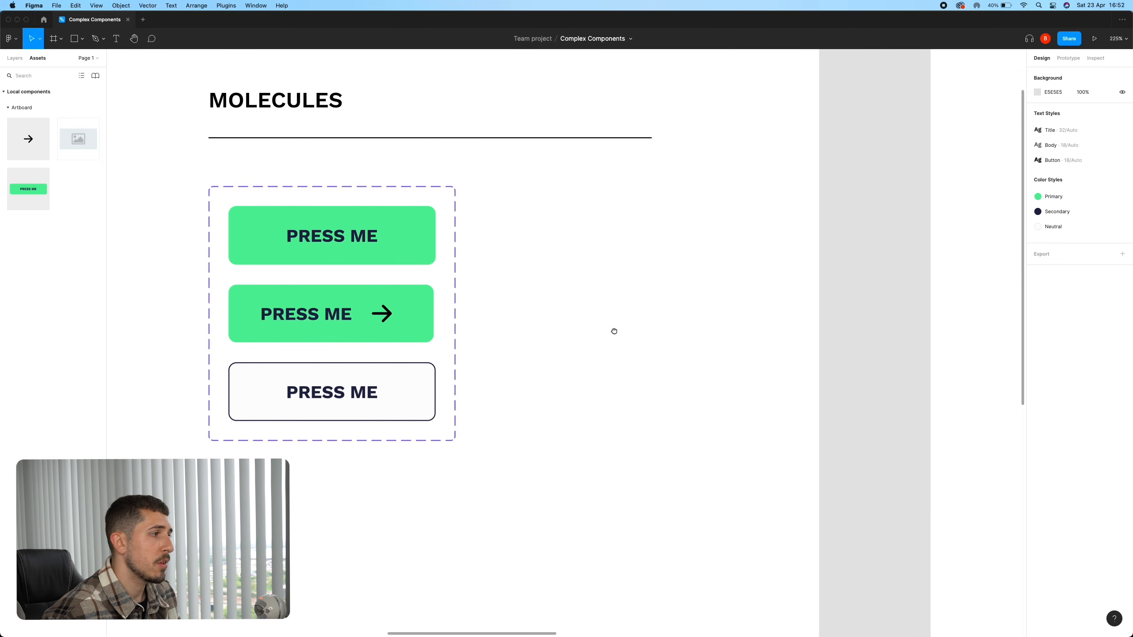
pyautogui.click(562, 382)
pyautogui.doubleClick(564, 392)
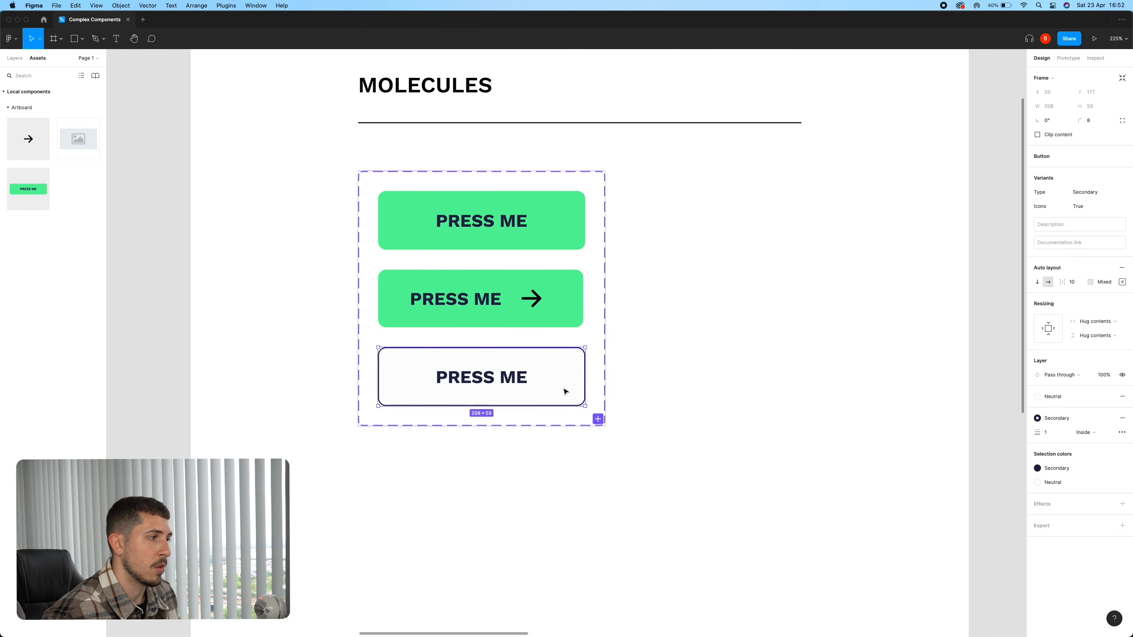
pyautogui.click(653, 385)
pyautogui.doubleClick(540, 313)
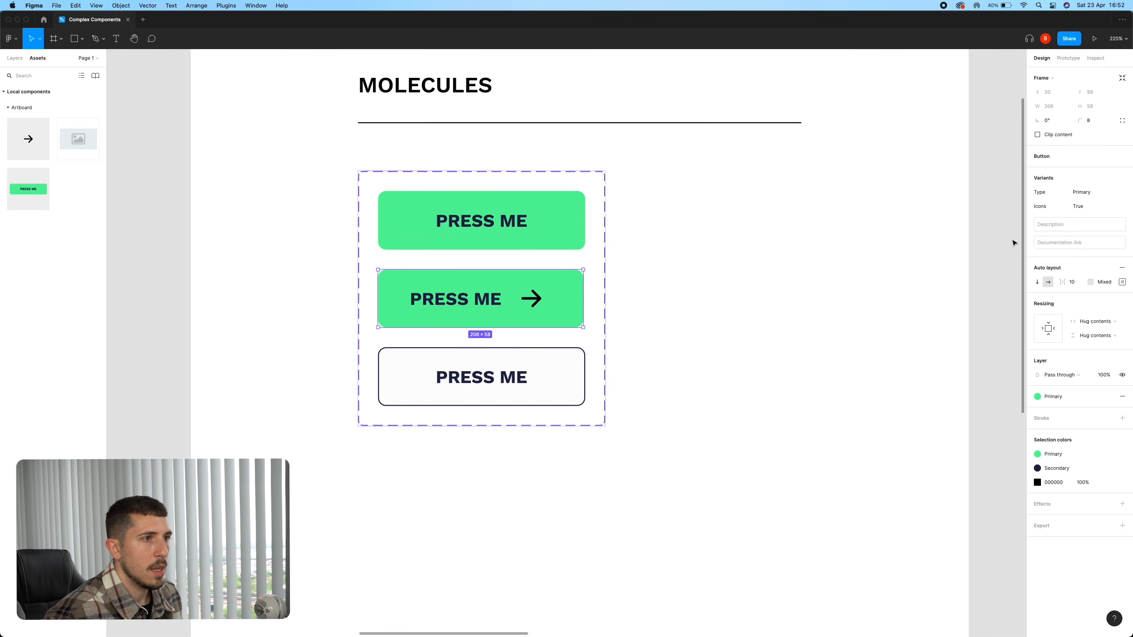
# Set the Icons property of the outlined secondary button variant to False.
pyautogui.click(558, 384)
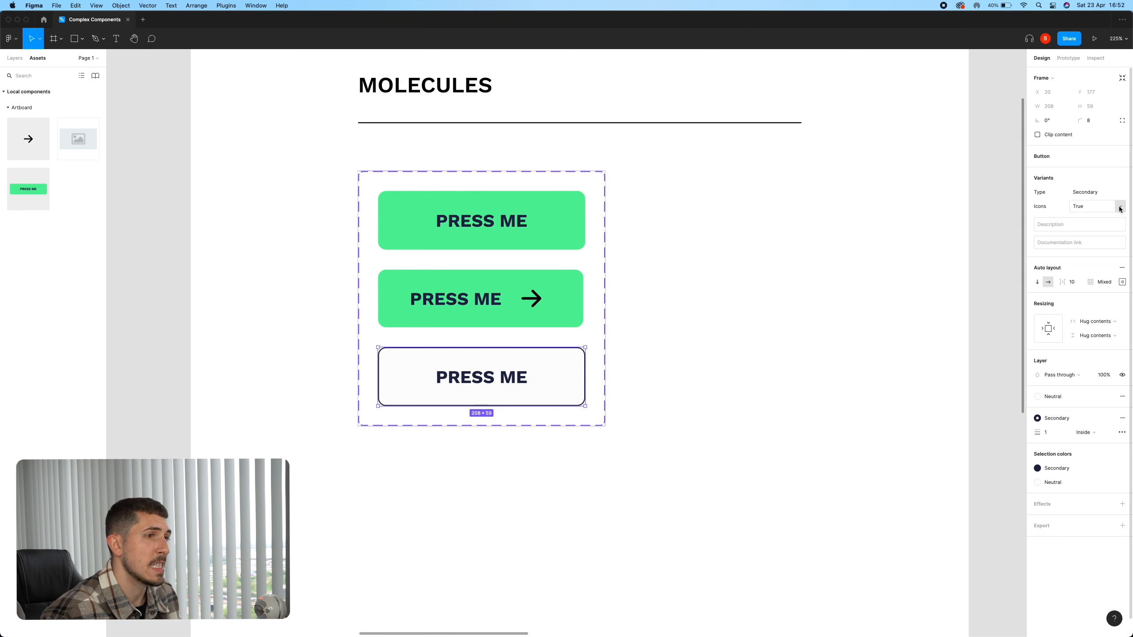
pyautogui.click(1120, 208)
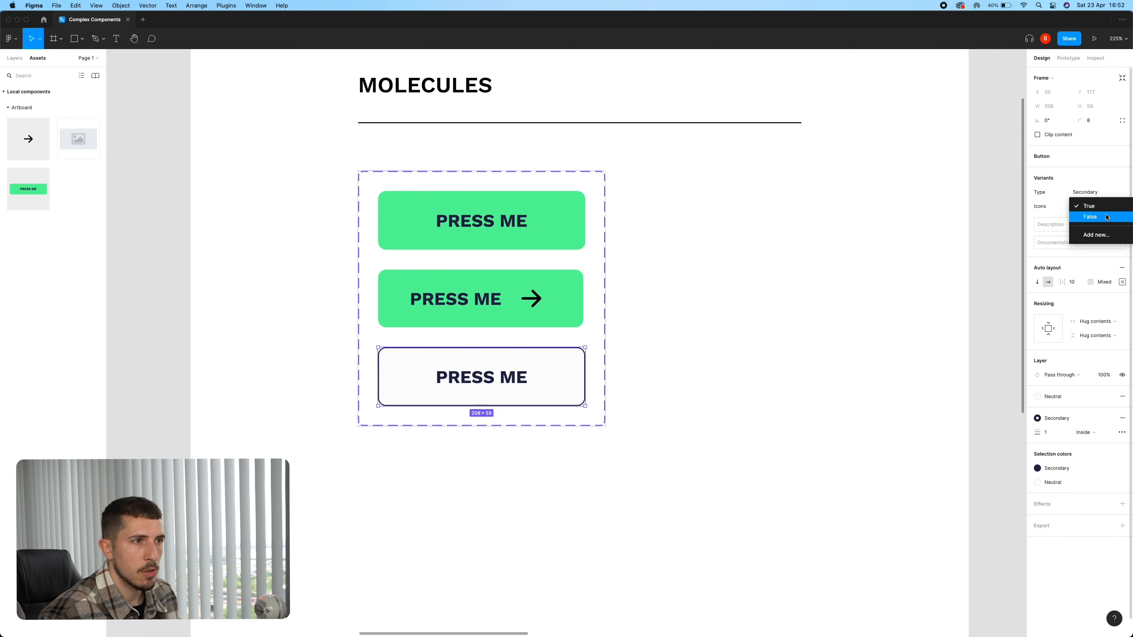
pyautogui.click(1107, 217)
pyautogui.click(643, 229)
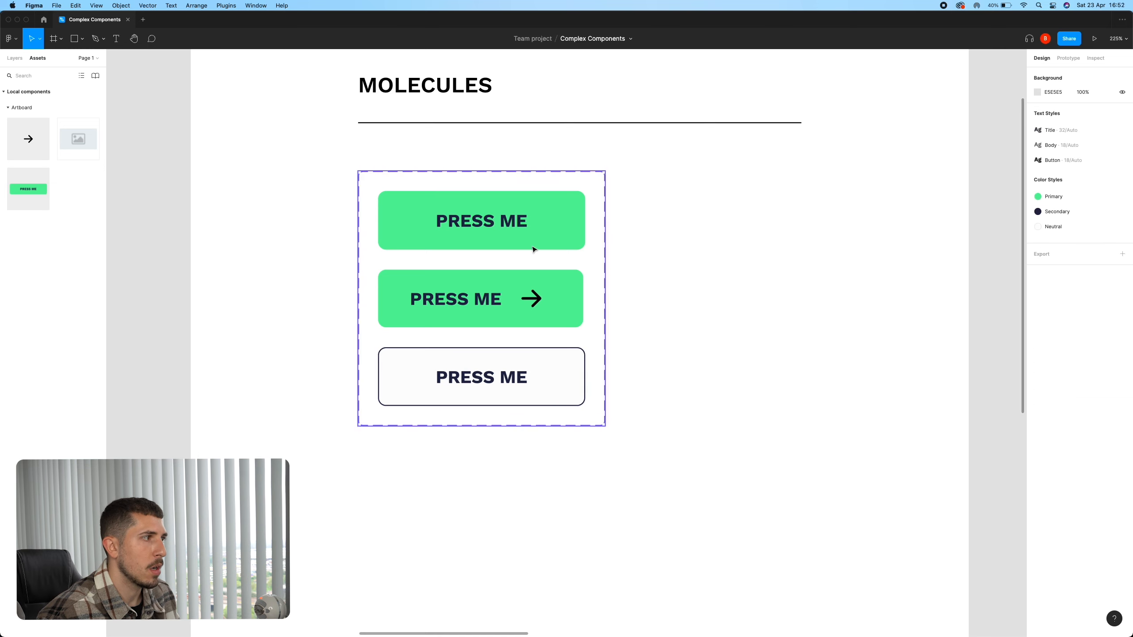
# Examine the variant properties of the whole Button set and of its primary variant with the arrow.
pyautogui.scroll(-5, 534, 249)
pyautogui.click(588, 244)
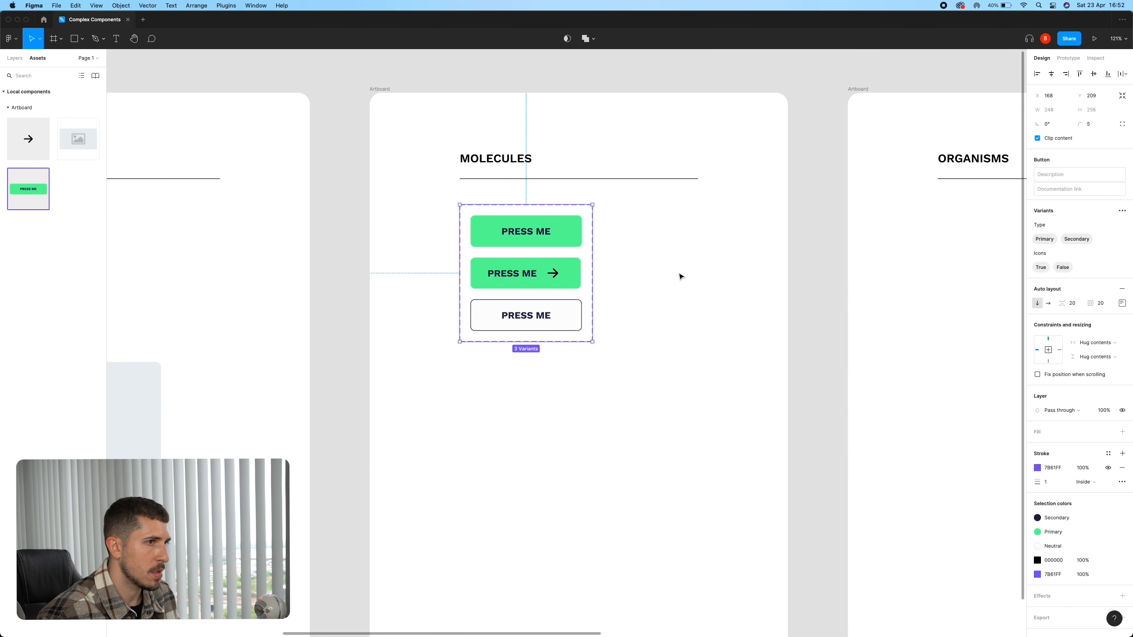
pyautogui.hscroll(-2, 680, 277)
pyautogui.scroll(1, 681, 277)
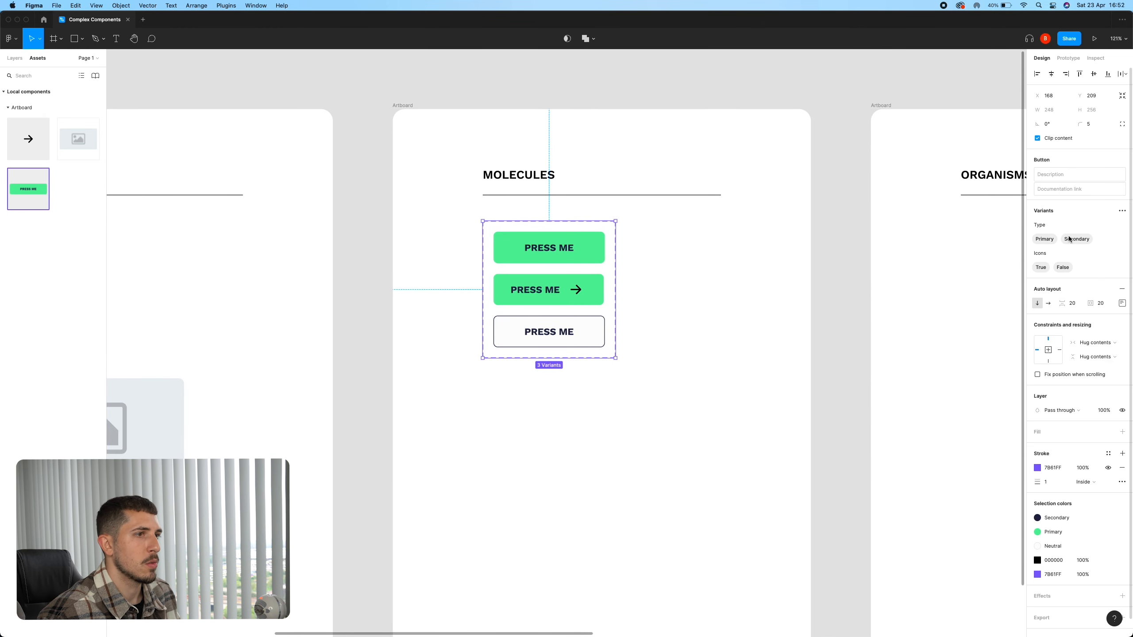
pyautogui.press('Escape')
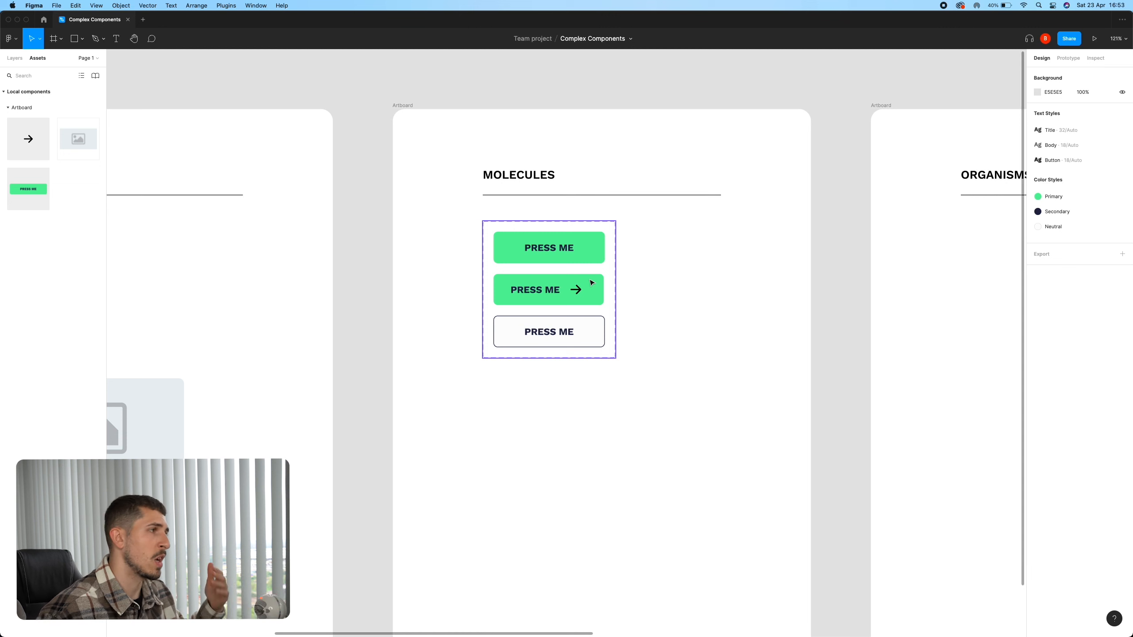
pyautogui.doubleClick(592, 282)
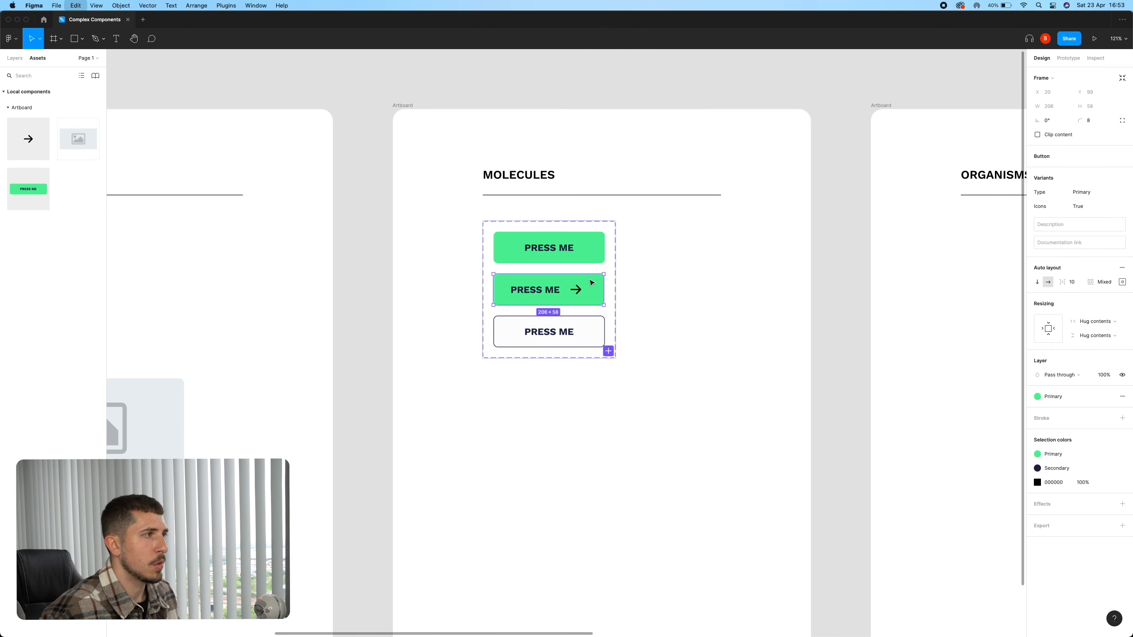
# Place a Button instance beside the variant set, and test its Icons toggle and the Secondary type.
pyautogui.click(741, 299)
pyautogui.moveTo(28, 189); pyautogui.dragTo(735, 300)
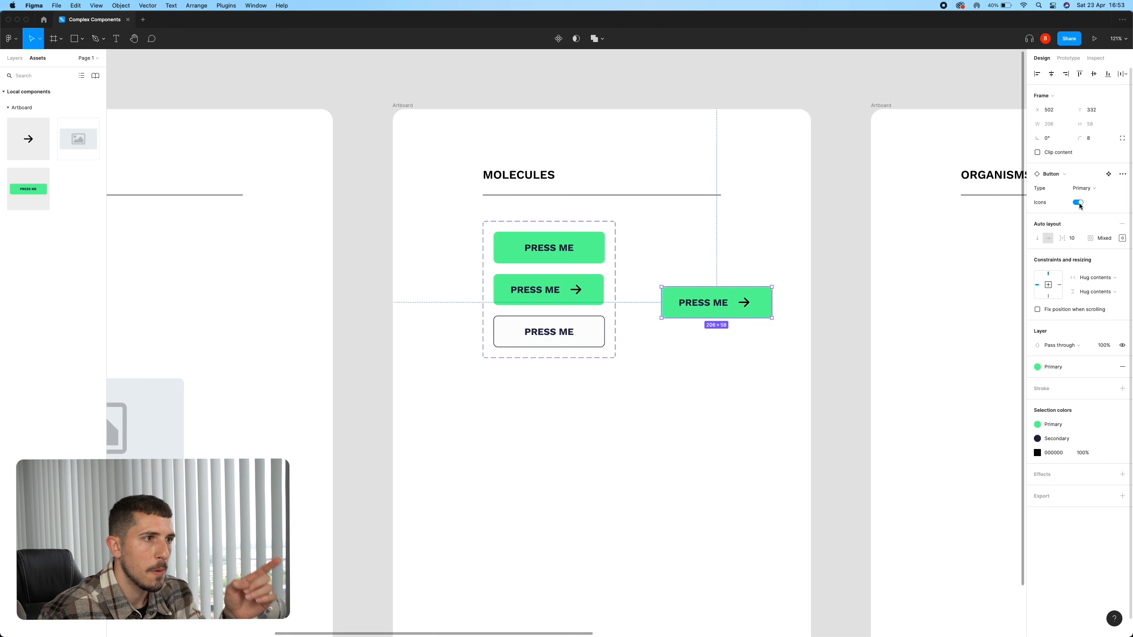
pyautogui.click(1080, 204)
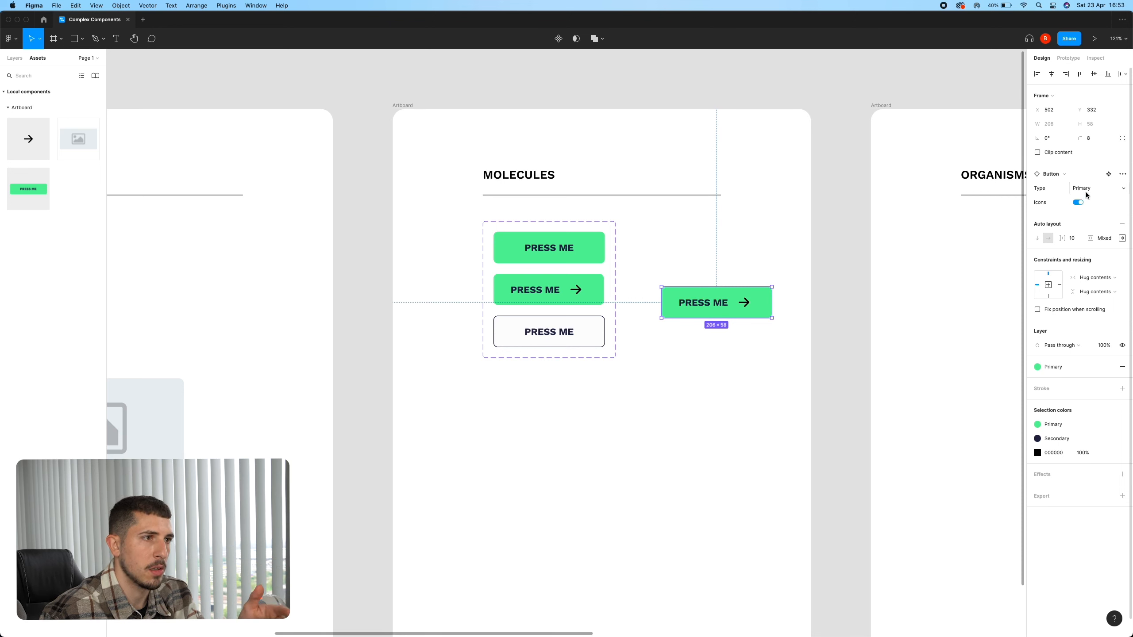
pyautogui.click(1089, 188)
pyautogui.click(1089, 199)
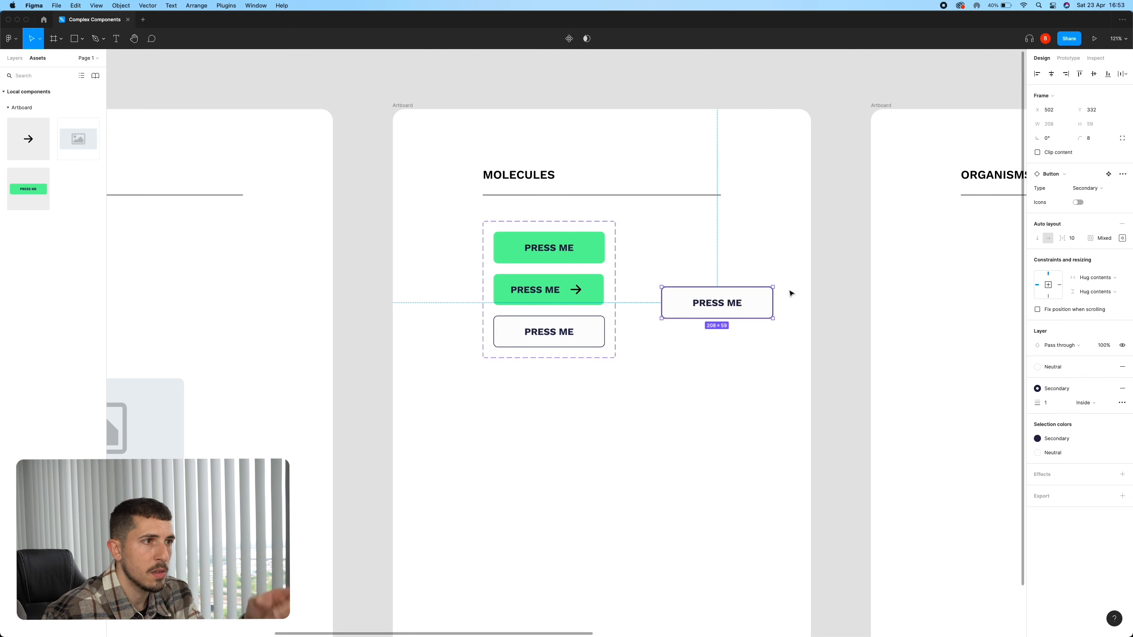
# Test the Icons toggle and the Primary type on the placed Button instance, and delete that instance.
pyautogui.click(1079, 203)
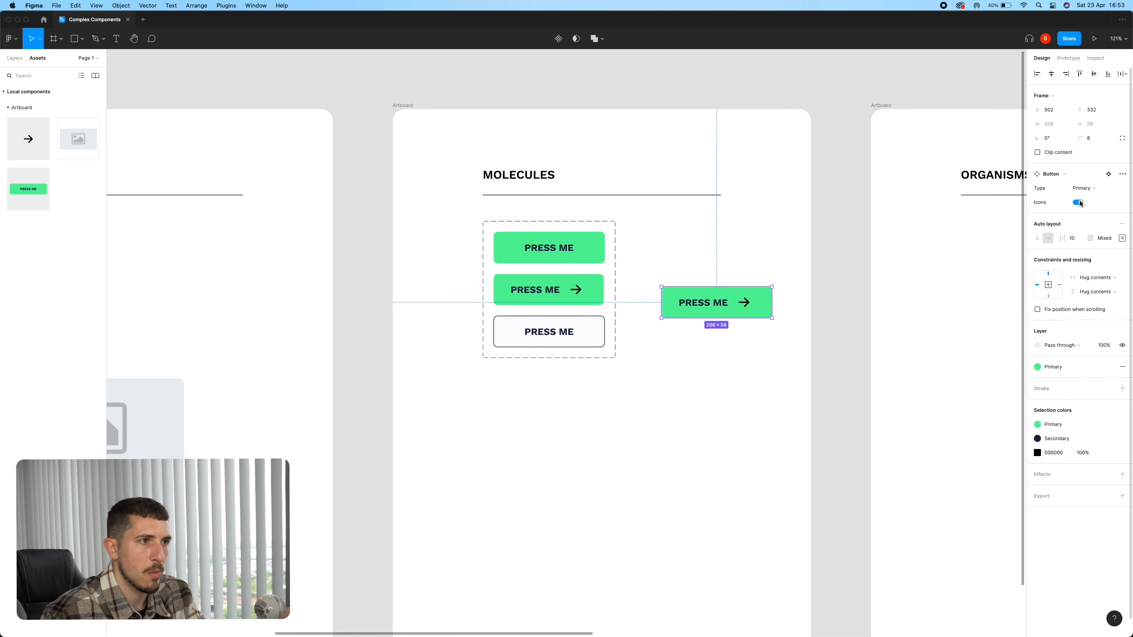
pyautogui.click(1085, 189)
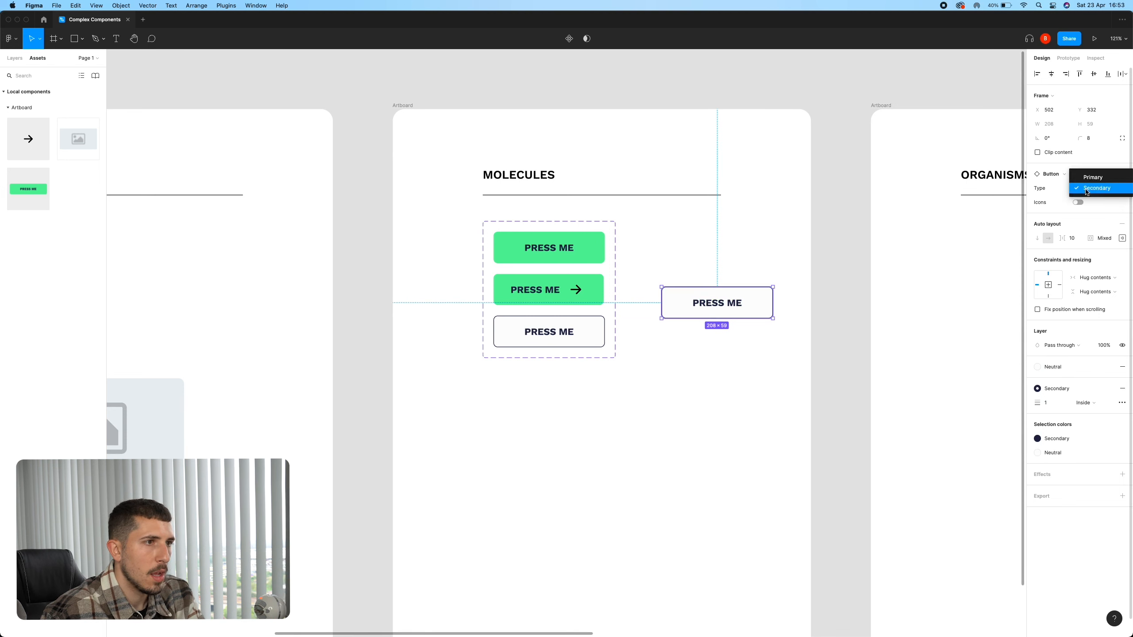
pyautogui.click(1085, 177)
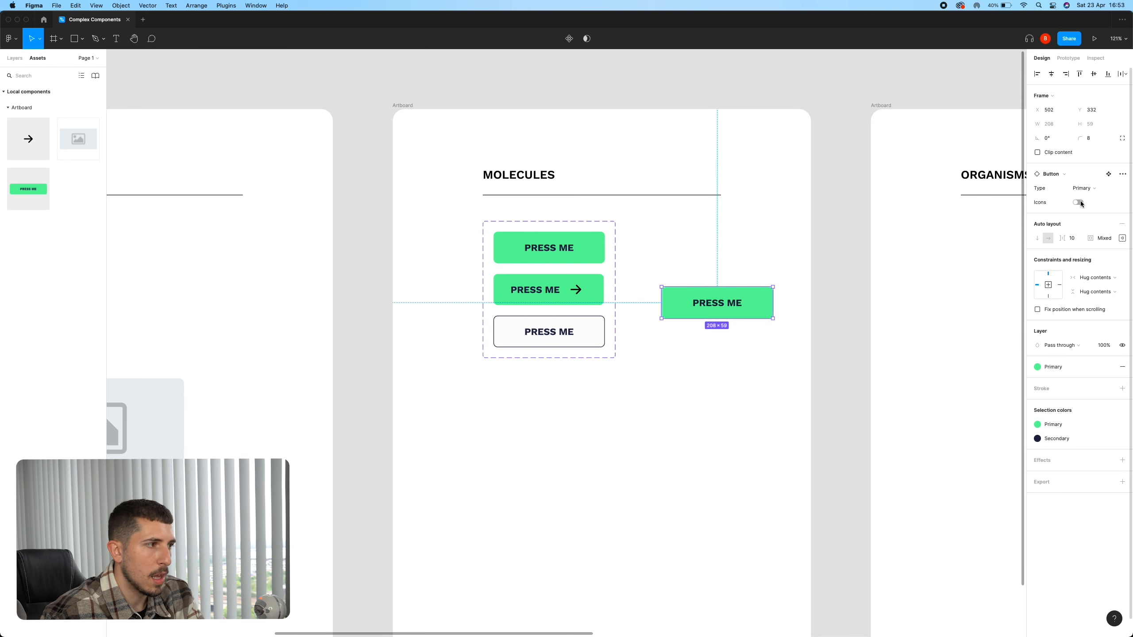
pyautogui.click(1078, 203)
pyautogui.doubleClick(748, 305)
pyautogui.press('BackSpace')
# Move the Button variant set further down the MOLECULES artboard to free space under the heading line.
pyautogui.moveTo(549, 225); pyautogui.dragTo(549, 313)
pyautogui.scroll(-3, 845, 295)
pyautogui.click(759, 349)
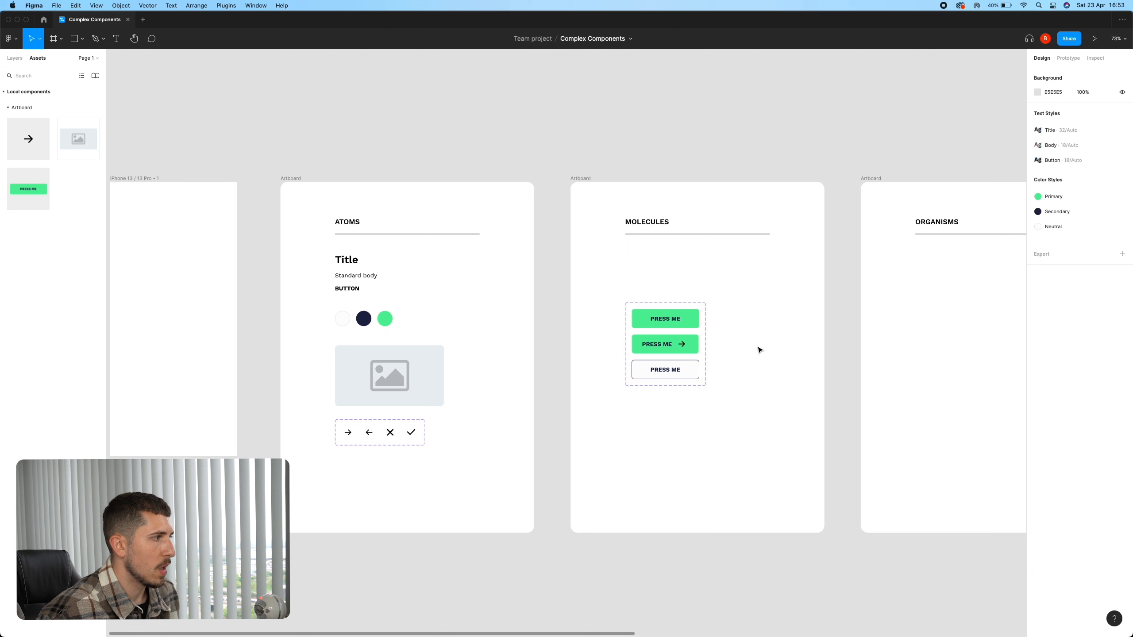
# Duplicate the Title and Standard body texts from the ATOMS artboard to the space above the Button set in MOLECULES.
pyautogui.click(369, 276)
pyautogui.keyDown('shift'); pyautogui.click(345, 260); pyautogui.keyUp('shift')
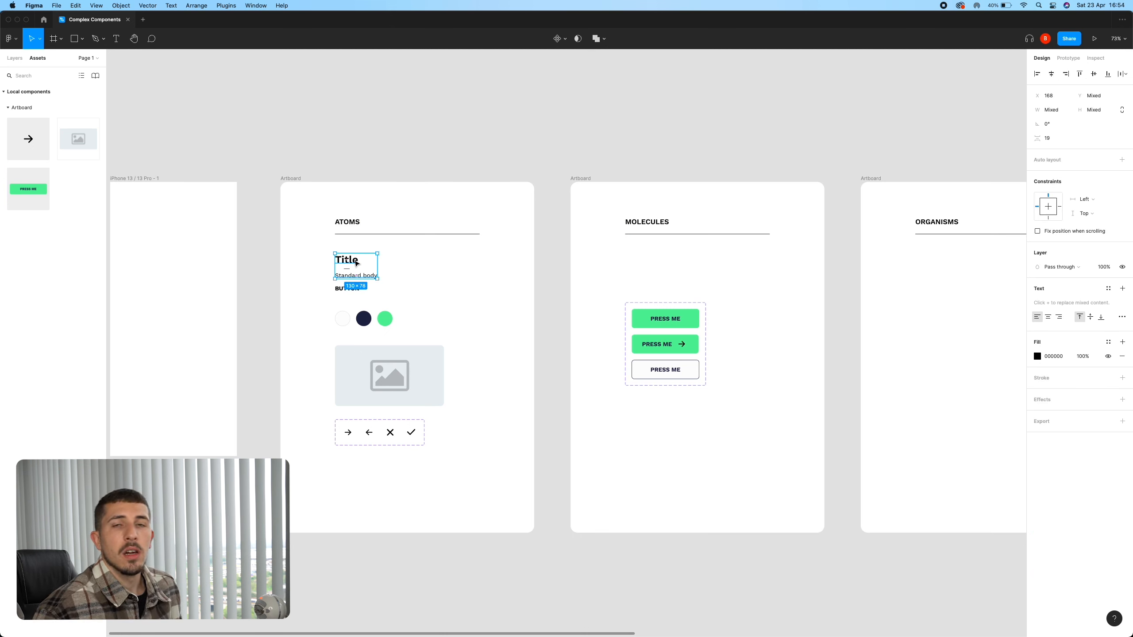
pyautogui.keyDown('alt'); pyautogui.moveTo(357, 264); pyautogui.dragTo(646, 262); pyautogui.keyUp('alt')
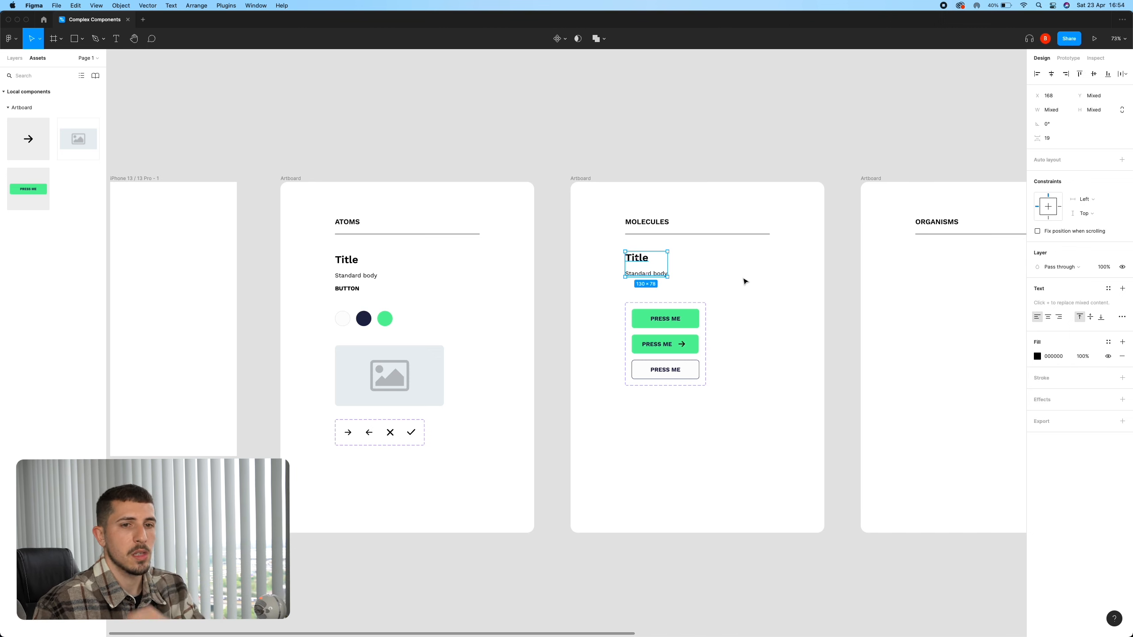
# Draw a grey rectangle about 390 × 124 behind the copied Title and Standard body texts in MOLECULES.
pyautogui.press('r')
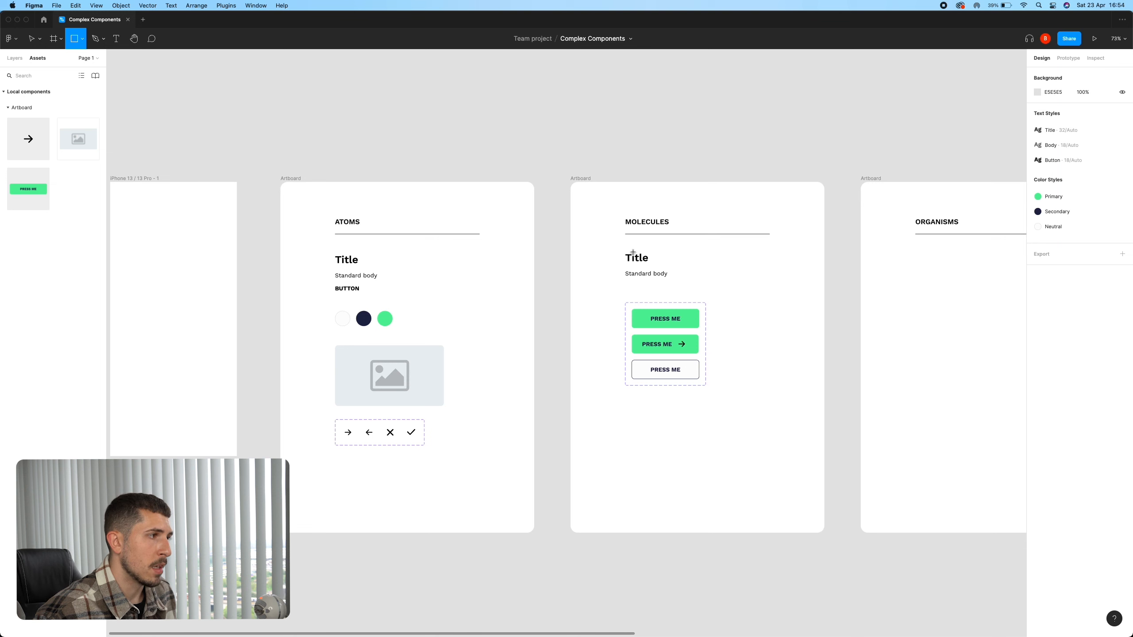
pyautogui.moveTo(623, 249); pyautogui.dragTo(686, 277)
pyautogui.moveTo(731, 293); pyautogui.dragTo(830, 260)
pyautogui.hscroll(-4, 736, 349)
pyautogui.moveTo(728, 232); pyautogui.dragTo(810, 271)
pyautogui.press('super+]')
pyautogui.moveTo(841, 288); pyautogui.dragTo(755, 256)
pyautogui.moveTo(801, 427); pyautogui.dragTo(754, 332)
pyautogui.keyDown('ctrl'); pyautogui.scroll(5, 787, 231); pyautogui.keyUp('ctrl')
# Move the Standard body text closer to the Title, and wrap both texts and the grey rectangle in an auto layout.
pyautogui.click(753, 270)
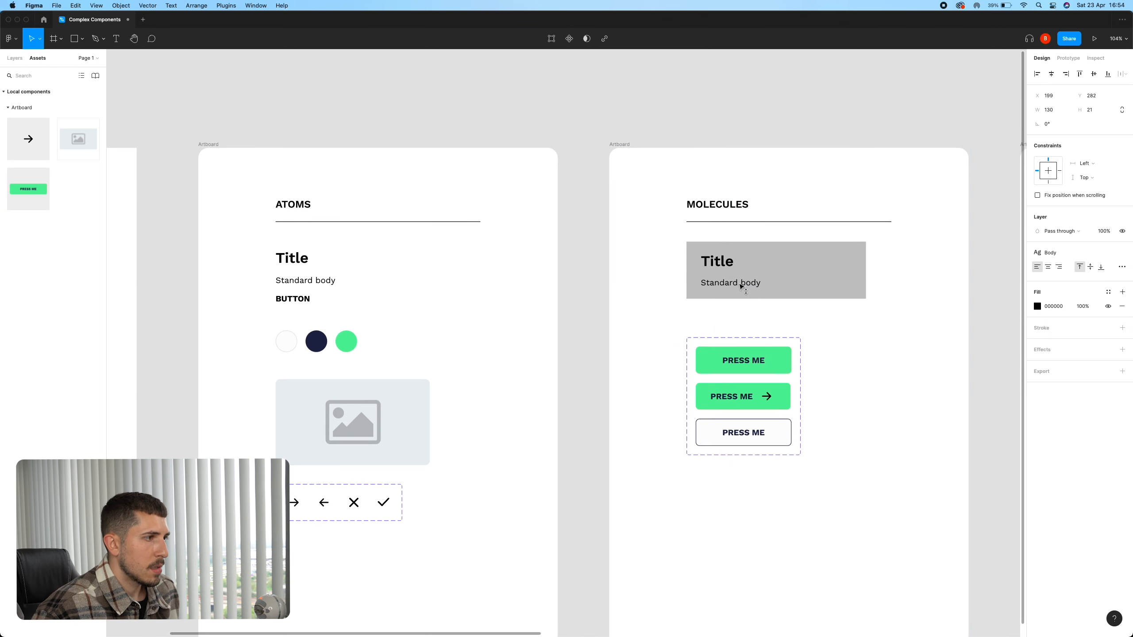
pyautogui.keyDown('shift'); pyautogui.click(718, 262); pyautogui.keyUp('shift')
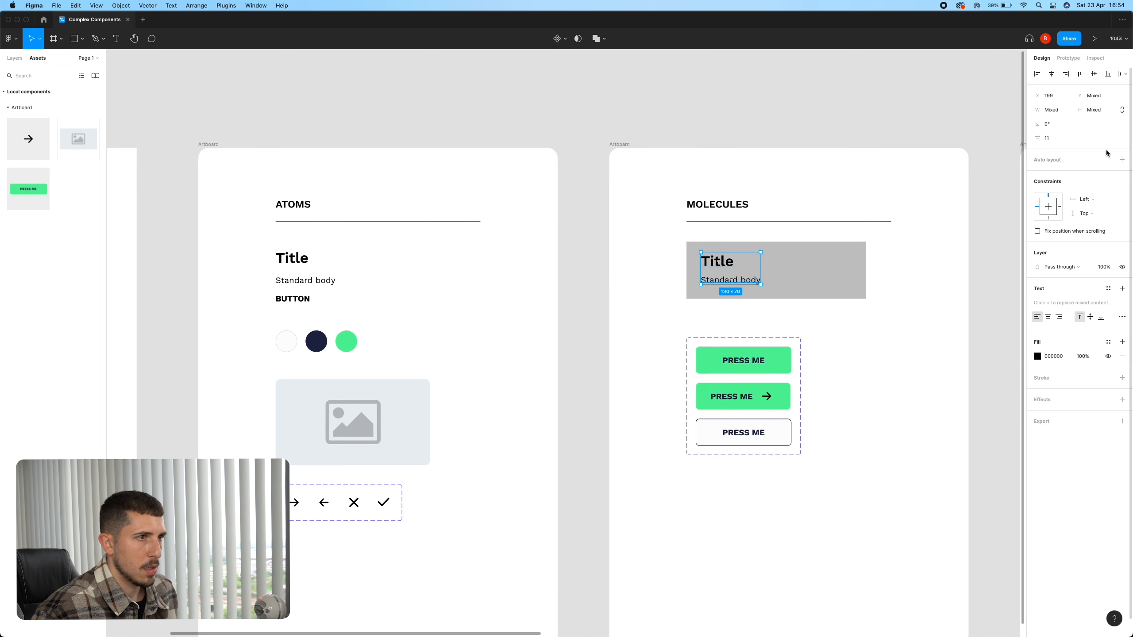
pyautogui.moveTo(848, 320); pyautogui.dragTo(680, 254)
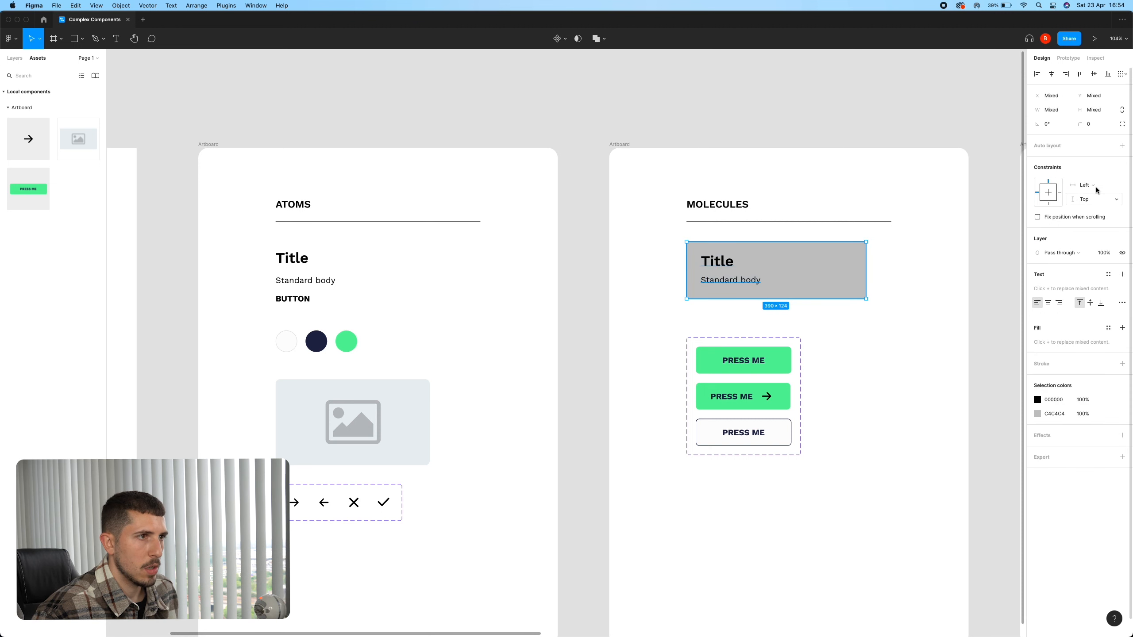
pyautogui.click(1123, 146)
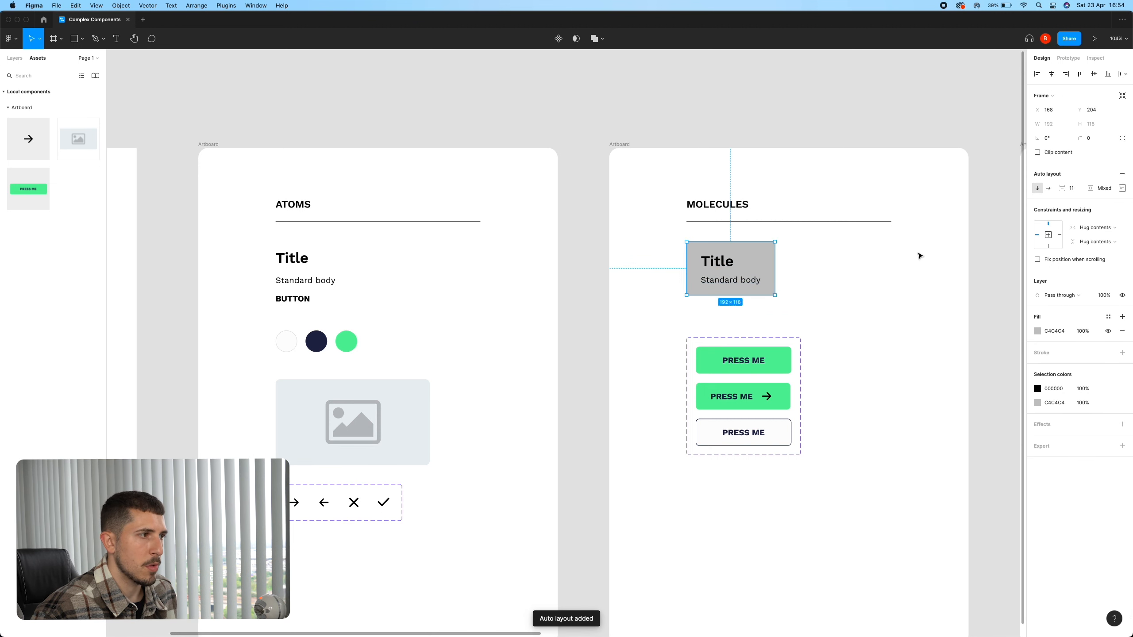
# Try pasting a copy of the Standard body text in the auto layout frame, and undo the paste.
pyautogui.click(841, 280)
pyautogui.doubleClick(730, 280)
pyautogui.press('super+c')
pyautogui.press('Right')
pyautogui.press('super+v')
pyautogui.press('super+z')
pyautogui.click(860, 299)
# Widen the grey auto layout frame to 445, matching the heading line in MOLECULES.
pyautogui.click(773, 290)
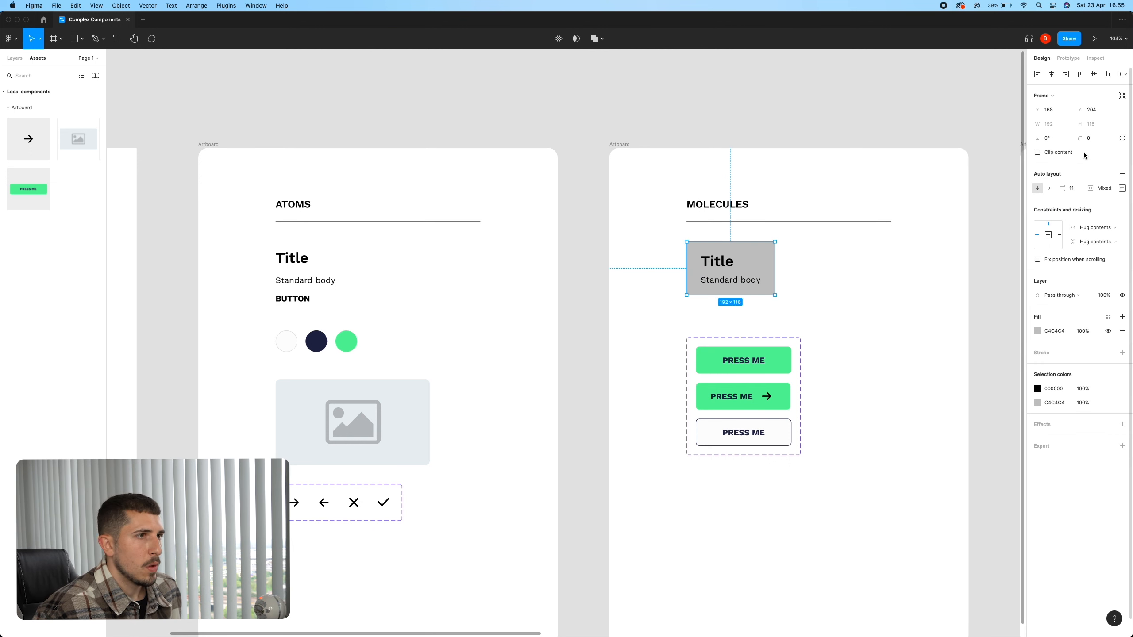
pyautogui.moveTo(775, 268); pyautogui.dragTo(891, 268)
pyautogui.scroll(-4, 533, 240)
pyautogui.doubleClick(655, 263)
pyautogui.scroll(5, 736, 264)
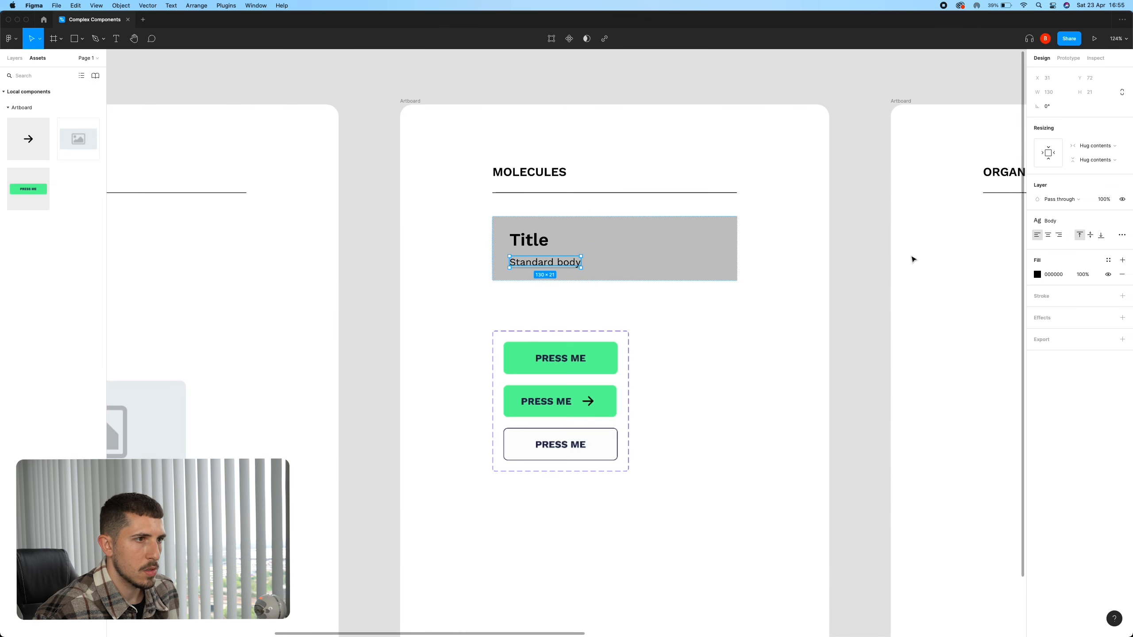
pyautogui.click(728, 267)
pyautogui.scroll(-5, 630, 357)
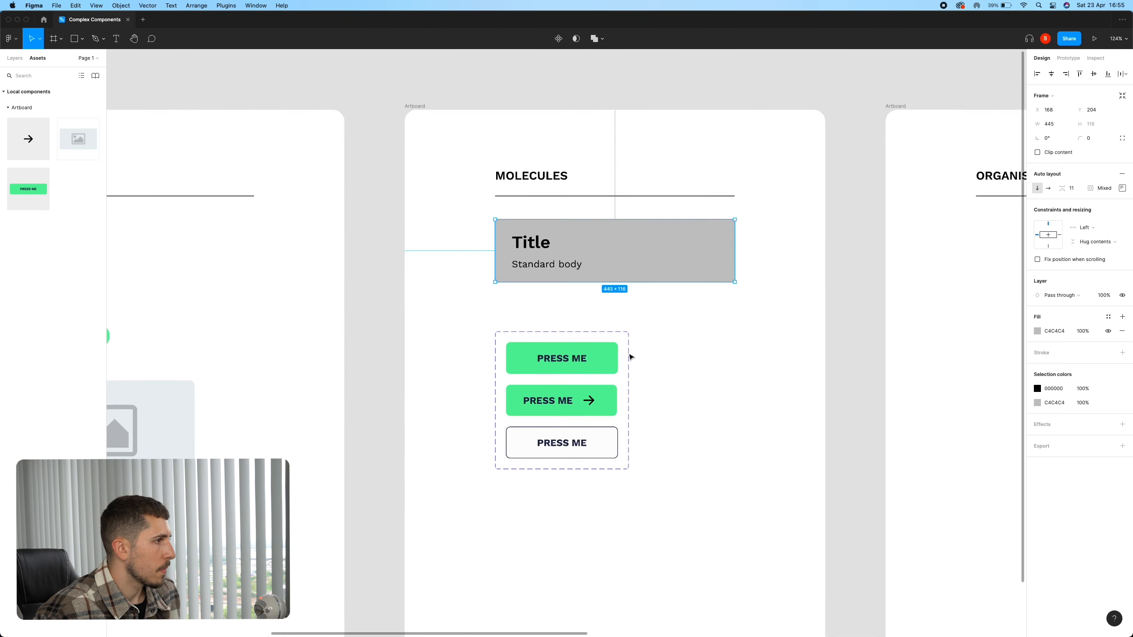
# Move the grey text frame onto the iPhone 13 / 13 Pro frame and resize it to the full 390 width.
pyautogui.moveTo(441, 308); pyautogui.dragTo(593, 306)
pyautogui.click(294, 218)
pyautogui.moveTo(803, 295); pyautogui.dragTo(351, 288)
pyautogui.moveTo(387, 289); pyautogui.dragTo(371, 289)
pyautogui.scroll(5, 256, 289)
# Set the Standard body and Title texts to fill the container's width, keeping their height on Hug contents.
pyautogui.doubleClick(320, 304)
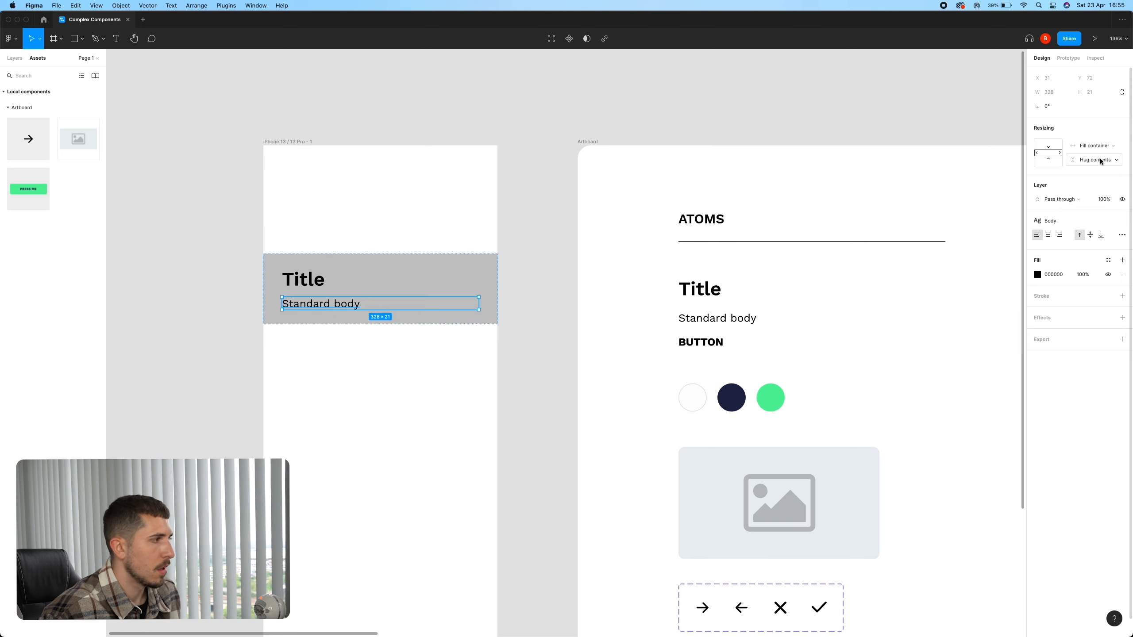
pyautogui.click(1100, 160)
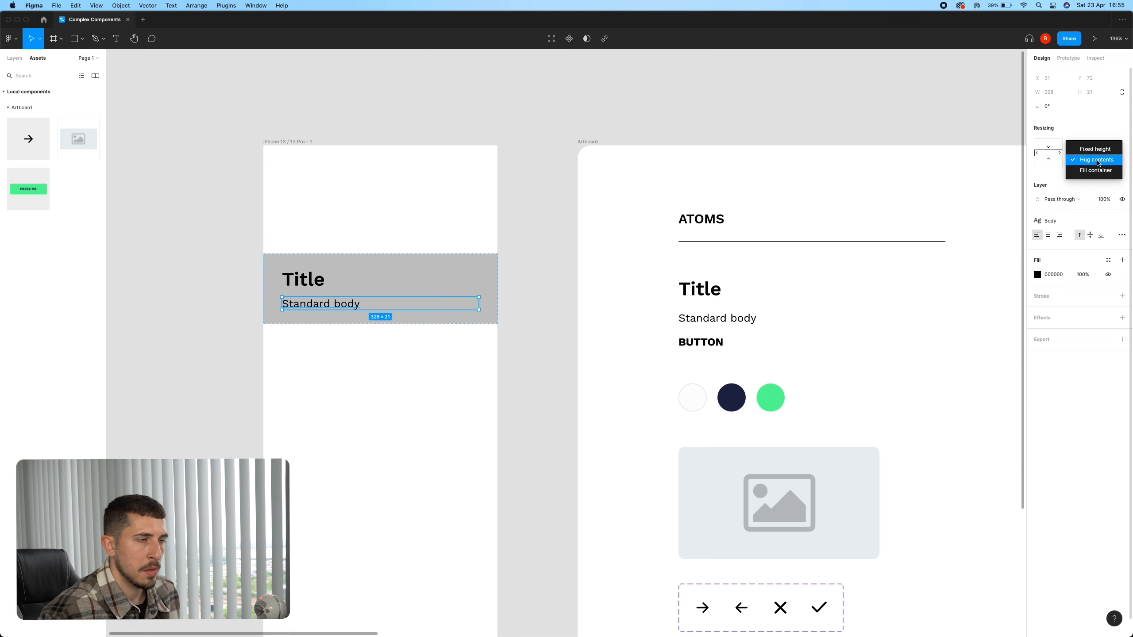
pyautogui.click(1101, 161)
pyautogui.click(308, 279)
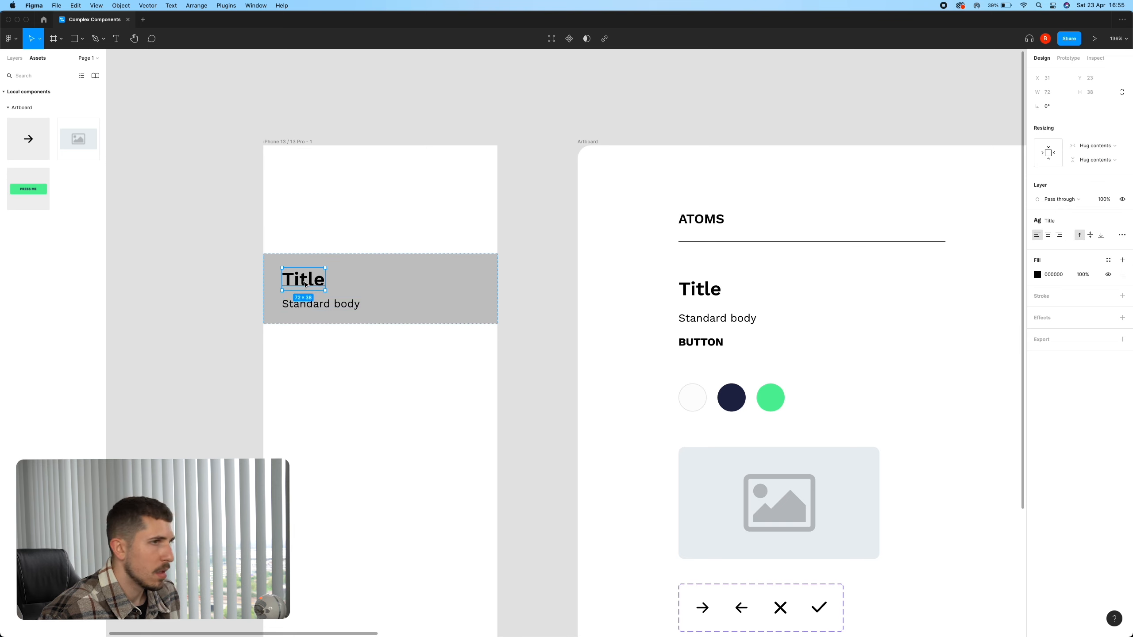
pyautogui.click(1095, 147)
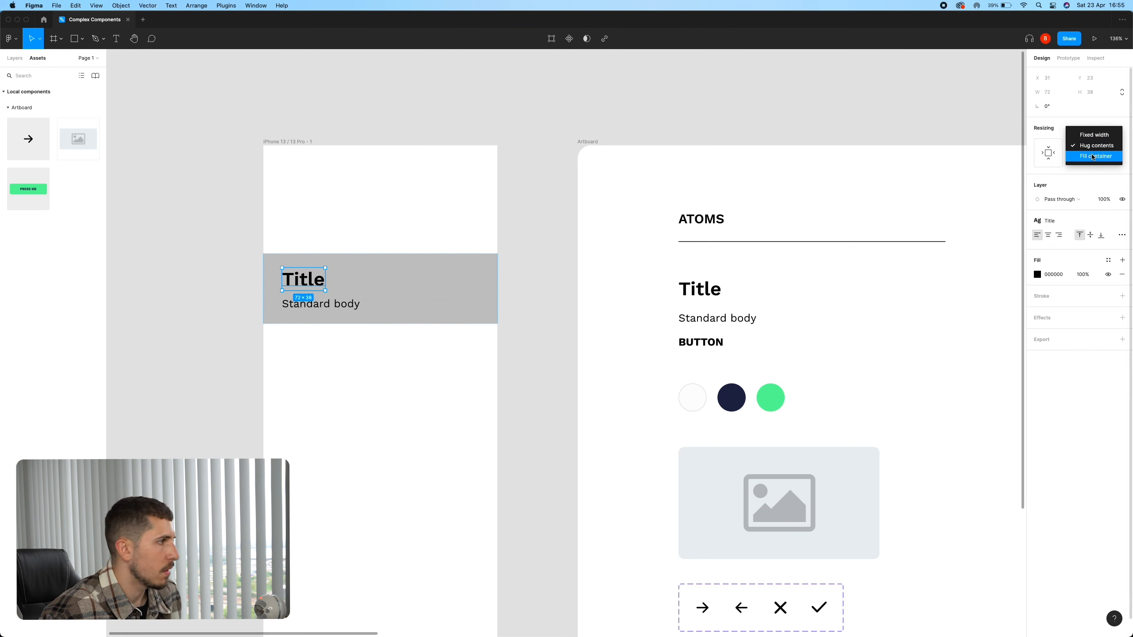
pyautogui.click(1094, 155)
# Try narrowing the grey text frame to 298 wide, and undo the resize.
pyautogui.click(459, 281)
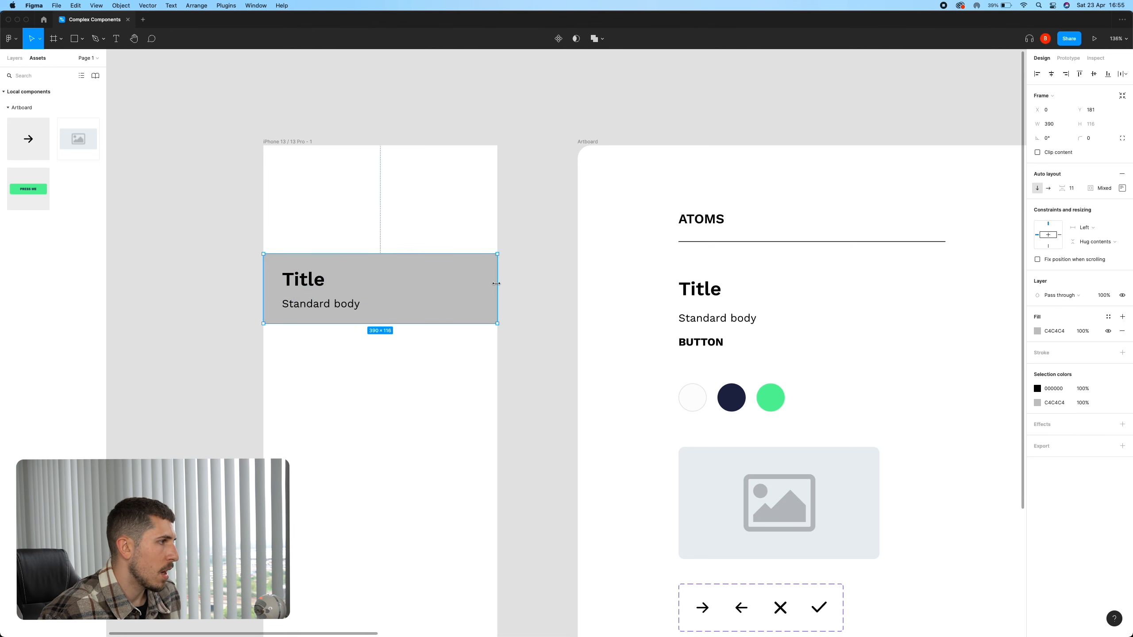
pyautogui.moveTo(497, 284); pyautogui.dragTo(442, 284)
pyautogui.doubleClick(349, 305)
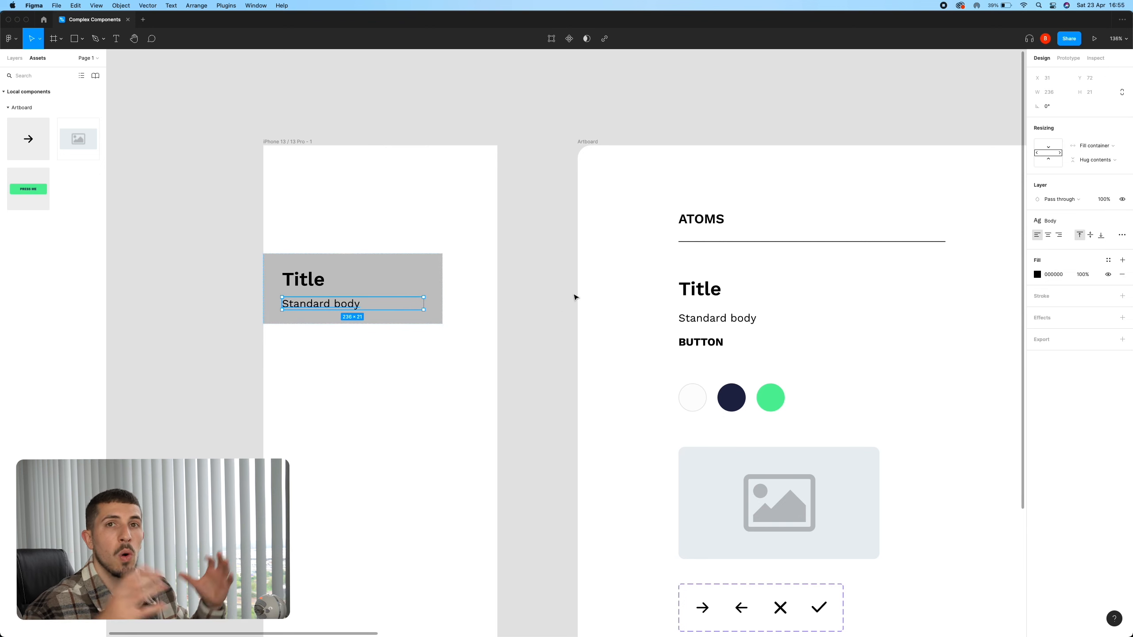
pyautogui.press('Escape')
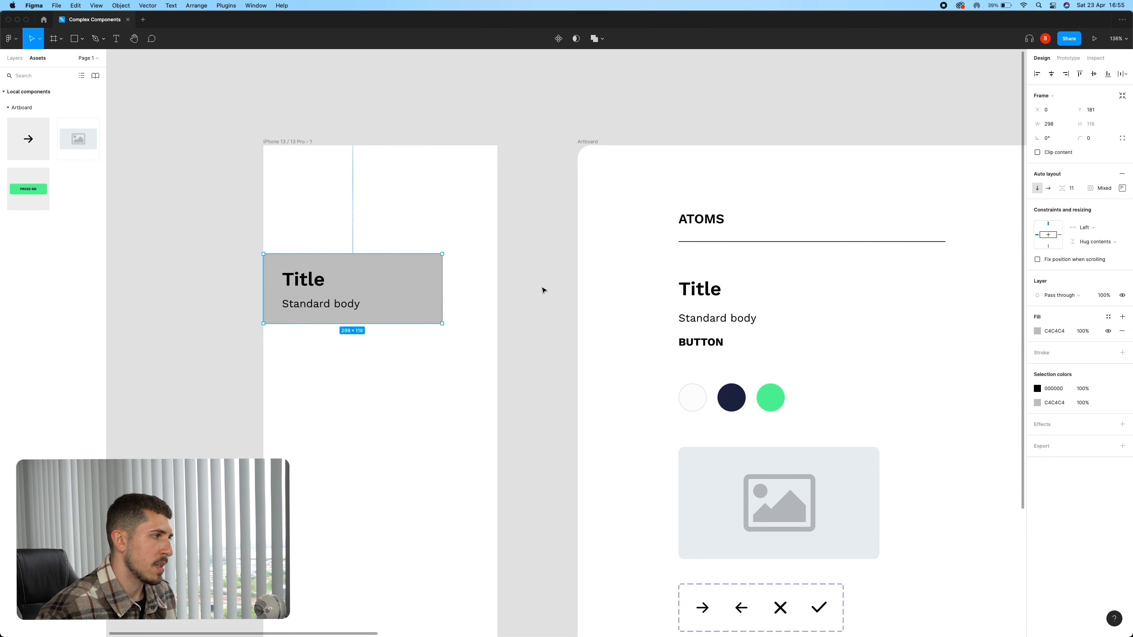
pyautogui.press('super+z')
# Paste "Standard body" repeatedly into the body text so it contains the phrase seven times.
pyautogui.doubleClick(328, 309)
pyautogui.press('super+a')
pyautogui.press('super+c')
pyautogui.press('super+v')
pyautogui.press('super+v')
pyautogui.press('super+v')
pyautogui.press('super+v')
pyautogui.press('super+v')
pyautogui.press('super+v')
pyautogui.press('super+v')
pyautogui.press('Escape')
# Examine the width resizing option of the multi-line body text in the iPhone frame.
pyautogui.moveTo(497, 304)
pyautogui.mouseDown()
pyautogui.moveTo(441, 304)
pyautogui.moveTo(498, 304)
pyautogui.mouseUp()
pyautogui.click(548, 307)
pyautogui.doubleClick(417, 323)
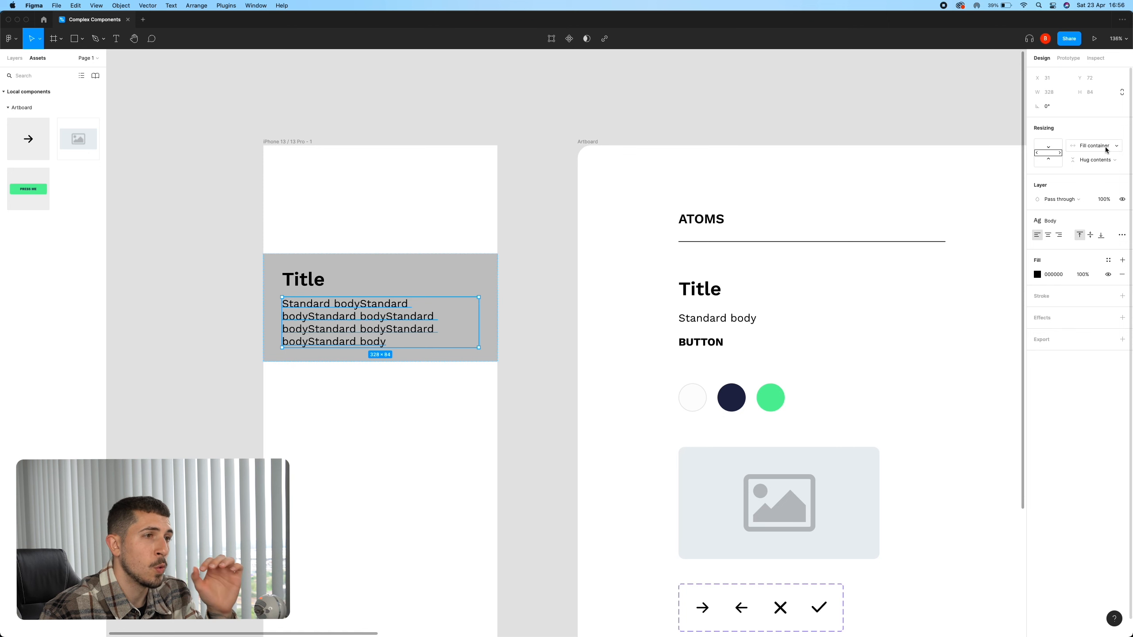
pyautogui.click(1107, 147)
pyautogui.click(1107, 150)
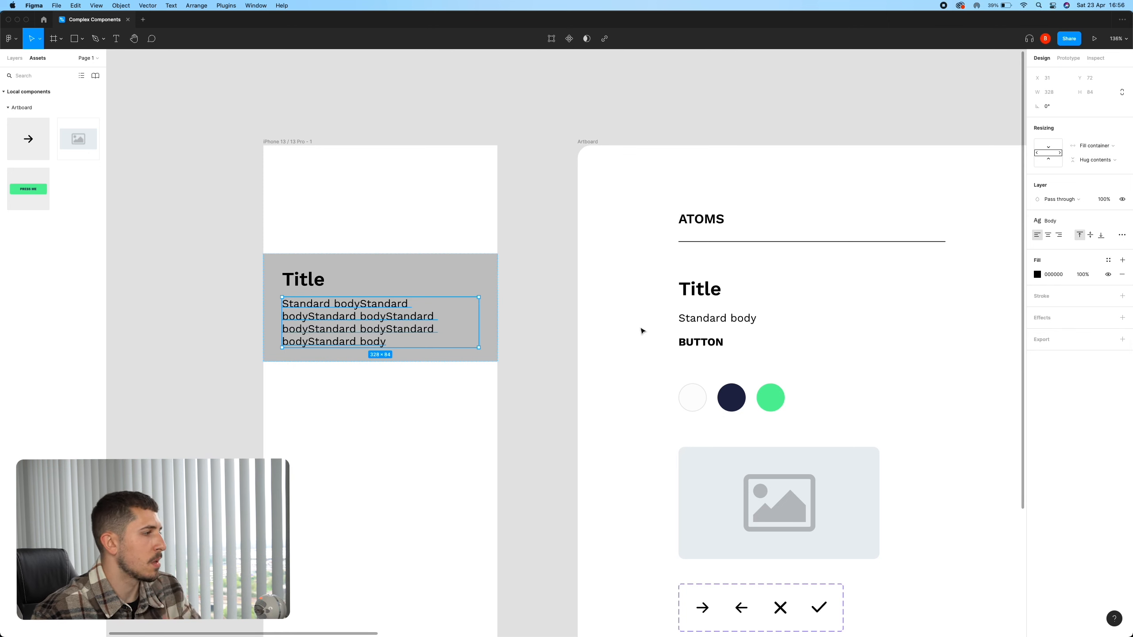
# Delete the repeated words from the body text, leaving a single "Standard body".
pyautogui.click(503, 367)
pyautogui.doubleClick(376, 309)
pyautogui.doubleClick(392, 337)
pyautogui.moveTo(387, 342); pyautogui.dragTo(370, 305)
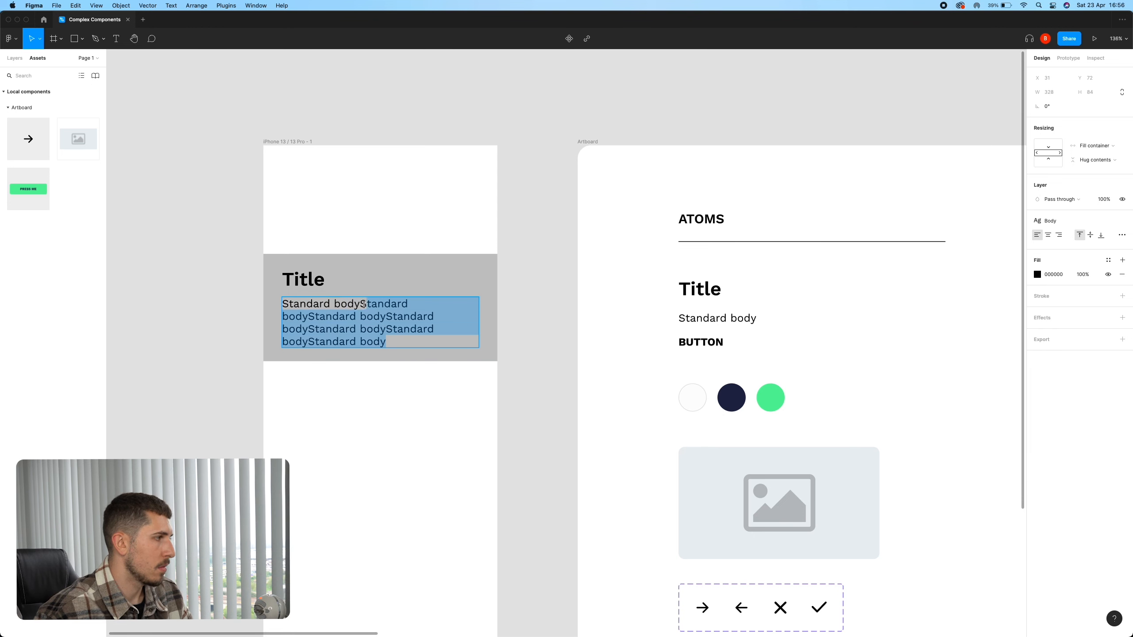
pyautogui.press('BackSpace')
pyautogui.press('Escape')
pyautogui.doubleClick(355, 306)
pyautogui.click(365, 305)
pyautogui.press('BackSpace')
# Move the grey text frame from the iPhone frame back under the MOLECULES heading.
pyautogui.click(445, 376)
pyautogui.scroll(-3, 562, 383)
pyautogui.hscroll(10, 562, 383)
# Apply the Secondary color style to the Title and Standard body texts in the grey frame.
pyautogui.doubleClick(641, 298)
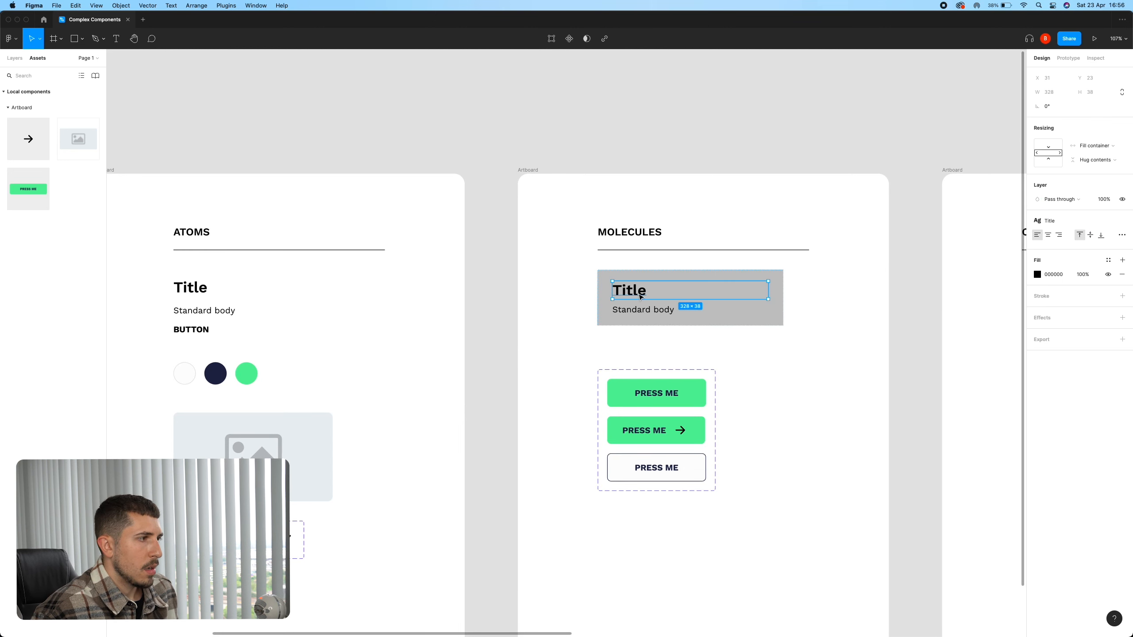
pyautogui.keyDown('shift'); pyautogui.click(648, 313); pyautogui.keyUp('shift')
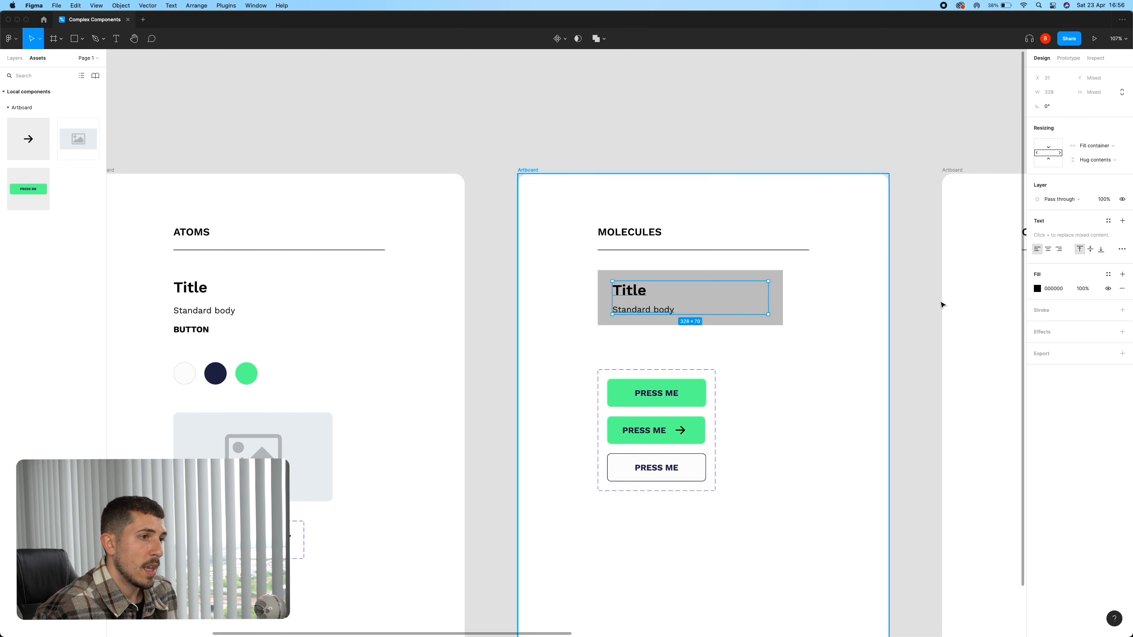
pyautogui.click(1108, 274)
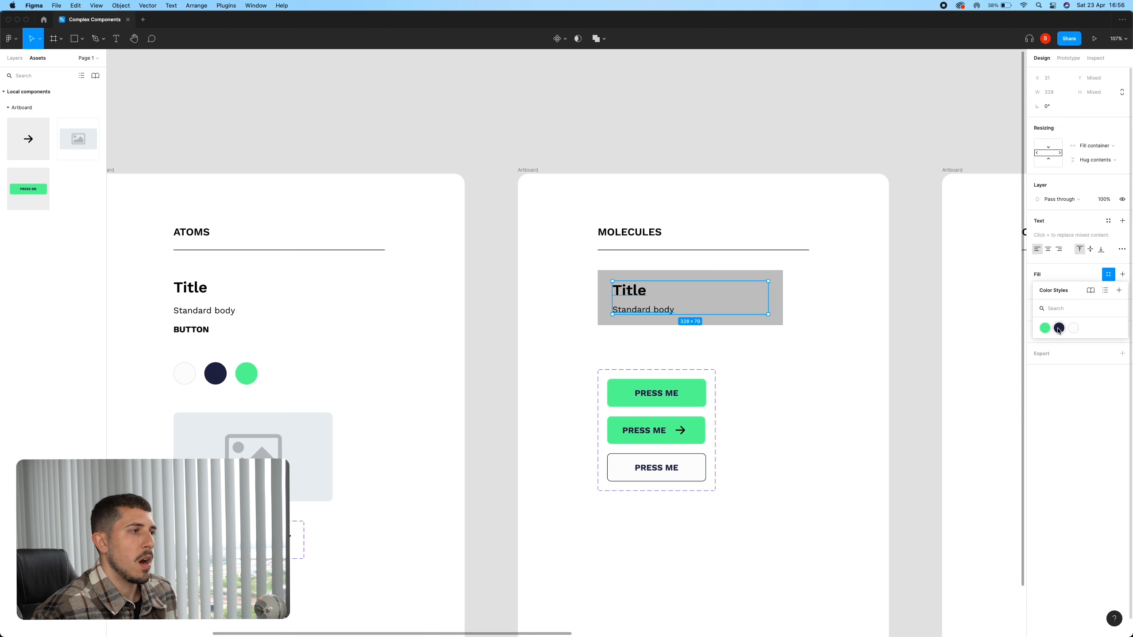
pyautogui.click(1060, 329)
pyautogui.click(860, 372)
# Apply the Neutral color style to the fill of the grey text frame.
pyautogui.click(759, 298)
pyautogui.click(1108, 317)
pyautogui.click(1076, 371)
pyautogui.scroll(-3, 714, 357)
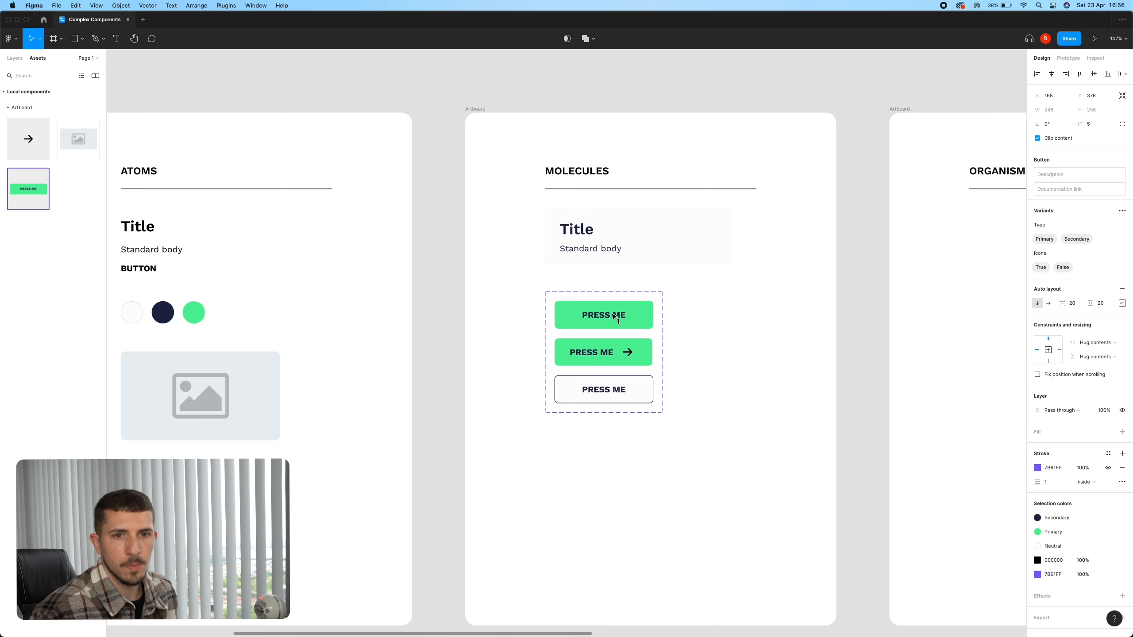
# Move the Title and Standard body frame together with the Button variant set lower under the MOLECULES heading.
pyautogui.click(782, 397)
pyautogui.moveTo(782, 397); pyautogui.dragTo(740, 337)
pyautogui.scroll(-6, 740, 337)
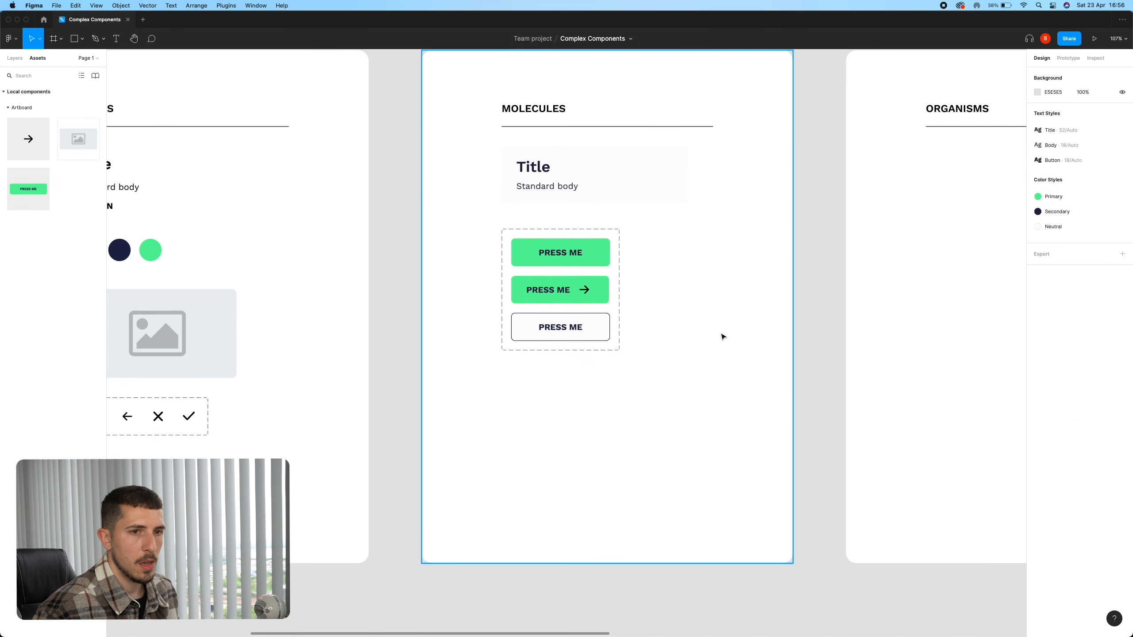
pyautogui.scroll(1, 714, 334)
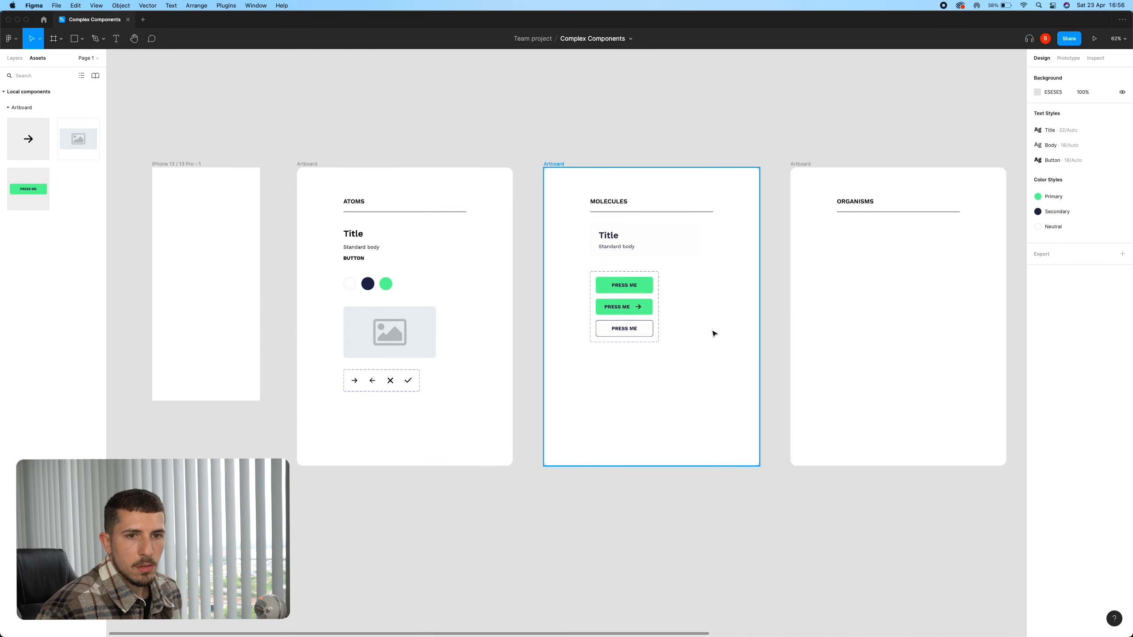
pyautogui.moveTo(713, 357); pyautogui.dragTo(580, 223)
pyautogui.moveTo(644, 242); pyautogui.dragTo(644, 268)
pyautogui.click(526, 339)
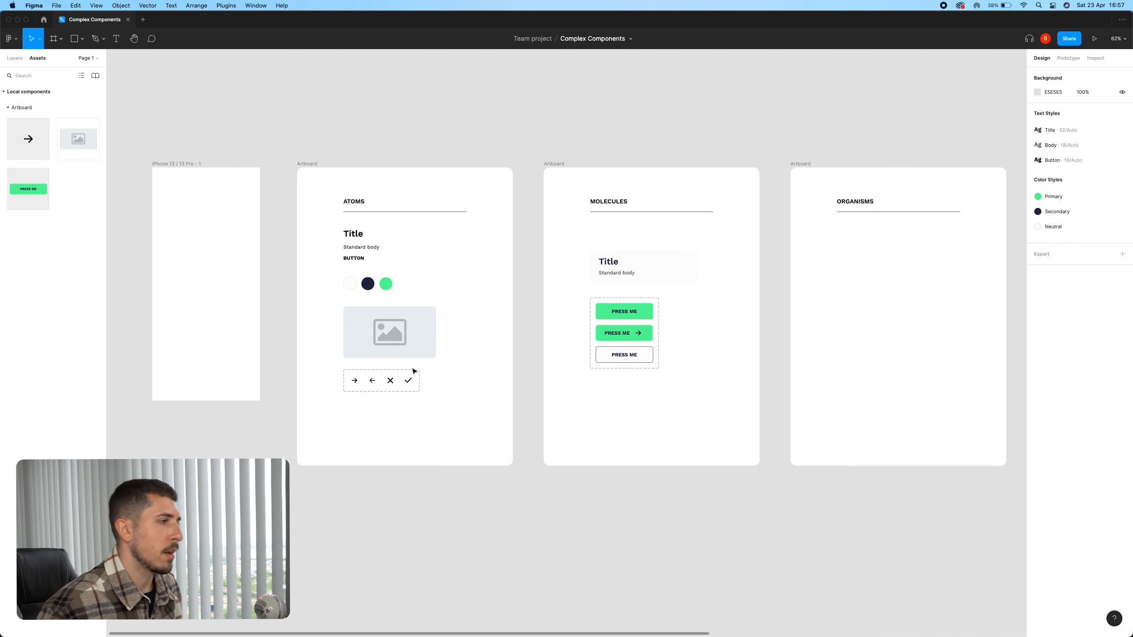
# Turn the Title and Standard body frame into a component and rename it "Article-text".
pyautogui.scroll(3, 677, 268)
pyautogui.click(644, 267)
pyautogui.press('alt+super+k')
pyautogui.press('super+r')
pyautogui.write('Article-text')
pyautogui.press('Return')
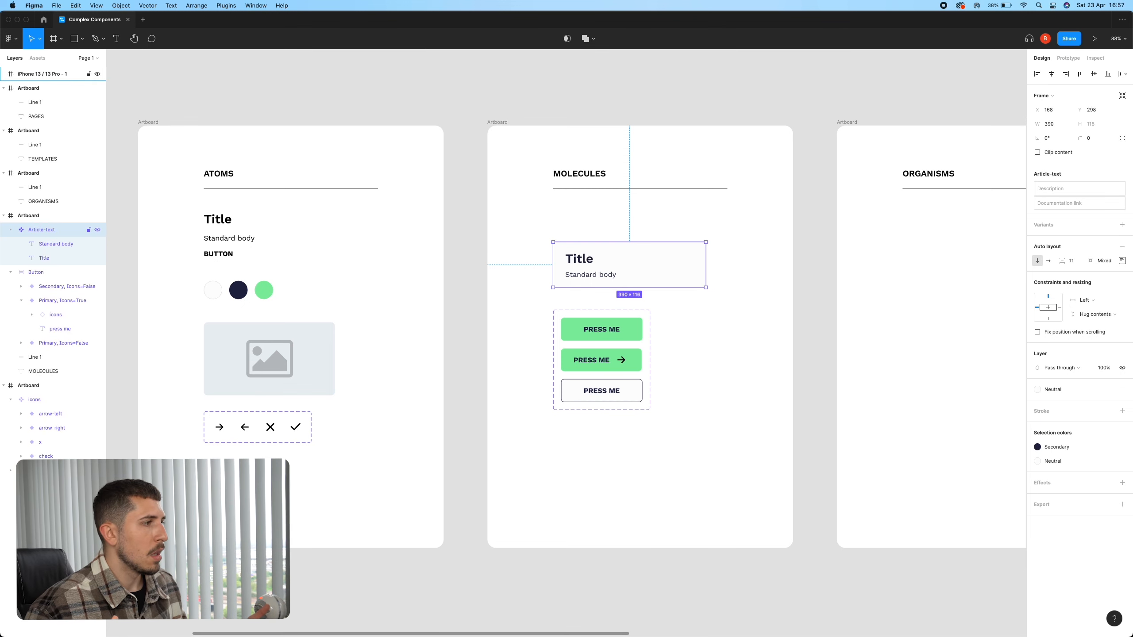
# Duplicate the Article-text component directly above itself, detach the instance and delete its Standard body text.
pyautogui.keyDown('alt'); pyautogui.moveTo(660, 272); pyautogui.dragTo(659, 229); pyautogui.keyUp('alt')
pyautogui.rightClick(660, 229)
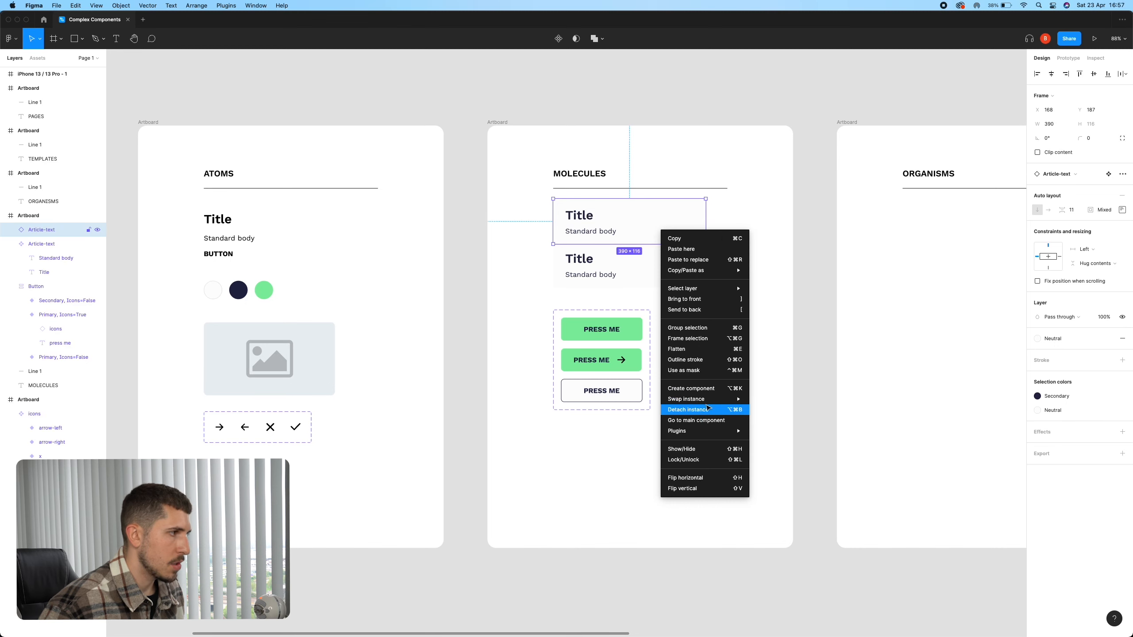
pyautogui.click(706, 410)
pyautogui.doubleClick(604, 232)
pyautogui.press('Delete')
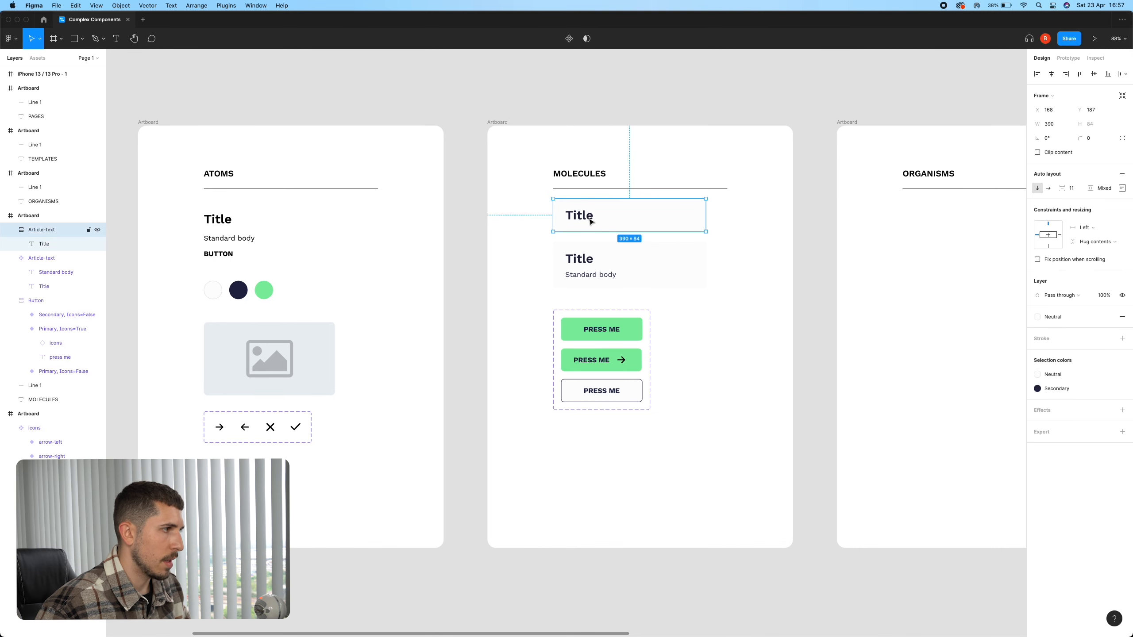
# Copy the arrow-right icon from ATOMS into the detached frame above its Title, and nudge the Article-text component down slightly.
pyautogui.hscroll(-3, 498, 385)
pyautogui.scroll(-2, 498, 385)
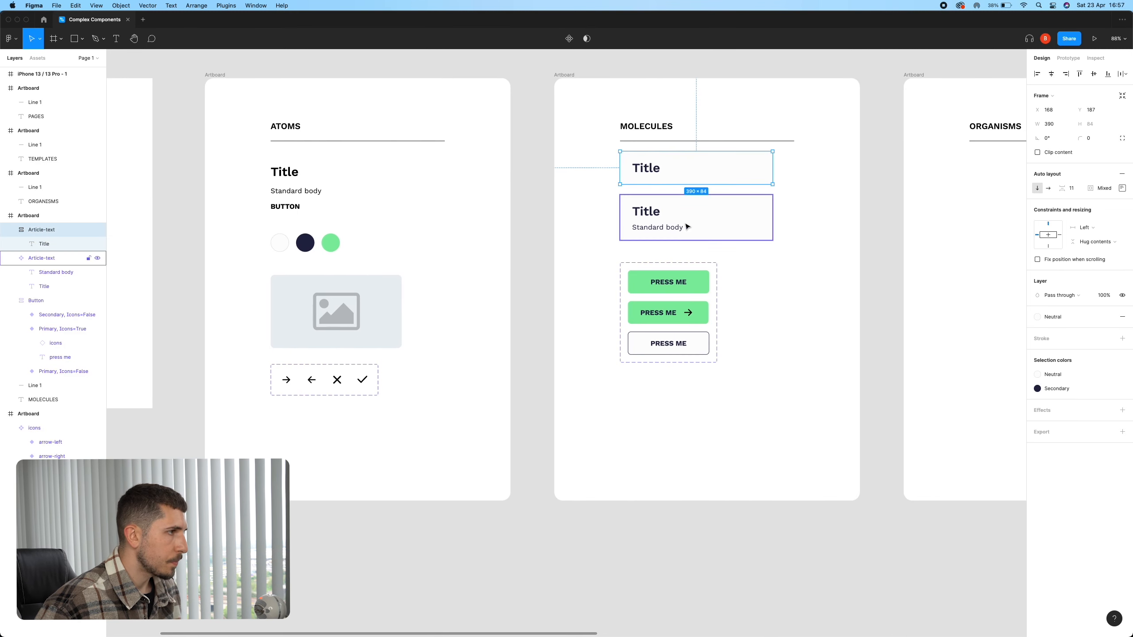
pyautogui.doubleClick(286, 380)
pyautogui.moveTo(286, 380); pyautogui.dragTo(639, 168)
pyautogui.moveTo(678, 223); pyautogui.dragTo(678, 230)
# Switch the icon in the detached frame to the arrow-left variant.
pyautogui.click(642, 169)
pyautogui.doubleClick(642, 169)
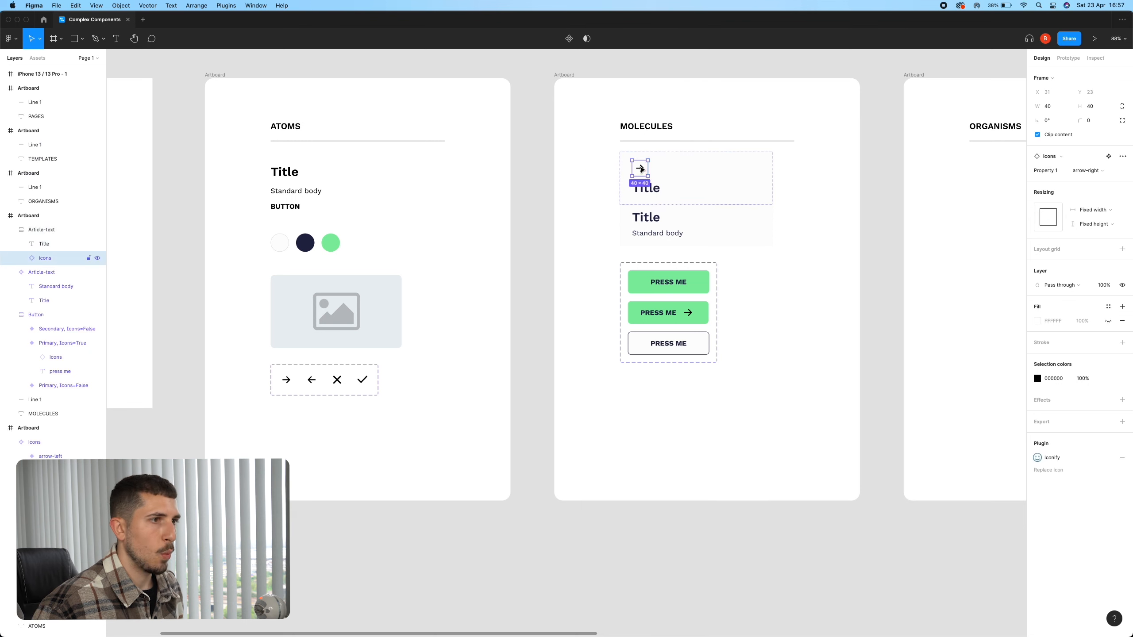
pyautogui.click(1099, 172)
pyautogui.click(1095, 159)
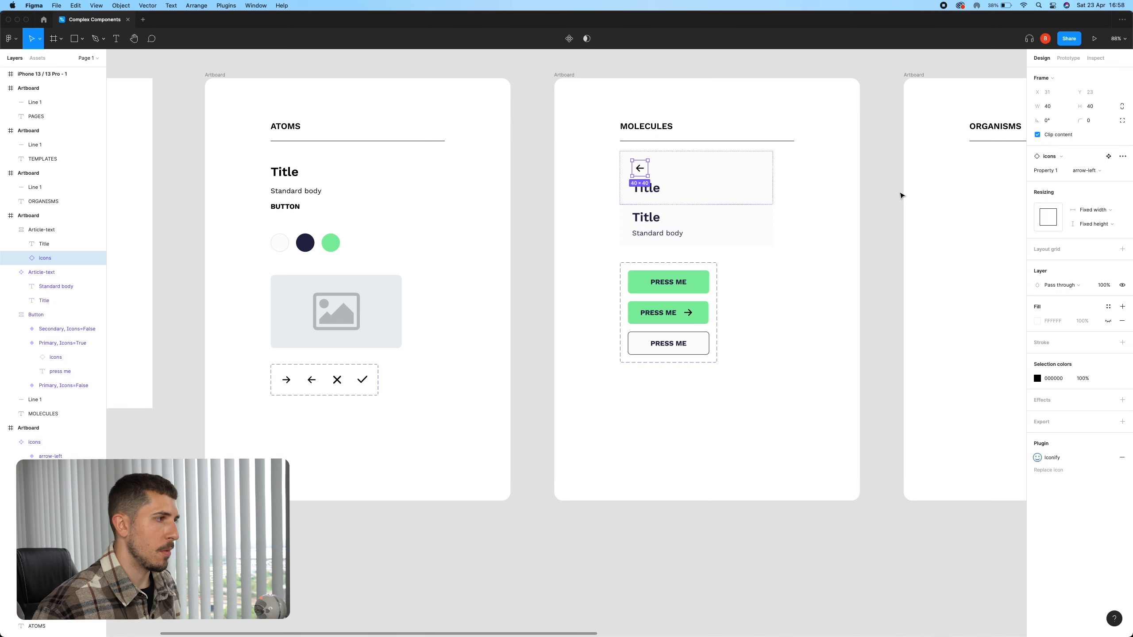
pyautogui.click(680, 168)
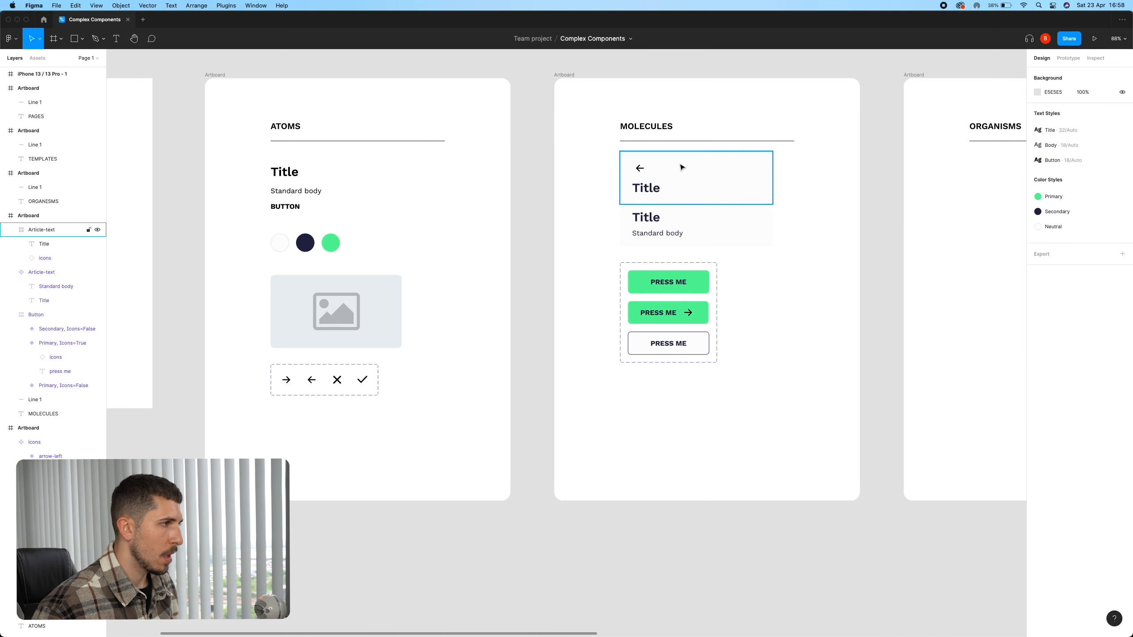
# Group the arrow icon with the Title text inside the detached frame and add auto layout to the group.
pyautogui.click(653, 190)
pyautogui.keyDown('shift'); pyautogui.click(649, 178); pyautogui.keyUp('shift')
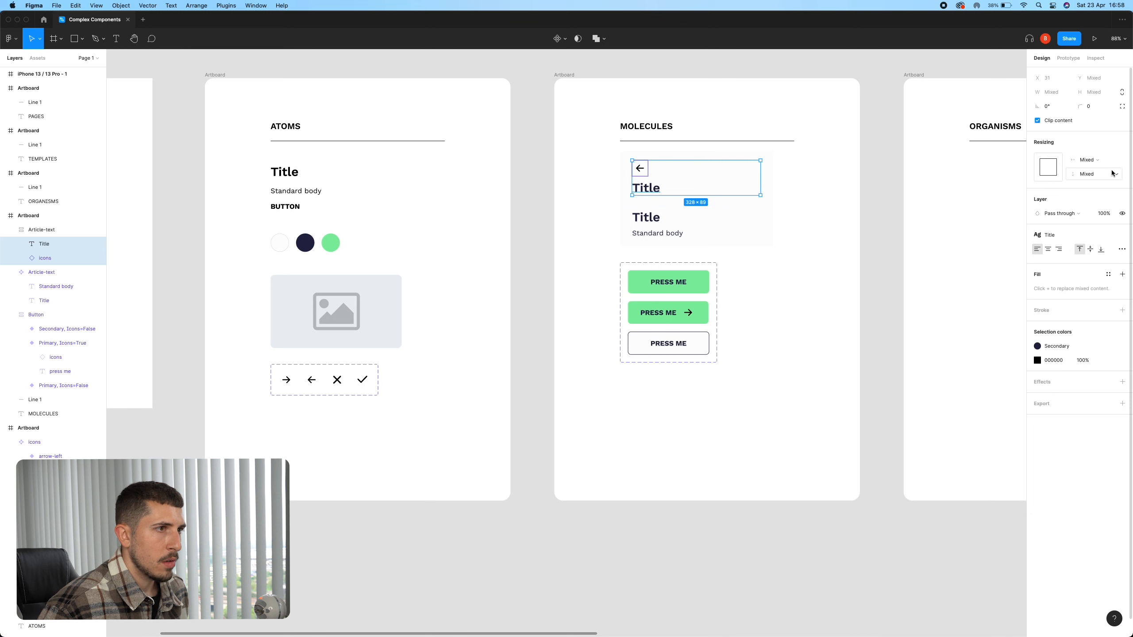
pyautogui.rightClick(42, 245)
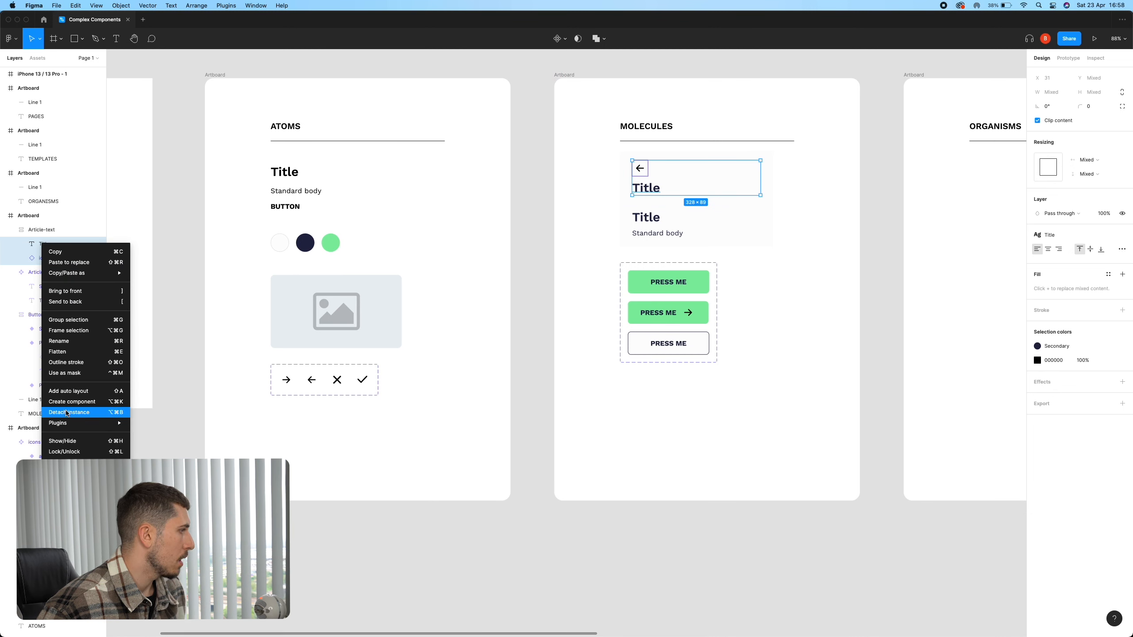
pyautogui.click(68, 319)
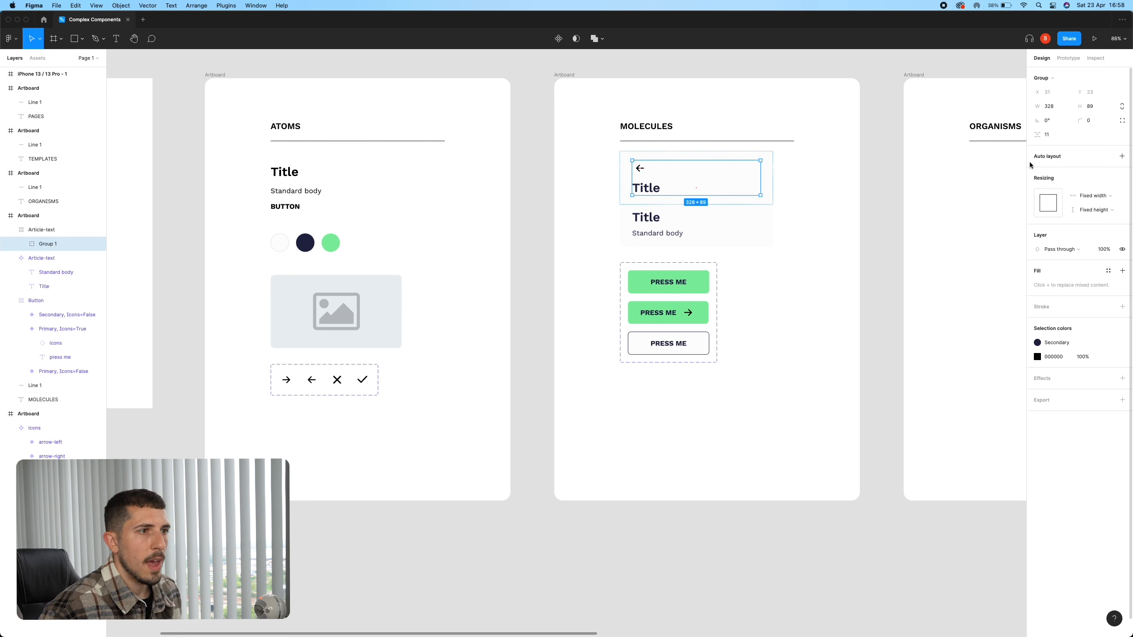
pyautogui.click(1122, 157)
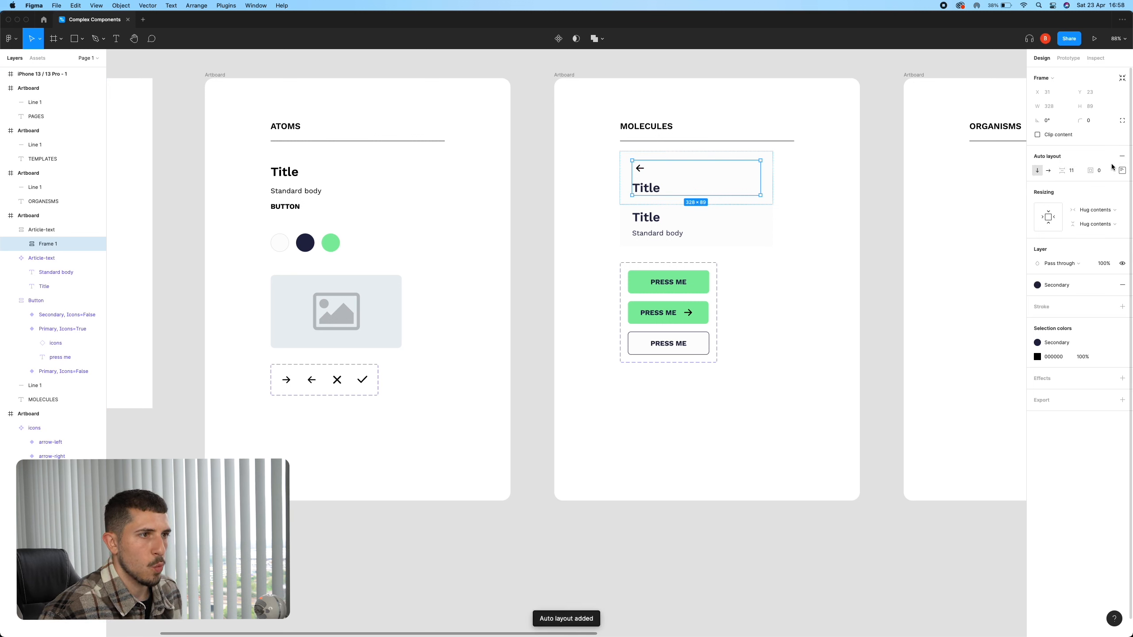
pyautogui.click(1102, 210)
pyautogui.click(1103, 210)
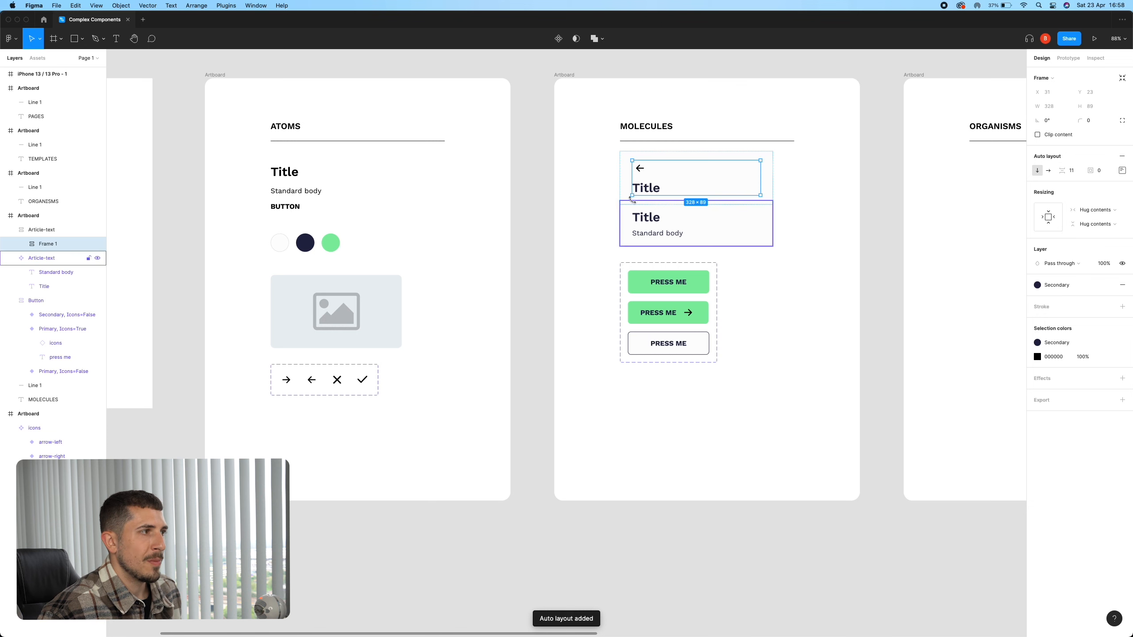
# Set the horizontal resizing of the Title text beneath the arrow icon to Hug contents.
pyautogui.scroll(5, 798, 148)
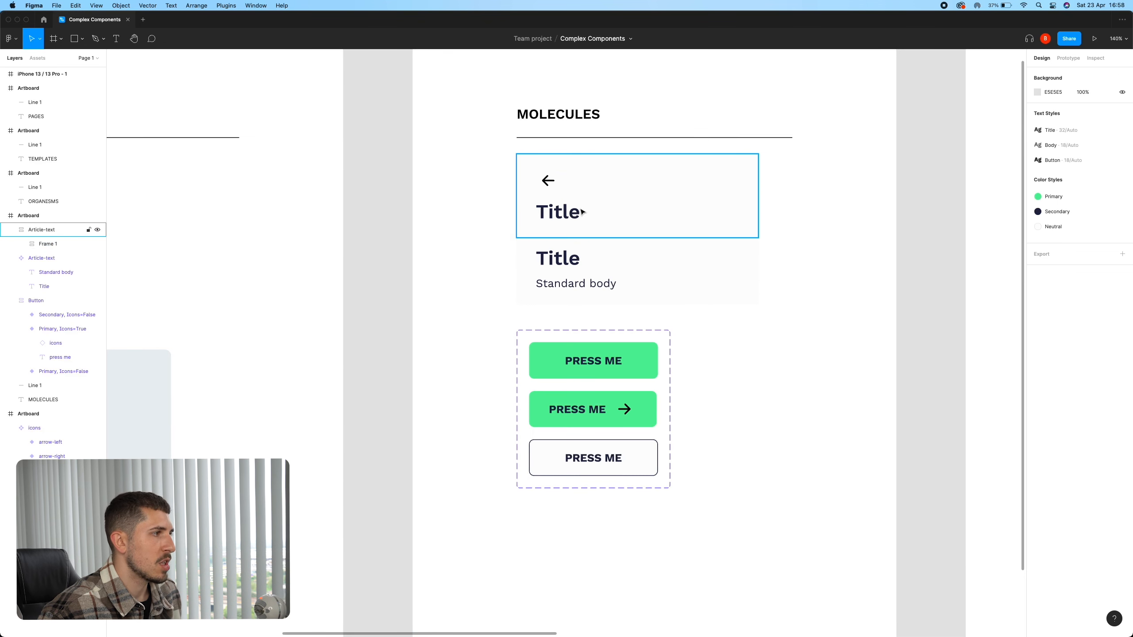
pyautogui.click(549, 180)
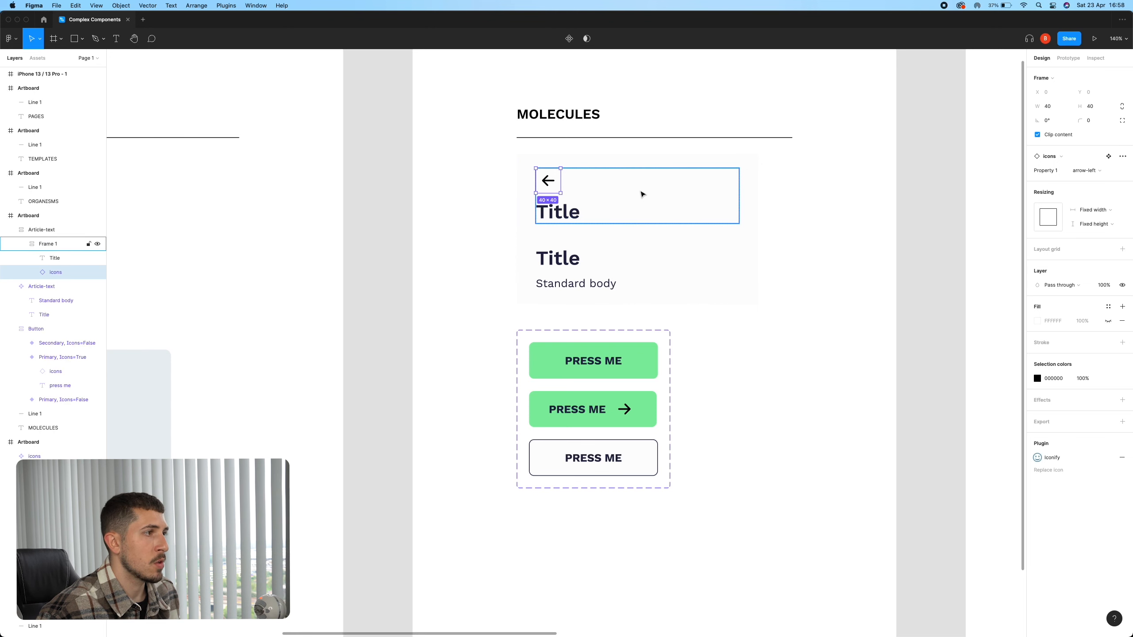
pyautogui.click(557, 213)
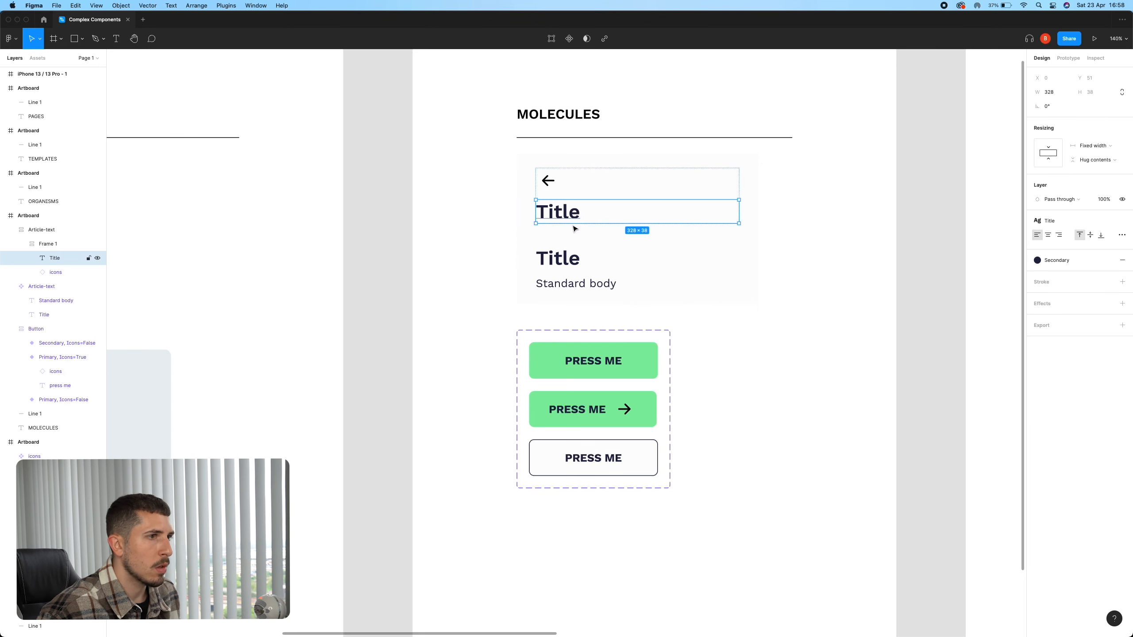
pyautogui.click(1094, 145)
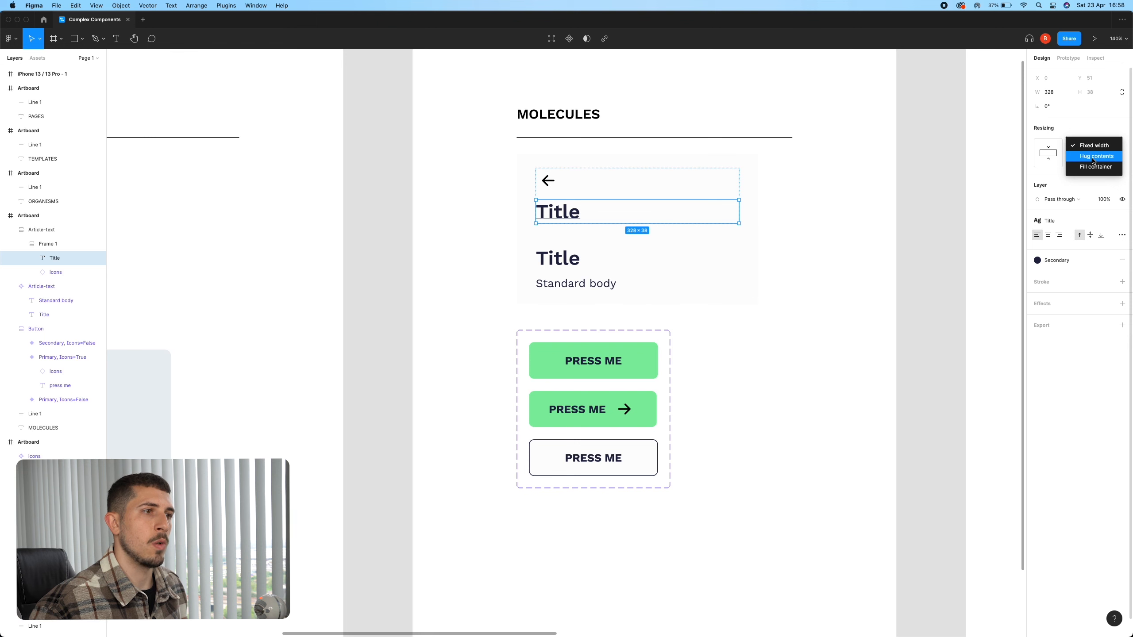
pyautogui.click(1098, 162)
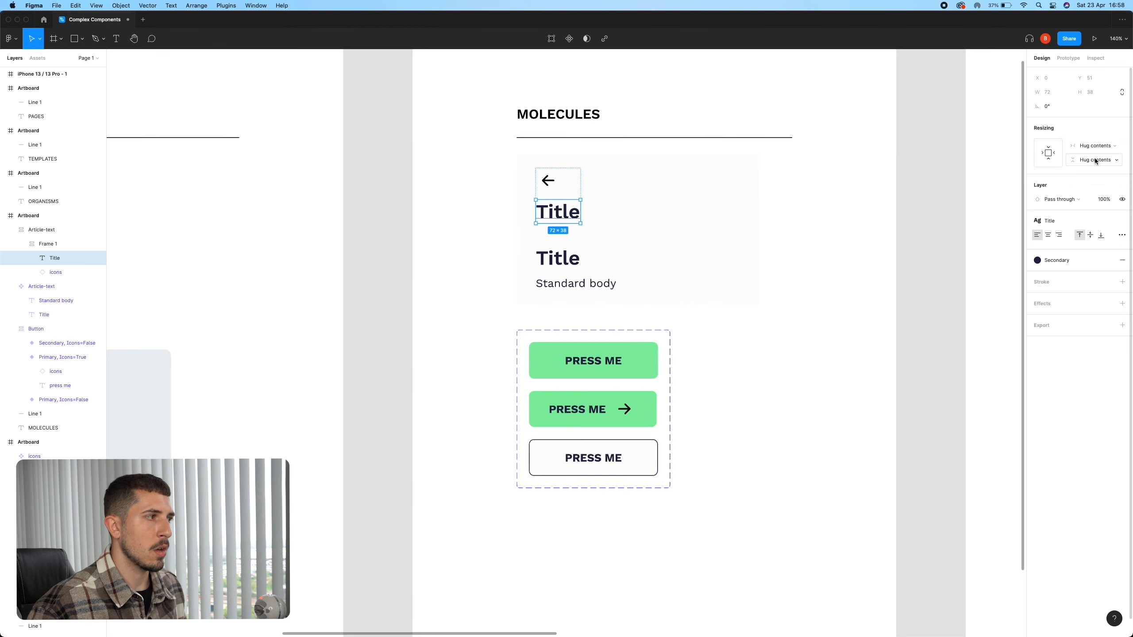
# Change the auto layout direction of the frame around the arrow and Title to horizontal.
pyautogui.hotkey('shift', 'Return')
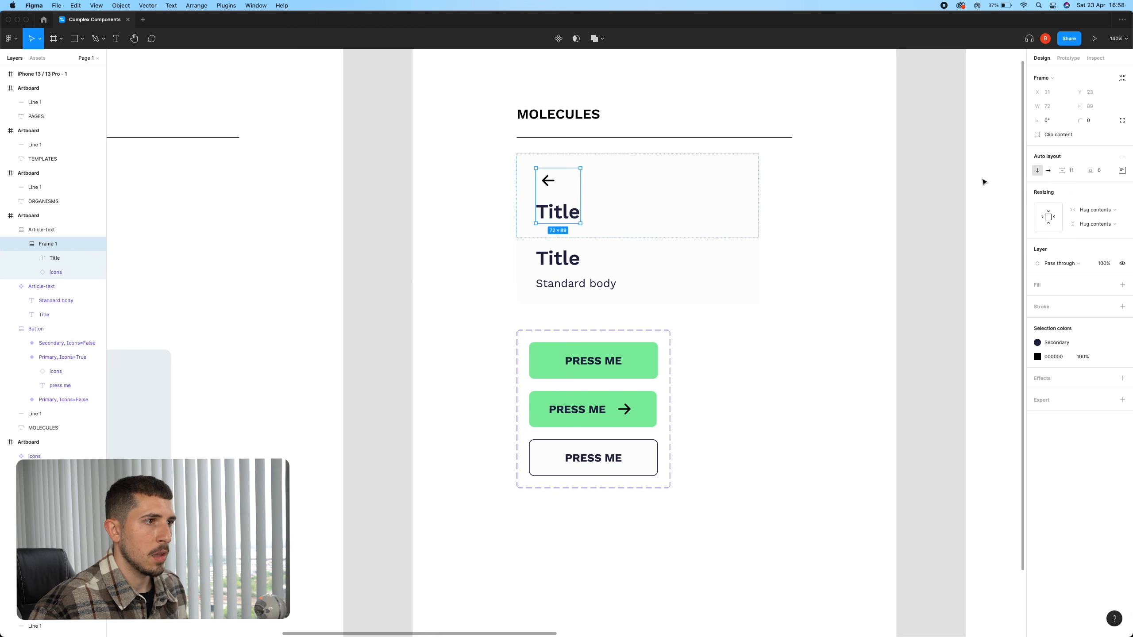
pyautogui.click(1049, 171)
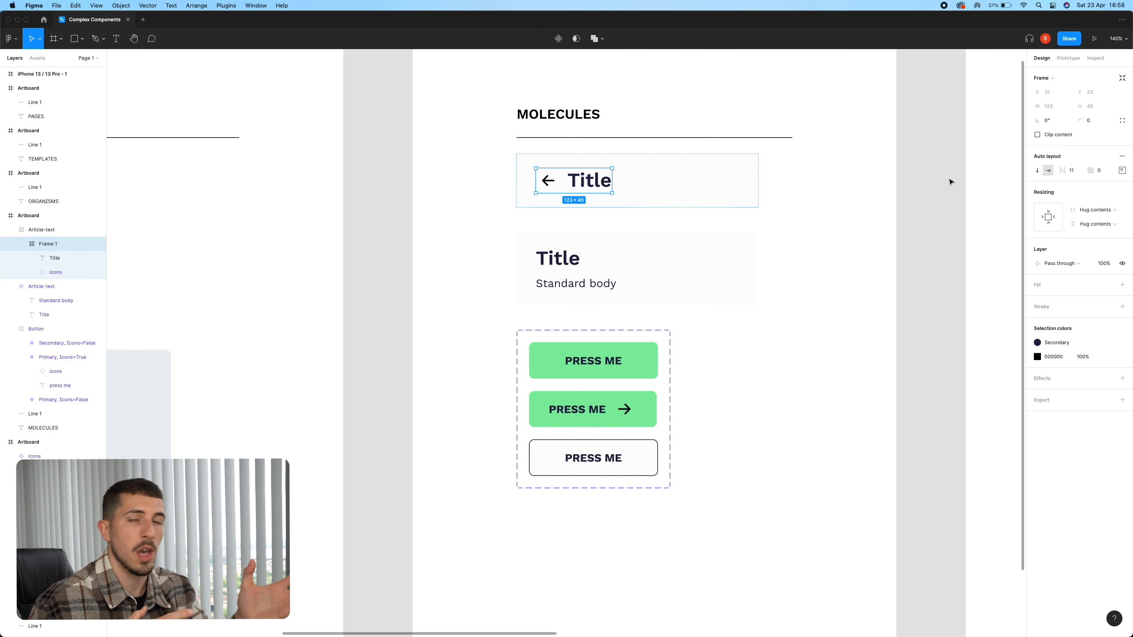
pyautogui.click(847, 254)
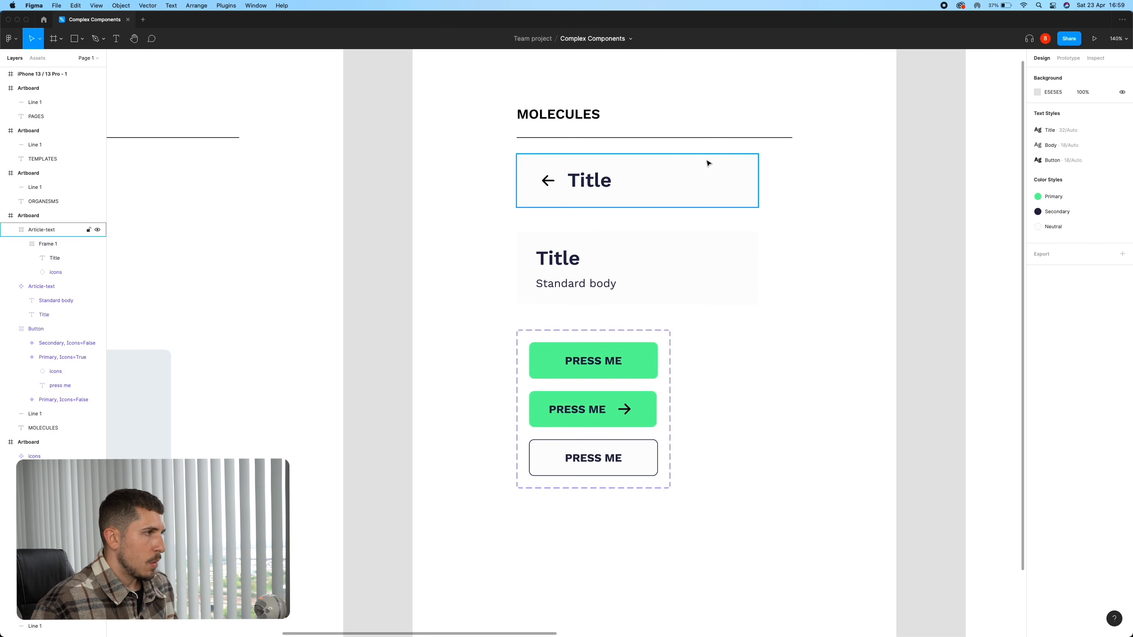
# Replace the Title text beside the arrow icon with "Settings".
pyautogui.doubleClick(605, 180)
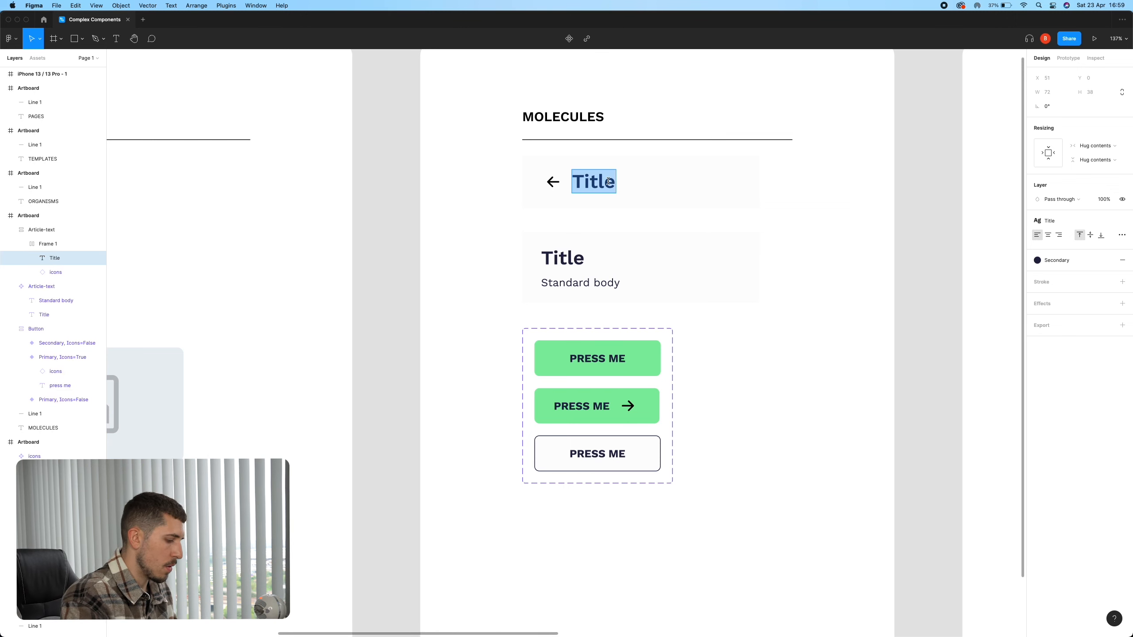
pyautogui.write('S')
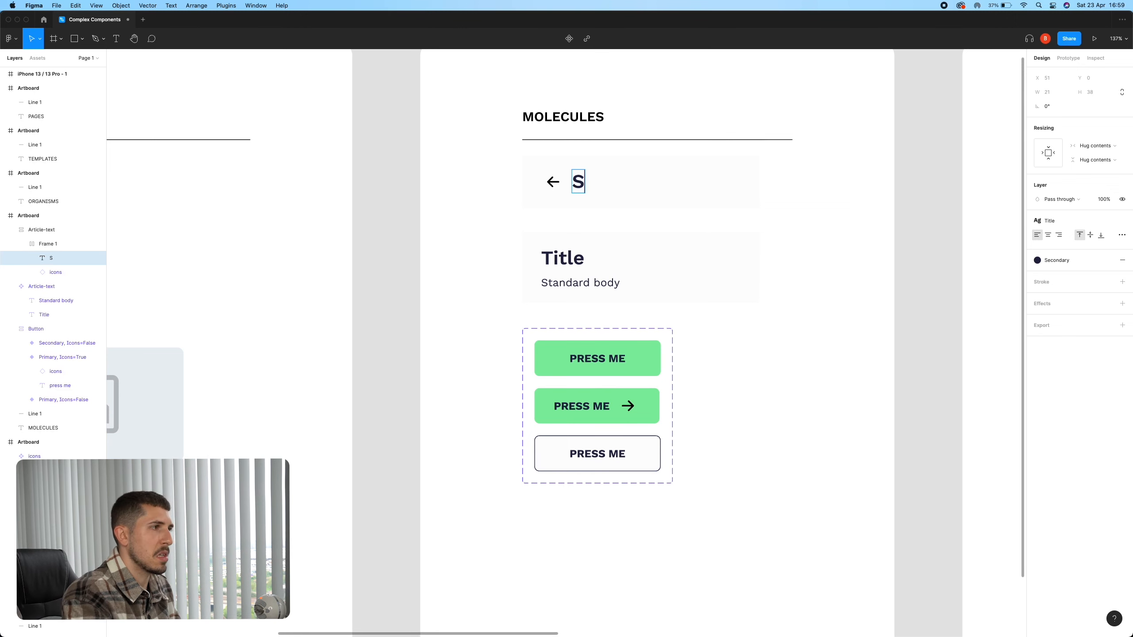
pyautogui.write('ettings')
pyautogui.click(691, 181)
pyautogui.scroll(-3, 622, 140)
pyautogui.click(1087, 228)
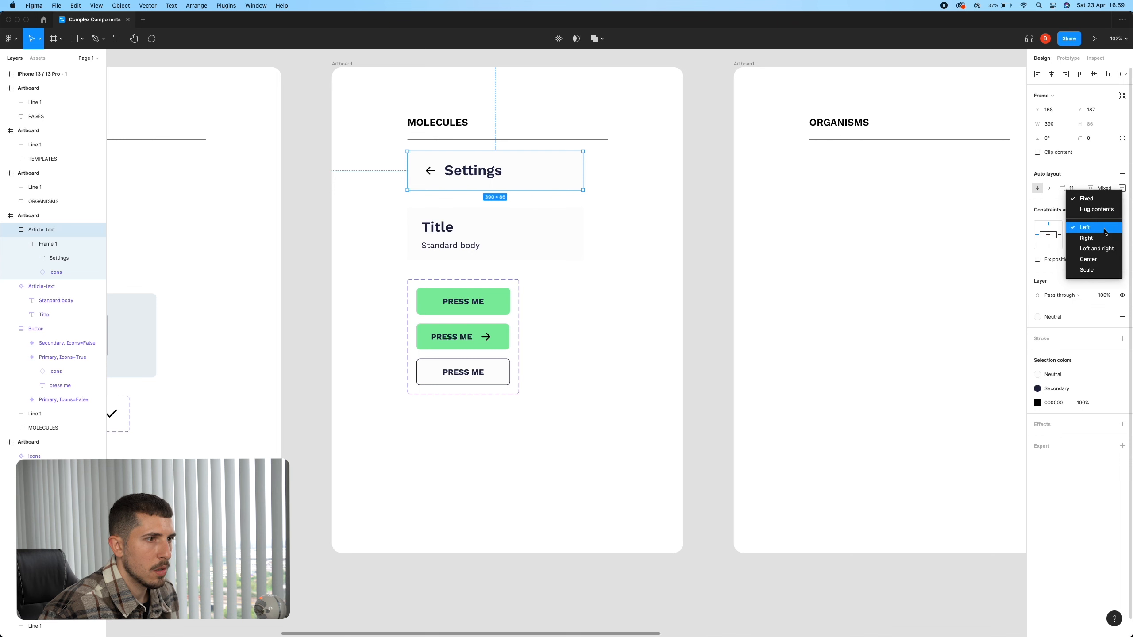
pyautogui.click(621, 236)
pyautogui.scroll(-3, 621, 236)
pyautogui.scroll(-5, 650, 230)
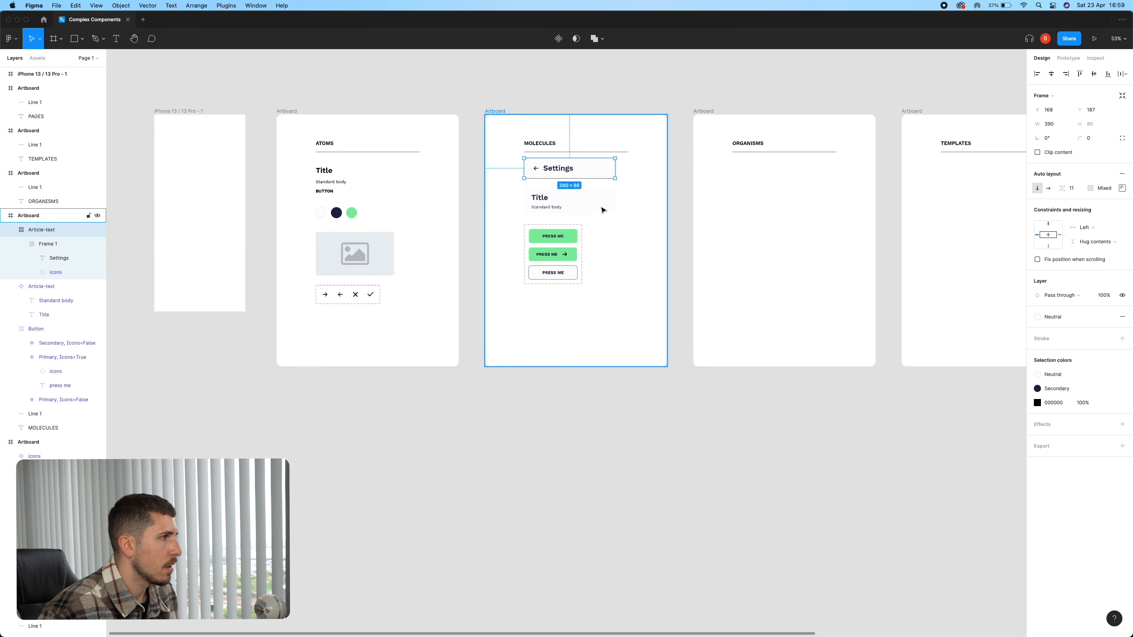
pyautogui.scroll(3, 604, 207)
pyautogui.click(669, 212)
pyautogui.scroll(2, 711, 238)
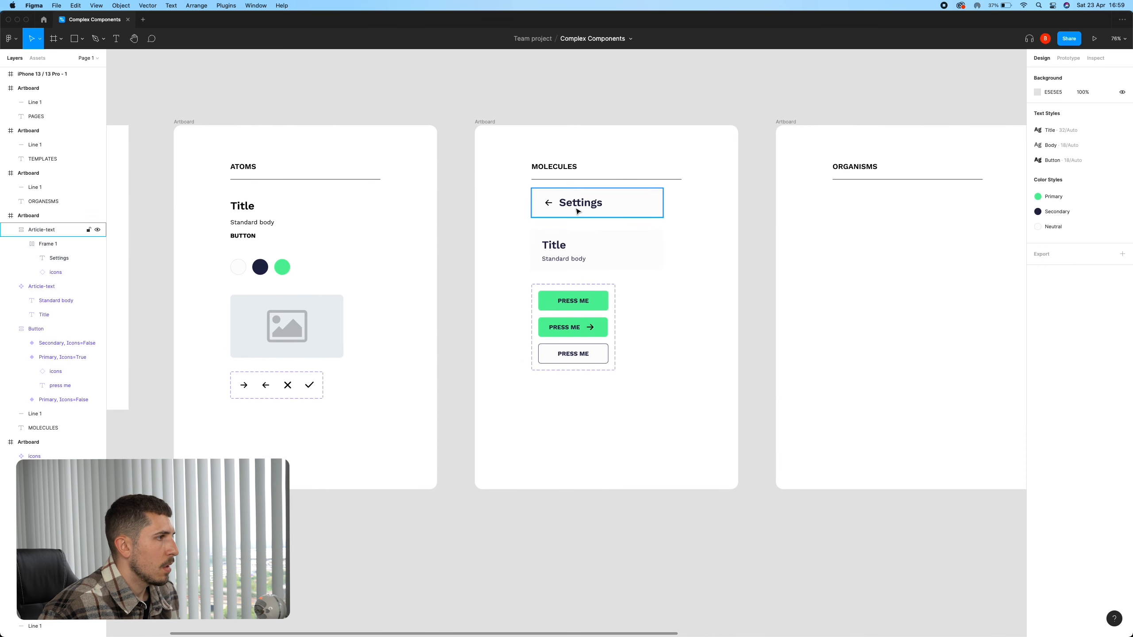
# Add a smaller "Subtitle" text atom beside Title under ATOMS, made from a copy of Title detached from its text style.
pyautogui.doubleClick(576, 209)
pyautogui.keyDown('alt'); pyautogui.moveTo(242, 206); pyautogui.dragTo(282, 206); pyautogui.keyUp('alt')
pyautogui.click(1122, 252)
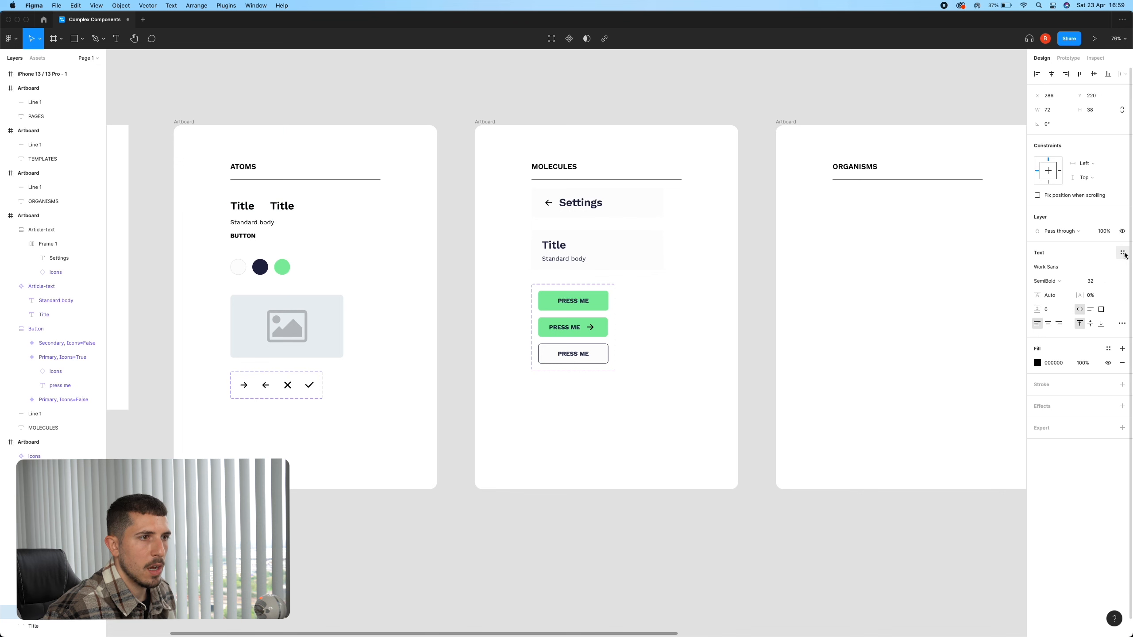
pyautogui.doubleClick(283, 206)
pyautogui.write('Subtitle')
pyautogui.press('Escape')
# Create a new text style named "Subtitle" from the Subtitle atom.
pyautogui.click(1123, 253)
pyautogui.click(1119, 268)
pyautogui.write('Subtitle')
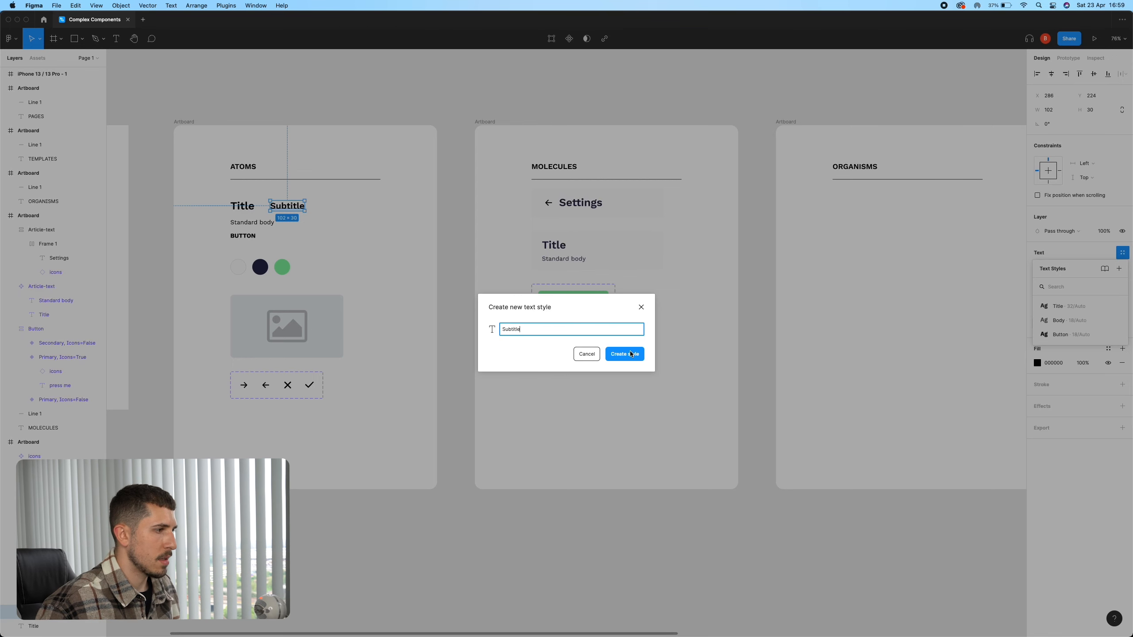
pyautogui.press('Return')
# Apply the Subtitle text style to the Settings text beside the arrow icon.
pyautogui.click(594, 208)
pyautogui.click(594, 208)
pyautogui.click(594, 208)
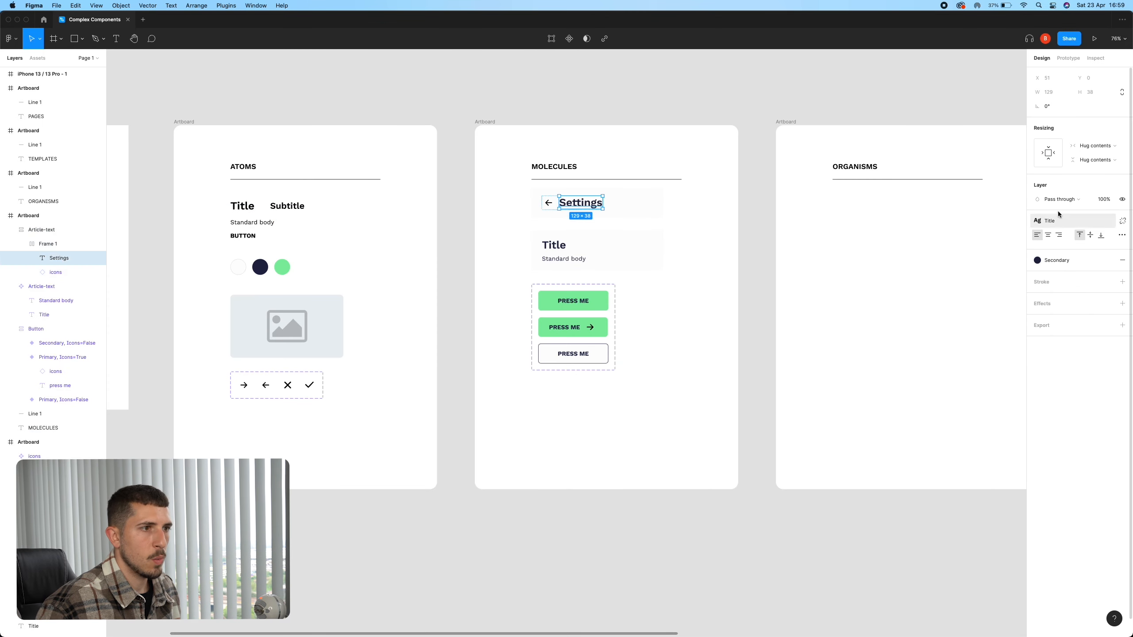
pyautogui.click(1109, 226)
pyautogui.click(1071, 312)
# Align the arrow icon and Settings text to the centre in the auto layout of the header's inner frame.
pyautogui.scroll(5, 589, 200)
pyautogui.click(560, 204)
pyautogui.doubleClick(561, 204)
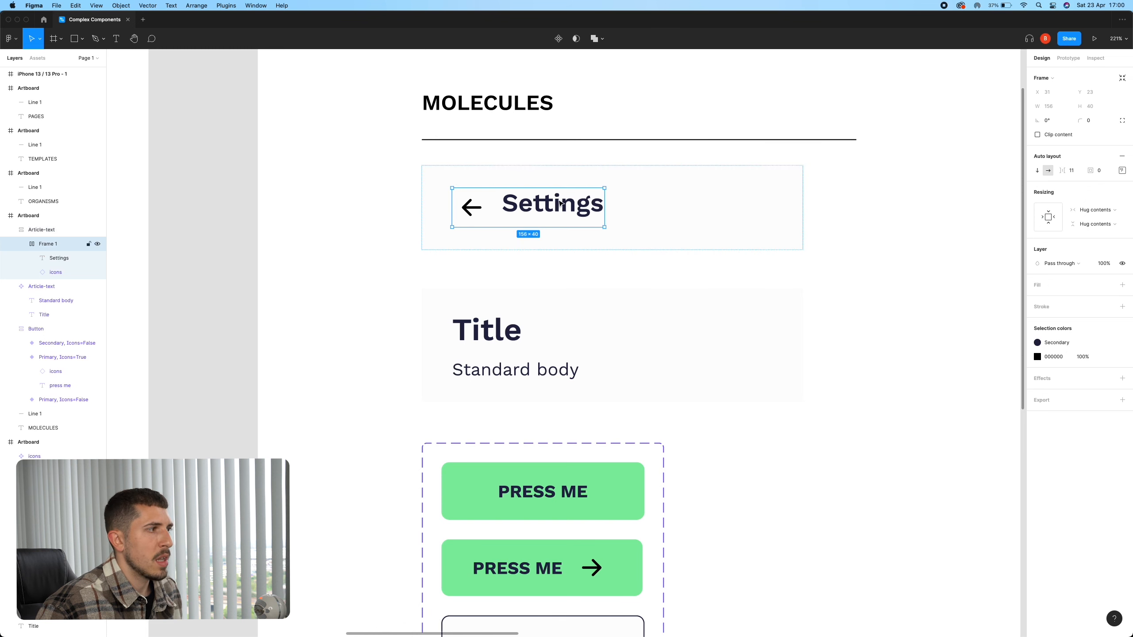
pyautogui.click(1124, 171)
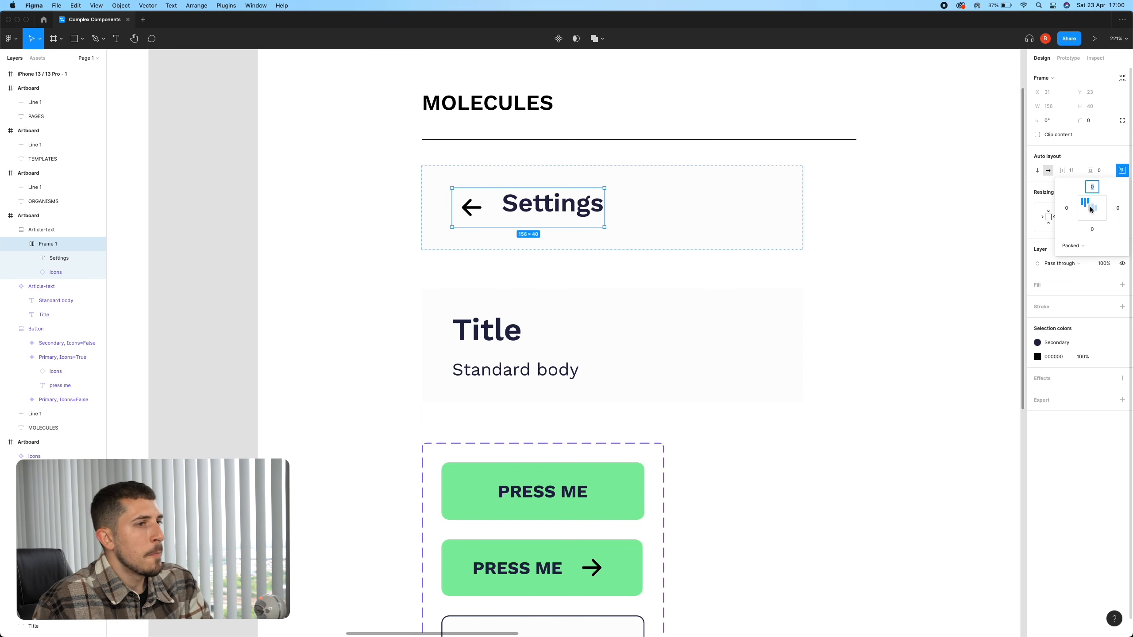
pyautogui.click(1121, 171)
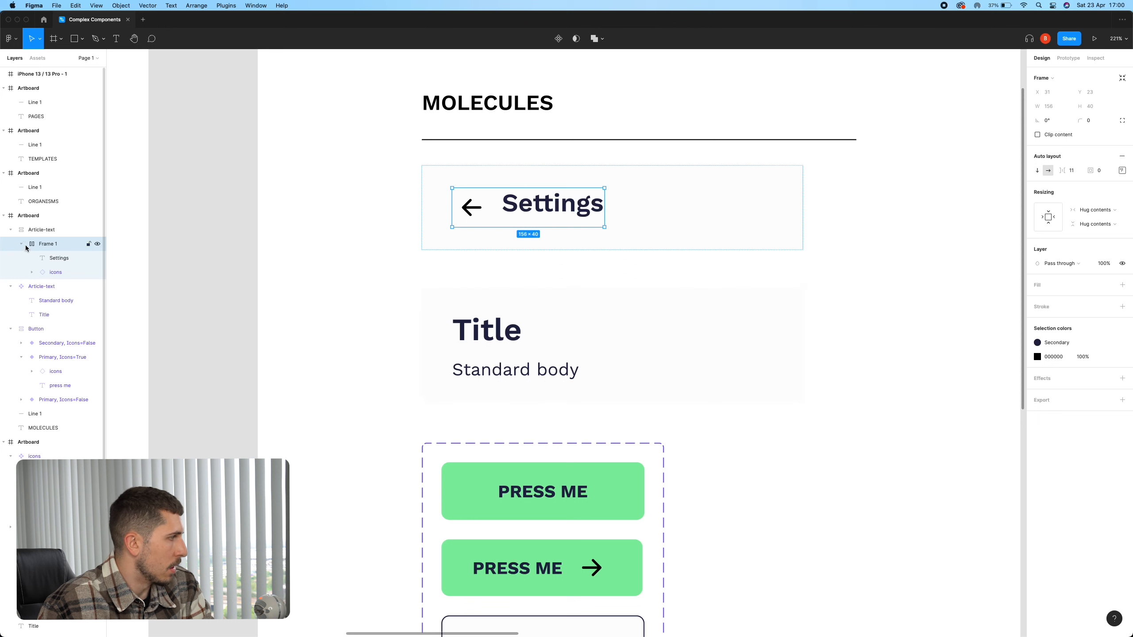
pyautogui.click(1123, 170)
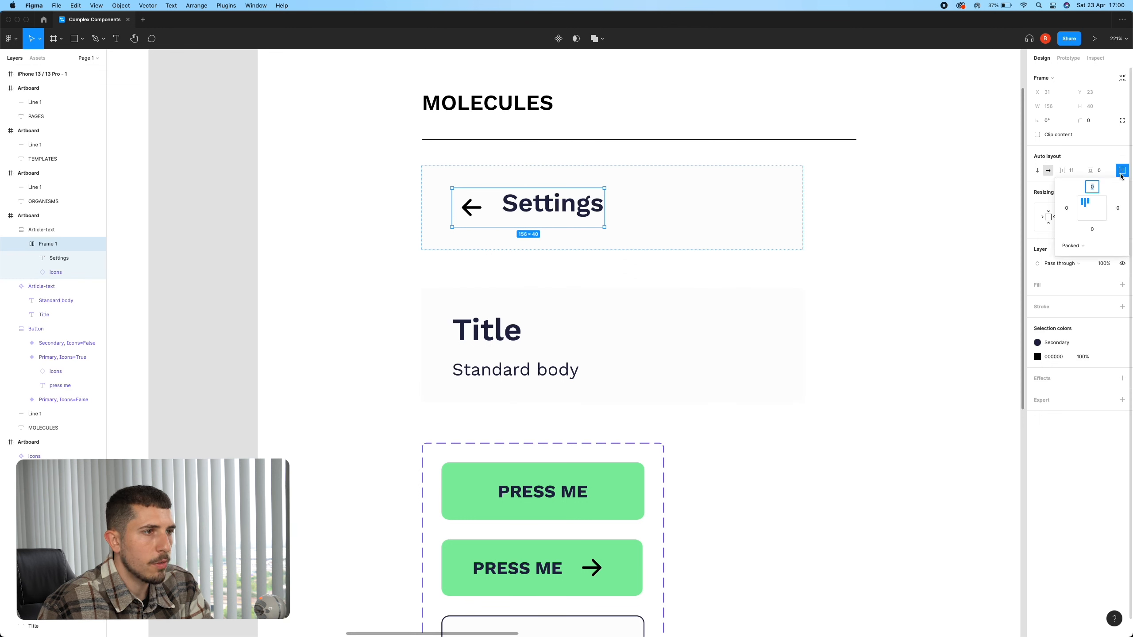
pyautogui.click(1092, 210)
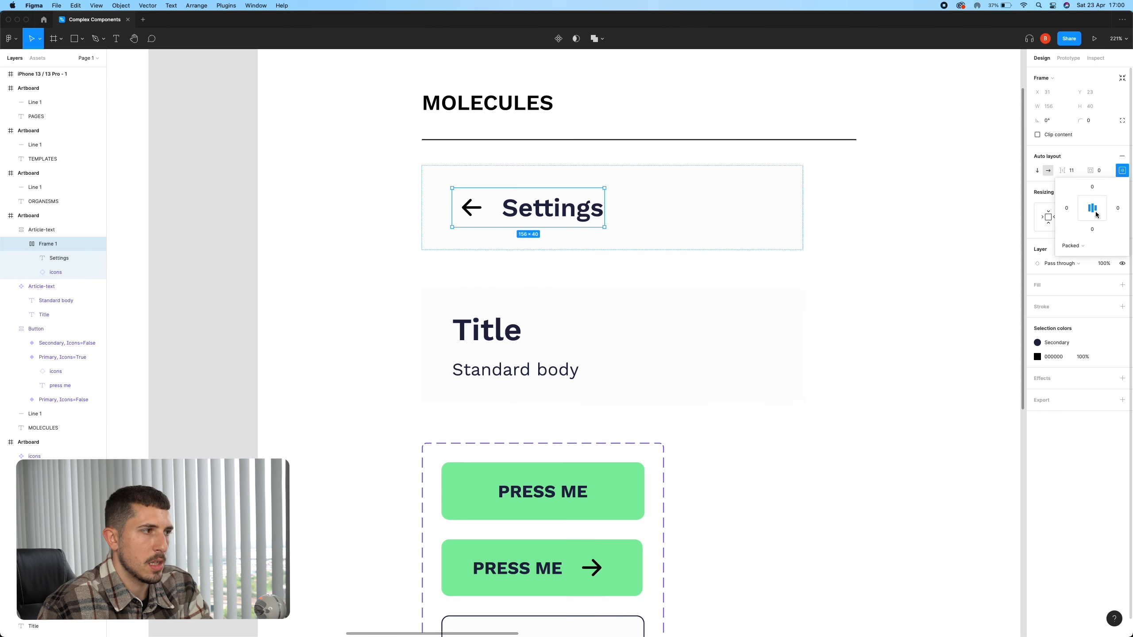
pyautogui.doubleClick(580, 208)
pyautogui.write('Settings')
pyautogui.press('Escape')
pyautogui.scroll(-5, 738, 249)
pyautogui.scroll(-2, 738, 249)
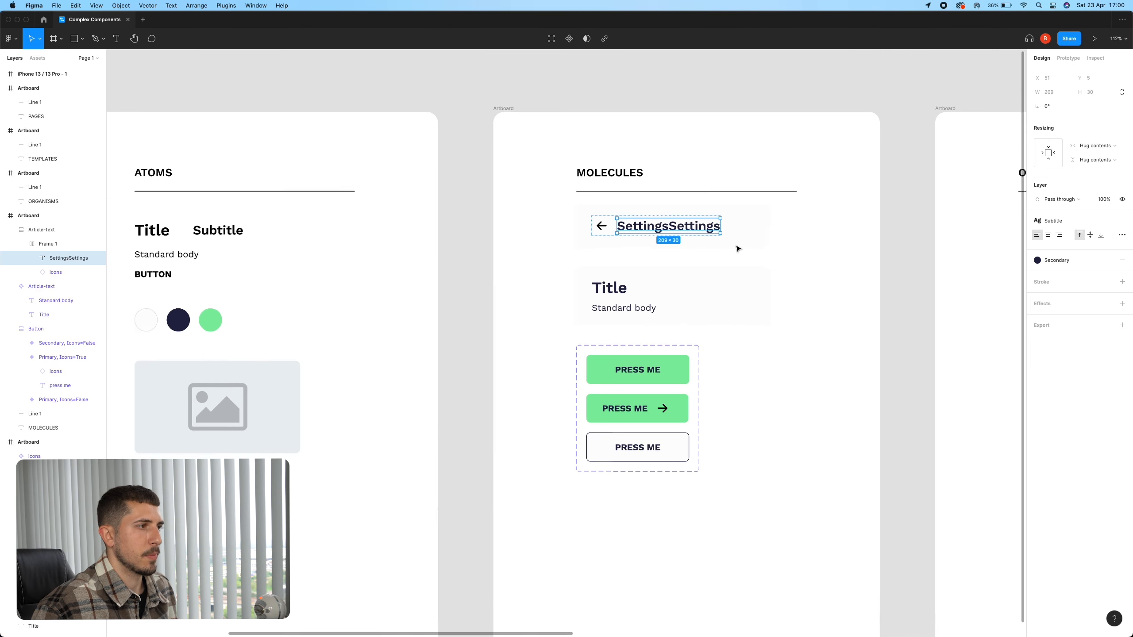
pyautogui.hscroll(4, 670, 250)
pyautogui.press('Escape')
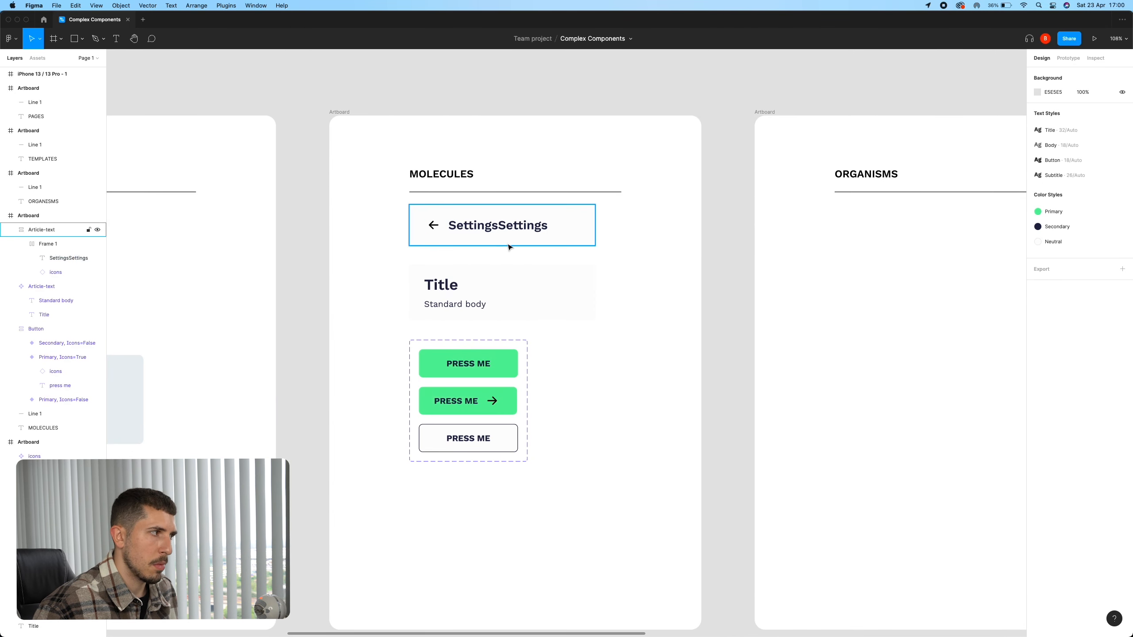
pyautogui.scroll(3, 491, 232)
pyautogui.click(491, 232)
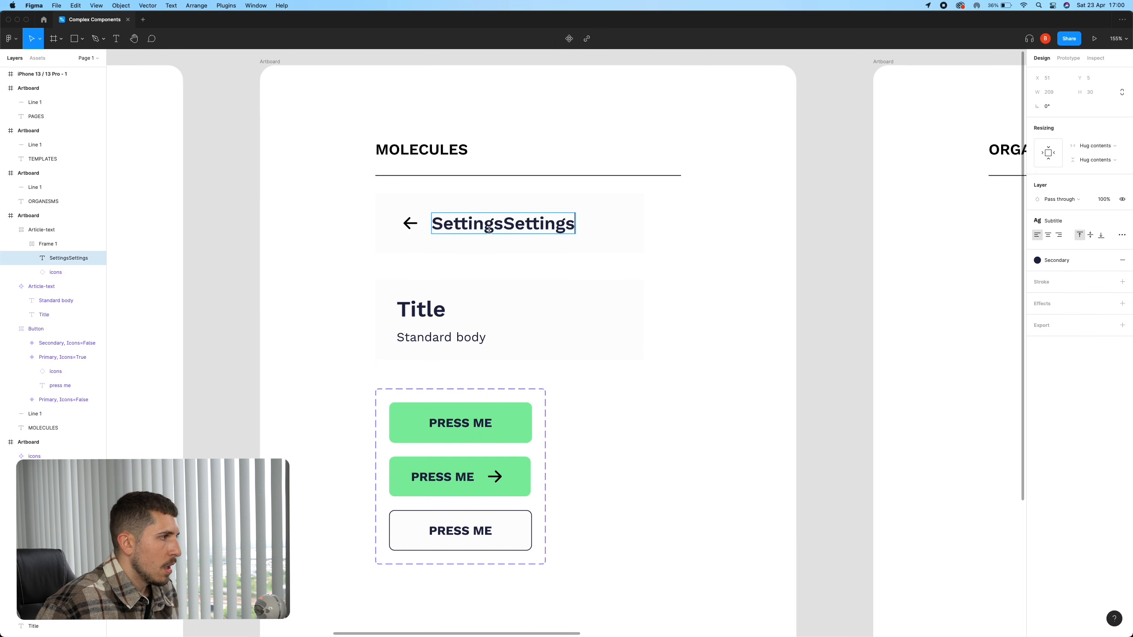
pyautogui.press('super+z')
pyautogui.click(808, 236)
pyautogui.scroll(-6, 808, 237)
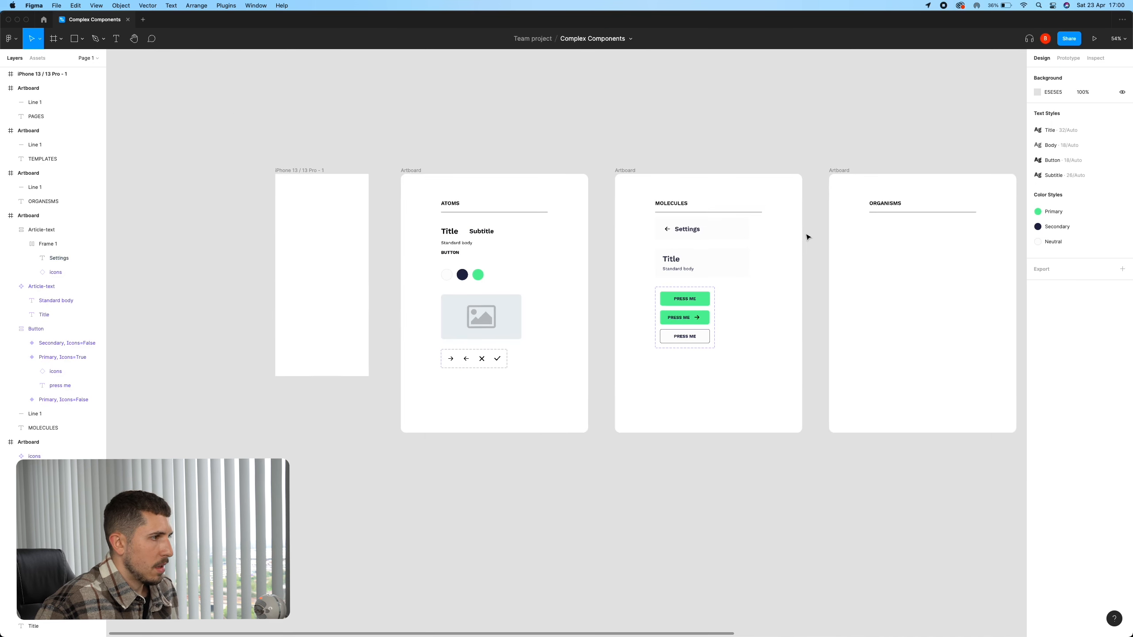
# Rename the Settings header frame under MOLECULES as "Menu-option".
pyautogui.hscroll(3, 665, 250)
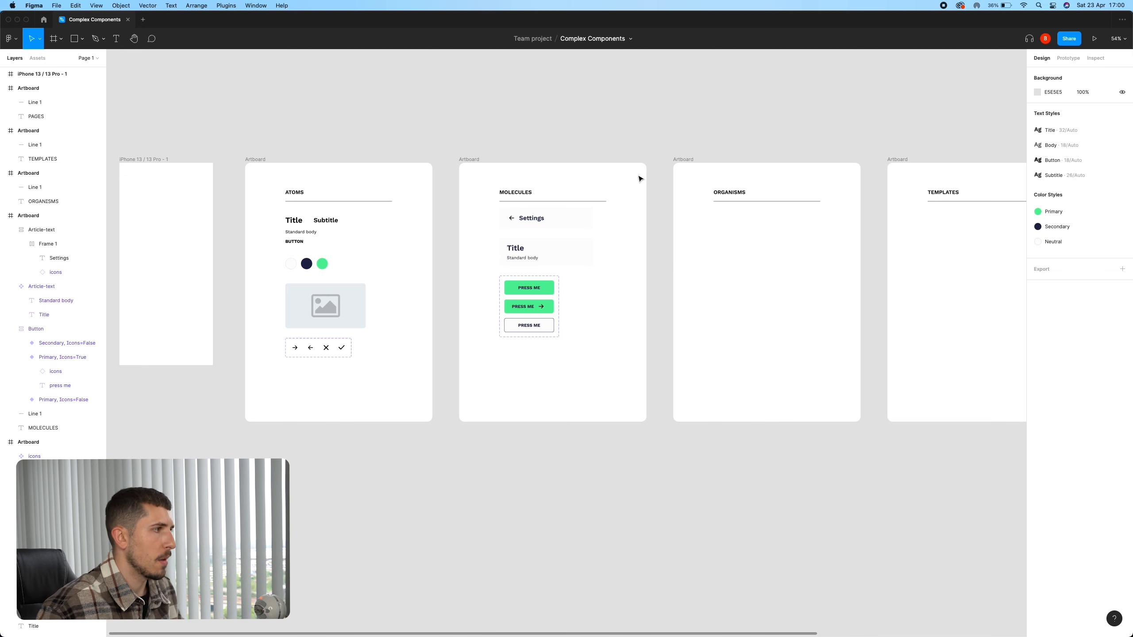
pyautogui.hscroll(2, 678, 225)
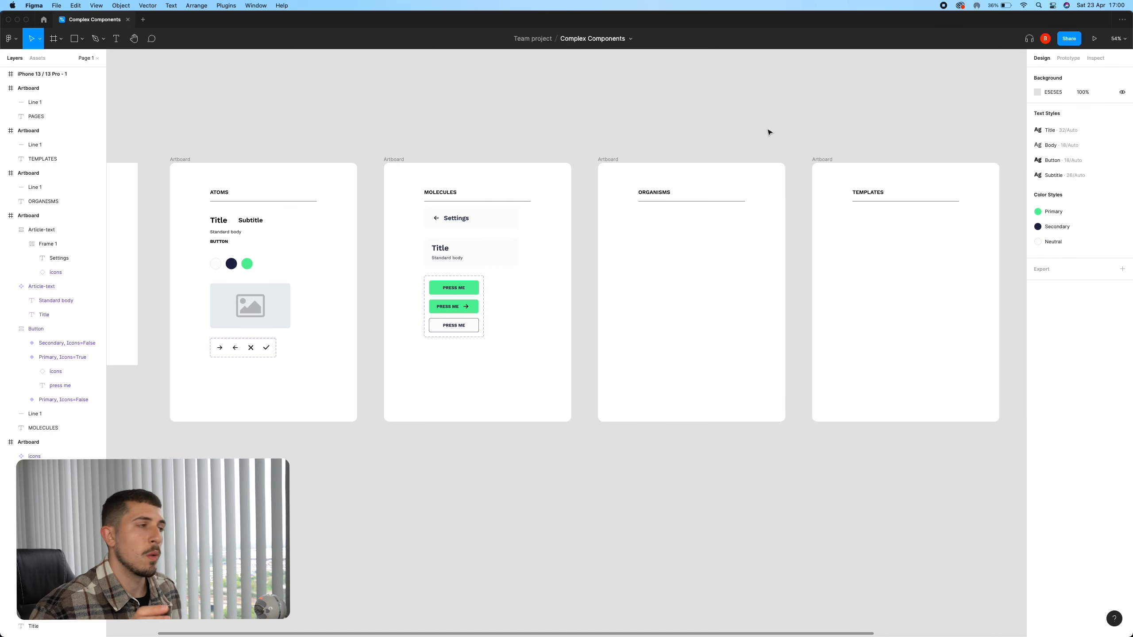
pyautogui.rightClick(478, 216)
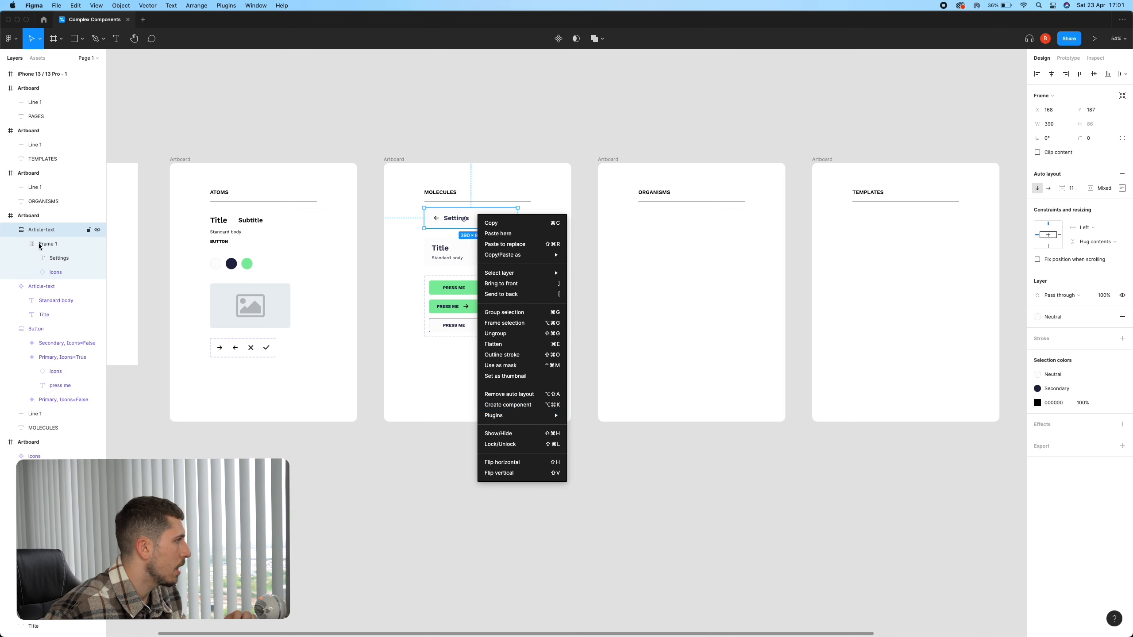
pyautogui.doubleClick(42, 230)
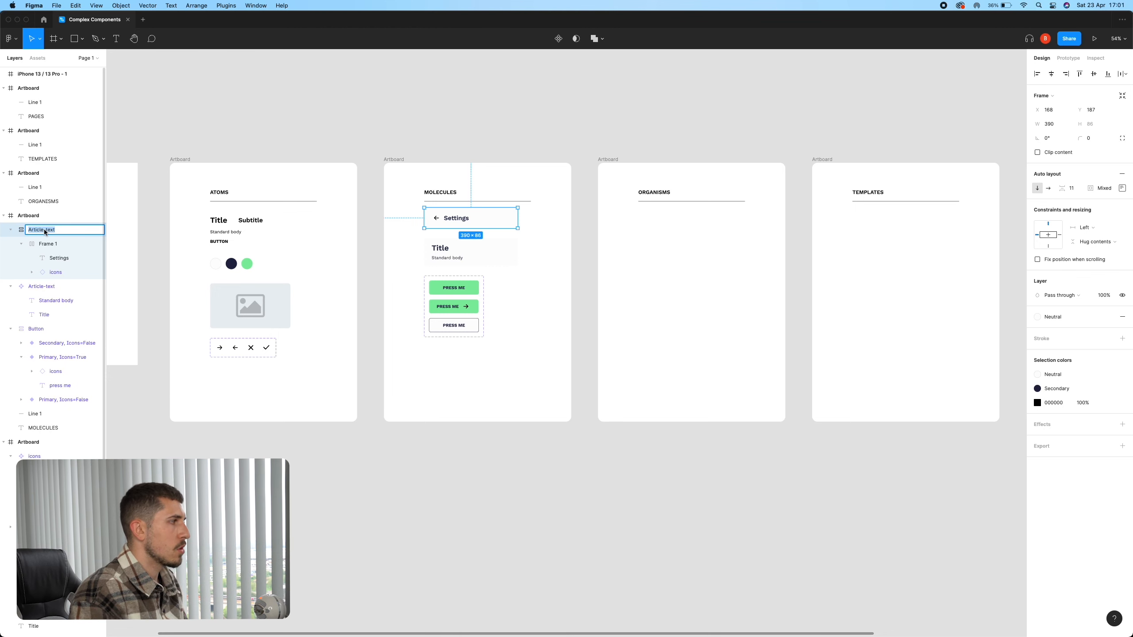
pyautogui.write('Menu-option')
pyautogui.press('Return')
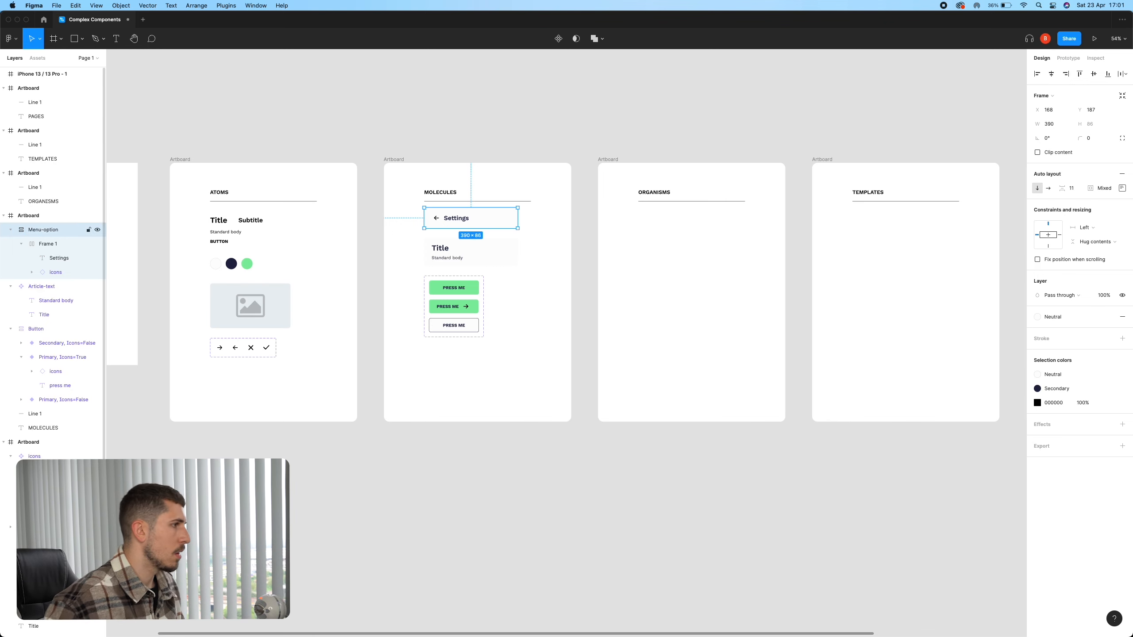
pyautogui.click(560, 235)
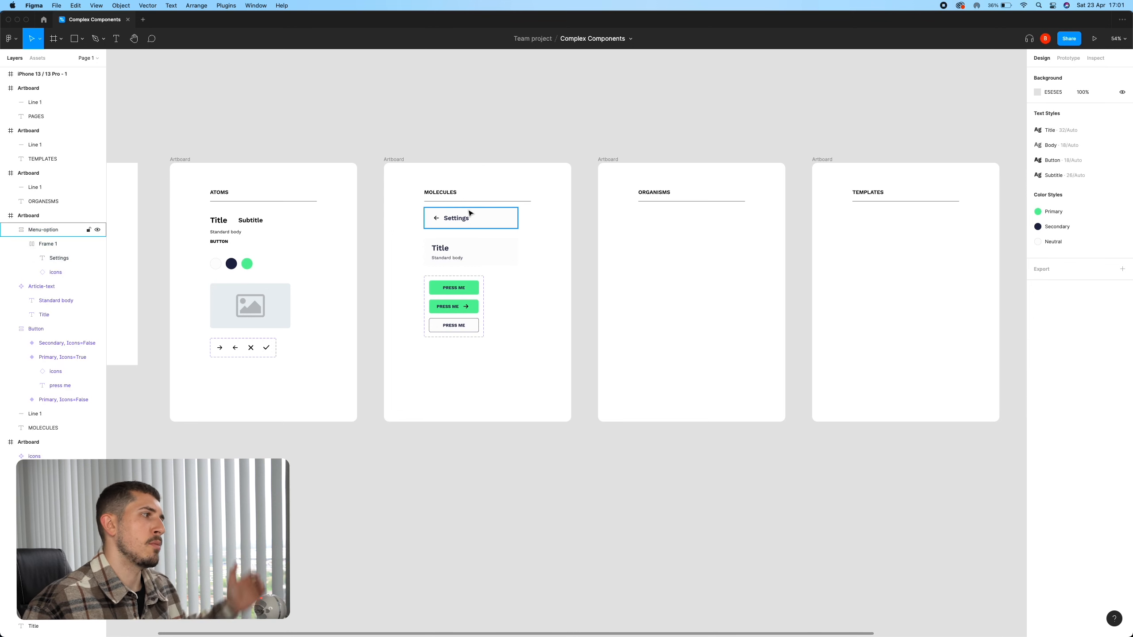
# Rename the Settings header frame as "Navigation" and turn it into a component.
pyautogui.click(456, 218)
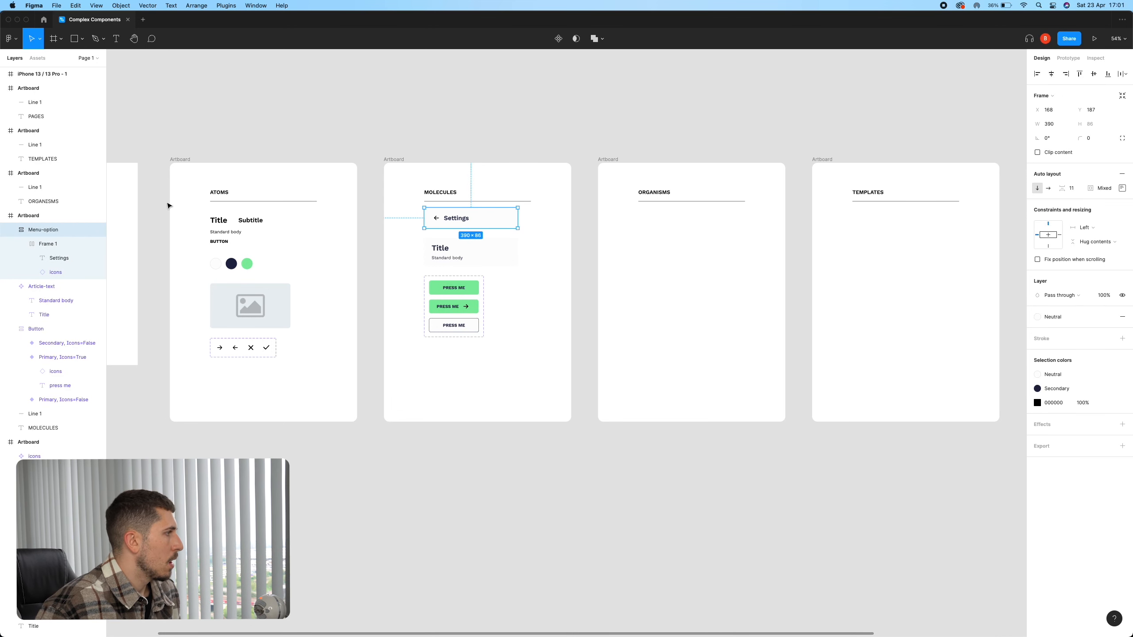
pyautogui.doubleClick(39, 229)
pyautogui.write('Navigation')
pyautogui.press('Return')
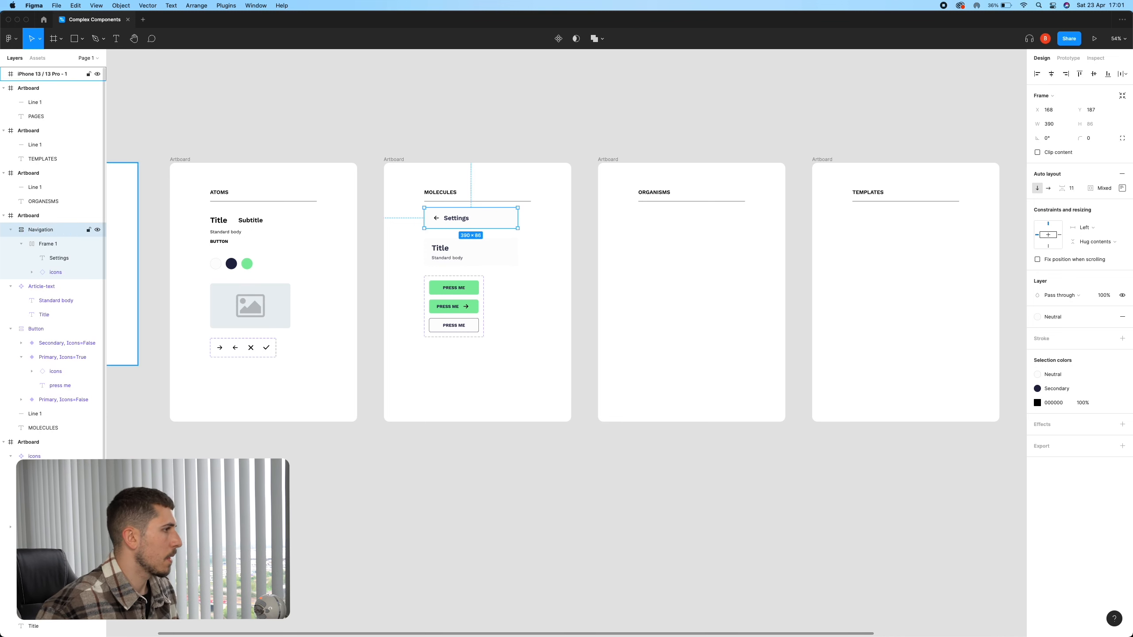
pyautogui.rightClick(469, 218)
pyautogui.click(524, 408)
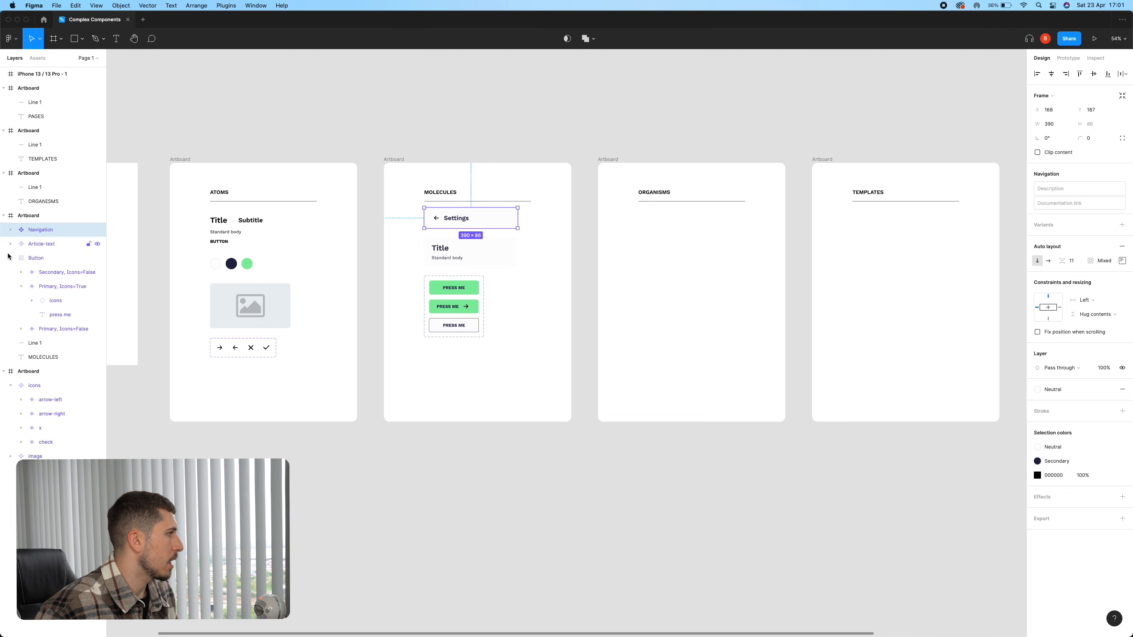
pyautogui.click(53, 258)
pyautogui.click(468, 257)
pyautogui.click(466, 219)
pyautogui.click(642, 181)
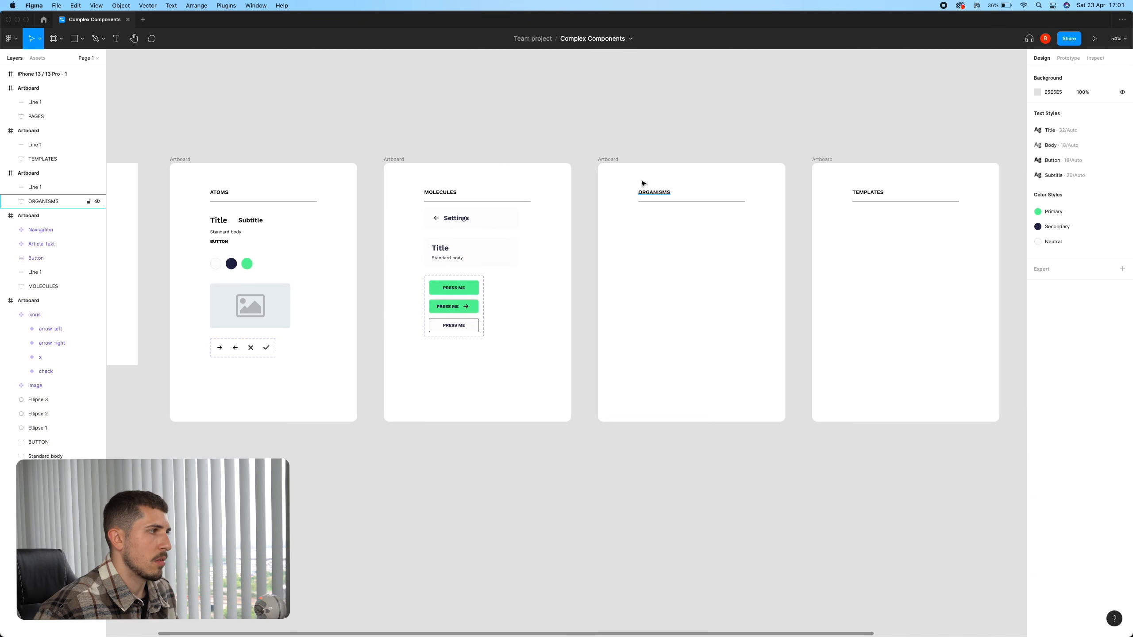
# Place instances of the Navigation, image, Article-text and Button components in a vertical stack on the ORGANISMS artboard.
pyautogui.click(38, 58)
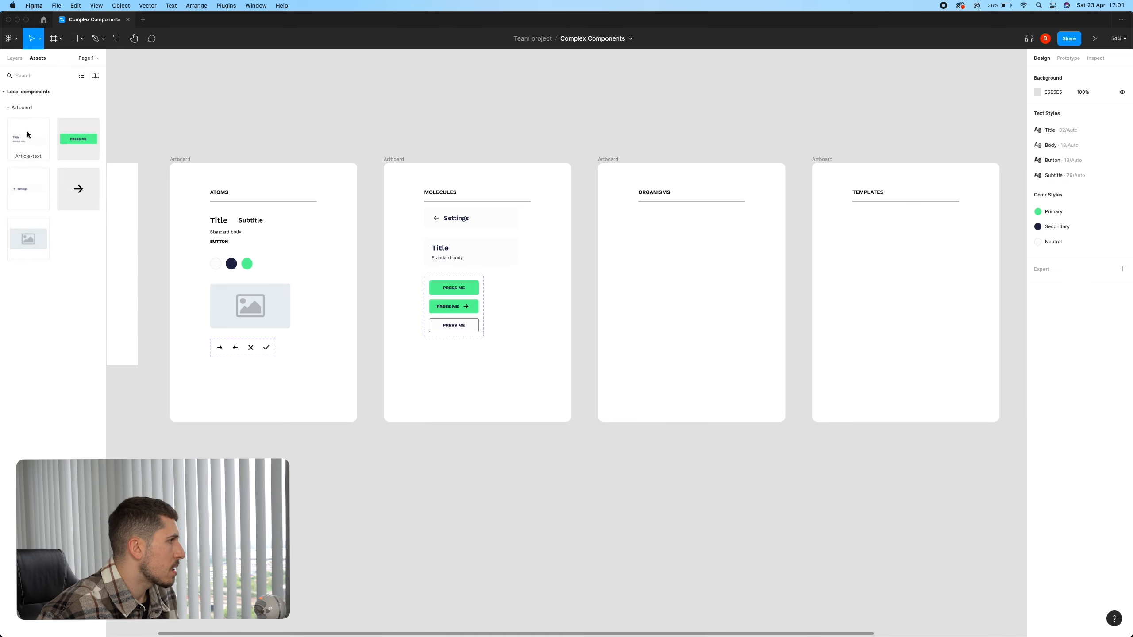
pyautogui.moveTo(28, 188); pyautogui.dragTo(698, 234)
pyautogui.moveTo(28, 239); pyautogui.dragTo(691, 267)
pyautogui.moveTo(28, 139); pyautogui.dragTo(692, 312)
pyautogui.press('Escape')
pyautogui.moveTo(92, 144); pyautogui.dragTo(685, 343)
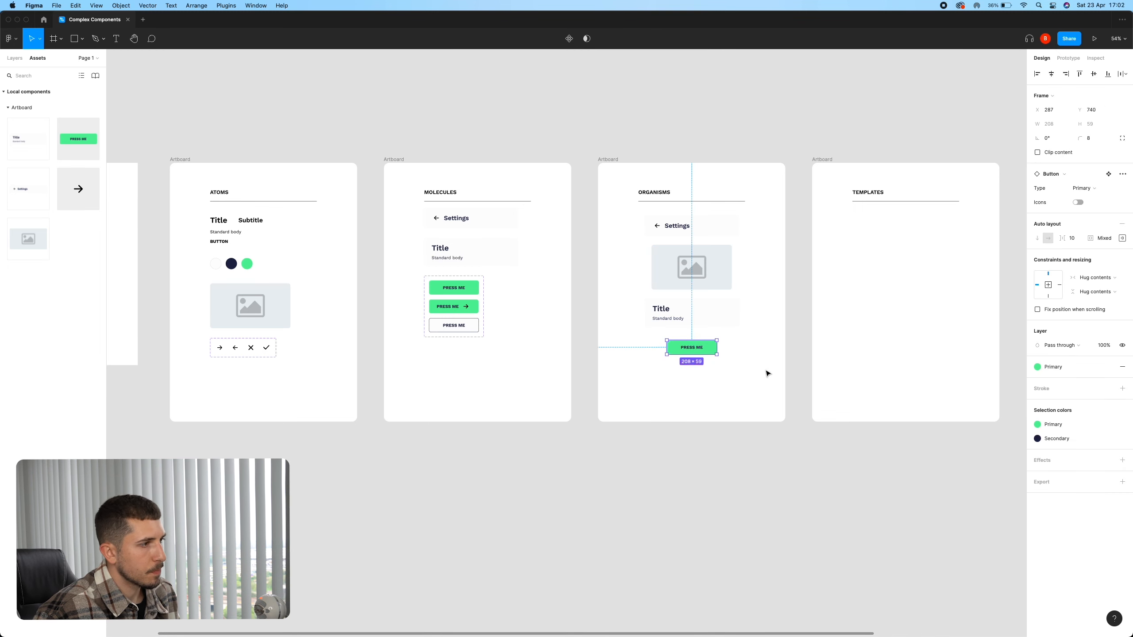
pyautogui.click(767, 372)
# Turn on the Icons property of the button instance under ORGANISMS.
pyautogui.click(692, 352)
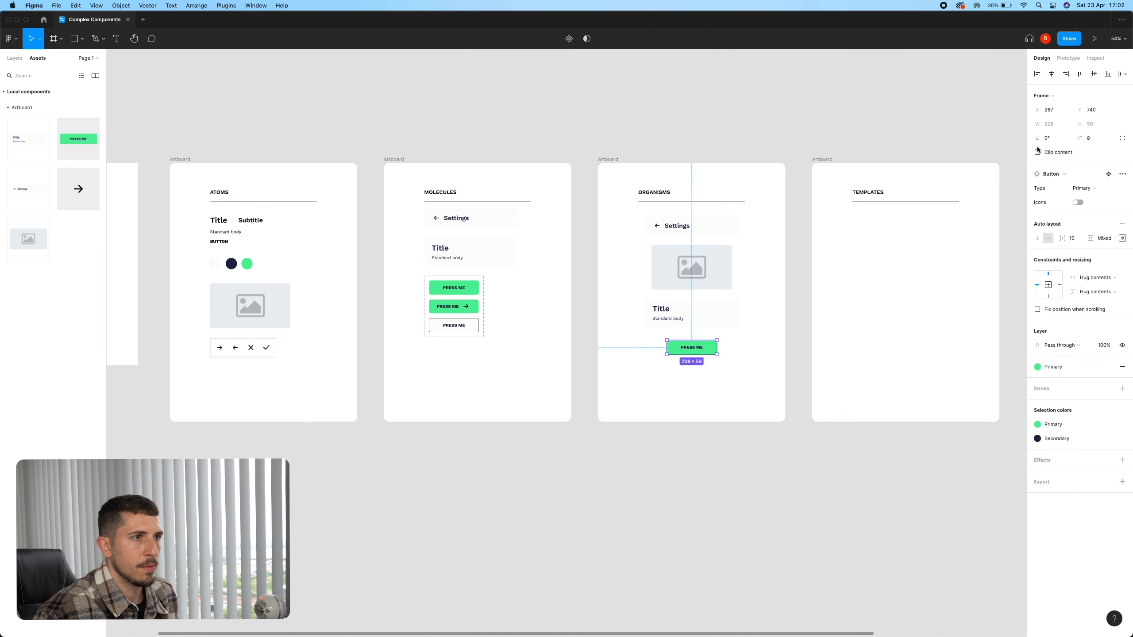
pyautogui.click(1078, 202)
pyautogui.hscroll(3, 567, 290)
pyautogui.moveTo(500, 218)
pyautogui.mouseDown()
pyautogui.moveTo(629, 375)
pyautogui.moveTo(504, 229)
pyautogui.mouseUp()
pyautogui.click(1122, 174)
pyautogui.click(602, 392)
# Move the empty iPhone 13 / 13 Pro frame onto the TEMPLATES artboard and fit it below the heading line.
pyautogui.scroll(-3, 617, 401)
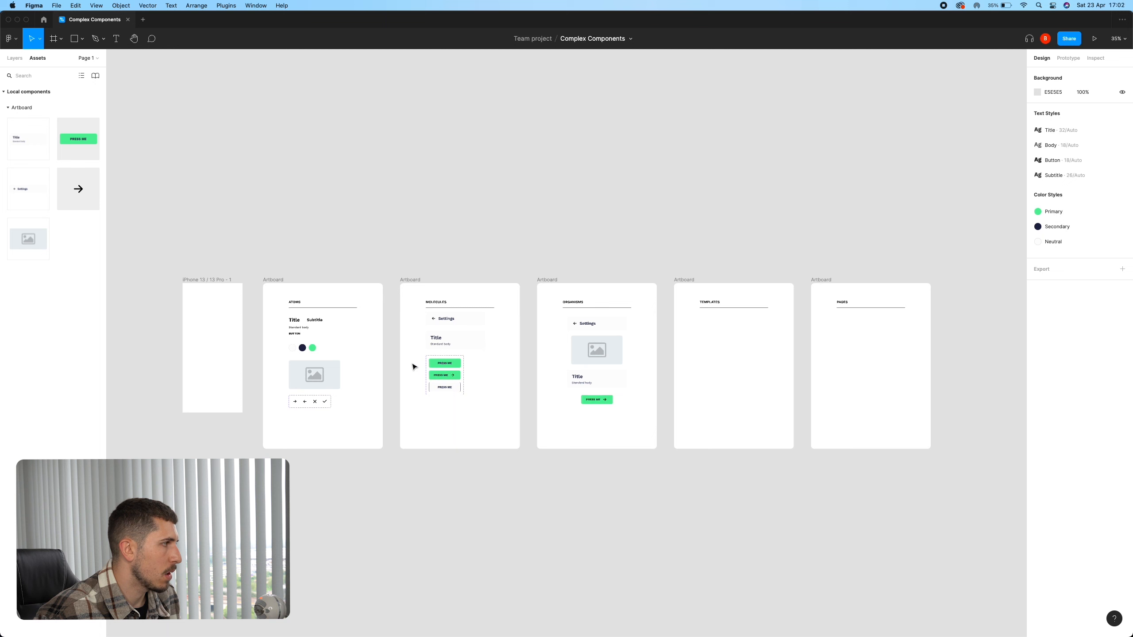
pyautogui.moveTo(203, 281); pyautogui.dragTo(723, 339)
pyautogui.click(24, 59)
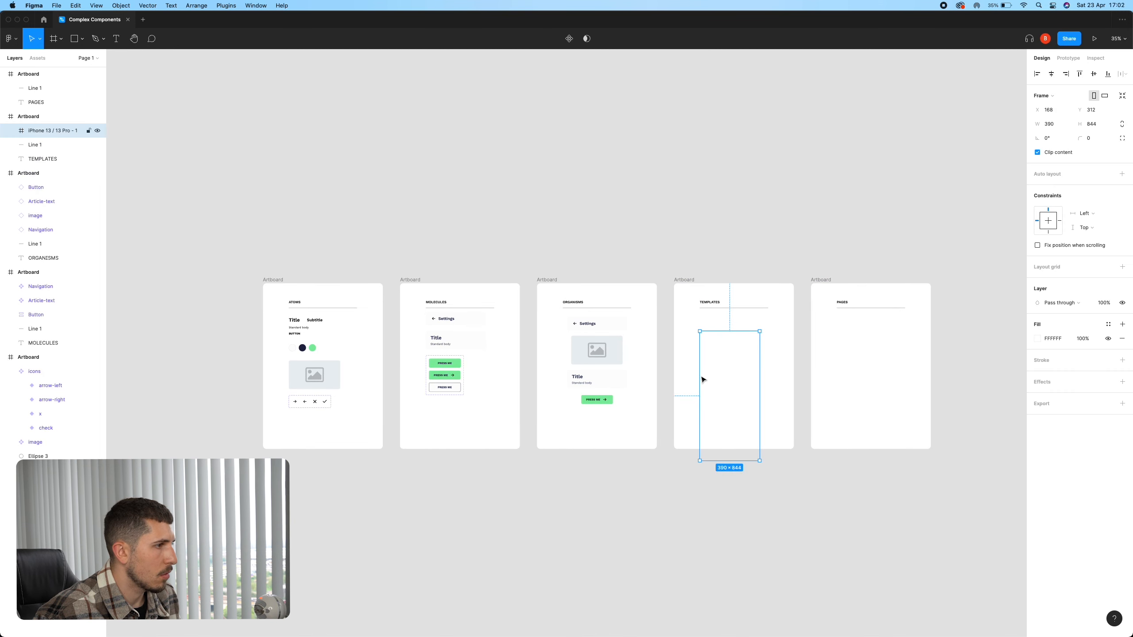
pyautogui.moveTo(748, 405); pyautogui.dragTo(753, 389)
# Fill the iPhone frame under TEMPLATES with light grey E9EEF1 and set its corner radius to 22.
pyautogui.click(1037, 339)
pyautogui.scroll(3, 794, 439)
pyautogui.click(662, 165)
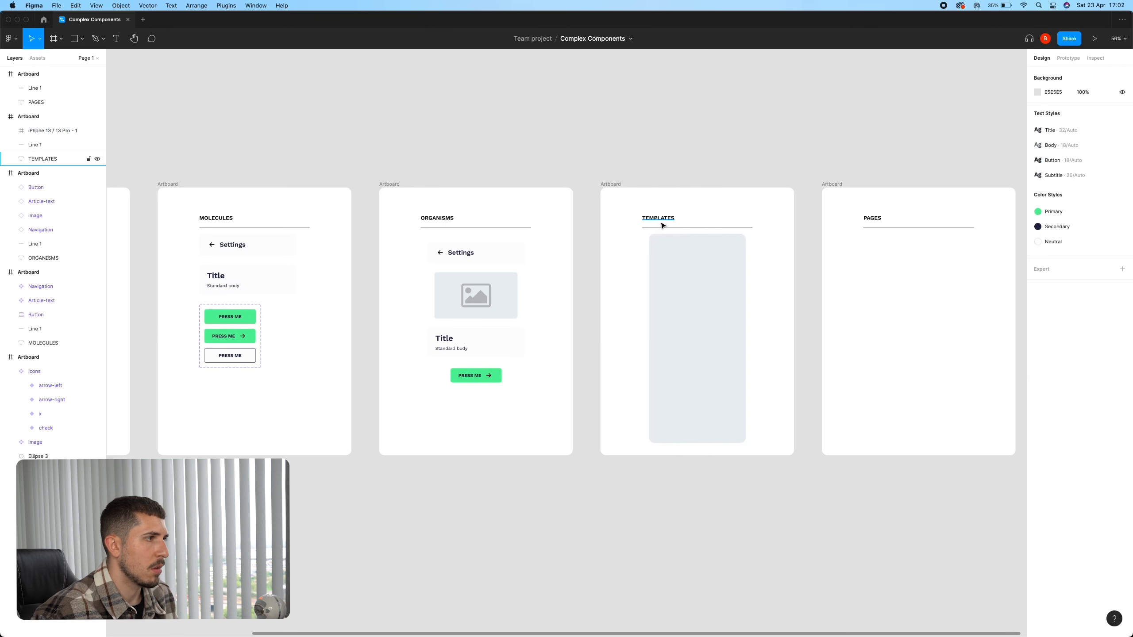
pyautogui.scroll(2, 699, 389)
pyautogui.click(708, 320)
pyautogui.click(643, 480)
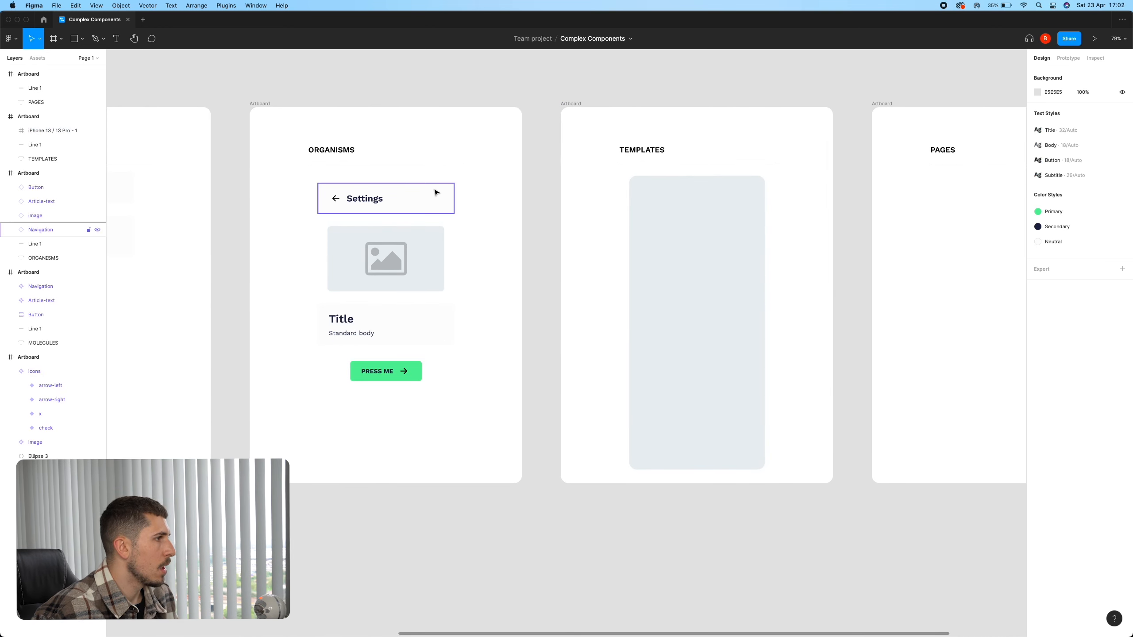
pyautogui.moveTo(414, 200); pyautogui.dragTo(729, 216)
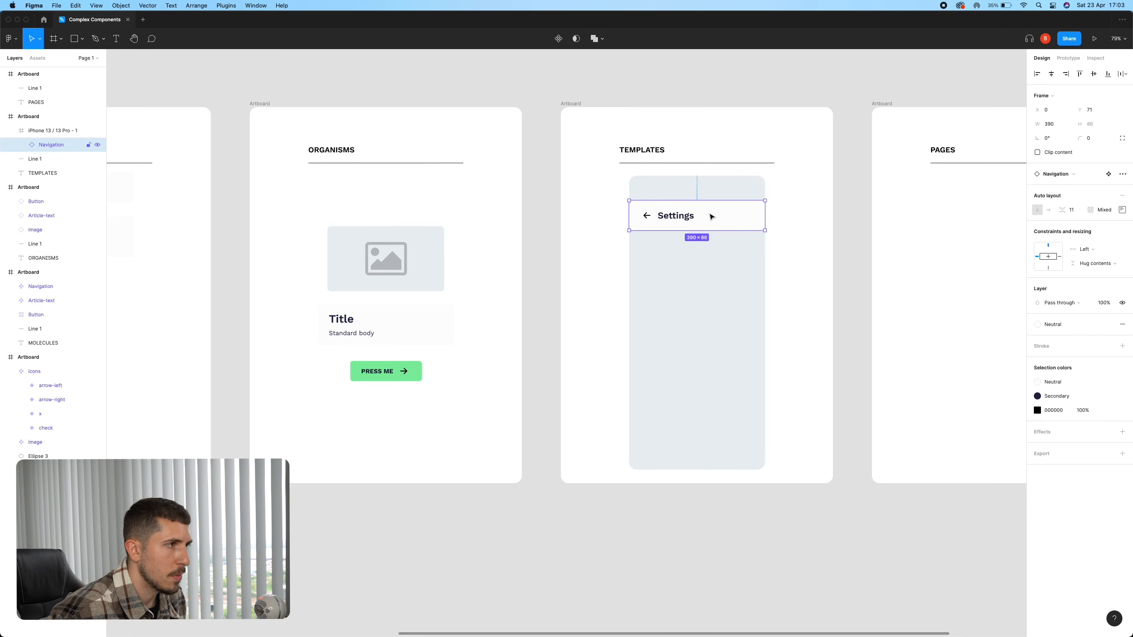
pyautogui.press('Escape')
pyautogui.click(392, 264)
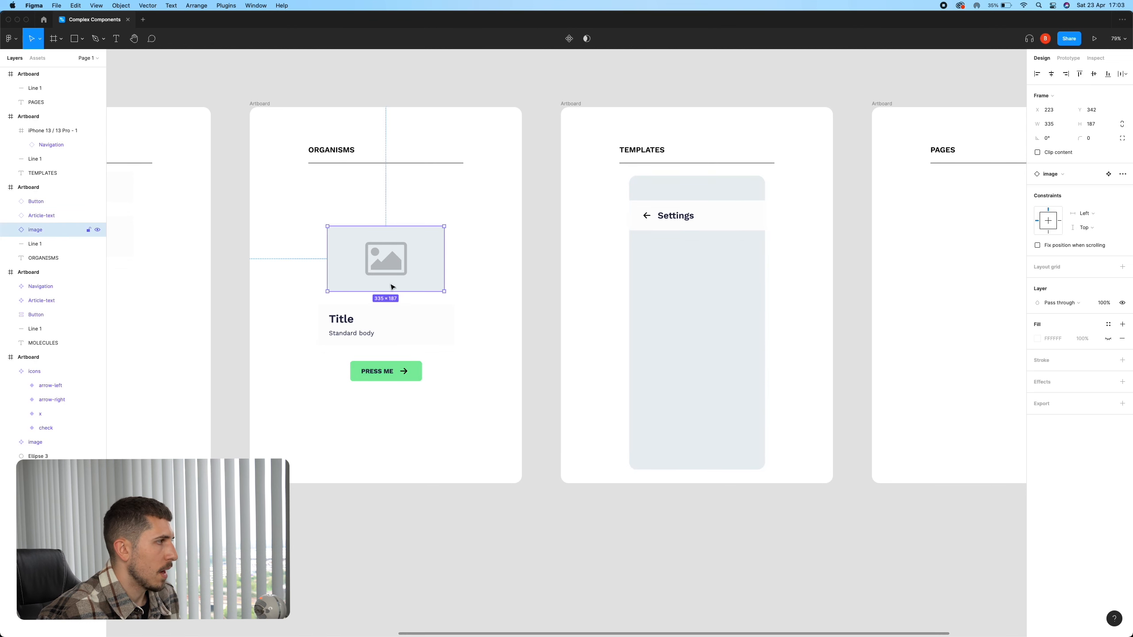
pyautogui.press('super+z')
pyautogui.press('super+z')
pyautogui.press('super+z')
pyautogui.press('super+z')
pyautogui.press('super+z')
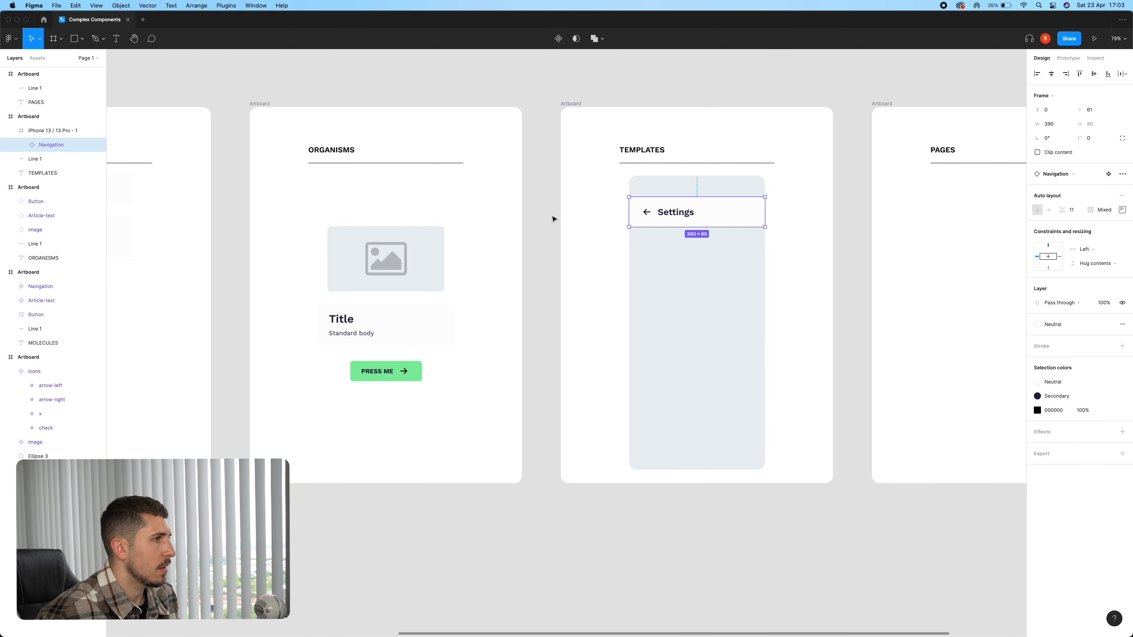
pyautogui.click(415, 212)
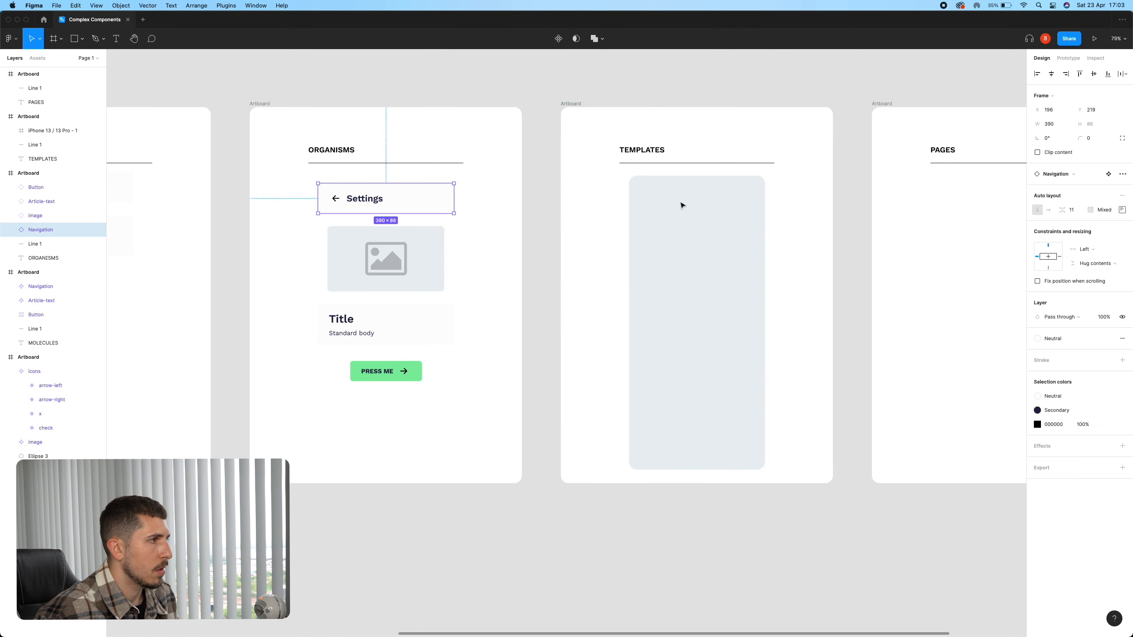
# Stack instances of the Navigation, image and Article-text components inside the grey iPhone frame under TEMPLATES.
pyautogui.click(37, 58)
pyautogui.moveTo(28, 189); pyautogui.dragTo(696, 216)
pyautogui.press('Escape')
pyautogui.moveTo(28, 239); pyautogui.dragTo(710, 281)
pyautogui.doubleClick(705, 271)
pyautogui.click(772, 296)
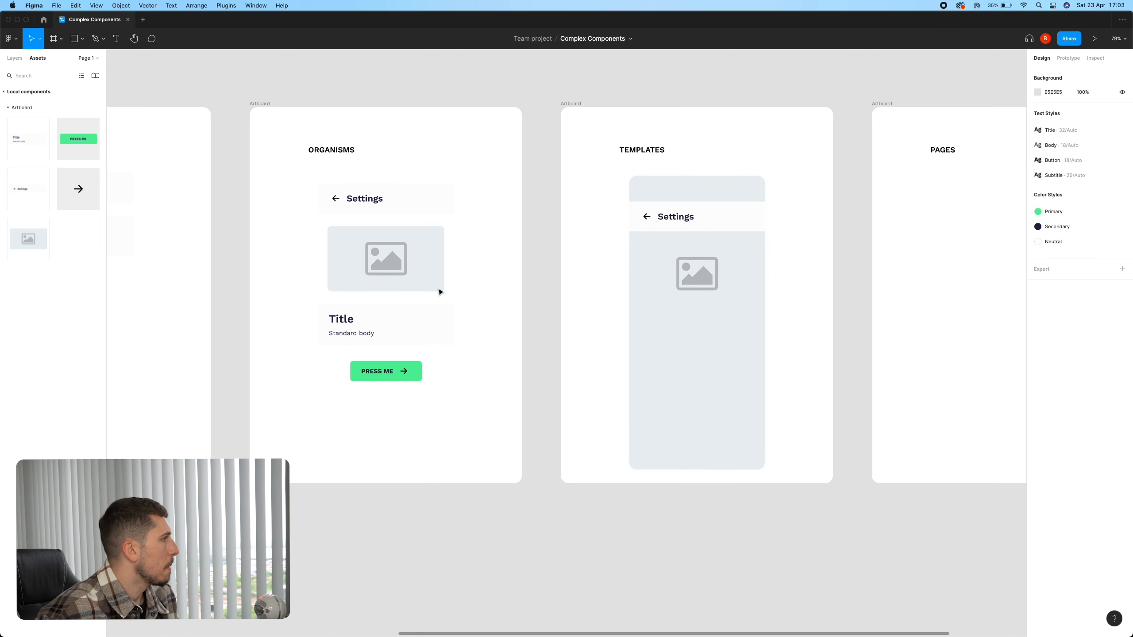
pyautogui.moveTo(41, 157); pyautogui.dragTo(738, 342)
pyautogui.click(776, 316)
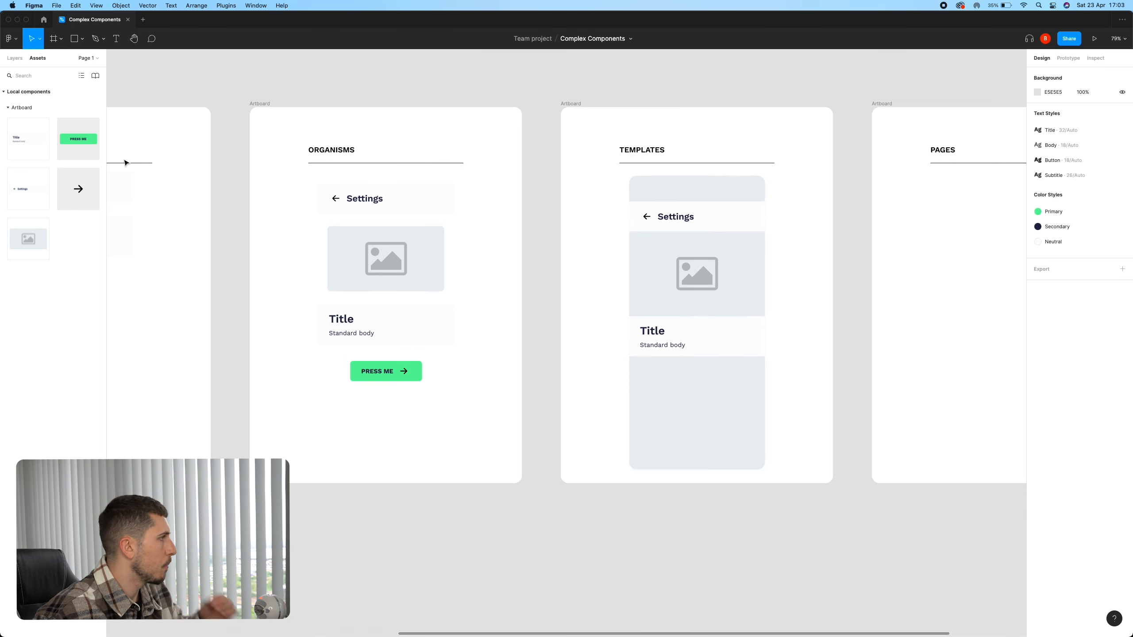
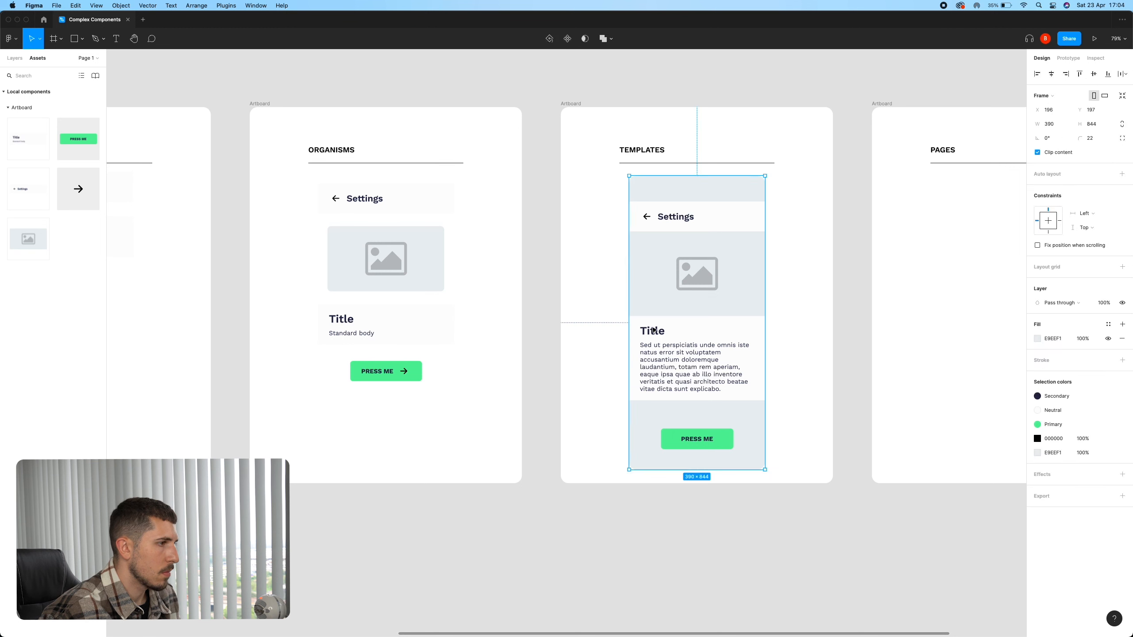
# Replace the Title text in the template's article block with "Article text".
pyautogui.doubleClick(654, 331)
pyautogui.write('Ar')
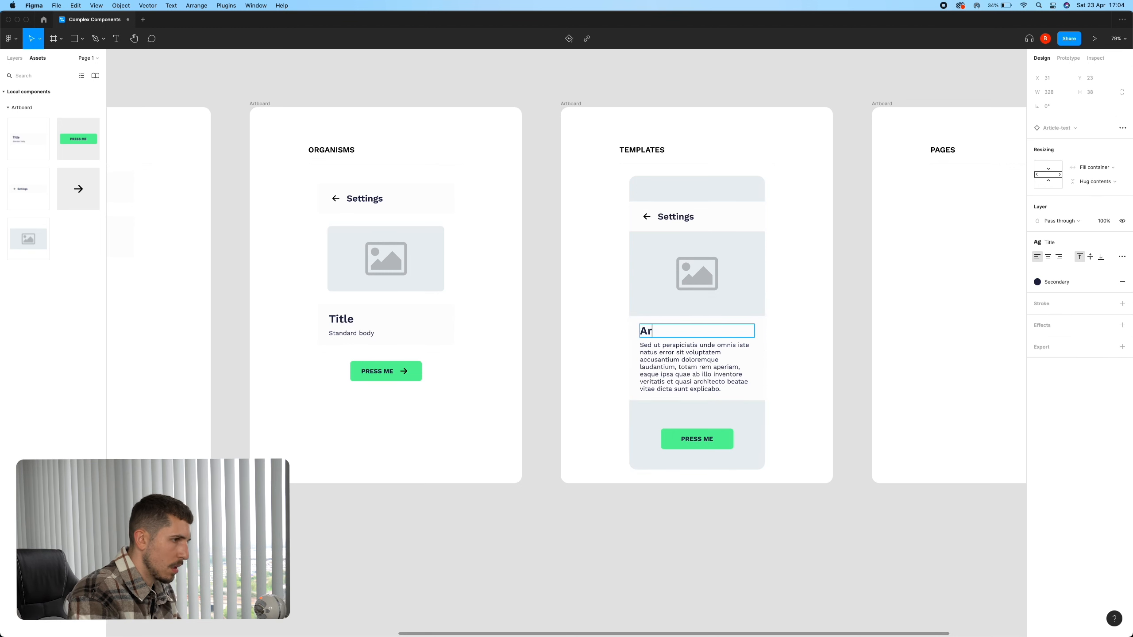
pyautogui.write('ticle text')
pyautogui.press('Escape')
# Draw a rectangle about 389 by 199 over the area below the article text in the template's iPhone frame.
pyautogui.press('r')
pyautogui.moveTo(629, 400); pyautogui.dragTo(764, 470)
pyautogui.press('Escape')
pyautogui.click(746, 448)
pyautogui.hotkey('alt', '1')
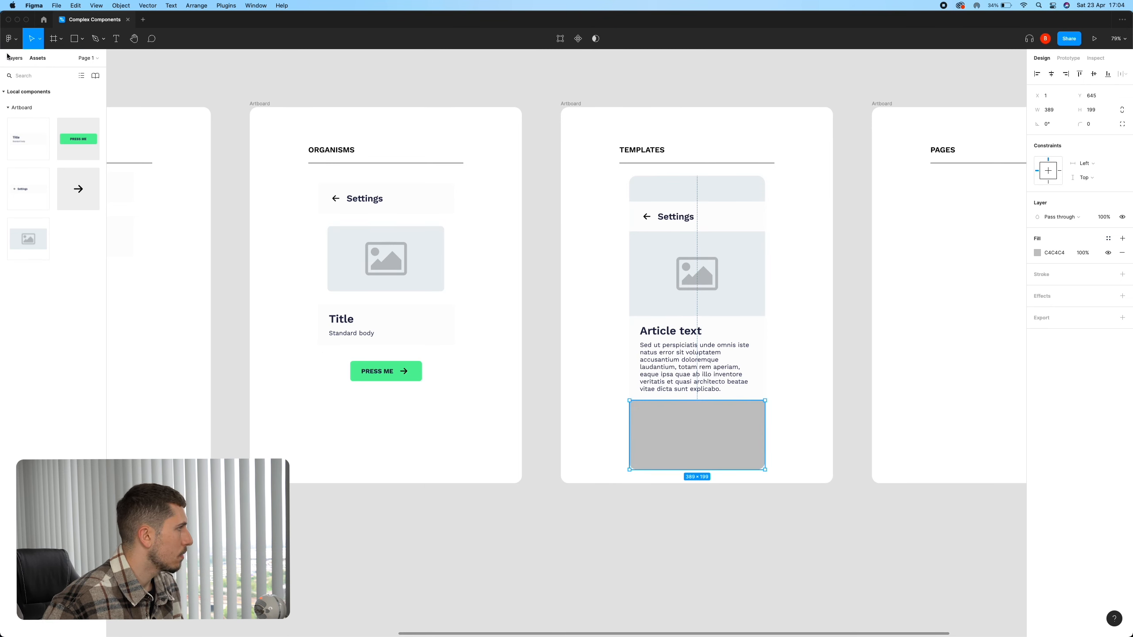
# Reorder the grey rectangle so it sits behind the PRESS ME button in the template's iPhone frame.
pyautogui.press('super+[')
pyautogui.press('super+[')
pyautogui.press('super+]')
pyautogui.press('super+]')
pyautogui.press('super+[')
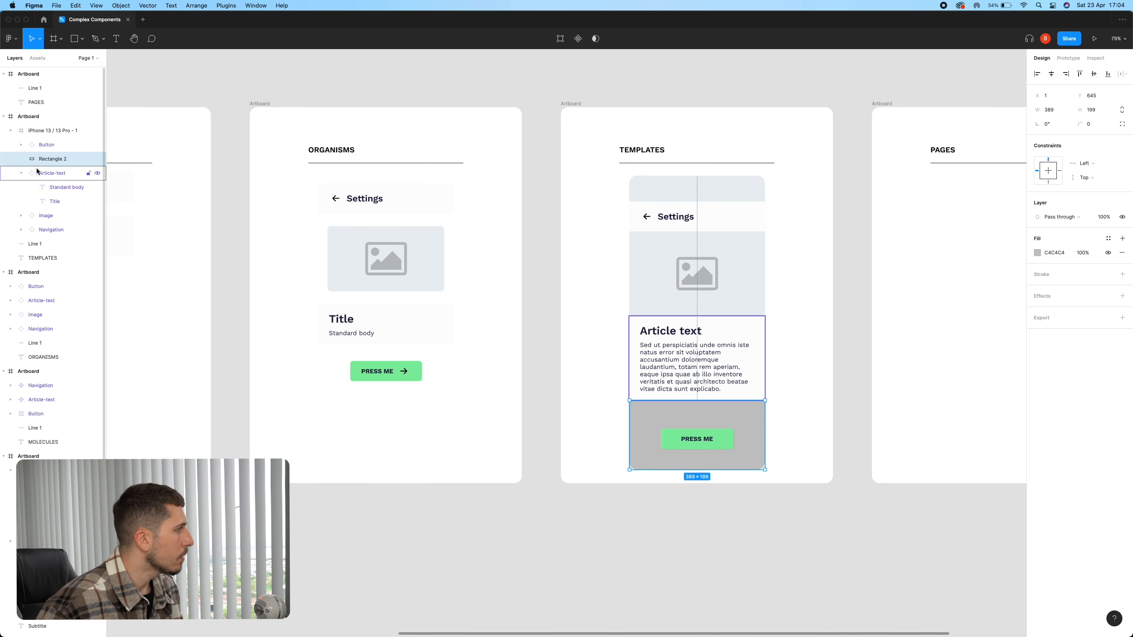
# Fill the rectangle behind the template's PRESS ME button with the Neutral colour style.
pyautogui.click(823, 420)
pyautogui.doubleClick(741, 430)
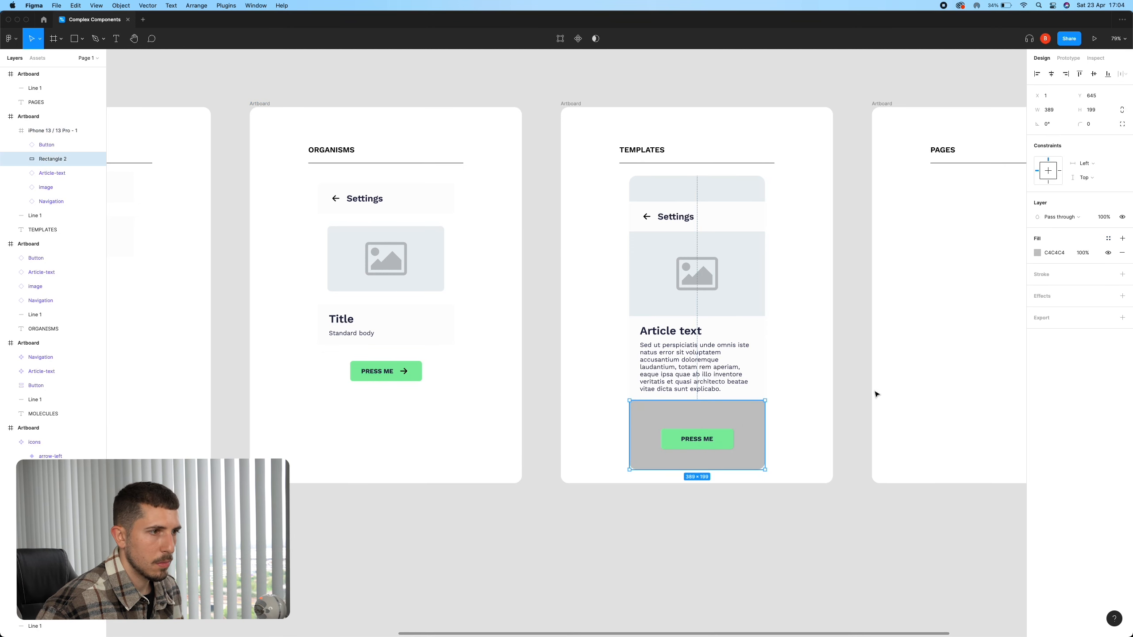
pyautogui.click(1108, 239)
pyautogui.click(1075, 293)
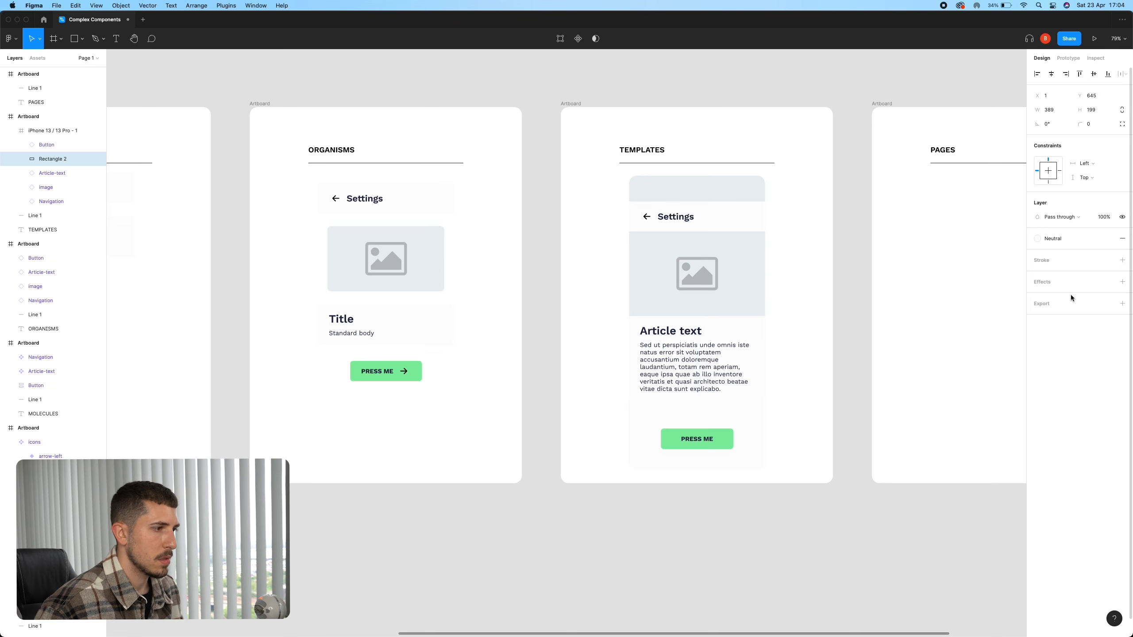
pyautogui.click(822, 406)
pyautogui.doubleClick(748, 413)
pyautogui.click(711, 445)
pyautogui.click(748, 428)
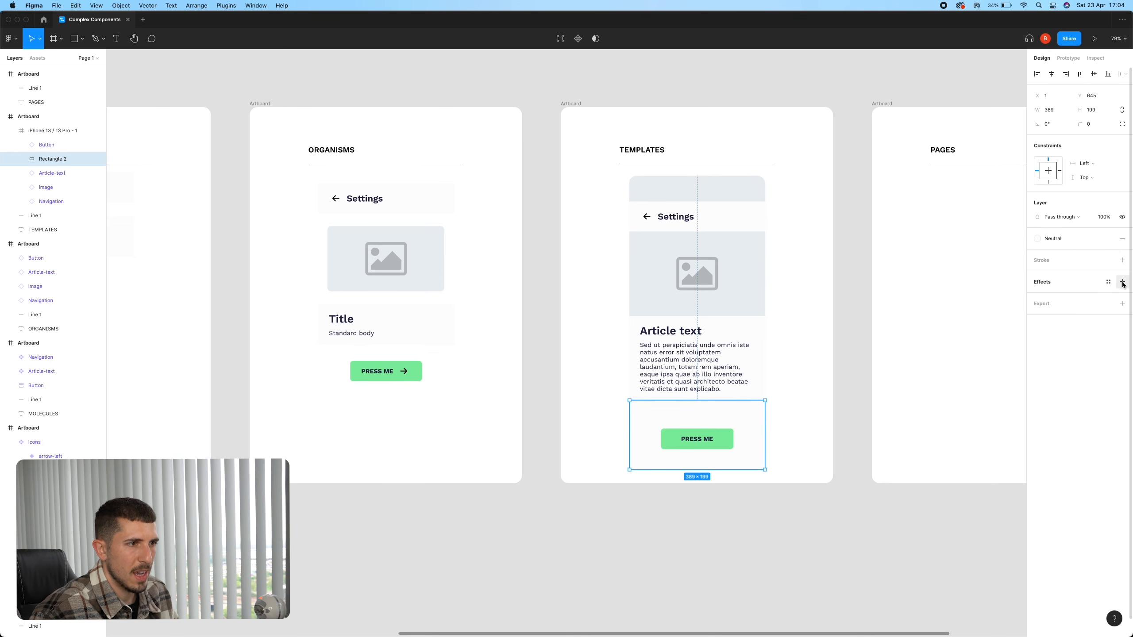
# Add a drop shadow to the rectangle with a Y offset of -7 and a blur of 20.
pyautogui.click(1122, 282)
pyautogui.click(1037, 296)
pyautogui.moveTo(930, 332); pyautogui.dragTo(920, 342)
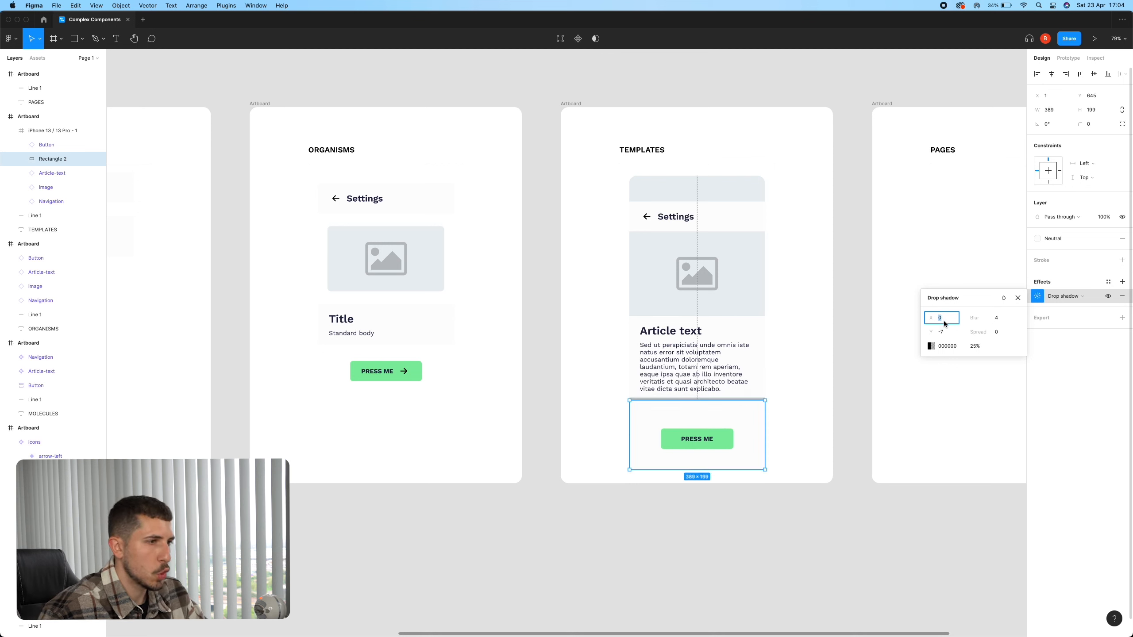
pyautogui.click(1000, 320)
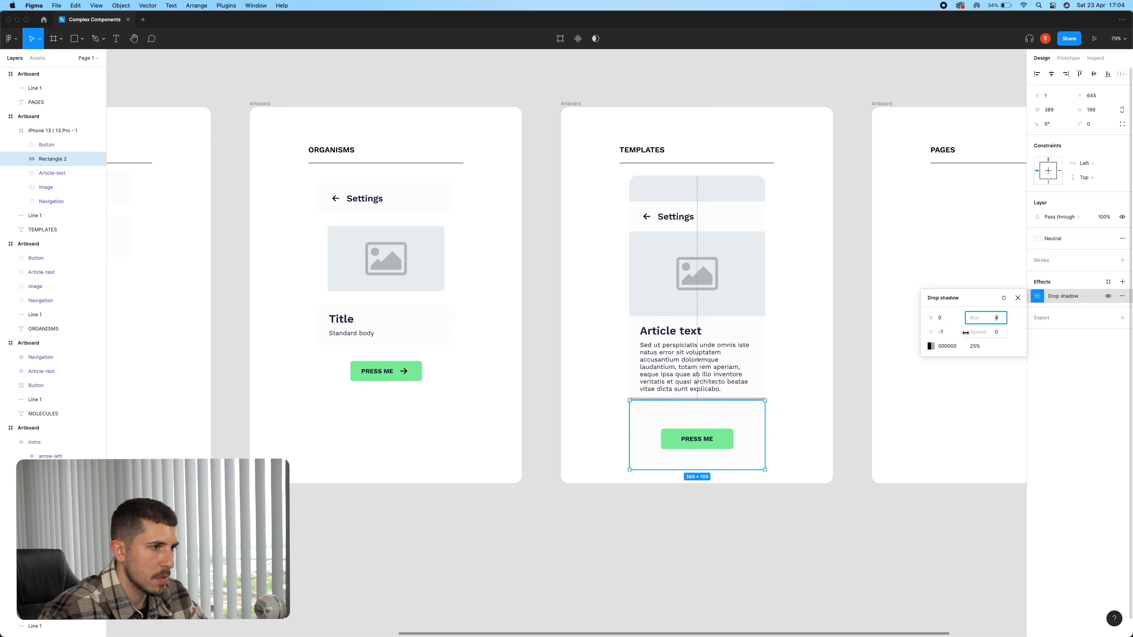
pyautogui.write('20')
pyautogui.click(1018, 298)
# Widen the shadowed rectangle to the iPhone frame's full 390 width and lower its upper edge.
pyautogui.scroll(5, 801, 496)
pyautogui.moveTo(492, 384); pyautogui.dragTo(490, 384)
pyautogui.moveTo(634, 323); pyautogui.dragTo(634, 355)
# Try to lengthen the template's article body by pasting a copy of its last lines at the end.
pyautogui.click(650, 298)
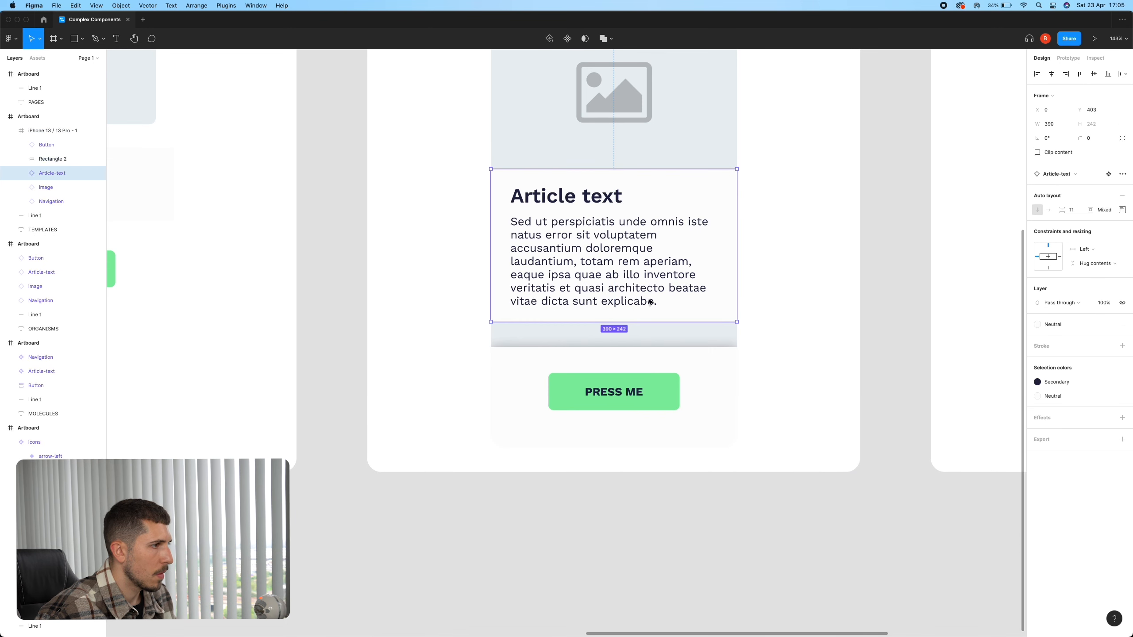
pyautogui.click(650, 303)
pyautogui.doubleClick(651, 302)
pyautogui.click(658, 302)
pyautogui.moveTo(658, 302); pyautogui.dragTo(580, 261)
pyautogui.press('super+c')
pyautogui.click(659, 302)
pyautogui.press('super+v')
pyautogui.press('Escape')
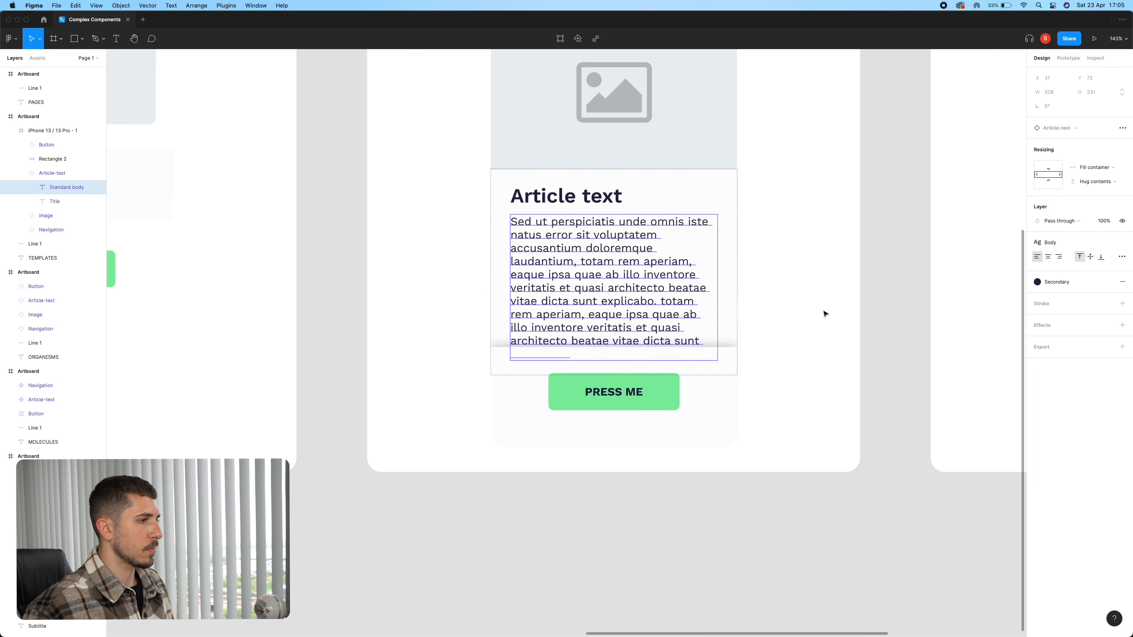
pyautogui.press('super+z')
pyautogui.click(825, 314)
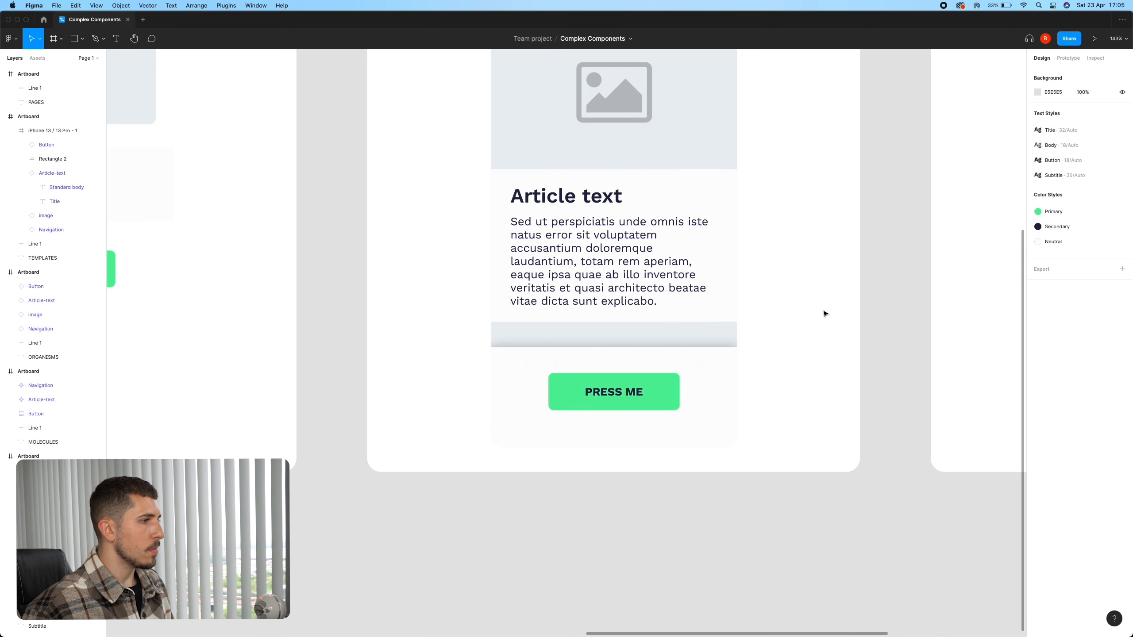
# Fill the template's iPhone frame with the Neutral colour style and add a black inside stroke of 1.
pyautogui.scroll(-5, 825, 314)
pyautogui.moveTo(803, 287); pyautogui.dragTo(760, 342)
pyautogui.click(625, 181)
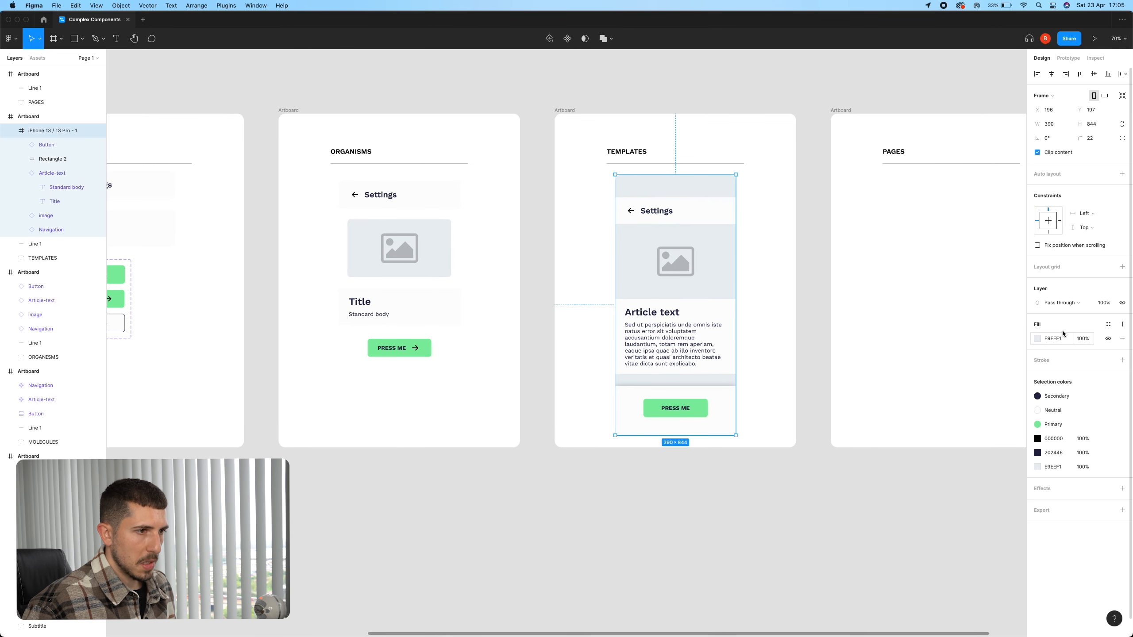
pyautogui.click(1108, 324)
pyautogui.click(1123, 360)
# Move the template's green button lower and reduce the shadowed rectangle behind it to 390 by 118.
pyautogui.scroll(3, 739, 321)
pyautogui.moveTo(657, 453); pyautogui.dragTo(657, 465)
pyautogui.click(660, 432)
pyautogui.moveTo(656, 419); pyautogui.dragTo(656, 437)
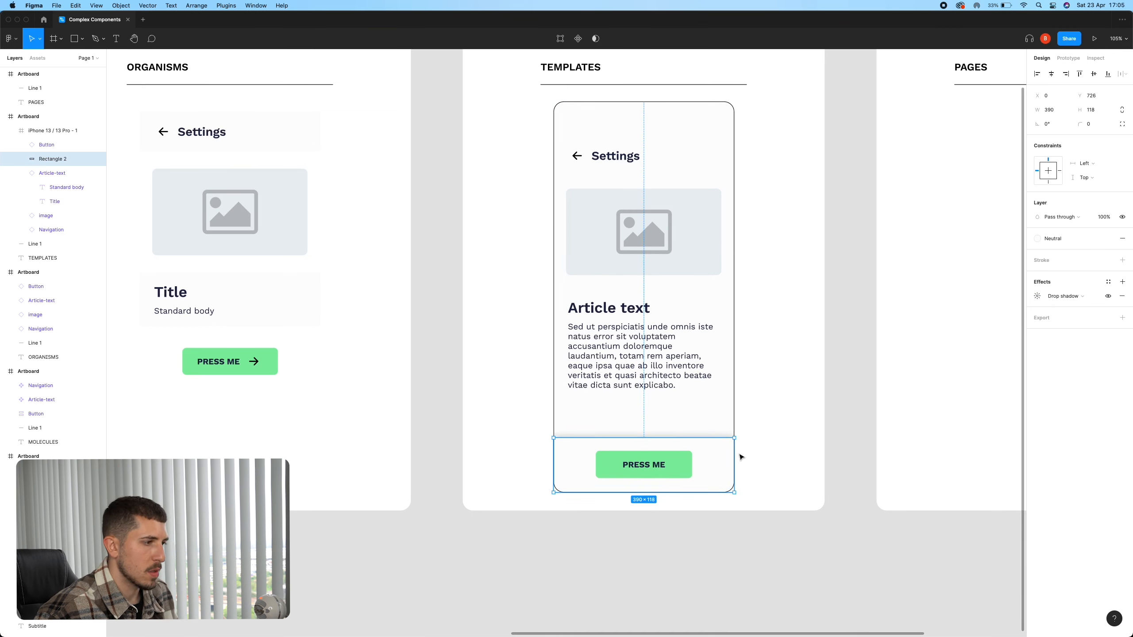
pyautogui.click(759, 456)
# Change the text of the template's green button to "primary button".
pyautogui.doubleClick(653, 463)
pyautogui.doubleClick(653, 463)
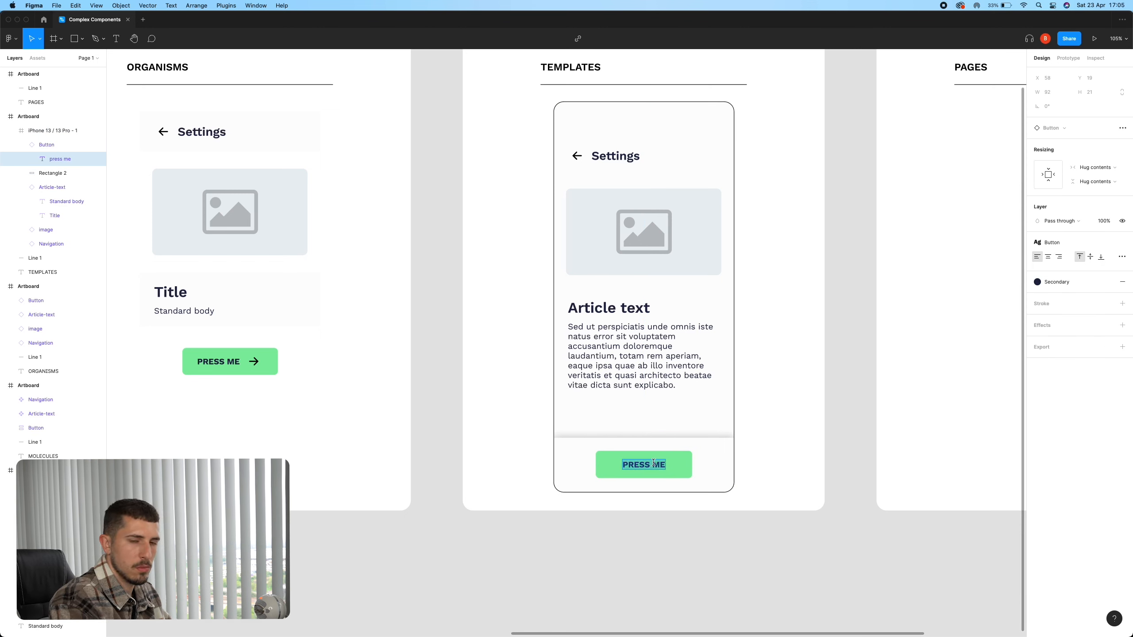
pyautogui.write('primary button')
pyautogui.press('Escape')
pyautogui.press('Escape')
# Copy the outlined secondary button variant from MOLECULES into the template, placing it beside the Settings heading.
pyautogui.scroll(-5, 654, 463)
pyautogui.hscroll(-4, 654, 463)
pyautogui.doubleClick(326, 341)
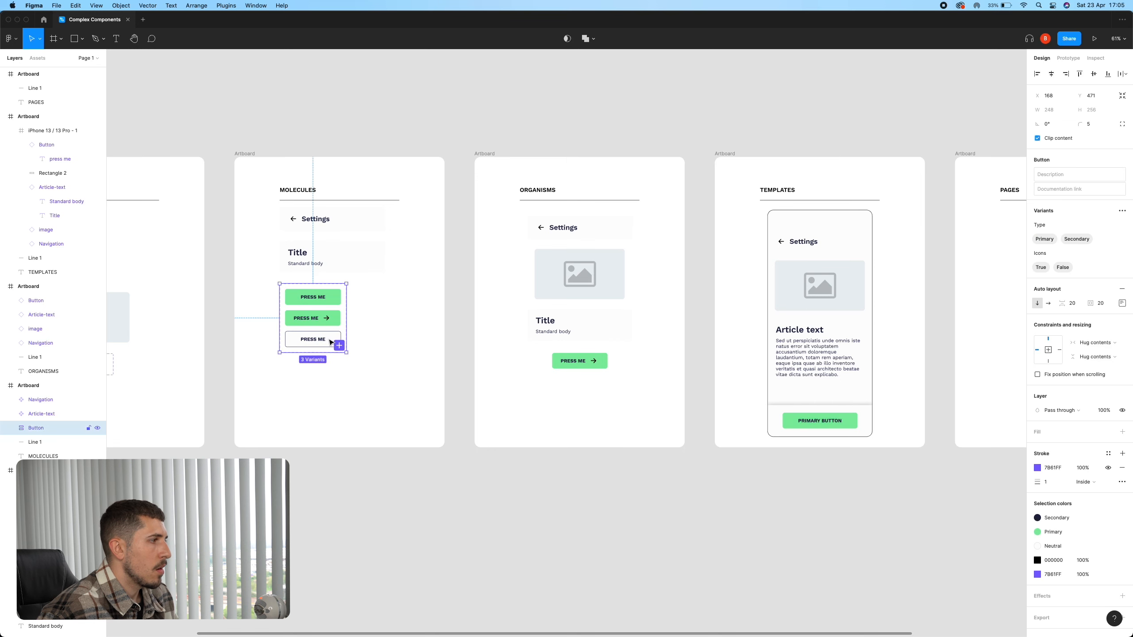
pyautogui.press('cmd+c')
pyautogui.click(850, 243)
pyautogui.press('cmd+v')
pyautogui.moveTo(798, 266); pyautogui.dragTo(844, 244)
# Label the outlined button "join now" and replace that wording with "log in".
pyautogui.doubleClick(844, 243)
pyautogui.write('join now')
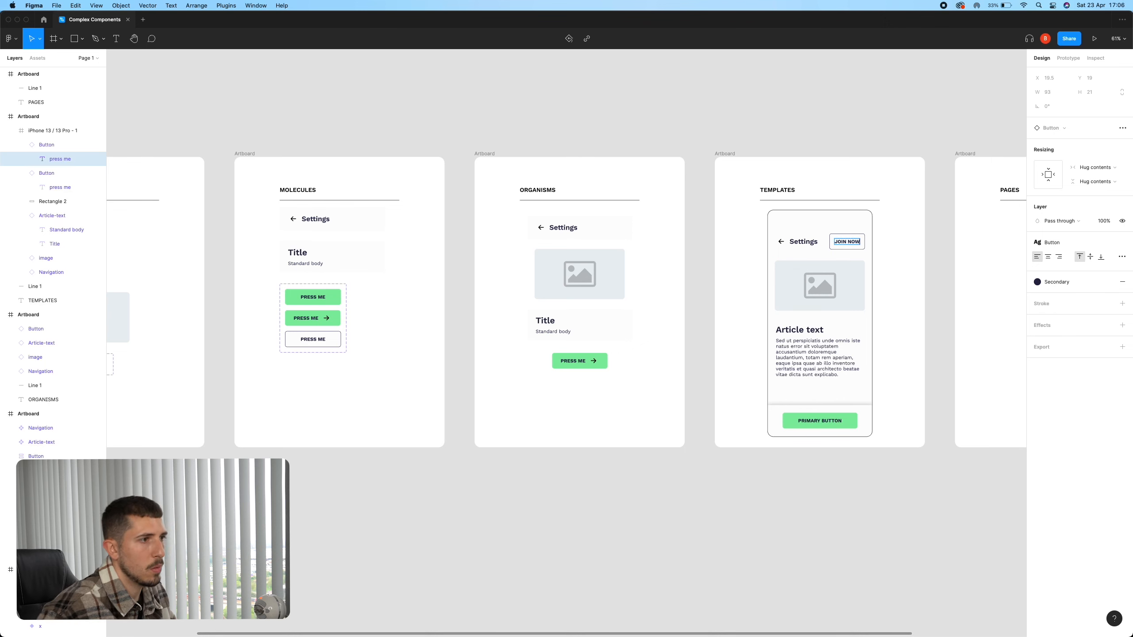
pyautogui.write('log in')
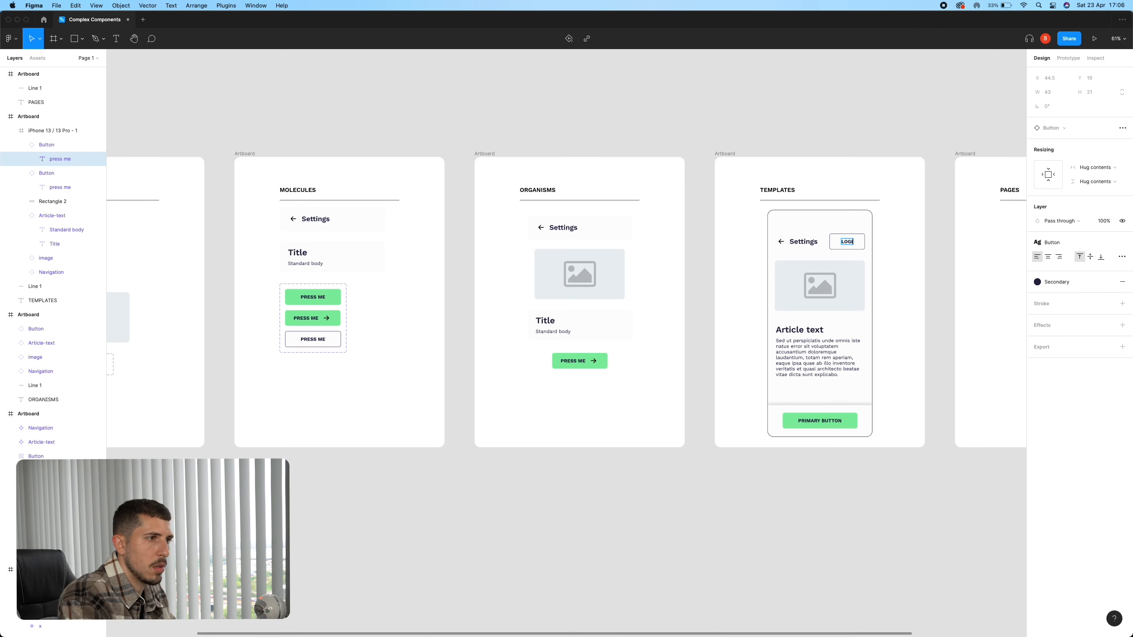
pyautogui.click(895, 282)
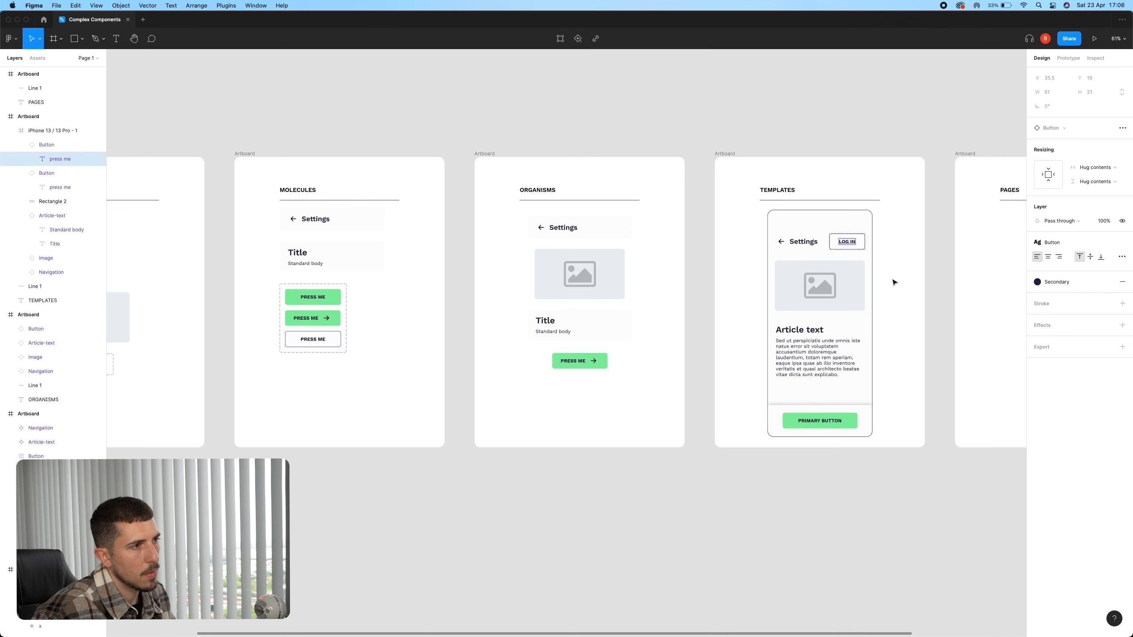
# Duplicate the finished iPhone frame from TEMPLATES into the PAGES artboard.
pyautogui.hscroll(5, 895, 282)
pyautogui.scroll(1, 895, 282)
pyautogui.moveTo(635, 500); pyautogui.dragTo(463, 216)
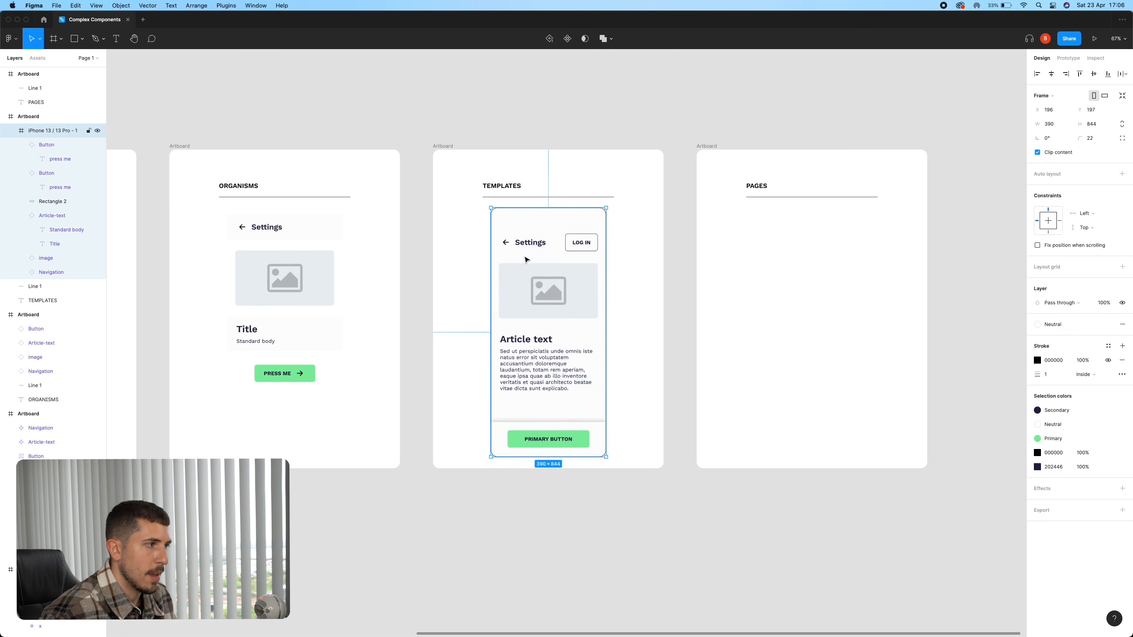
pyautogui.click(674, 353)
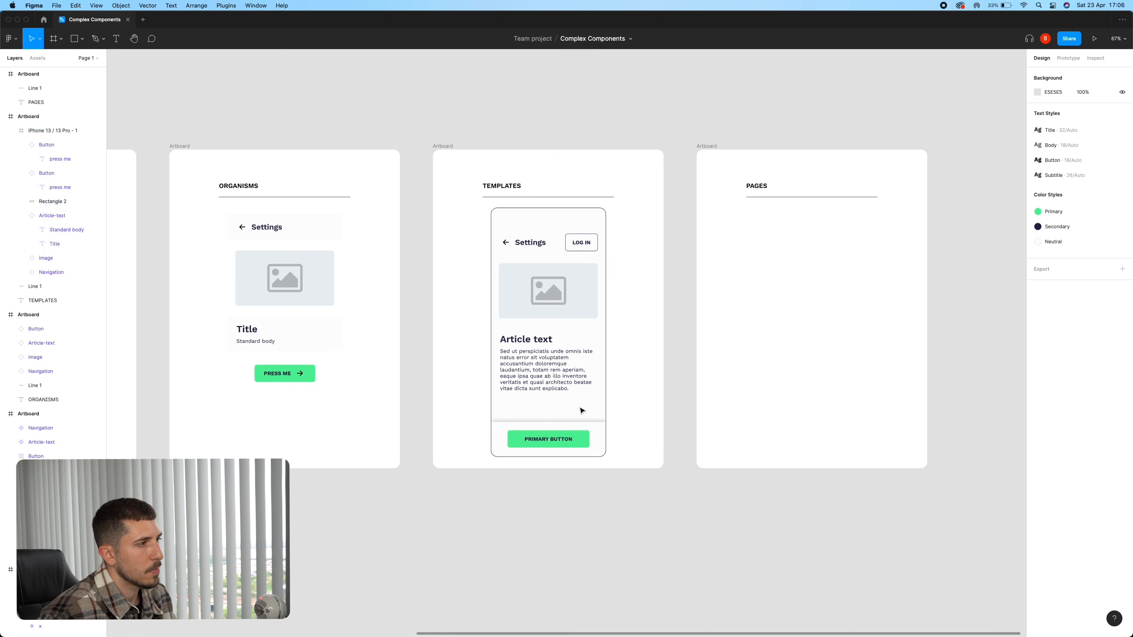
pyautogui.moveTo(625, 488); pyautogui.dragTo(447, 247)
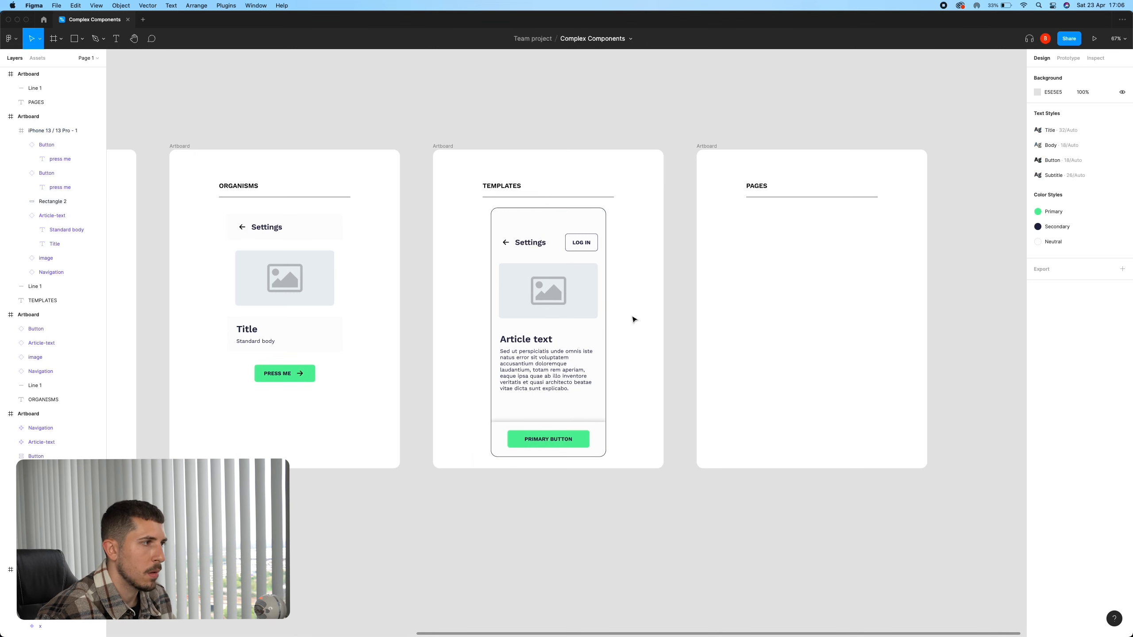
pyautogui.moveTo(649, 494); pyautogui.dragTo(487, 223)
pyautogui.moveTo(542, 353); pyautogui.dragTo(803, 358)
pyautogui.click(899, 385)
pyautogui.moveTo(962, 384); pyautogui.dragTo(882, 383)
pyautogui.scroll(-5, 844, 390)
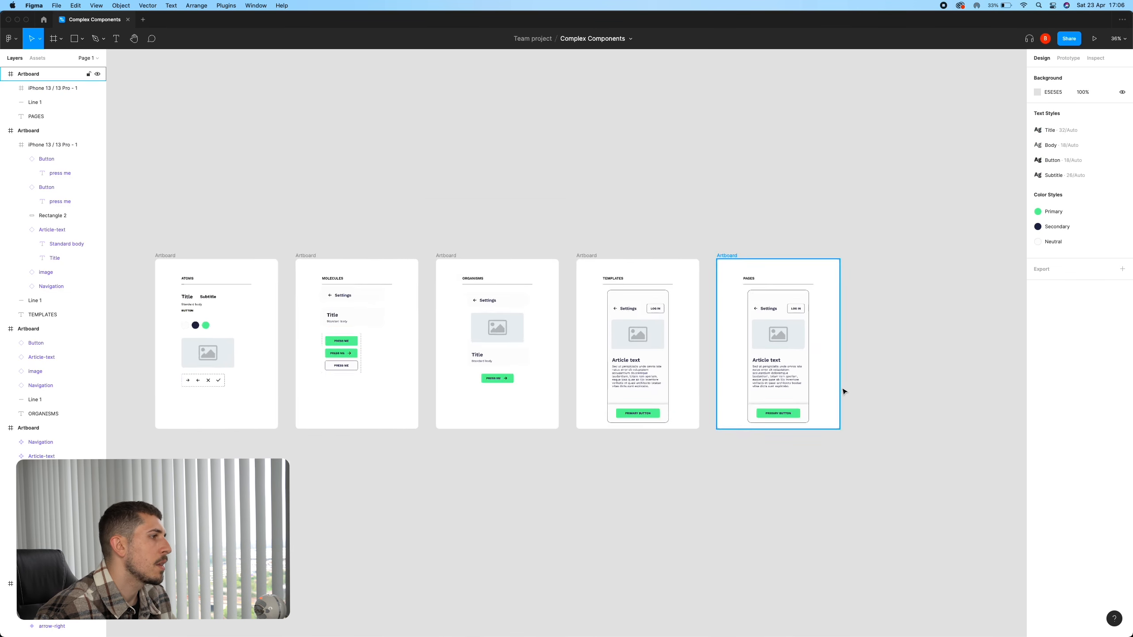
pyautogui.scroll(4, 843, 391)
pyautogui.moveTo(535, 409); pyautogui.dragTo(503, 403)
pyautogui.scroll(3, 812, 379)
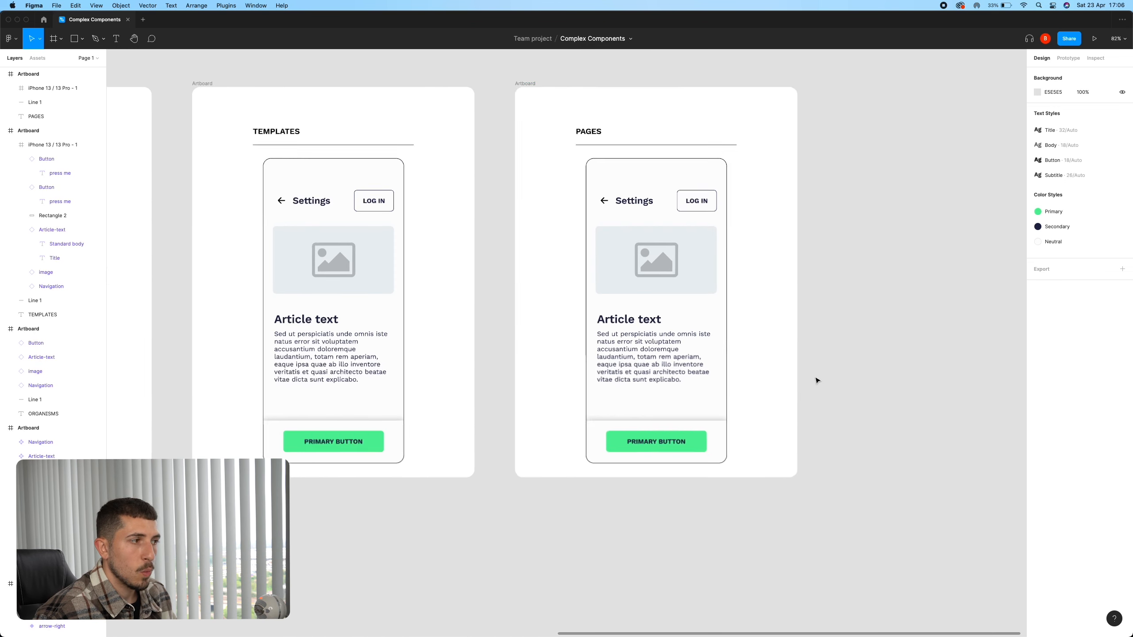
pyautogui.scroll(2, 795, 379)
pyautogui.moveTo(782, 415); pyautogui.dragTo(856, 448)
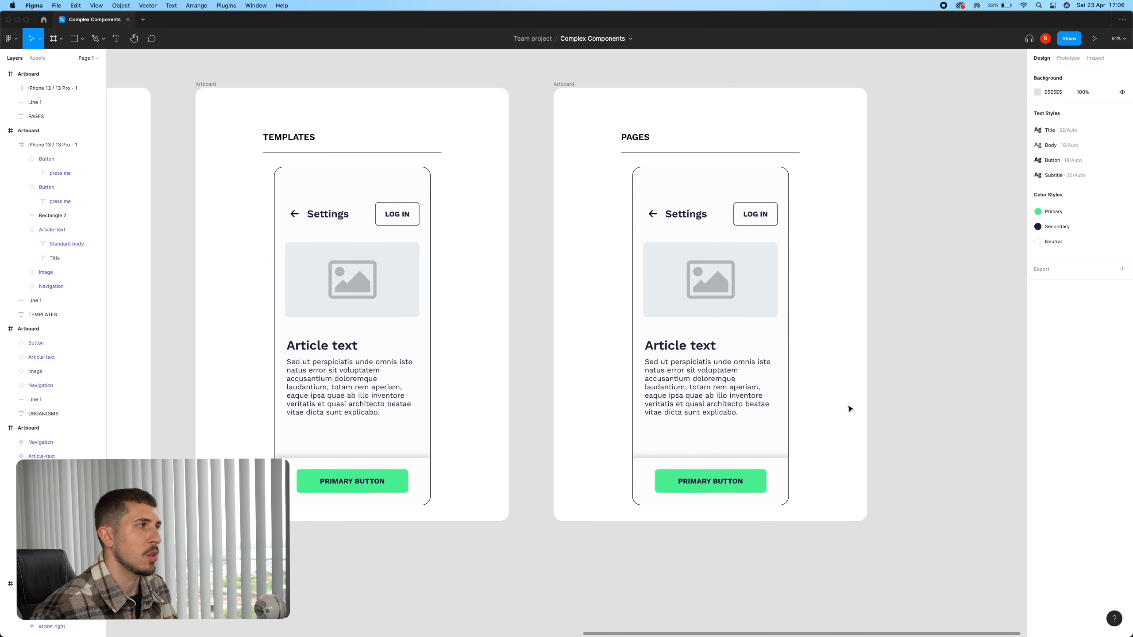
pyautogui.moveTo(843, 404); pyautogui.dragTo(812, 405)
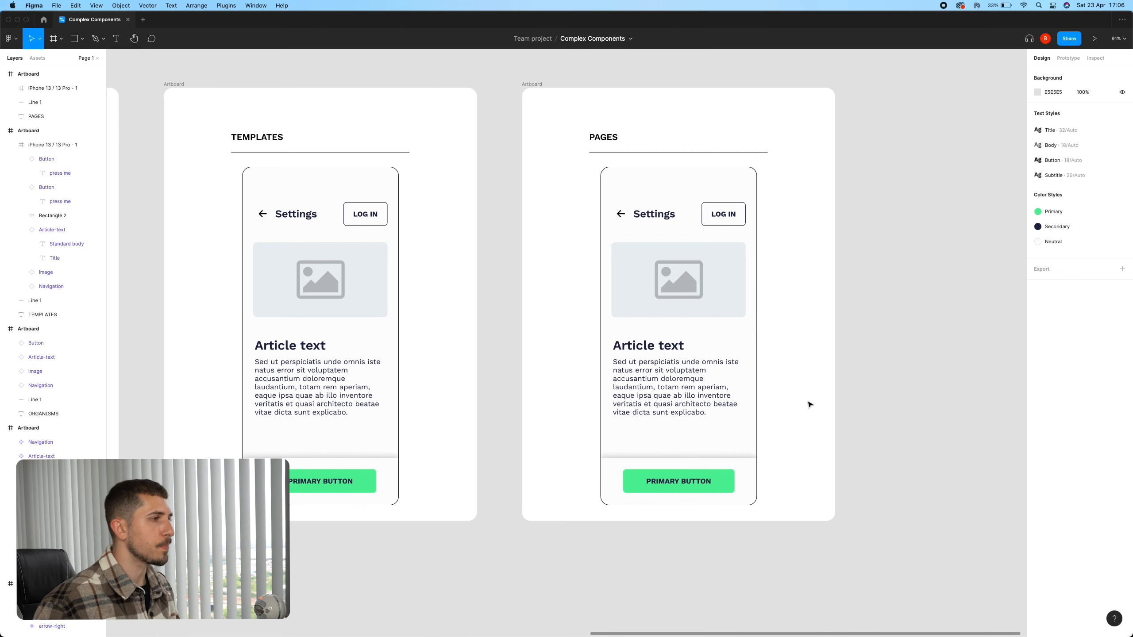
pyautogui.click(687, 292)
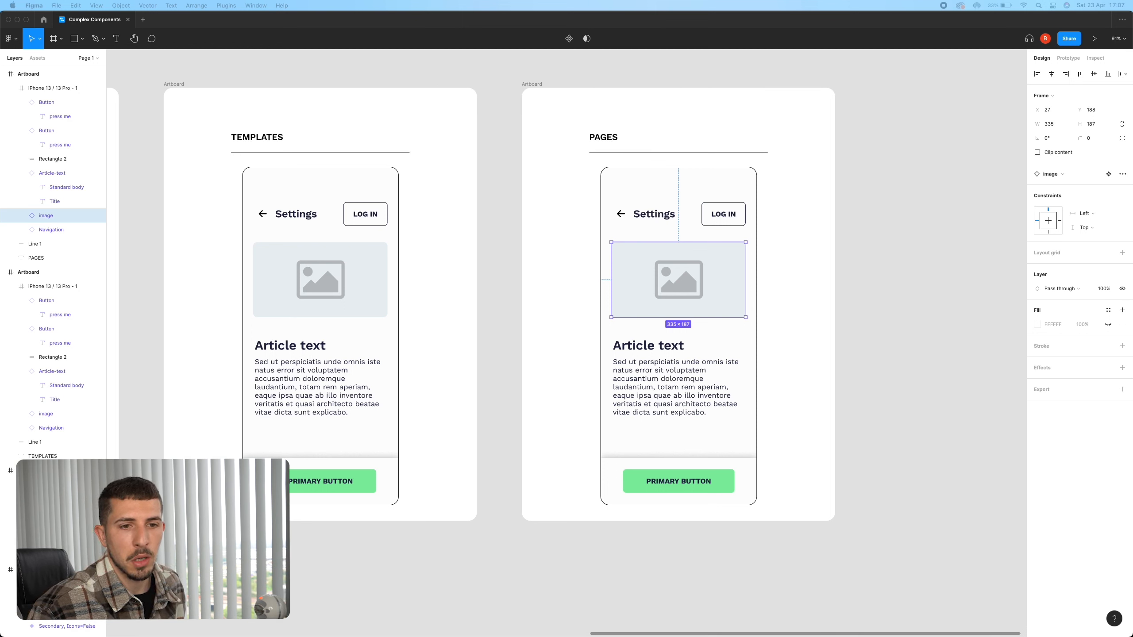
pyautogui.scroll(-3, 690, 326)
pyautogui.click(690, 326)
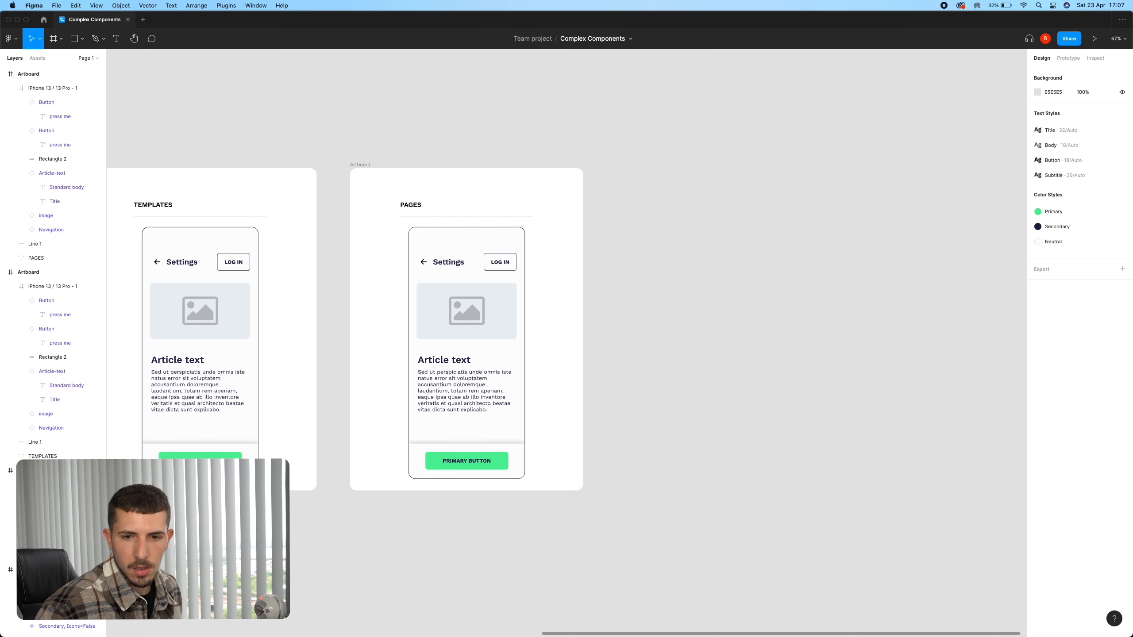
# Expand the image component's layers in the PAGES frame and import the undraw_To_the_moon illustration onto the canvas beside the artboard.
pyautogui.click(459, 328)
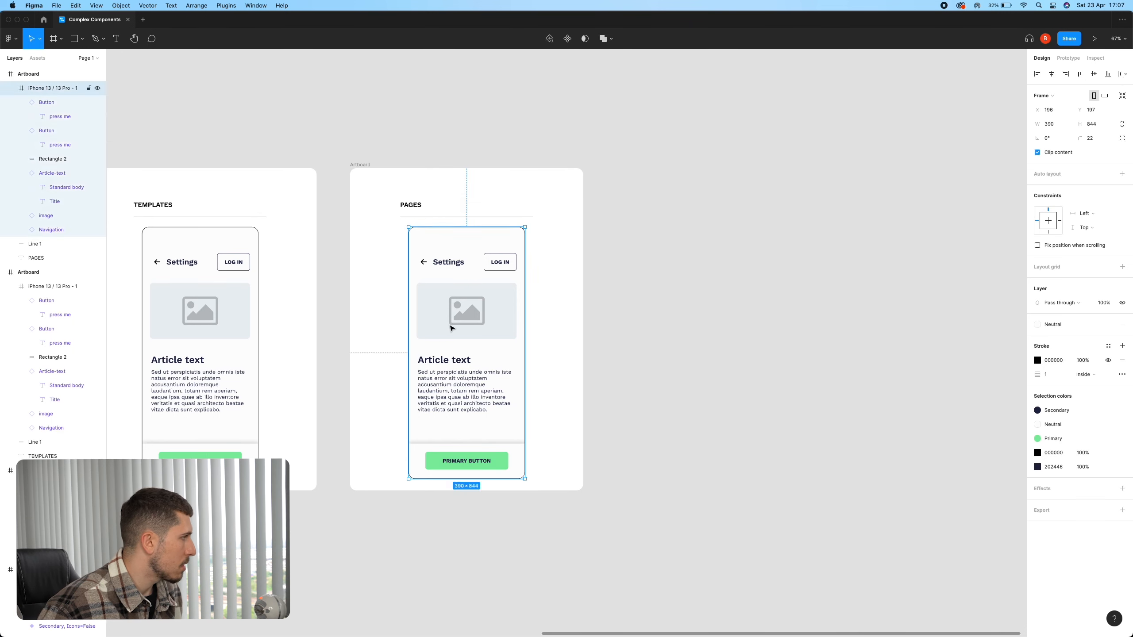
pyautogui.click(21, 216)
pyautogui.press('Escape')
pyautogui.moveTo(517, 252); pyautogui.dragTo(849, 165)
pyautogui.moveTo(860, 273); pyautogui.dragTo(833, 410)
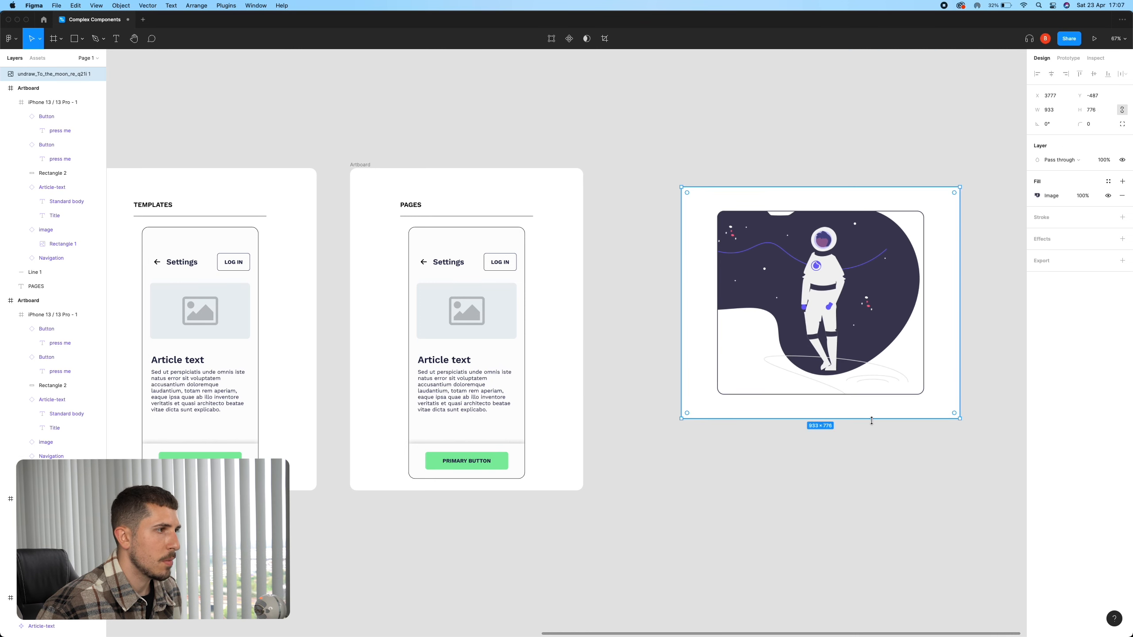
# Try to paste the imported astronaut illustration into the image placeholder of the PAGES frame.
pyautogui.doubleClick(807, 336)
pyautogui.press('super+c')
pyautogui.click(73, 245)
pyautogui.press('super+v')
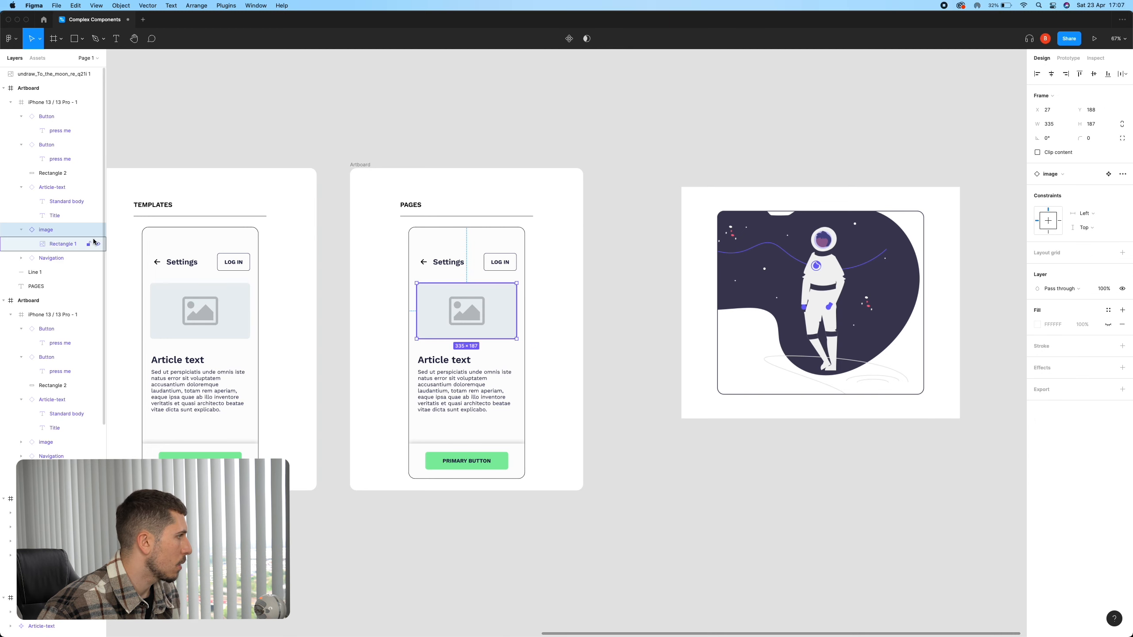
pyautogui.press('super+z')
# Replace the image fill of the PAGES placeholder with the undraw To the moon PNG from Downloads.
pyautogui.doubleClick(464, 325)
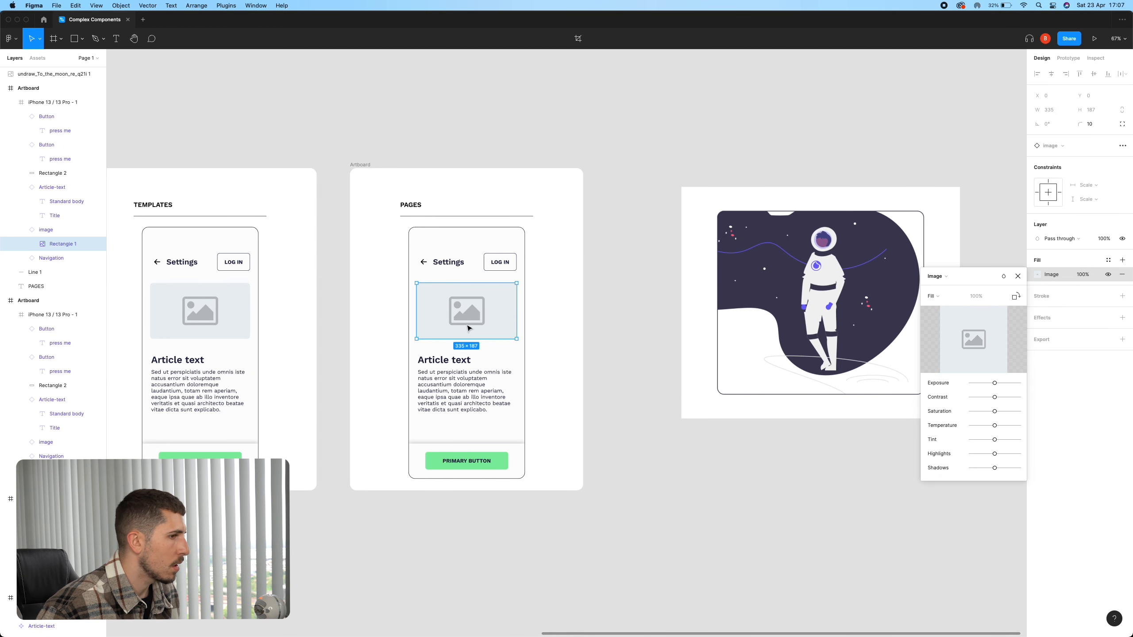
pyautogui.moveTo(974, 342)
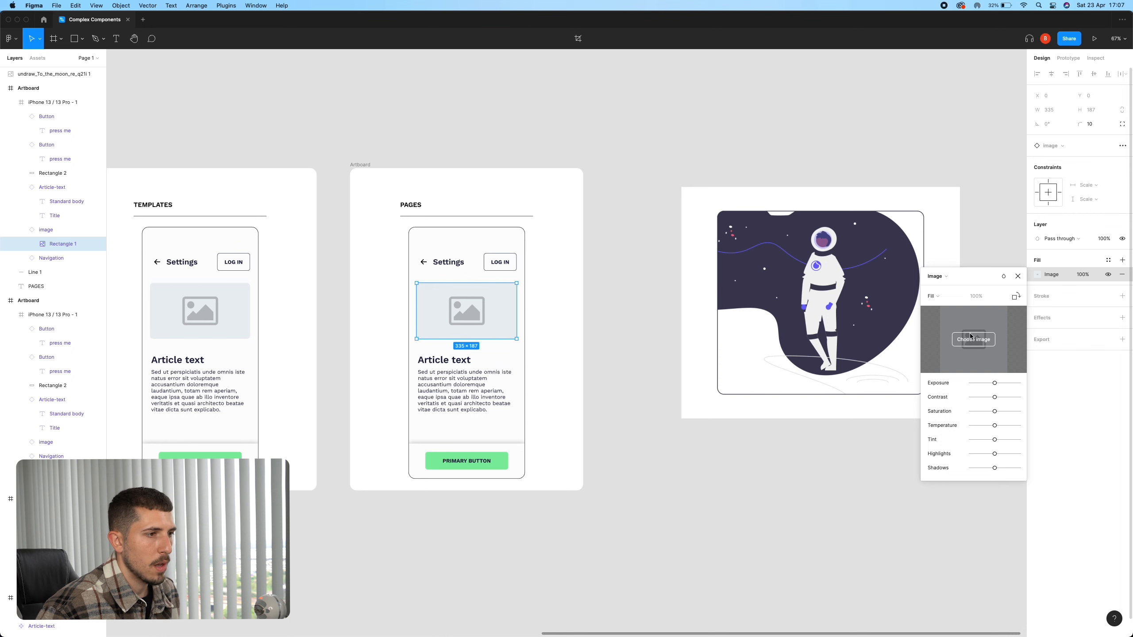
pyautogui.click(974, 340)
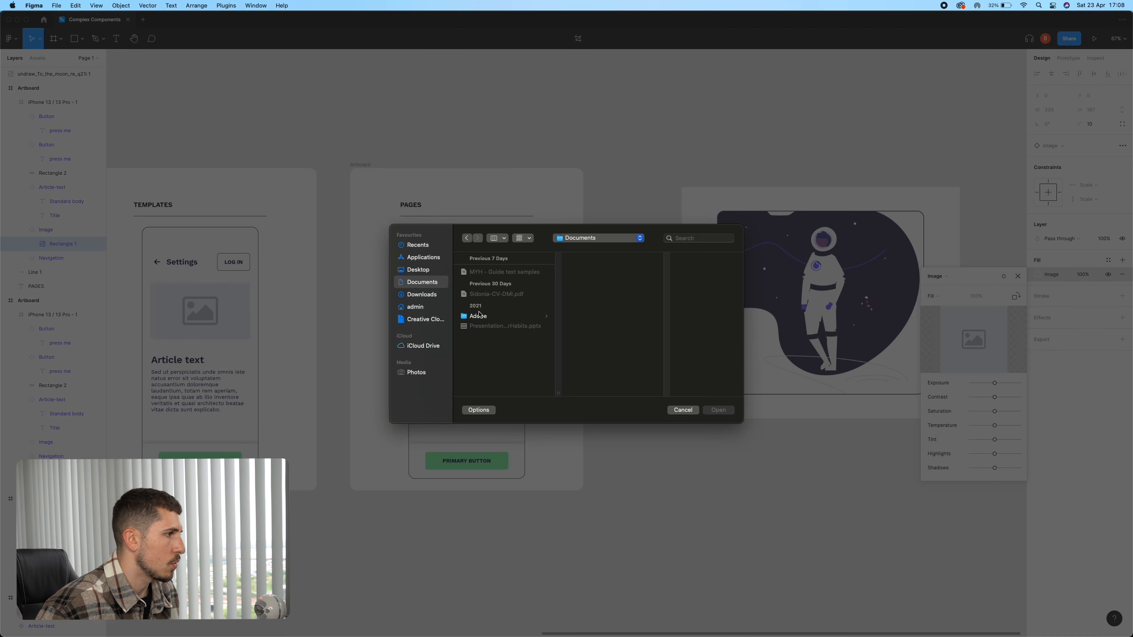
pyautogui.click(422, 295)
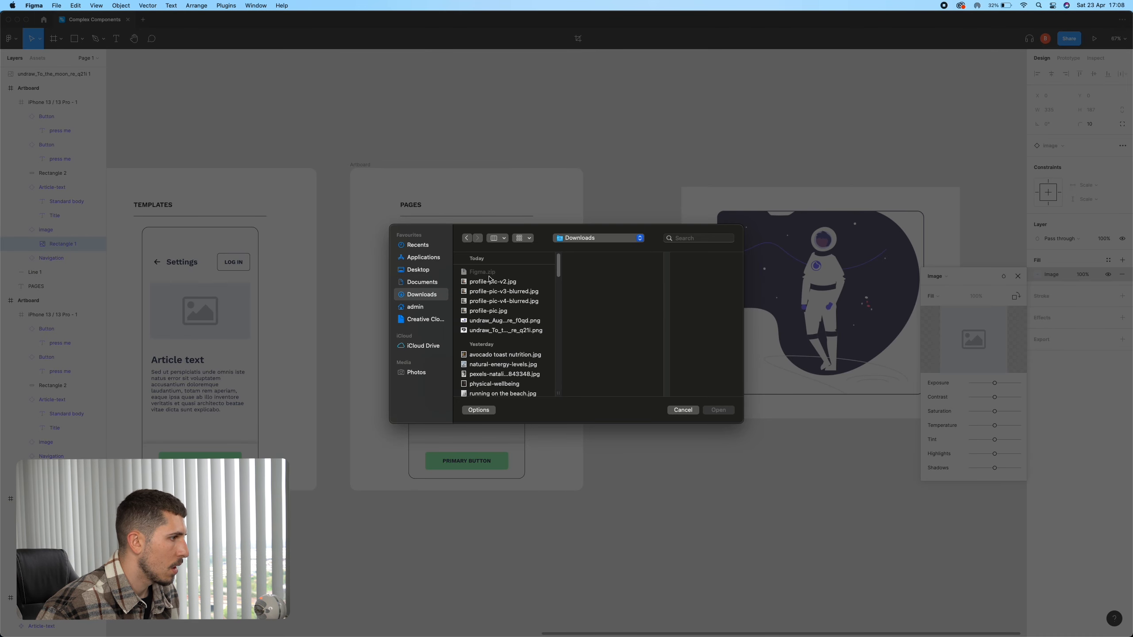
pyautogui.doubleClick(496, 330)
# Try the Tile fill mode on the PAGES frame's image and scale the tiled astronaut illustration to about 57%.
pyautogui.click(933, 296)
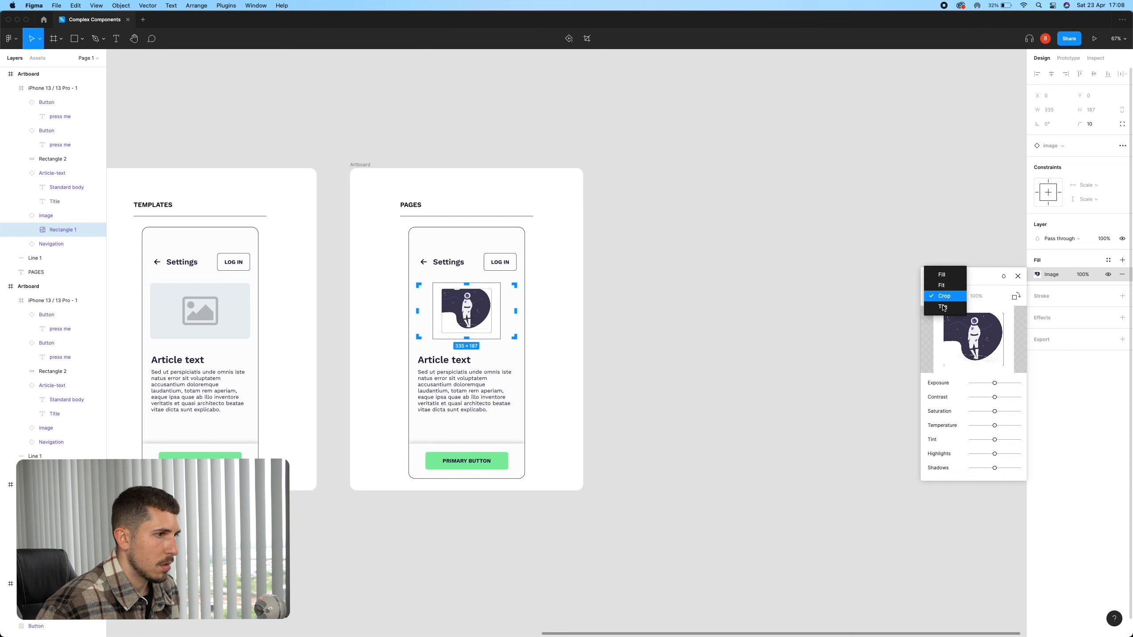
pyautogui.click(934, 313)
pyautogui.press('Escape')
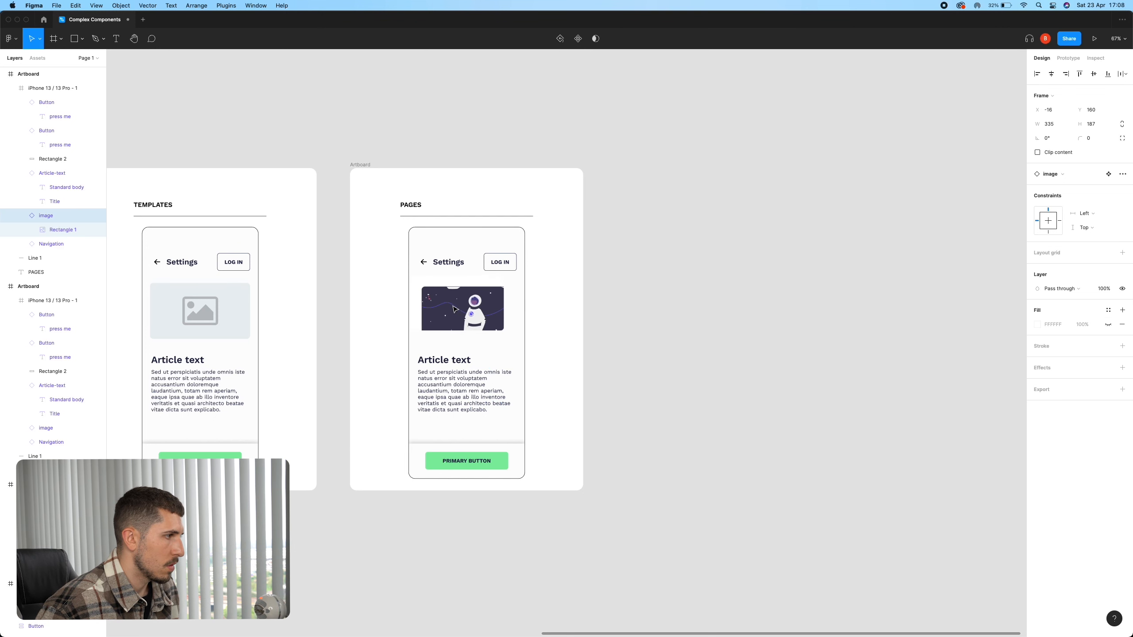
pyautogui.doubleClick(490, 319)
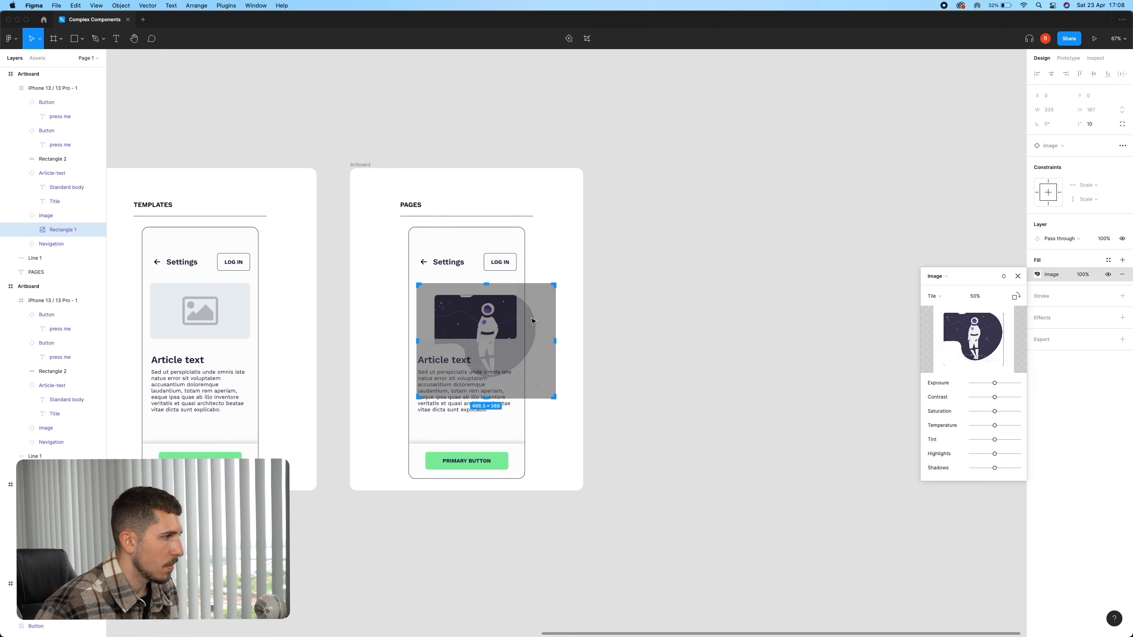
pyautogui.moveTo(555, 397); pyautogui.dragTo(574, 414)
pyautogui.press('Escape')
pyautogui.click(1037, 274)
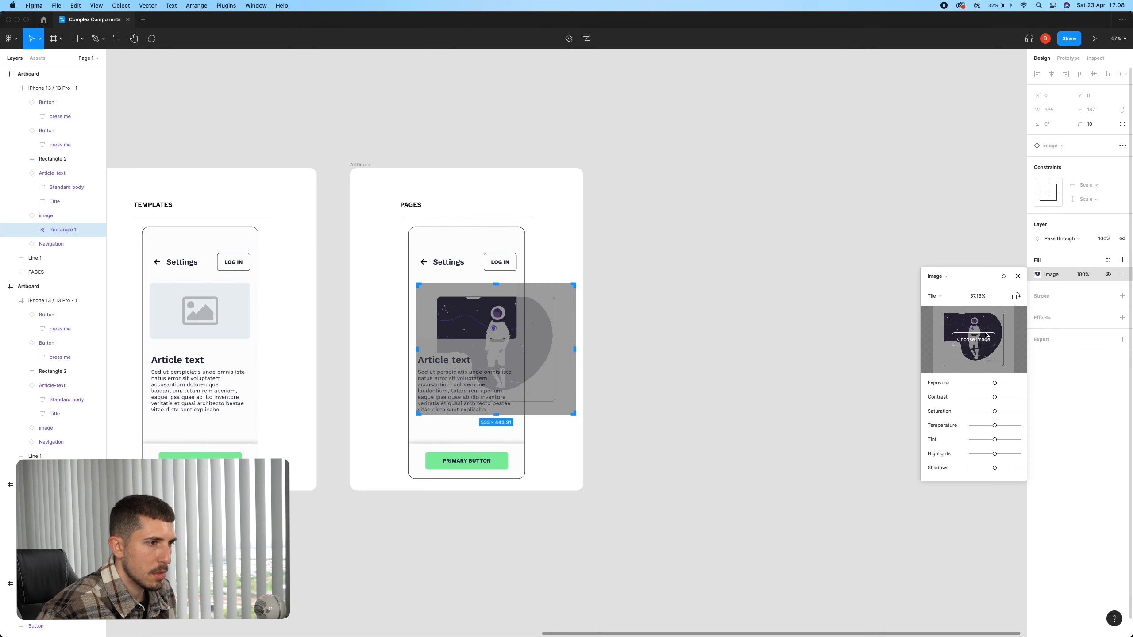
# Set the PAGES image fill to Crop, then enlarge and reposition the illustration so the astronaut's upper body fills the placeholder.
pyautogui.click(941, 295)
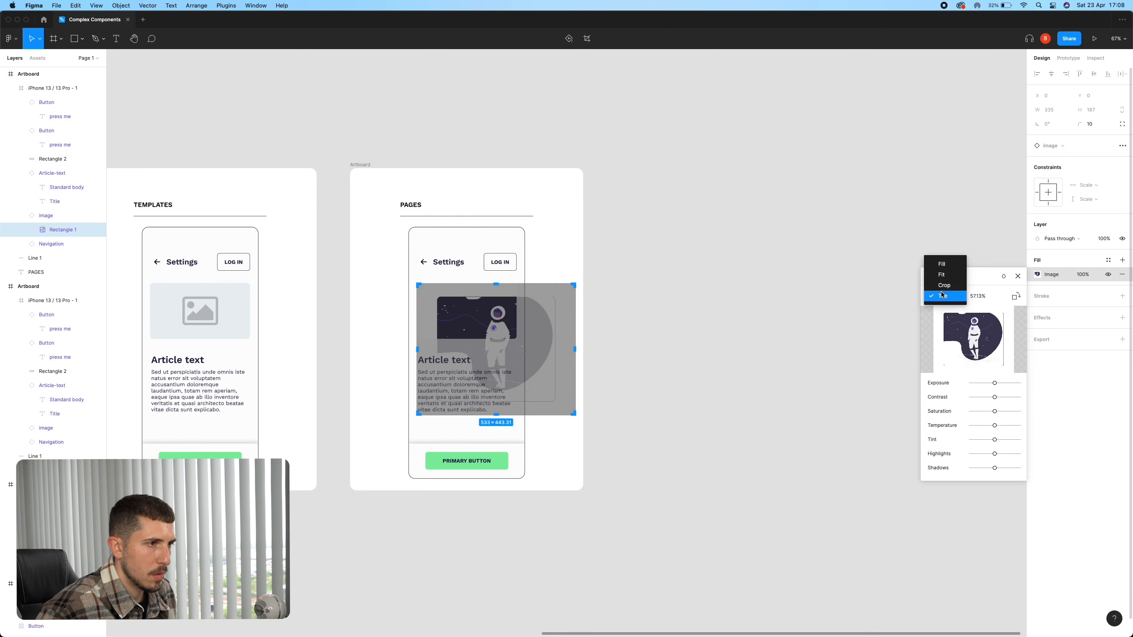
pyautogui.click(943, 285)
pyautogui.moveTo(517, 353); pyautogui.dragTo(594, 417)
pyautogui.moveTo(555, 317); pyautogui.dragTo(515, 314)
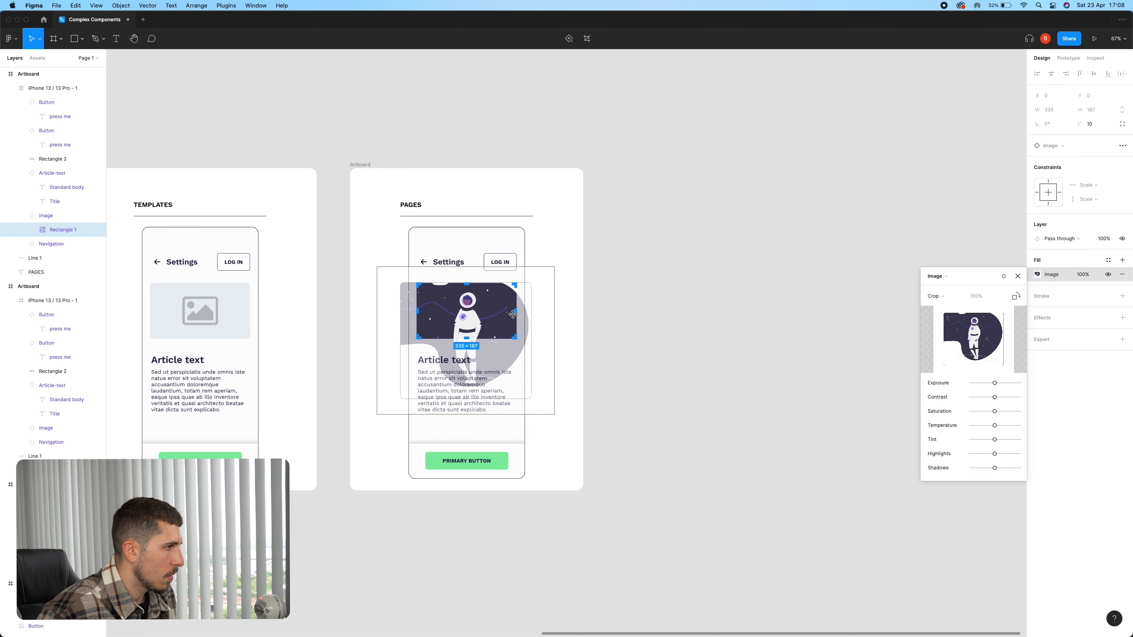
pyautogui.scroll(5, 490, 298)
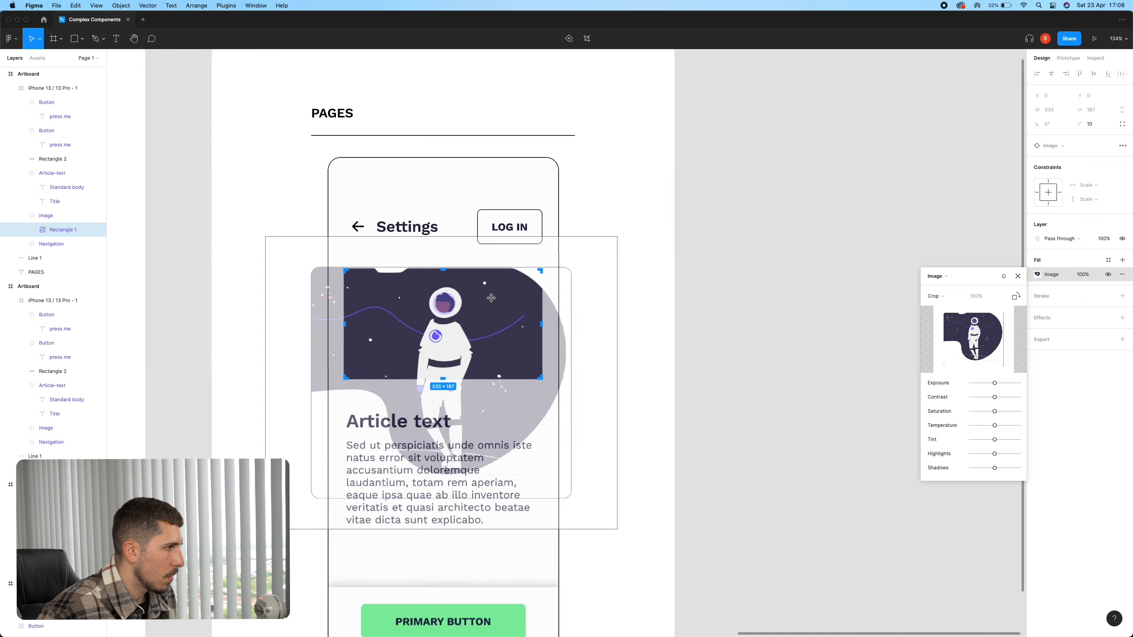
pyautogui.moveTo(540, 271); pyautogui.dragTo(559, 269)
pyautogui.click(875, 275)
pyautogui.scroll(-3, 779, 298)
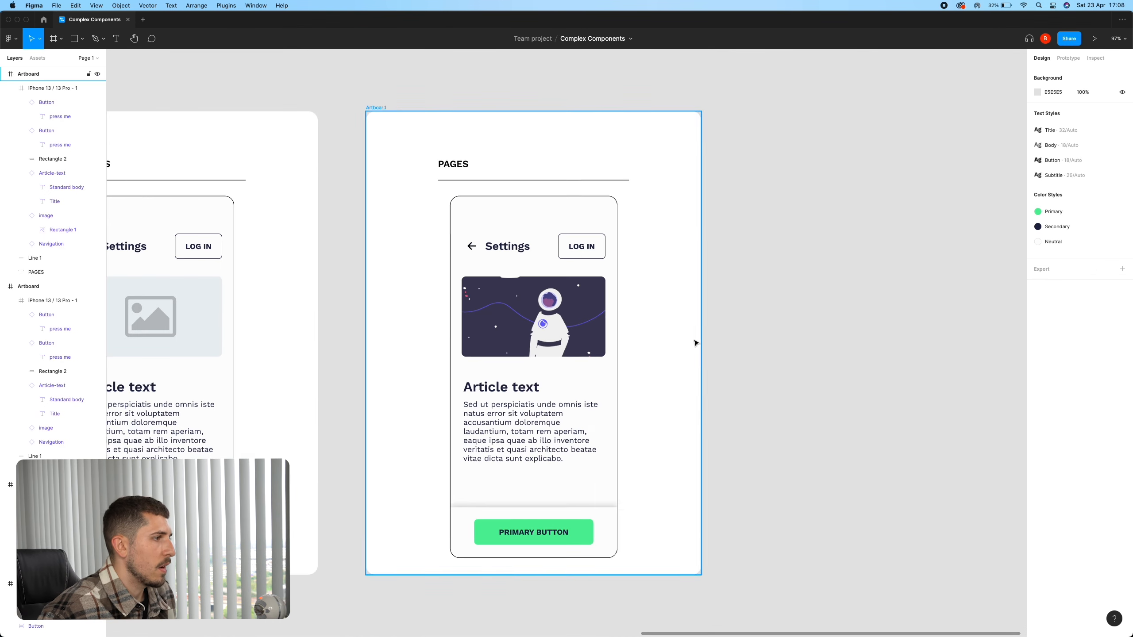
pyautogui.scroll(3, 664, 354)
pyautogui.scroll(-3, 486, 412)
pyautogui.click(458, 346)
pyautogui.click(616, 416)
pyautogui.moveTo(714, 444); pyautogui.dragTo(756, 399)
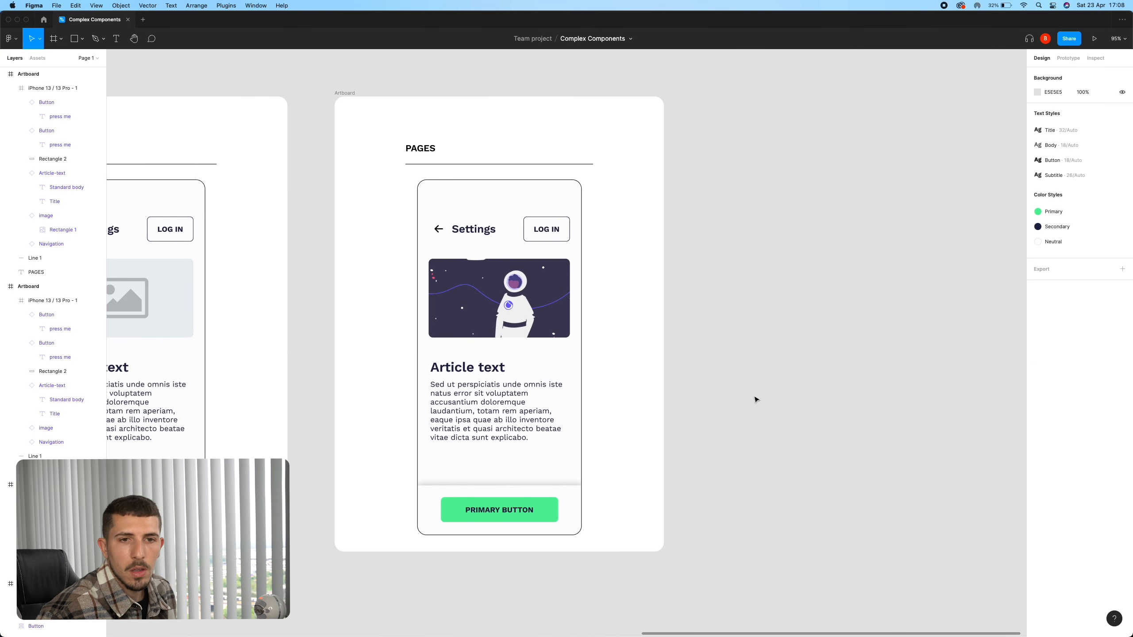
# Replace the "Article text" title in the PAGES frame with "Space app prototype".
pyautogui.doubleClick(458, 367)
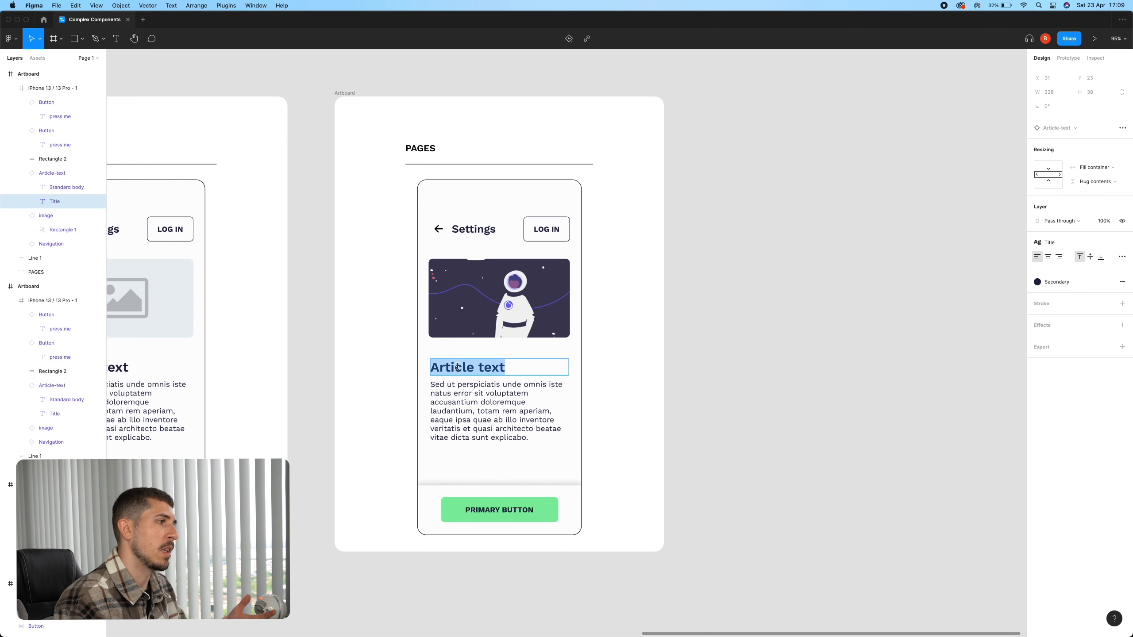
pyautogui.write('Space app')
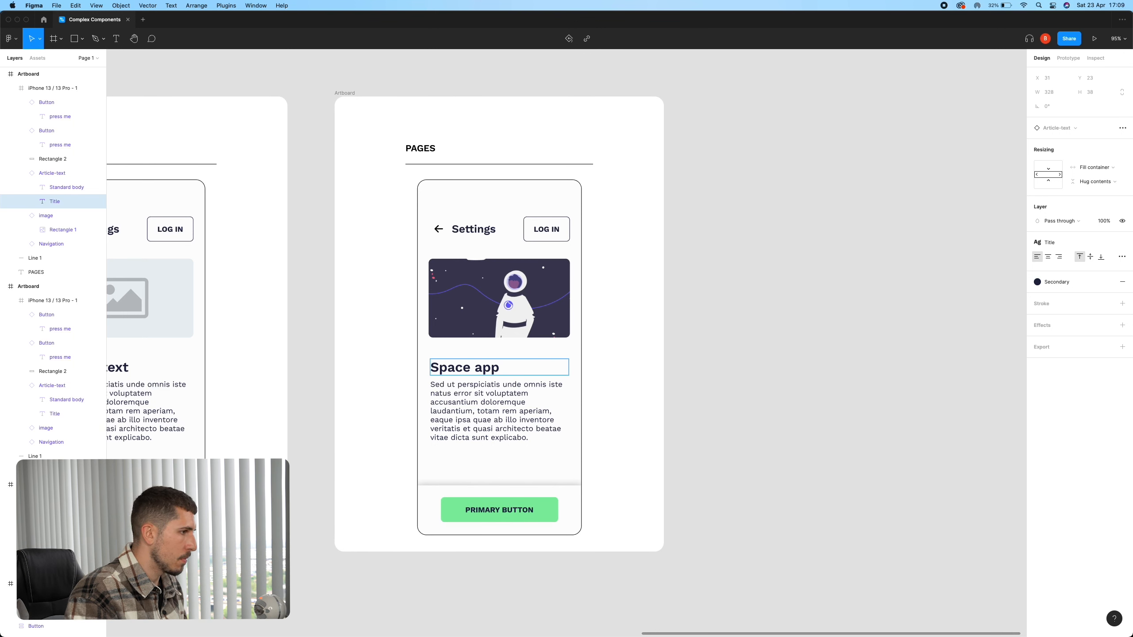
pyautogui.write(' protot')
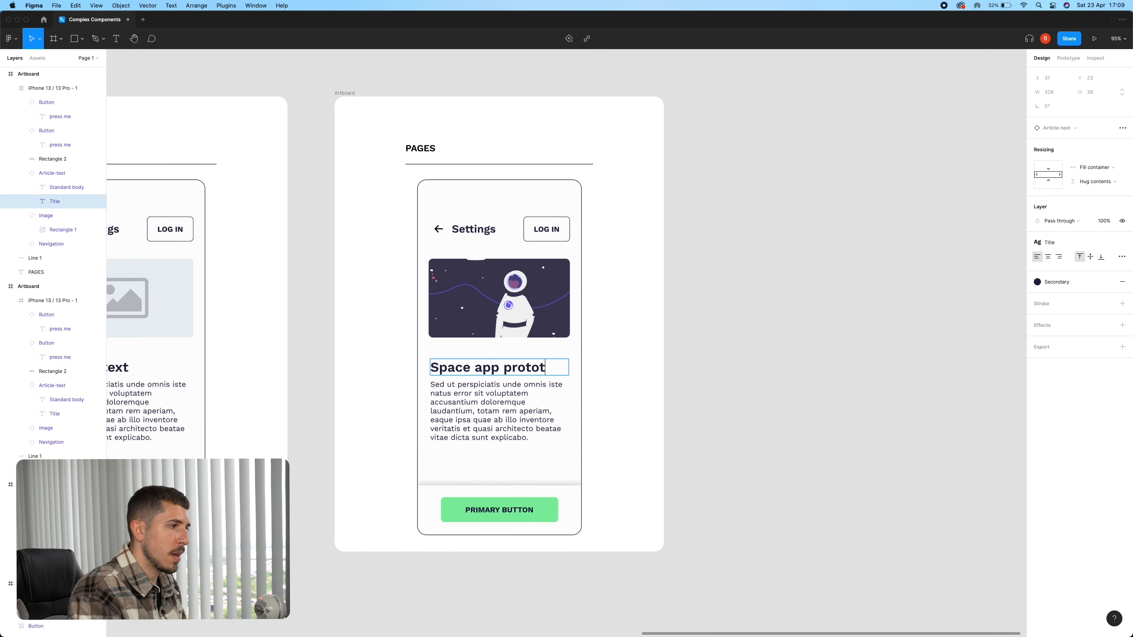
pyautogui.write('ype')
# Replace the PAGES body text with "This is a proper page built using the atomic design methodology and we call it space app prototype. For the".
pyautogui.doubleClick(499, 411)
pyautogui.write('This is a pro')
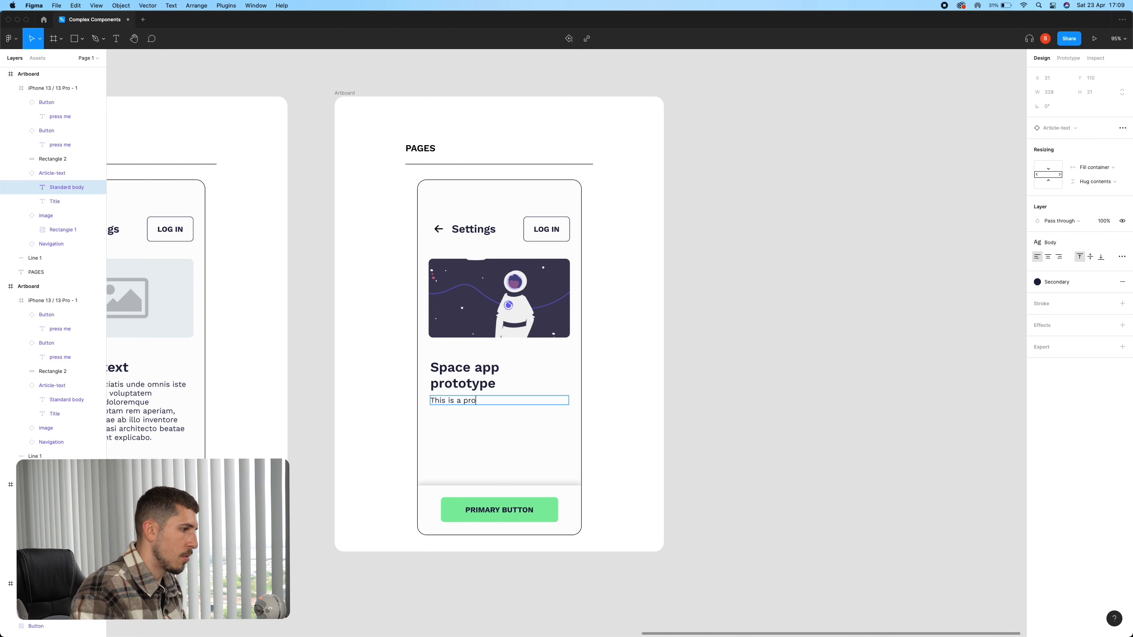
pyautogui.write('per page built')
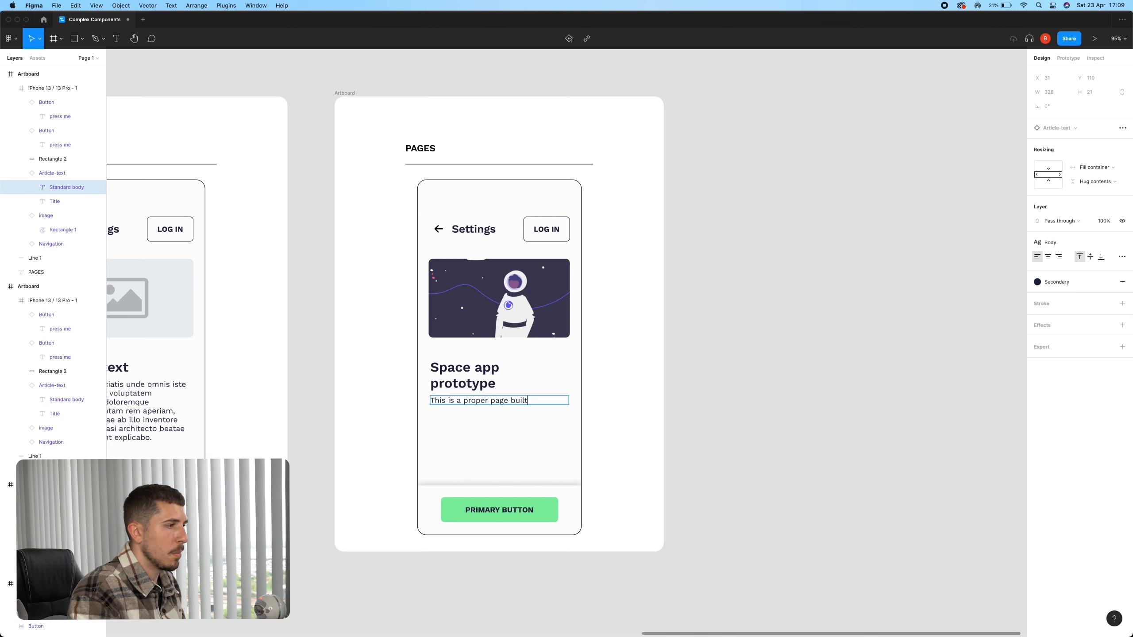
pyautogui.write(' using the')
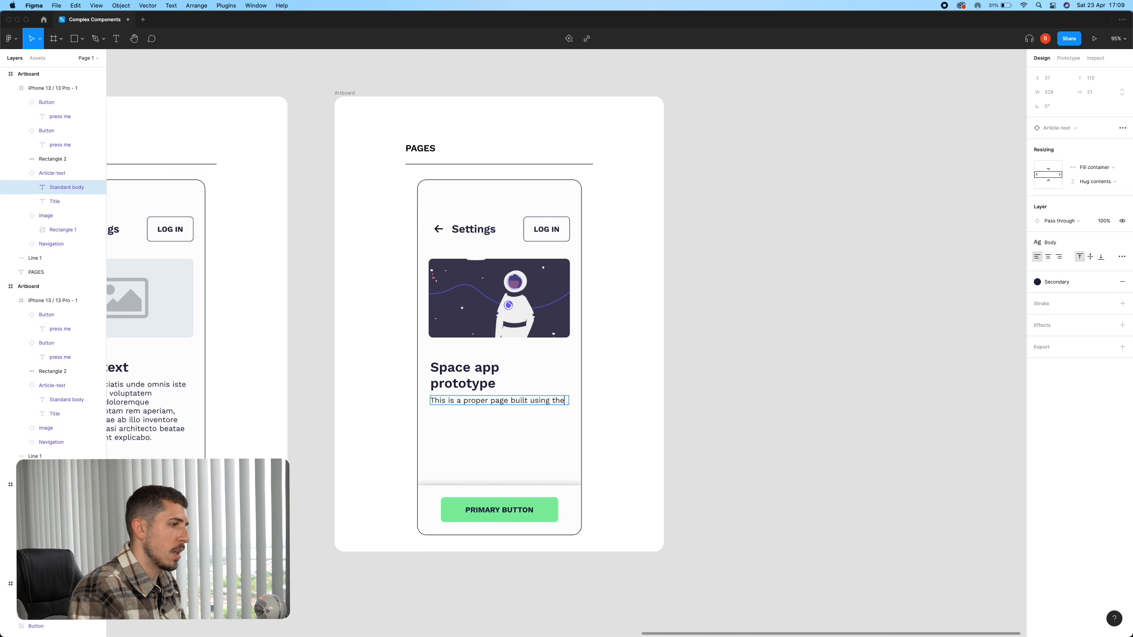
pyautogui.write(' atomic design meth')
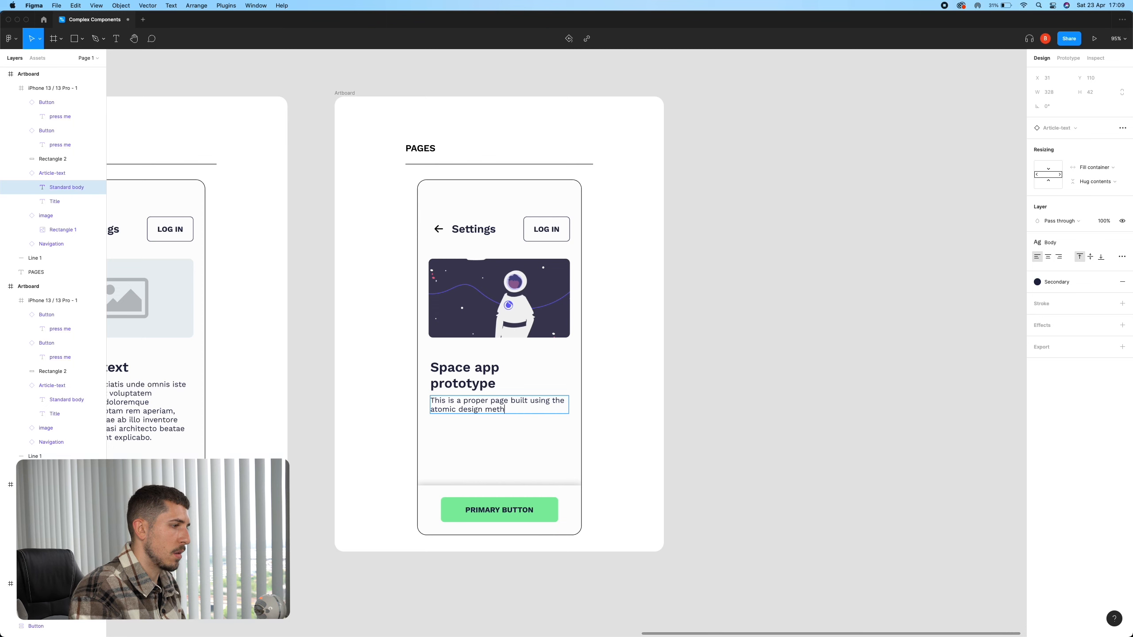
pyautogui.write('odology and we call it space app prototype. For the')
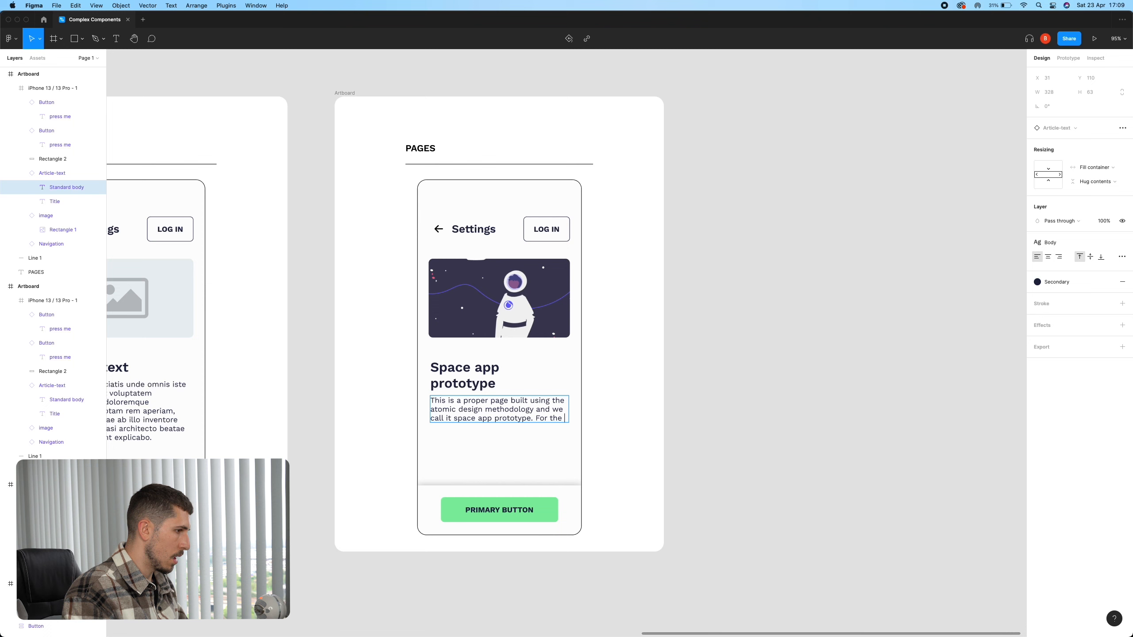
# Continue the PAGES body text with "effort put into this video you'll subscribe to this channel and like this video.".
pyautogui.write('effort put into this video ')
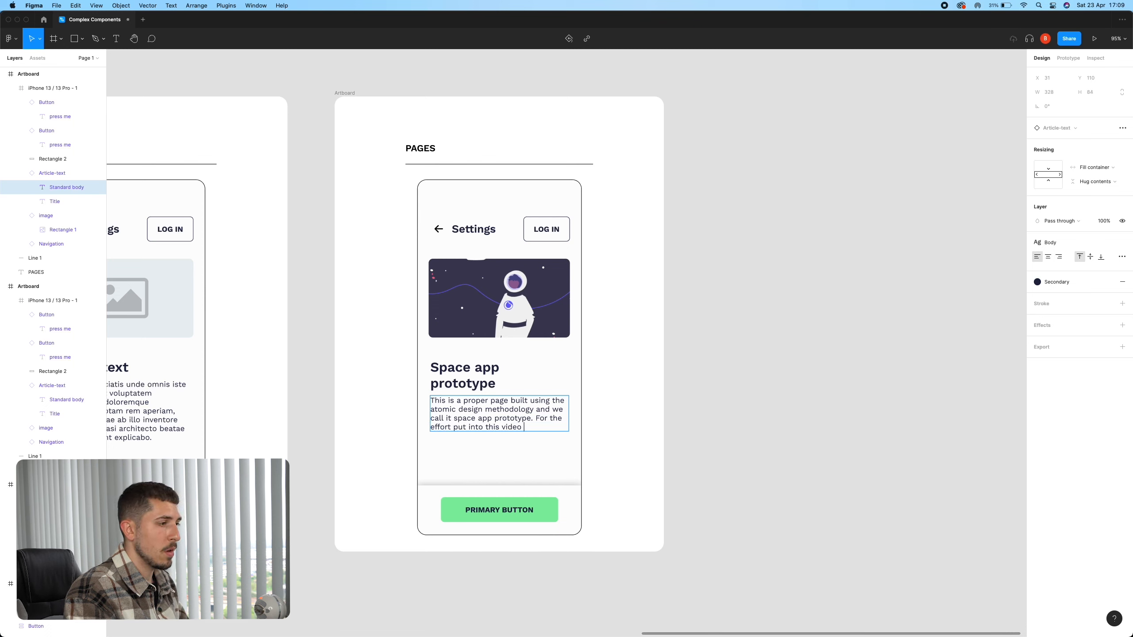
pyautogui.write("you'll subscribe to this channel and like this video.")
pyautogui.scroll(-3, 674, 344)
# Change the label of the primary button in the PAGES frame to "SUBSCRIBE".
pyautogui.doubleClick(551, 472)
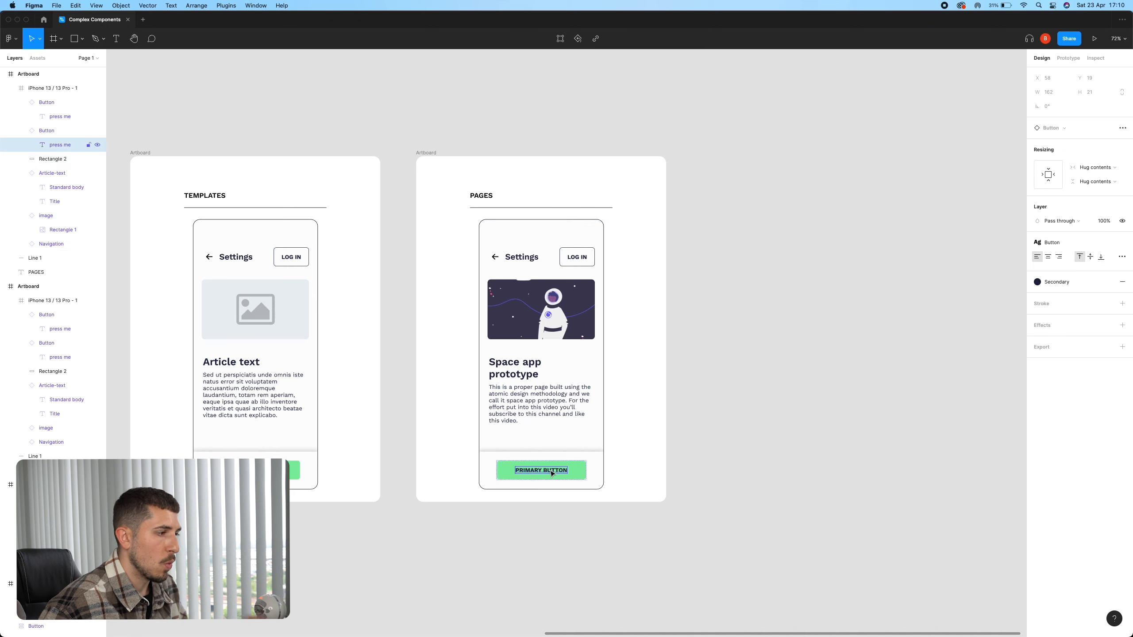
pyautogui.doubleClick(551, 471)
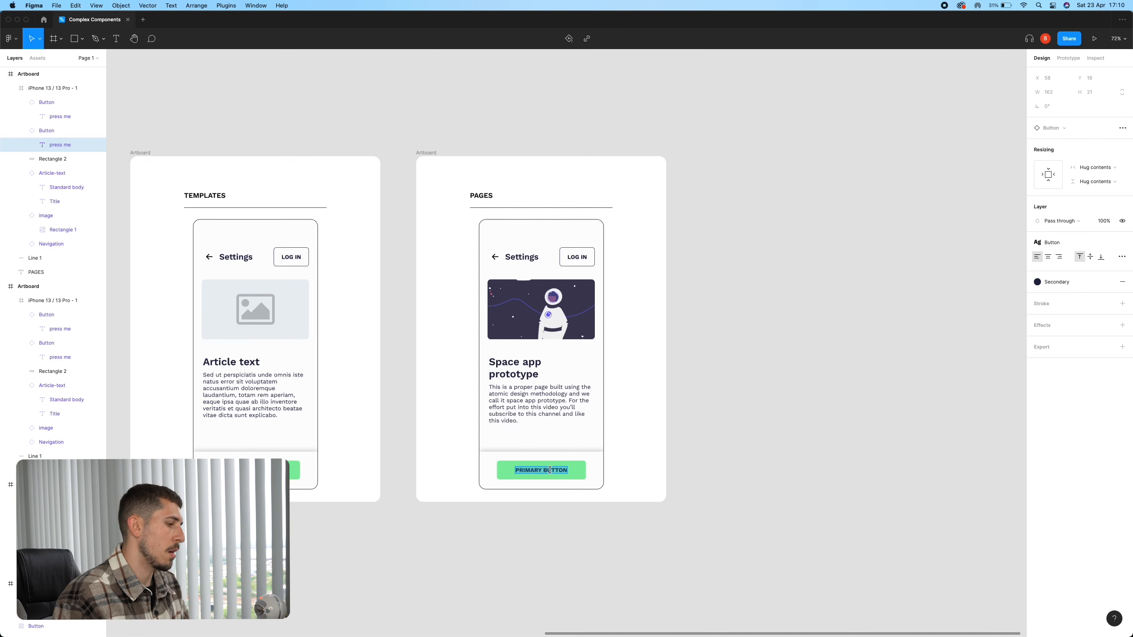
pyautogui.write('SUBSCRIBE')
pyautogui.press('Escape')
pyautogui.press('Escape')
pyautogui.press('Escape')
# Change the navigation title "Settings" in the PAGES frame to "Blog".
pyautogui.keyDown('ctrl'); pyautogui.scroll(-5, 799, 450); pyautogui.keyUp('ctrl')
pyautogui.keyDown('ctrl'); pyautogui.scroll(10, 564, 441); pyautogui.keyUp('ctrl')
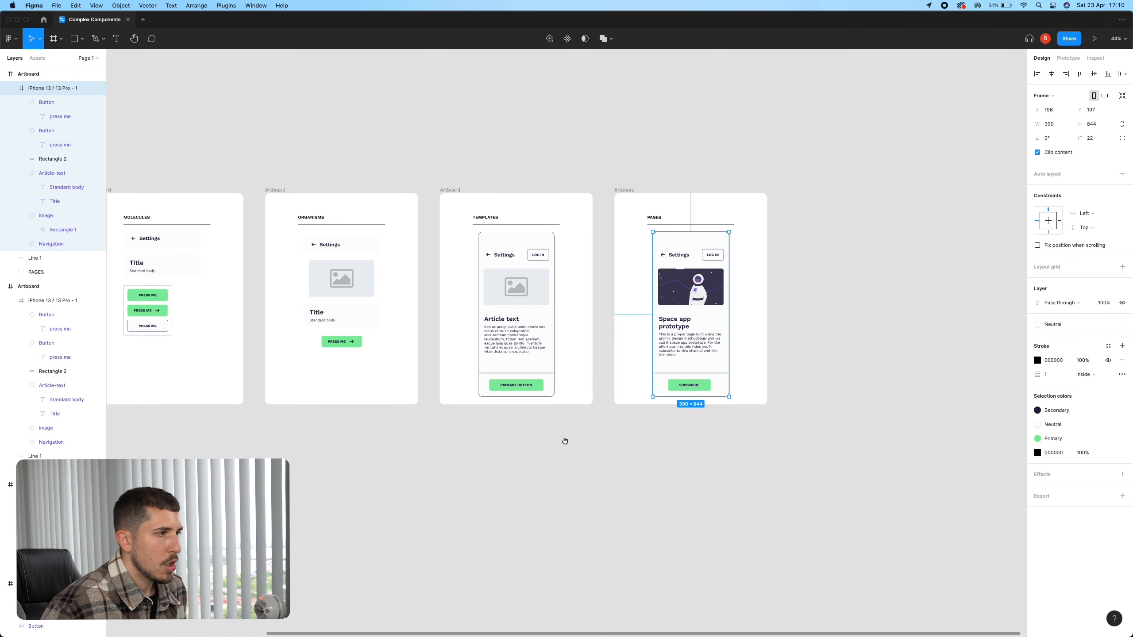
pyautogui.keyDown('ctrl'); pyautogui.click(585, 188); pyautogui.keyUp('ctrl')
pyautogui.keyDown('ctrl'); pyautogui.keyDown('shift'); pyautogui.click(619, 191); pyautogui.keyUp('shift'); pyautogui.keyUp('ctrl')
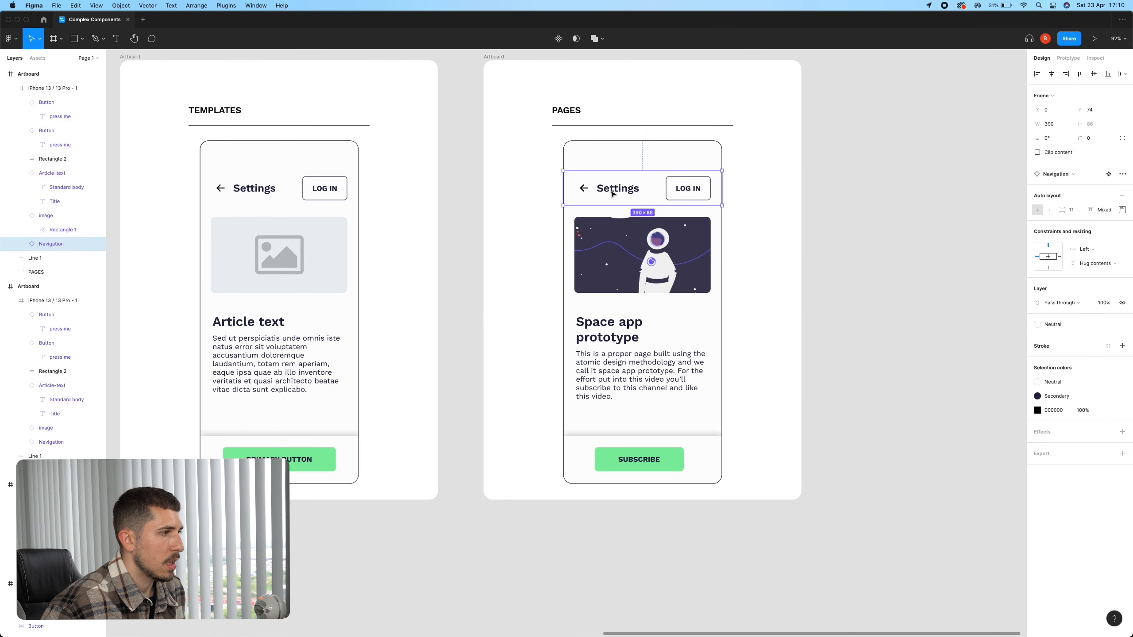
pyautogui.hotkey('shift', 'a')
pyautogui.doubleClick(619, 190)
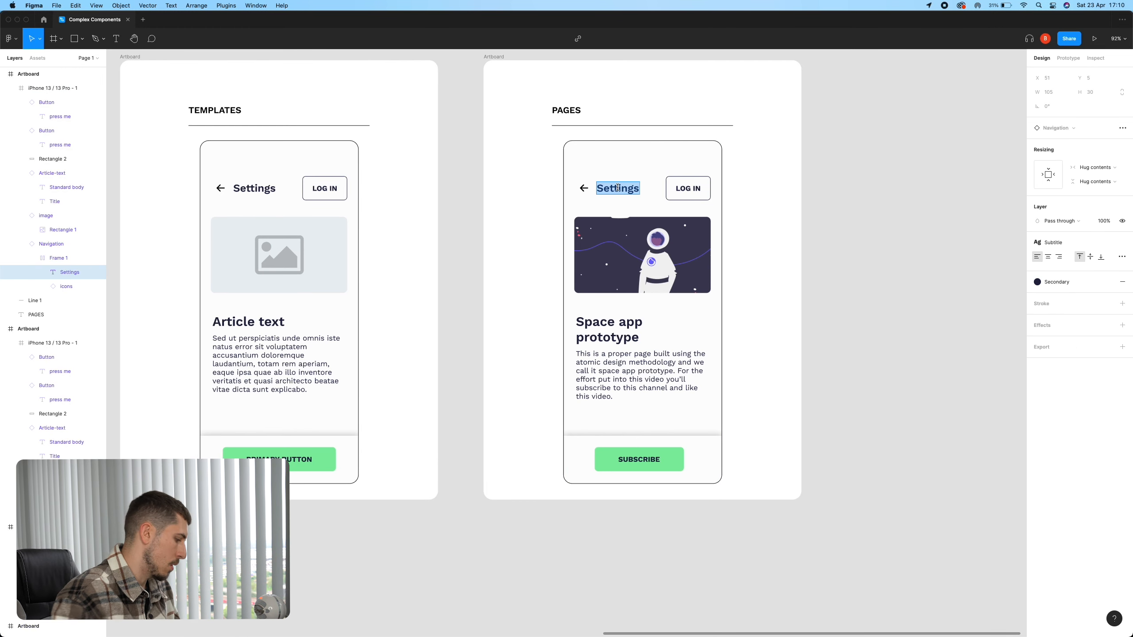
pyautogui.write('Blog')
pyautogui.press('Escape')
pyautogui.click(860, 282)
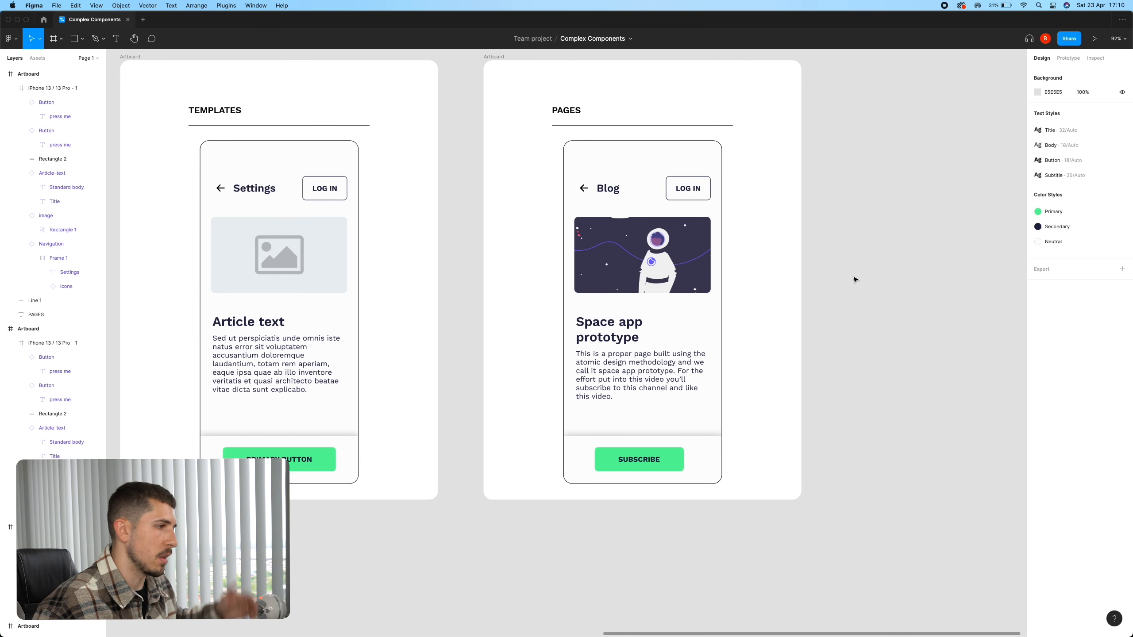
# Turn on the Icons property of the SUBSCRIBE button in the PAGES frame.
pyautogui.hscroll(-3, 816, 334)
pyautogui.scroll(-5, 873, 319)
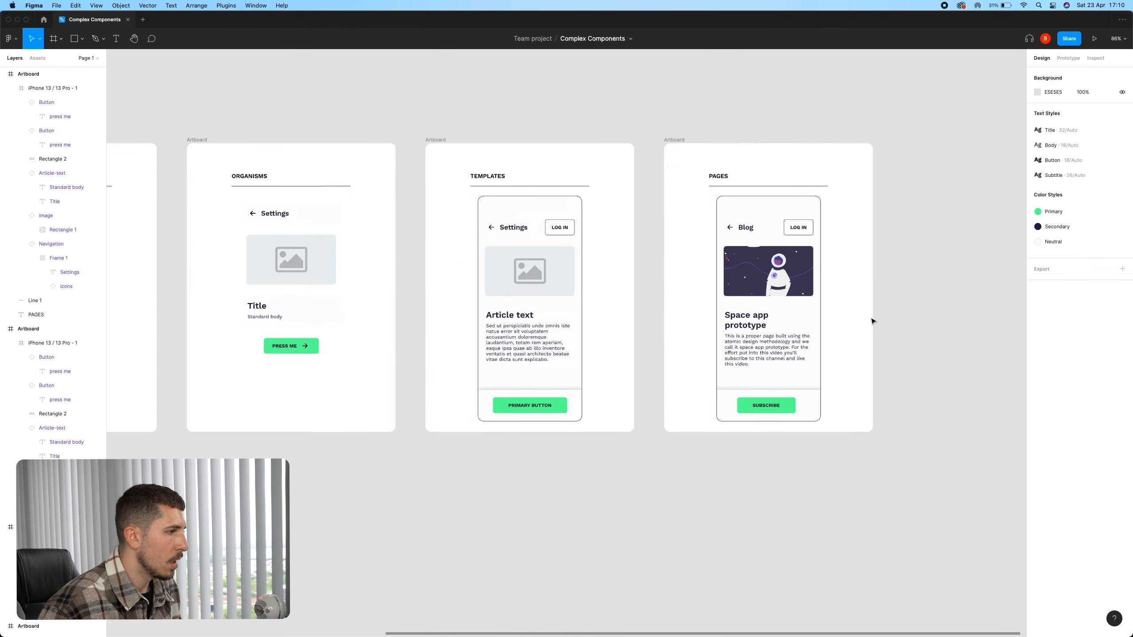
pyautogui.scroll(5, 841, 386)
pyautogui.scroll(5, 751, 376)
pyautogui.doubleClick(718, 370)
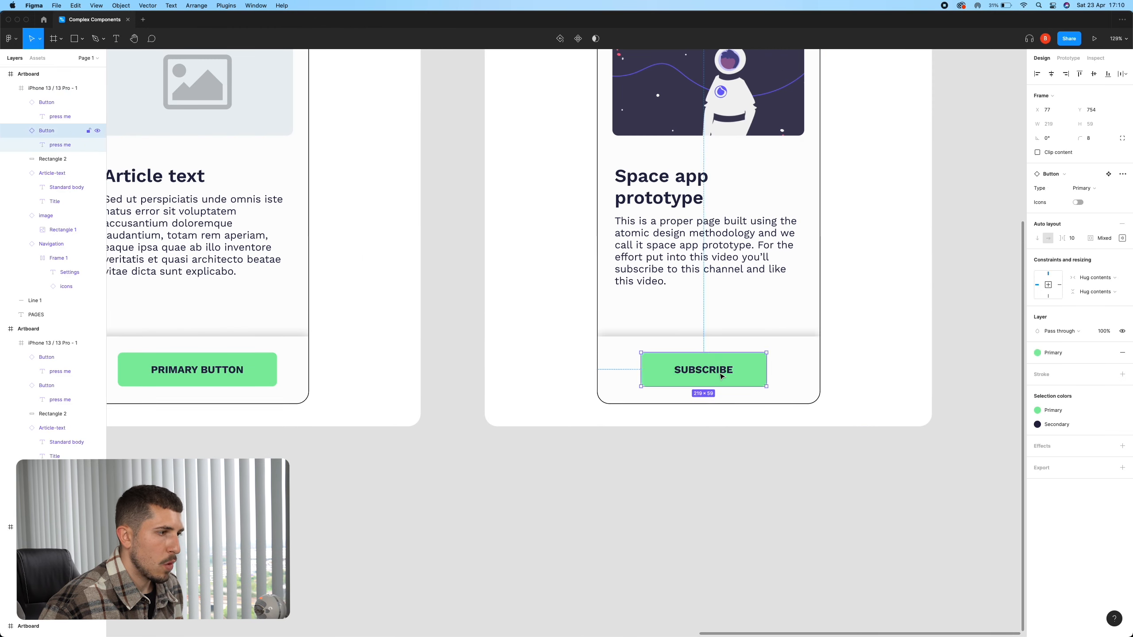
pyautogui.press('Escape')
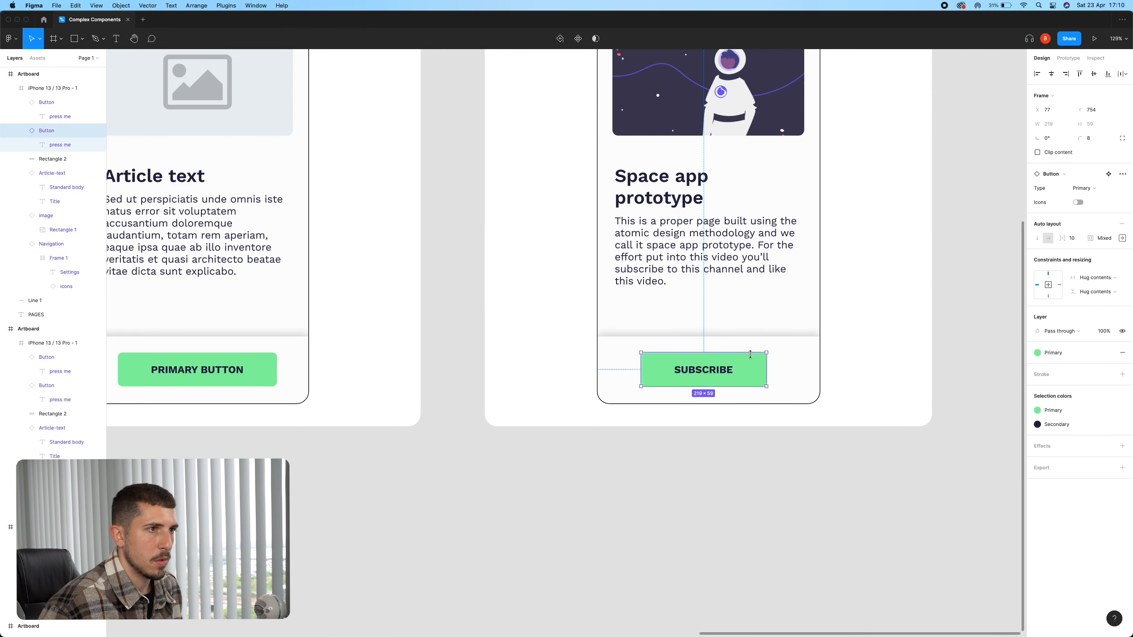
pyautogui.click(1078, 202)
# Try the x and check variants for the SUBSCRIBE button's icon and set it back to arrow-right.
pyautogui.doubleClick(736, 370)
pyautogui.click(1079, 170)
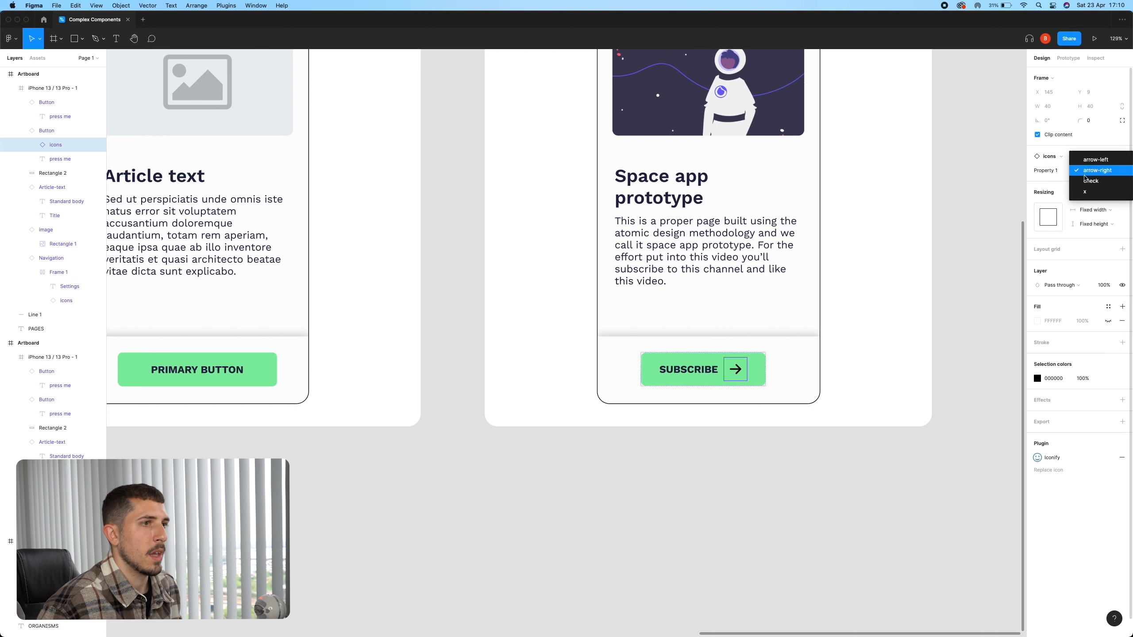
pyautogui.click(1085, 195)
pyautogui.click(1076, 171)
pyautogui.click(1091, 160)
pyautogui.click(1092, 170)
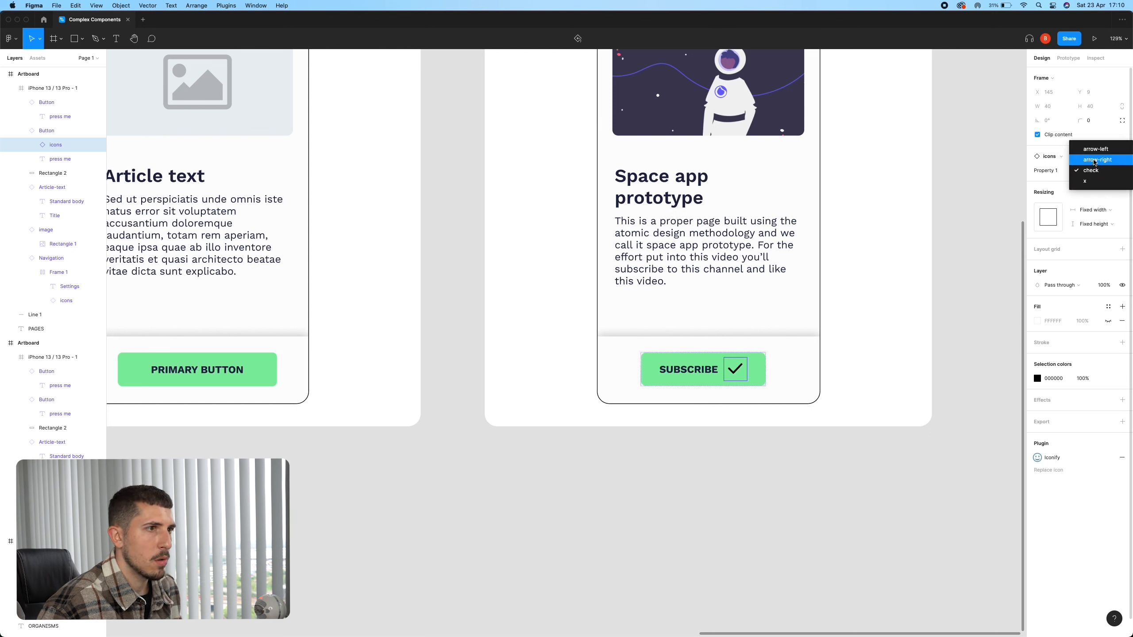
pyautogui.click(1097, 160)
pyautogui.scroll(-10, 942, 400)
pyautogui.click(903, 117)
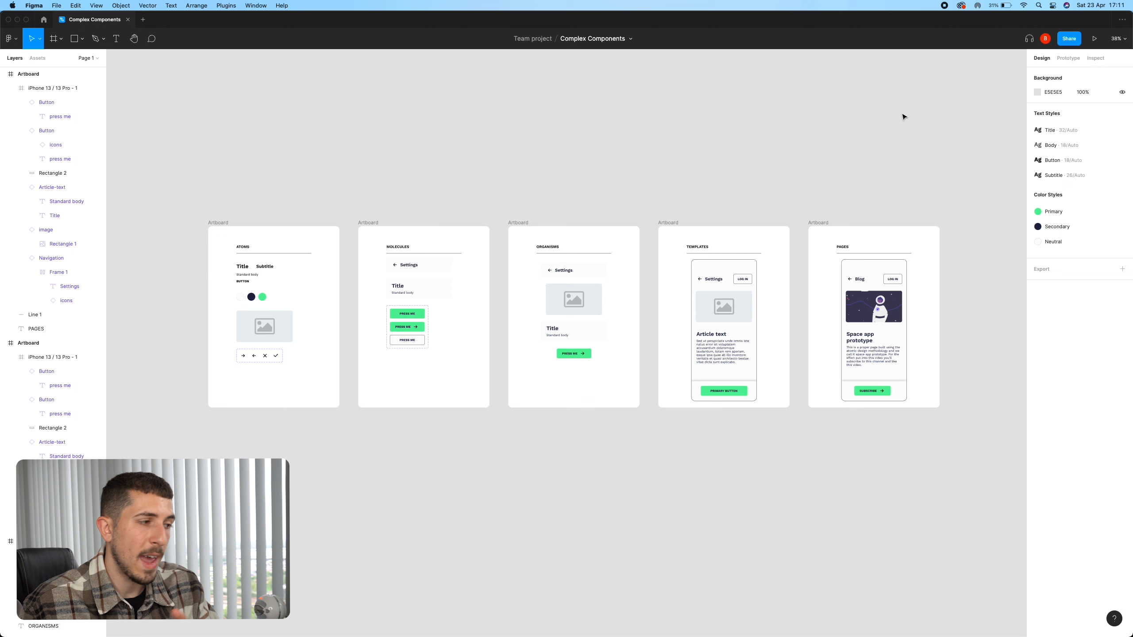